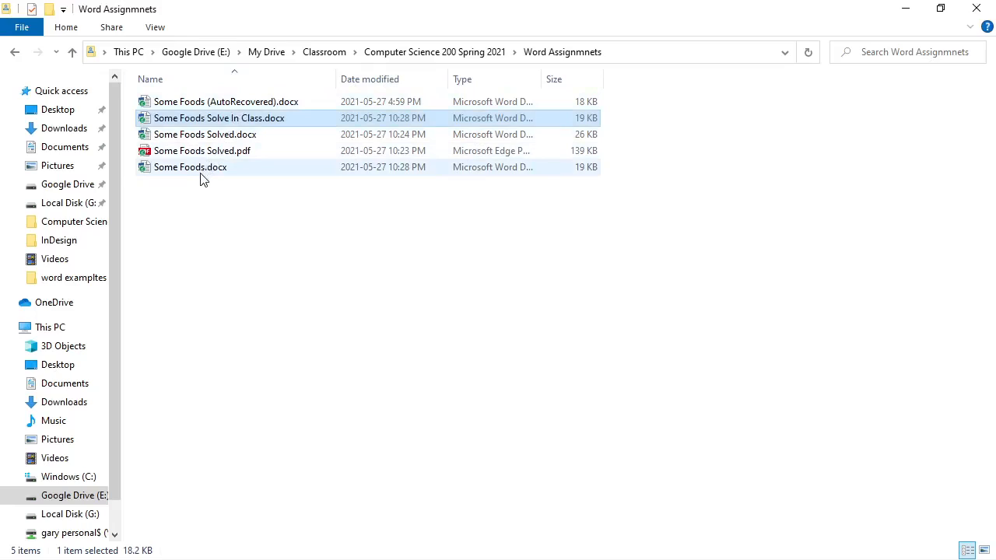
- Open Some Foods Solve In Class.docx from the Word Assignmnets folder in Word
click(204, 171)
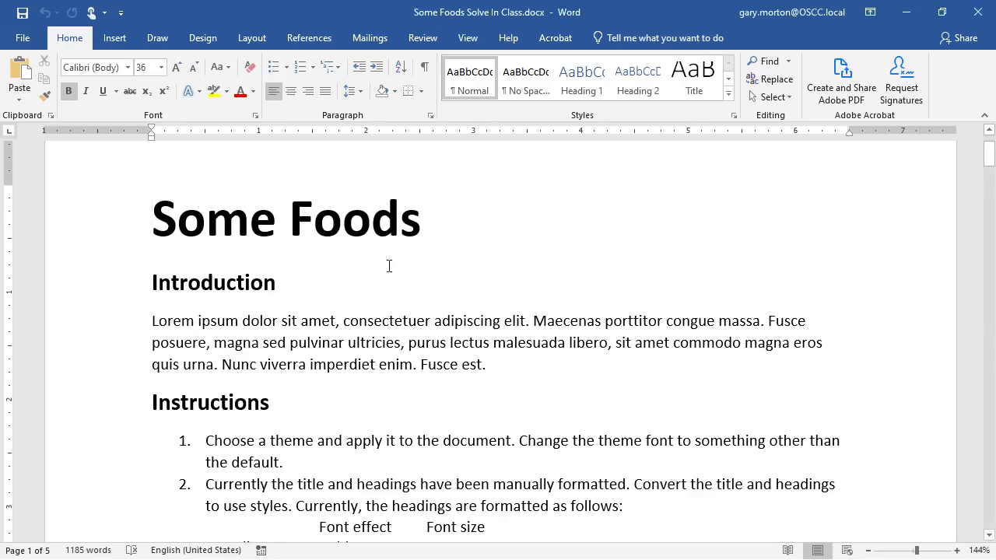
scroll(399, 277, down, 5)
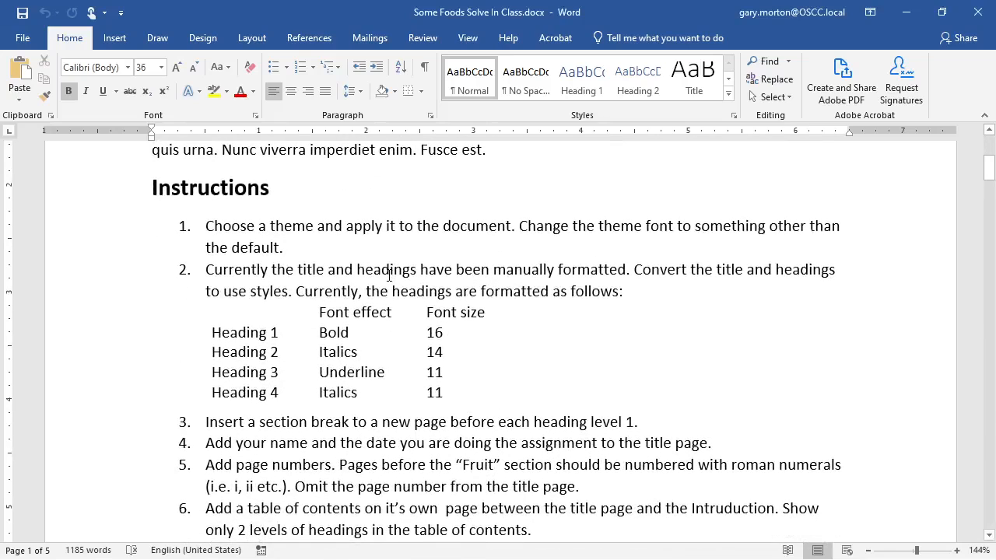
scroll(335, 269, down, 1)
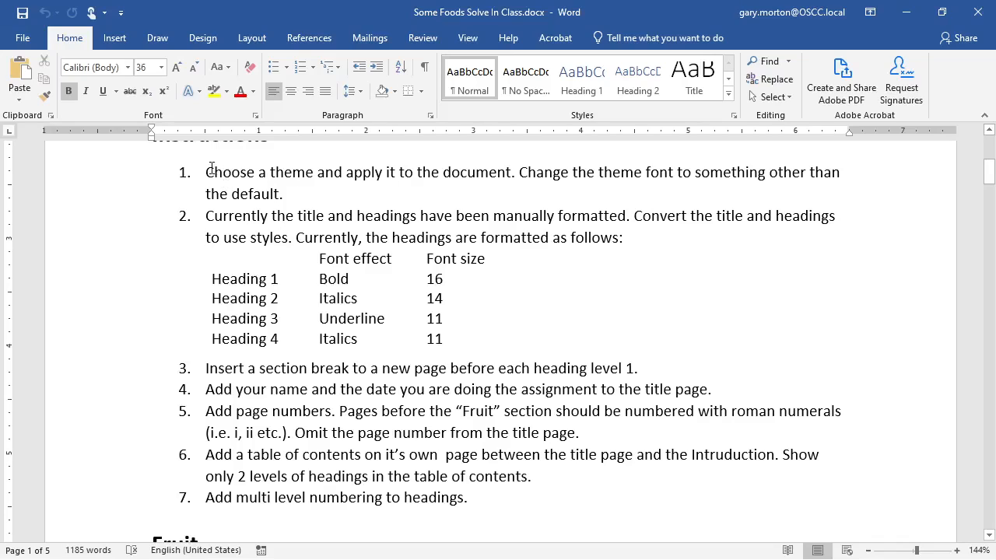
scroll(263, 247, up, 1)
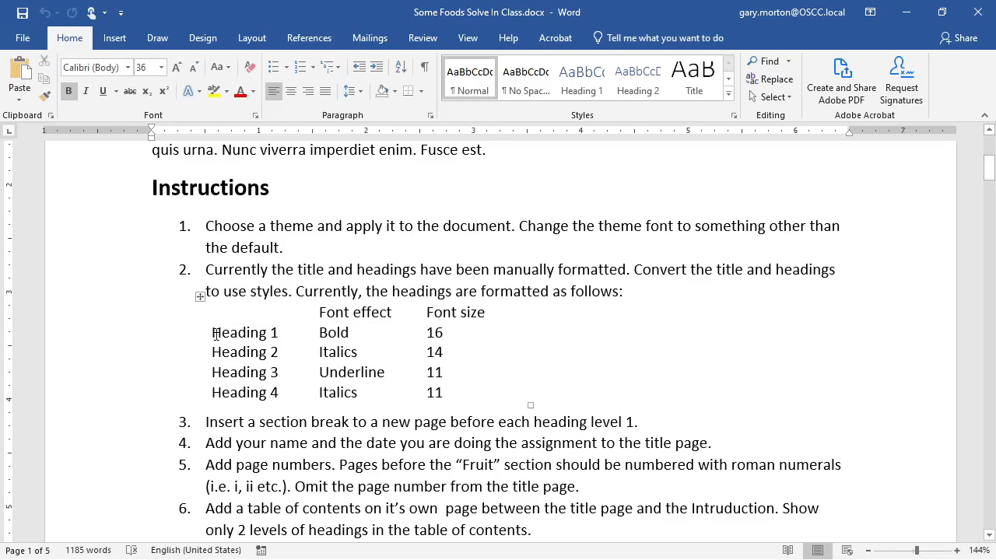
drag(214, 332, 528, 401)
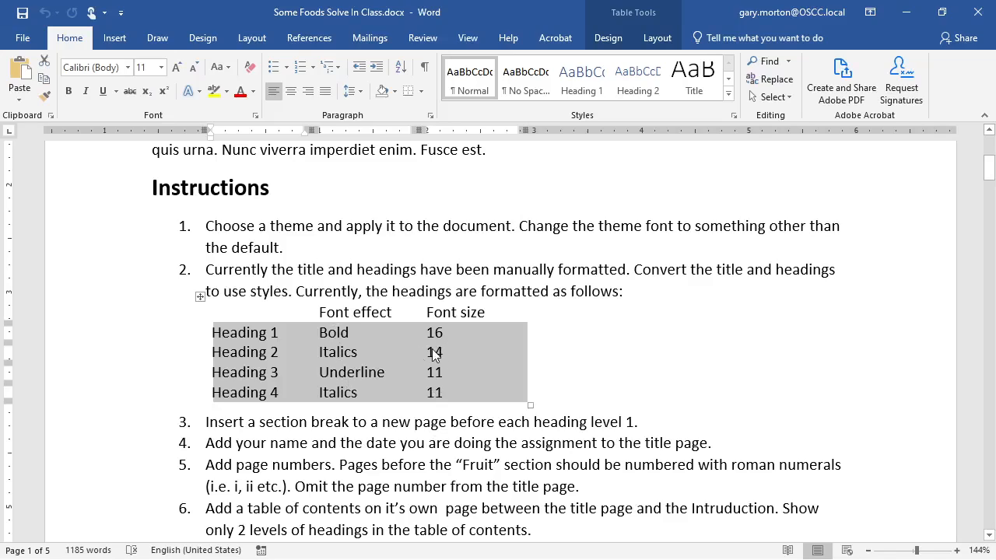
click(249, 333)
click(335, 332)
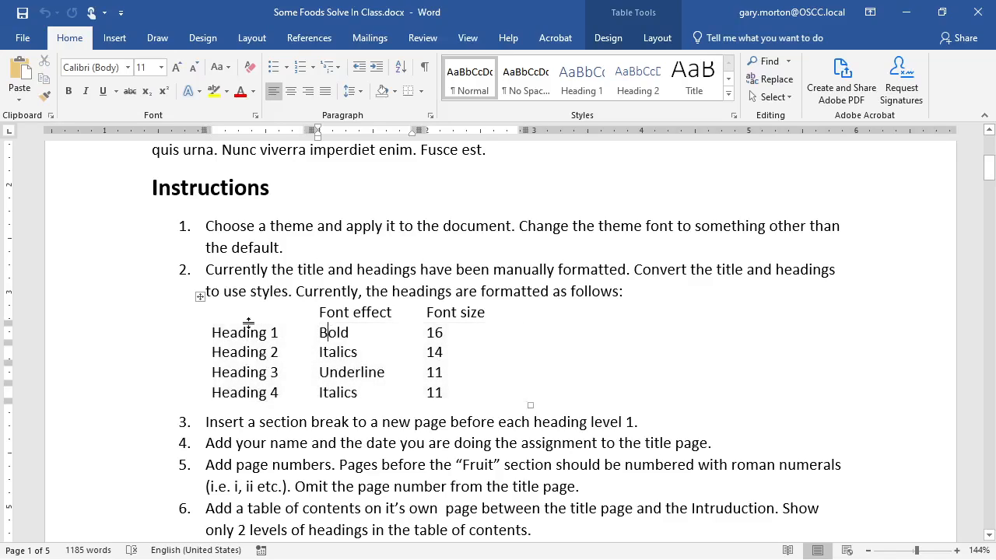
click(239, 330)
click(209, 190)
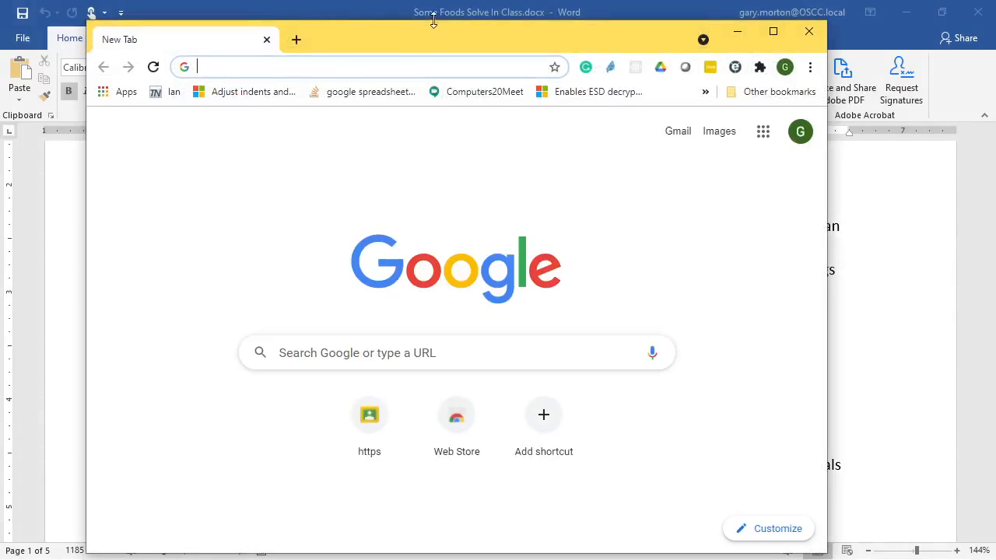
drag(442, 32, 599, 112)
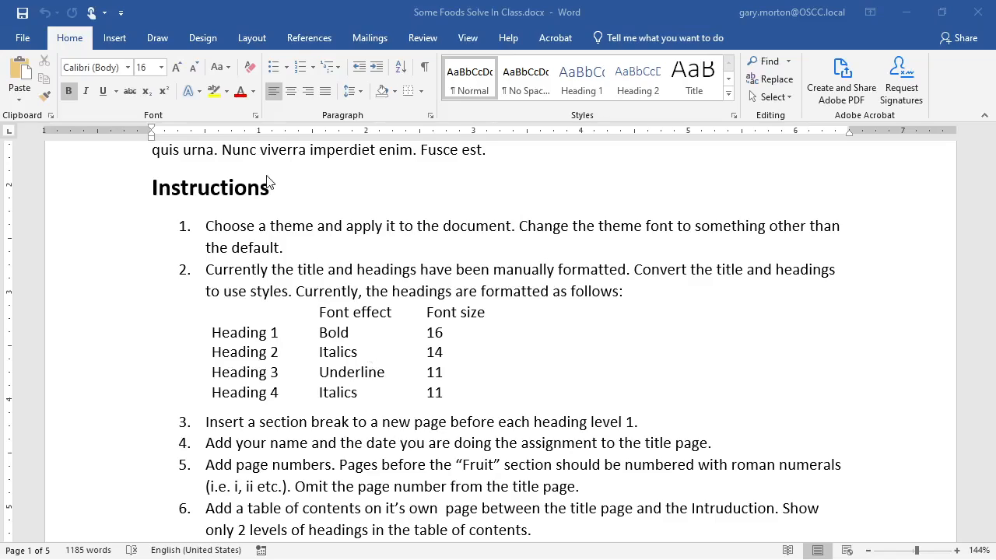
- Apply the Heading 1 style to the Instructions and Fruit headings
click(212, 188)
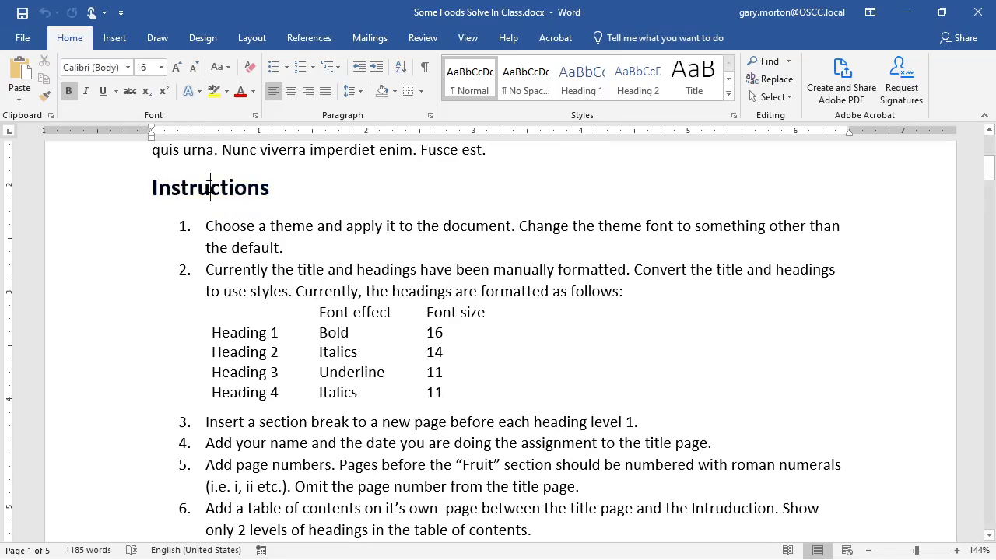
click(585, 89)
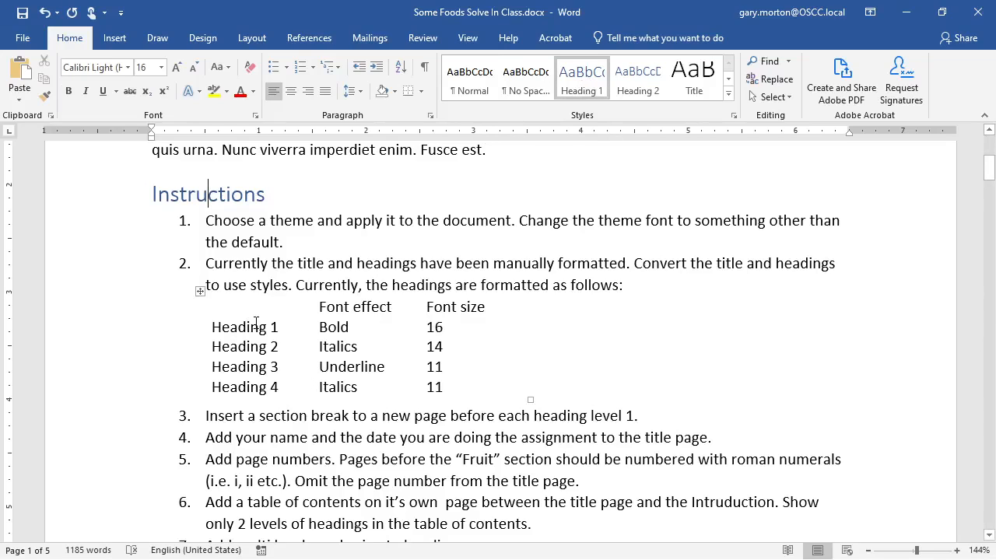
scroll(256, 322, down, 5)
scroll(253, 335, up, 5)
scroll(264, 343, down, 3)
click(184, 431)
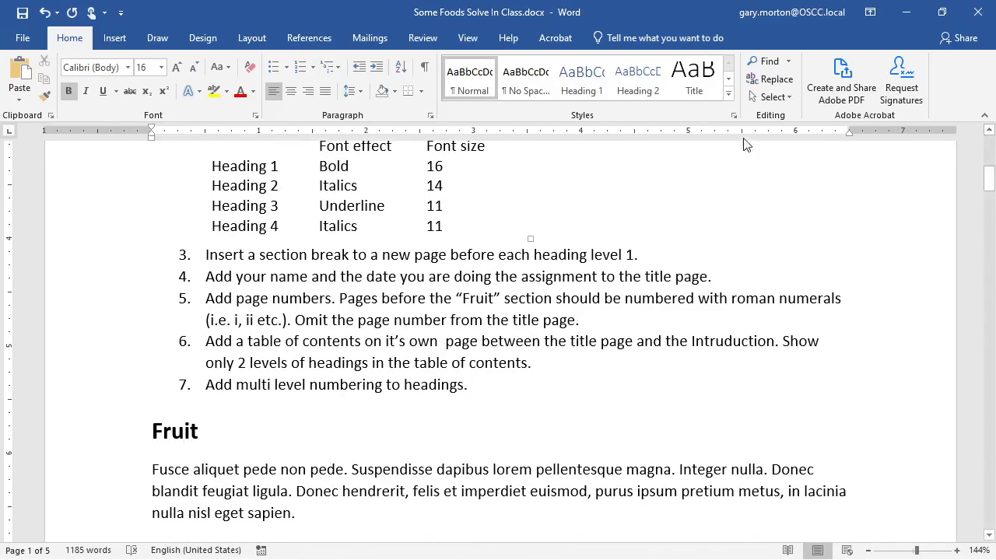
click(583, 86)
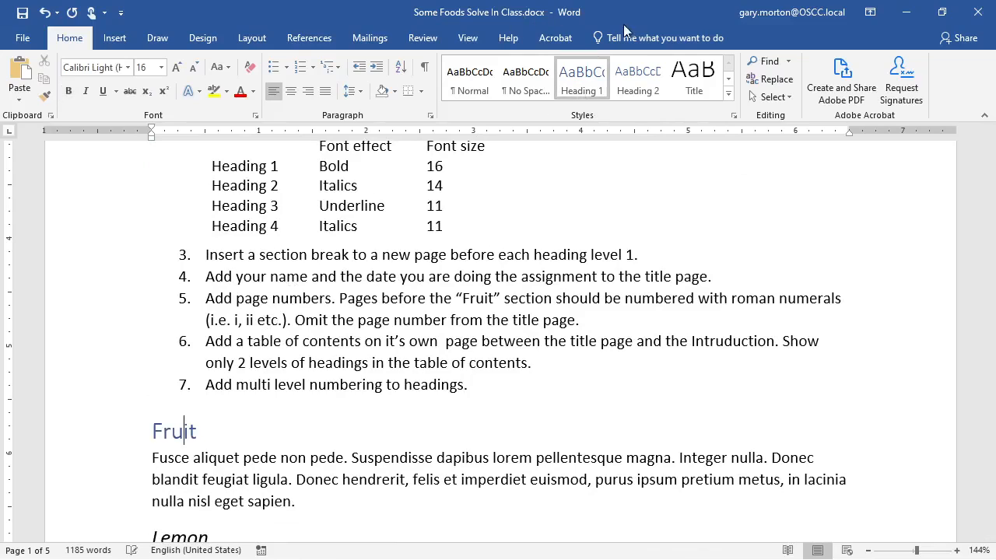
- Apply the Heading 1 style to the Grain and Desert headings
scroll(308, 379, down, 4)
scroll(201, 337, down, 3)
scroll(201, 337, down, 6)
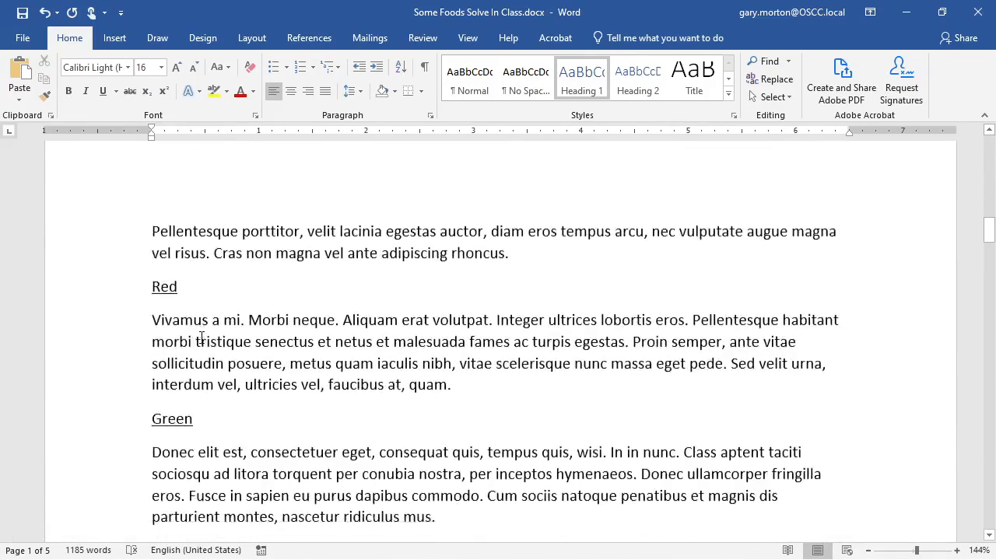
scroll(202, 337, down, 3)
click(203, 324)
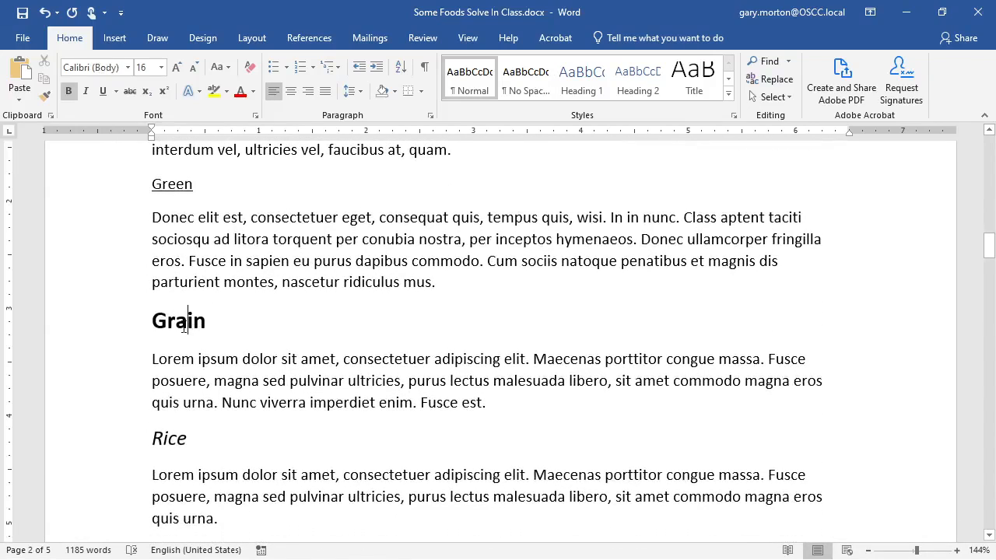
click(582, 78)
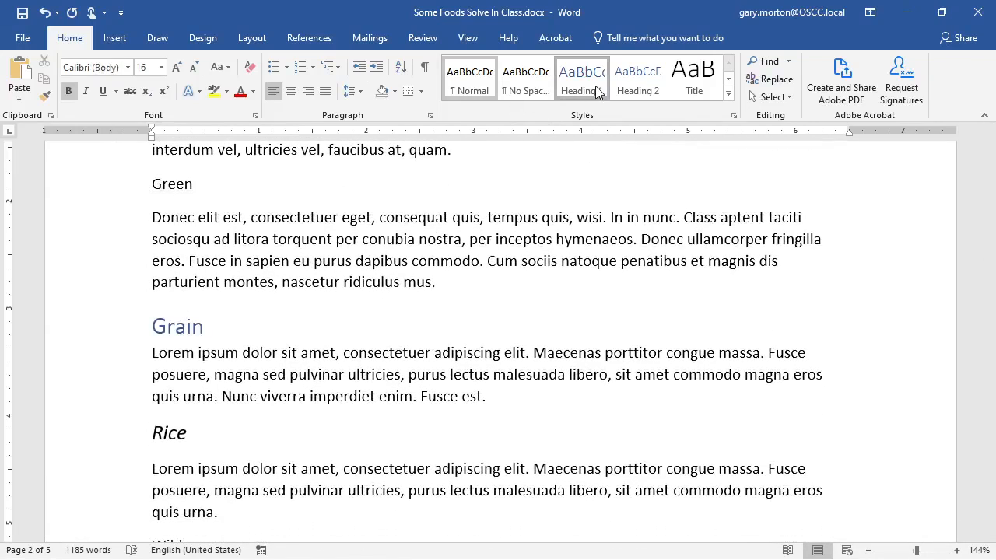
scroll(244, 390, down, 7)
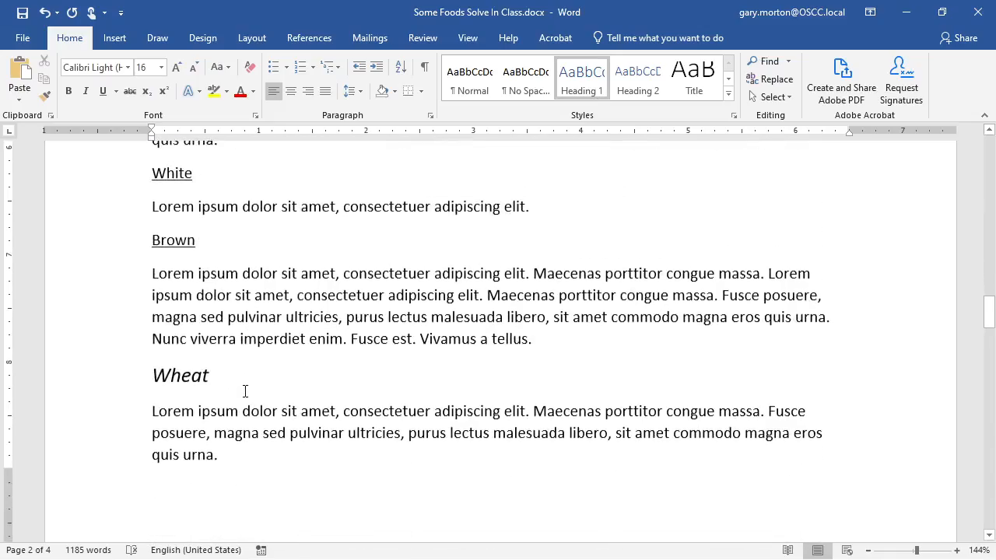
scroll(224, 385, down, 10)
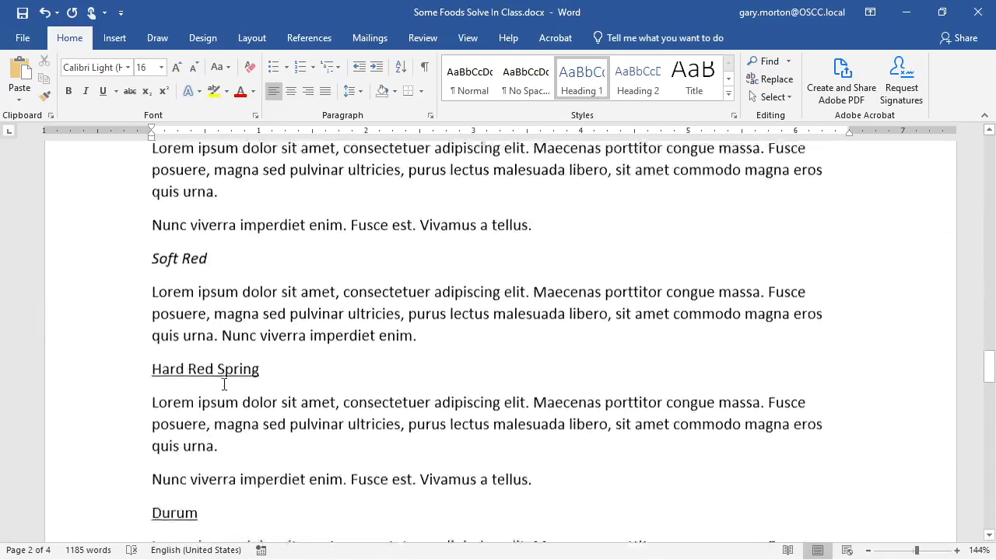
scroll(224, 383, down, 10)
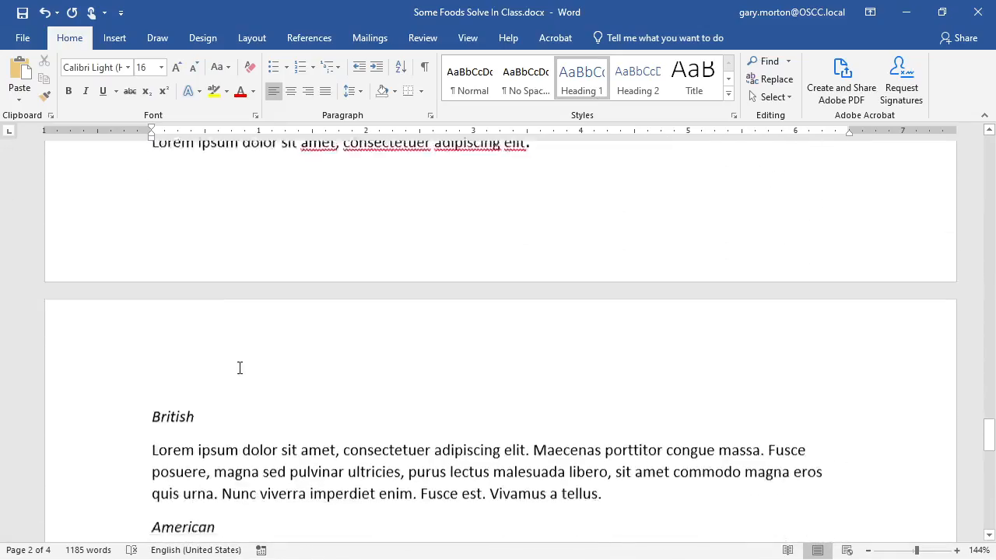
scroll(242, 365, down, 10)
click(189, 274)
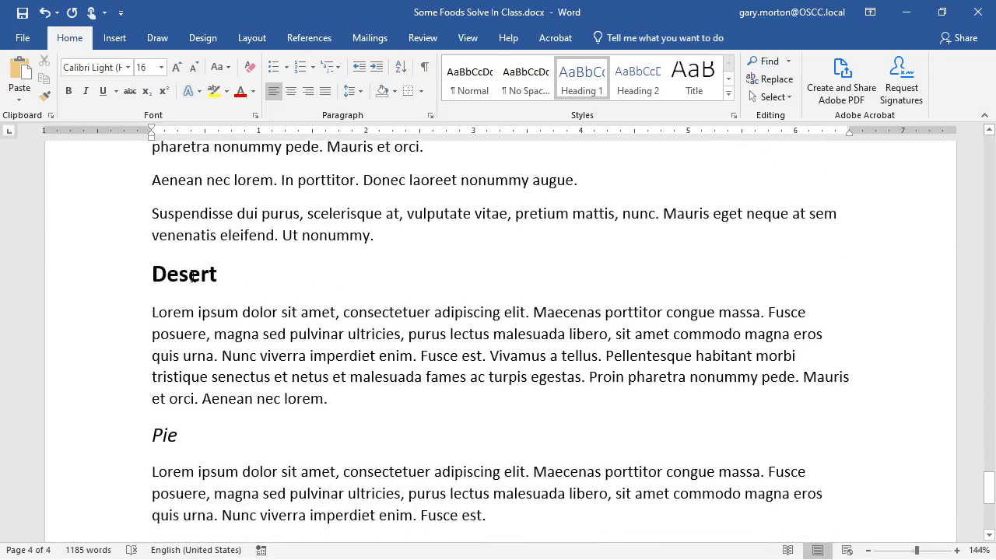
click(578, 81)
scroll(266, 292, down, 5)
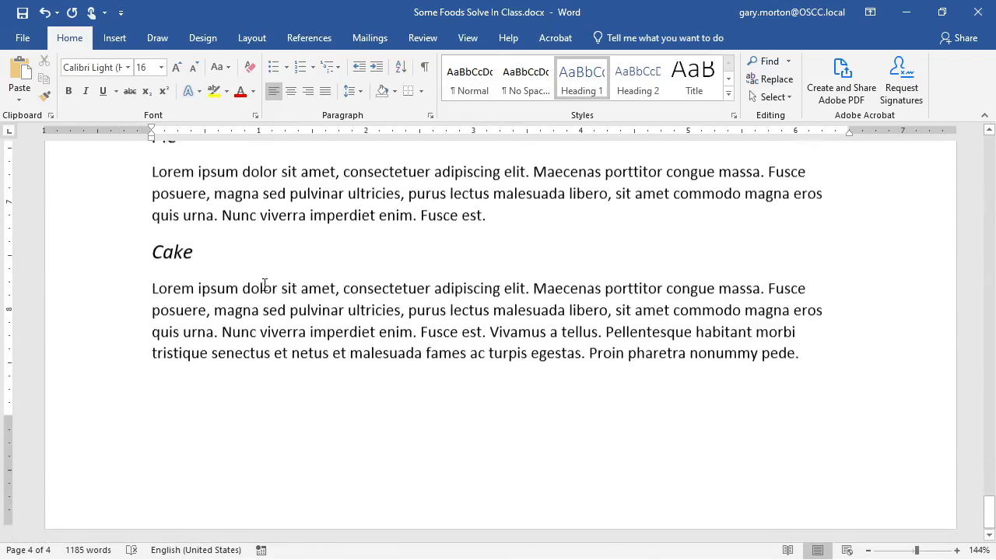
scroll(265, 297, up, 20)
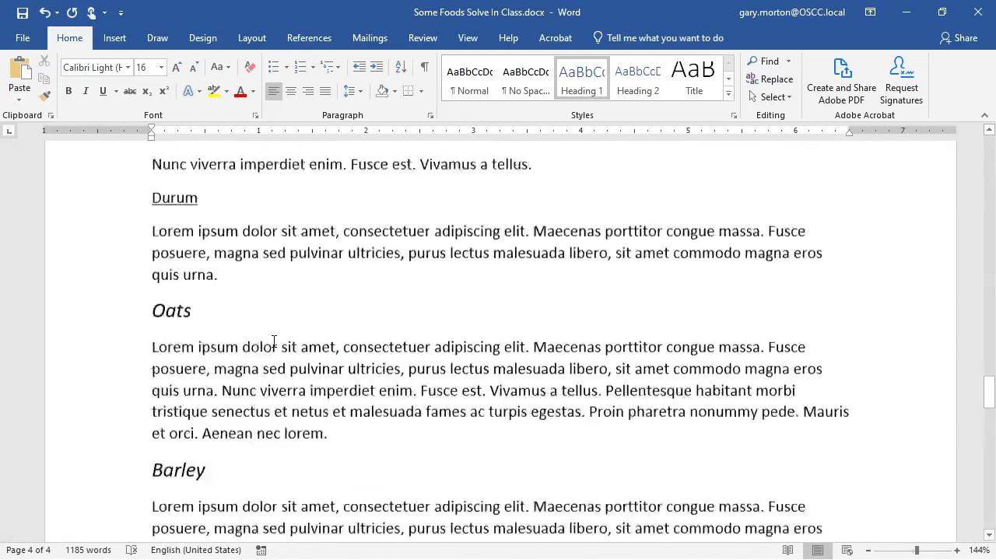
scroll(273, 342, up, 10)
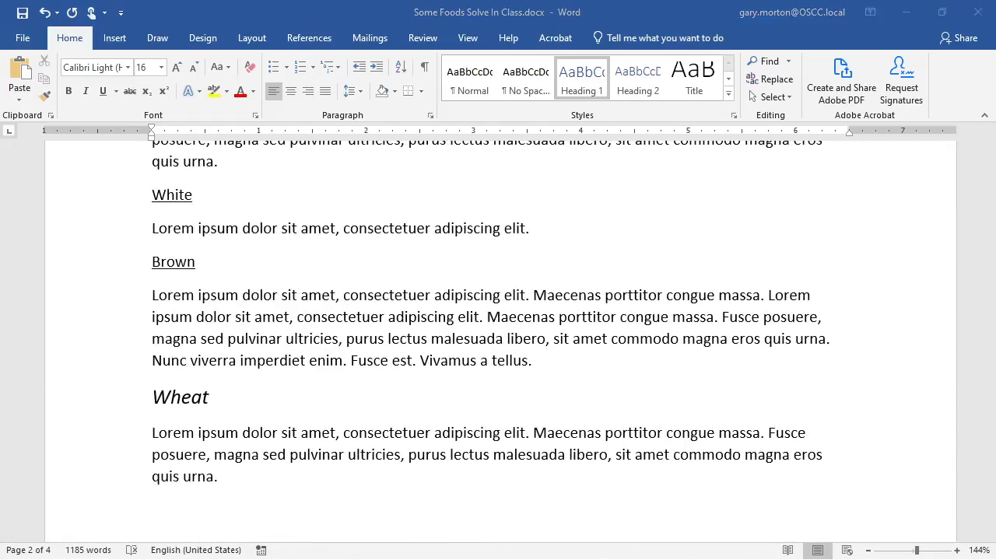
scroll(400, 312, up, 10)
scroll(400, 313, up, 10)
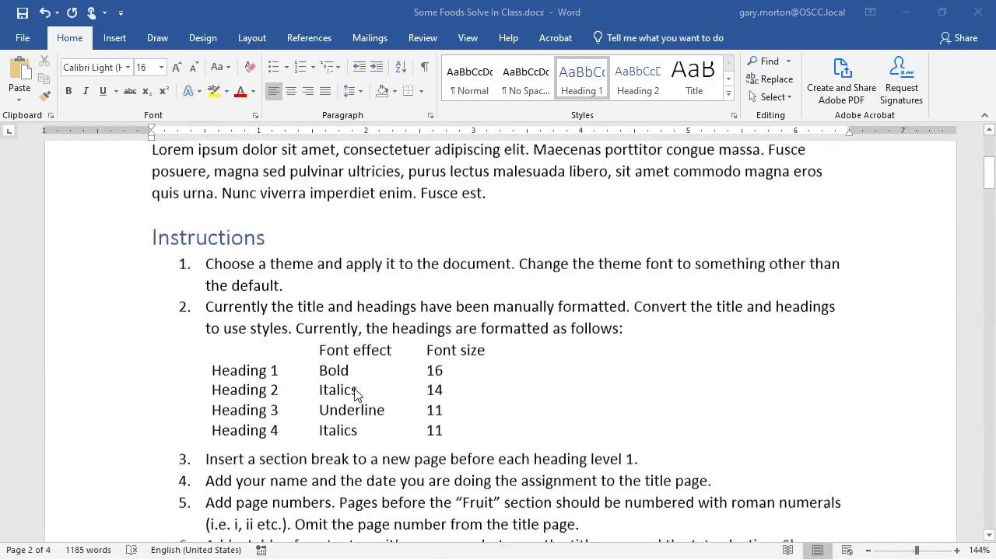
- Make the Lemon and Banana headings Heading 2
scroll(355, 396, down, 1)
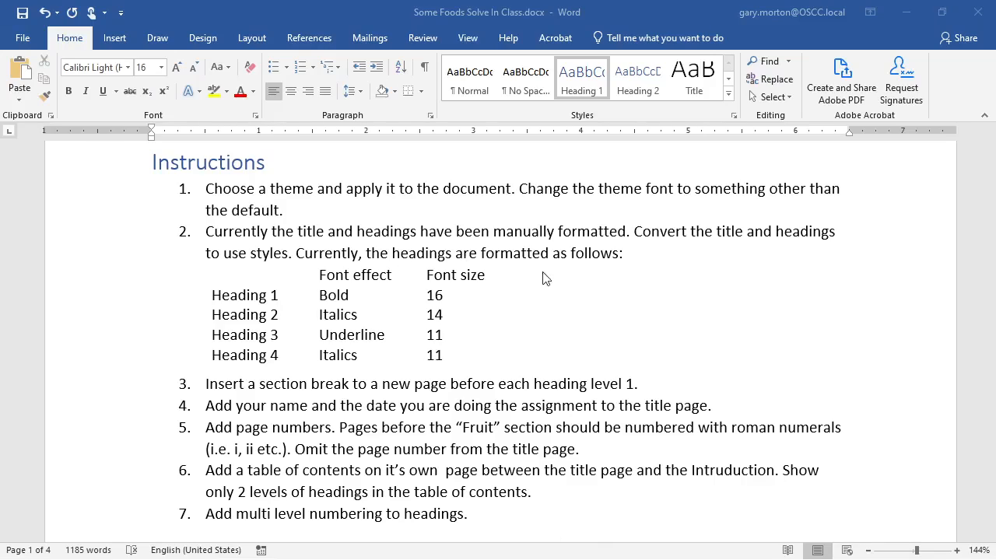
click(338, 319)
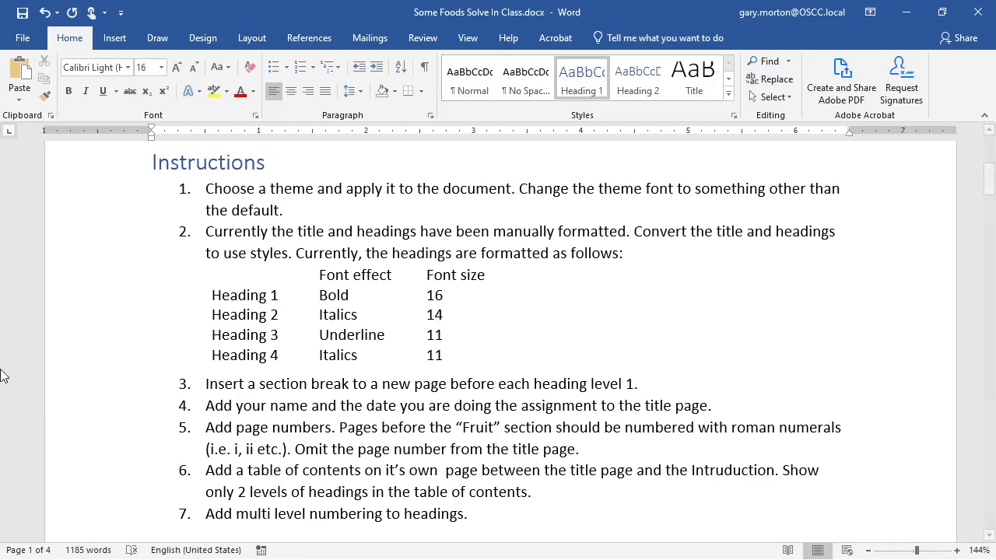
scroll(199, 234, down, 5)
click(165, 344)
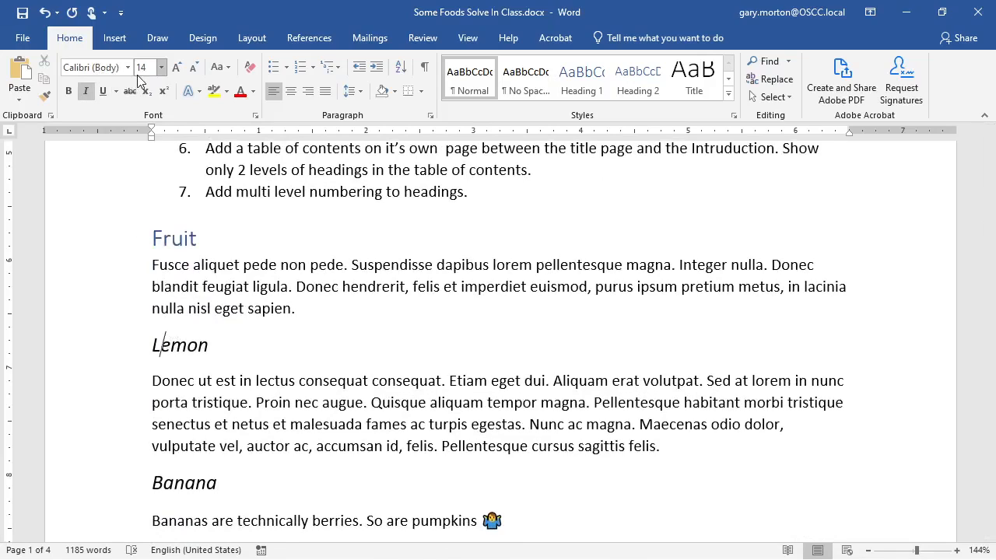
click(637, 88)
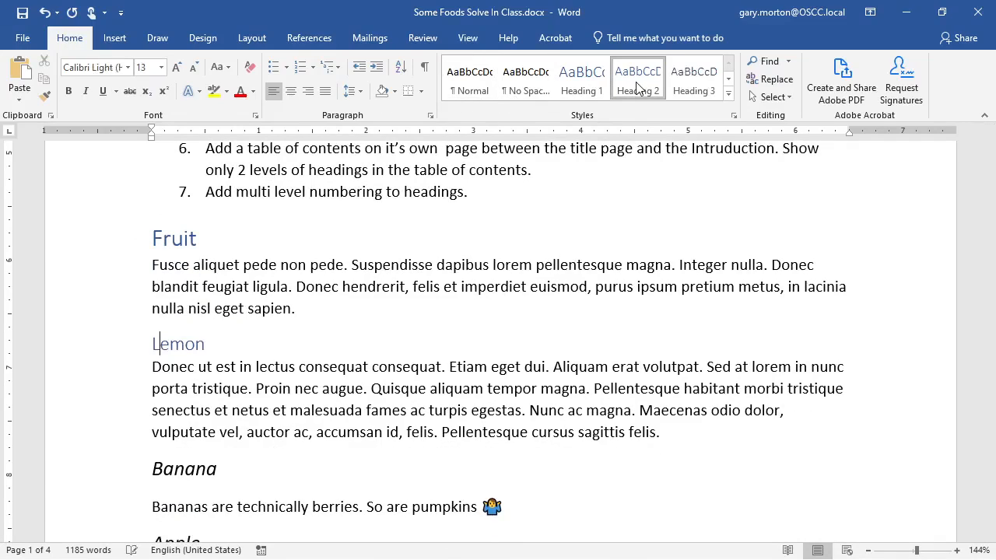
click(208, 471)
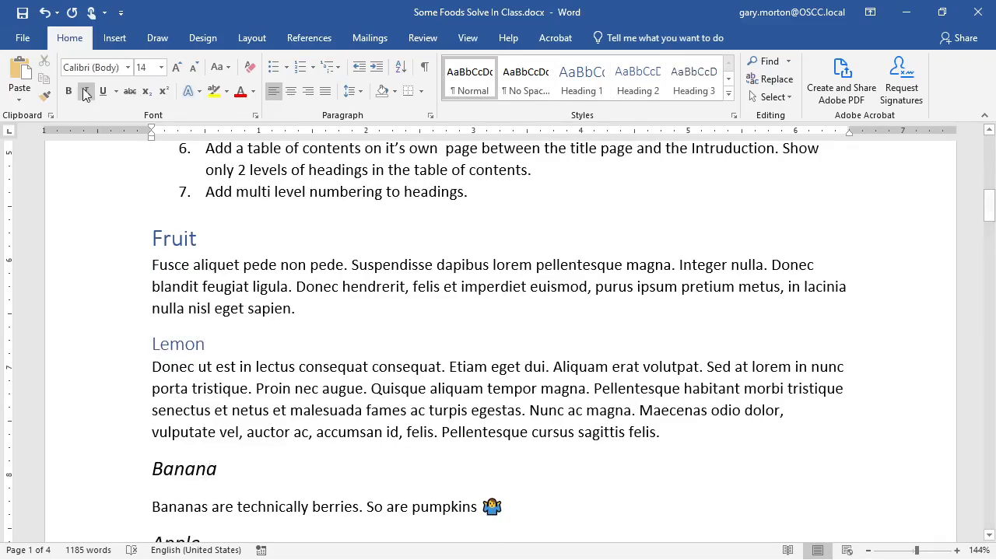
click(635, 88)
- Apply Heading 2 to the Apple heading
scroll(187, 388, down, 2)
scroll(188, 388, down, 1)
click(176, 371)
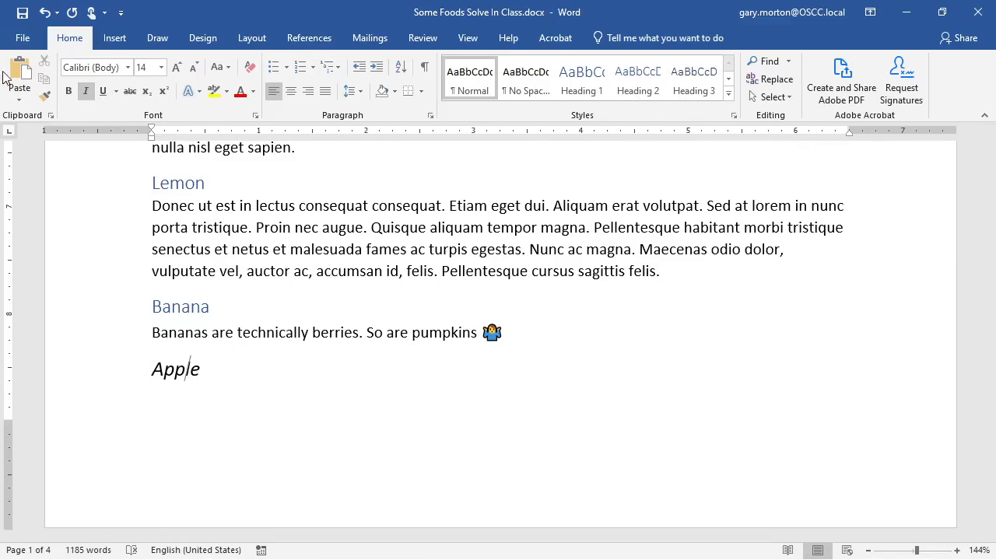
click(638, 81)
scroll(429, 413, up, 3)
scroll(428, 414, up, 1)
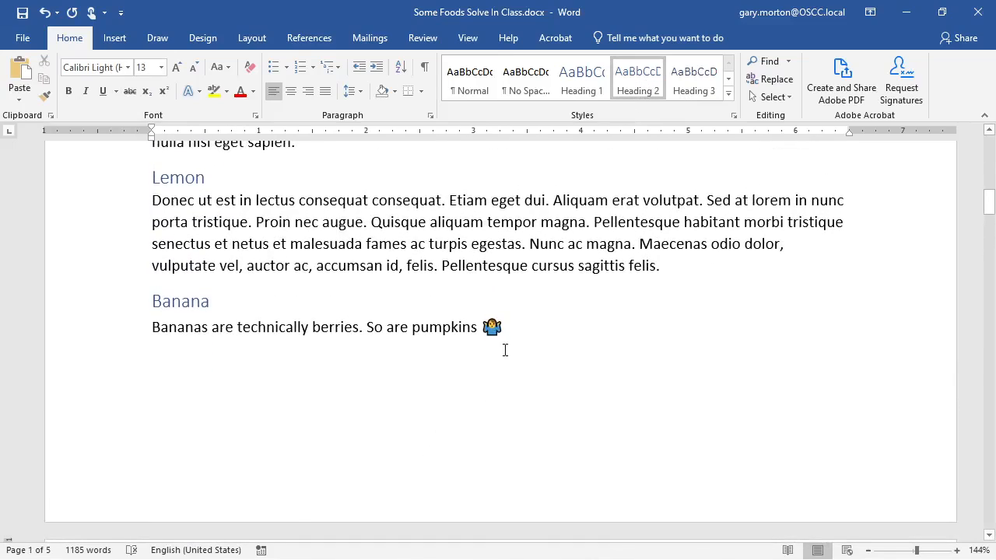
drag(503, 333, 482, 332)
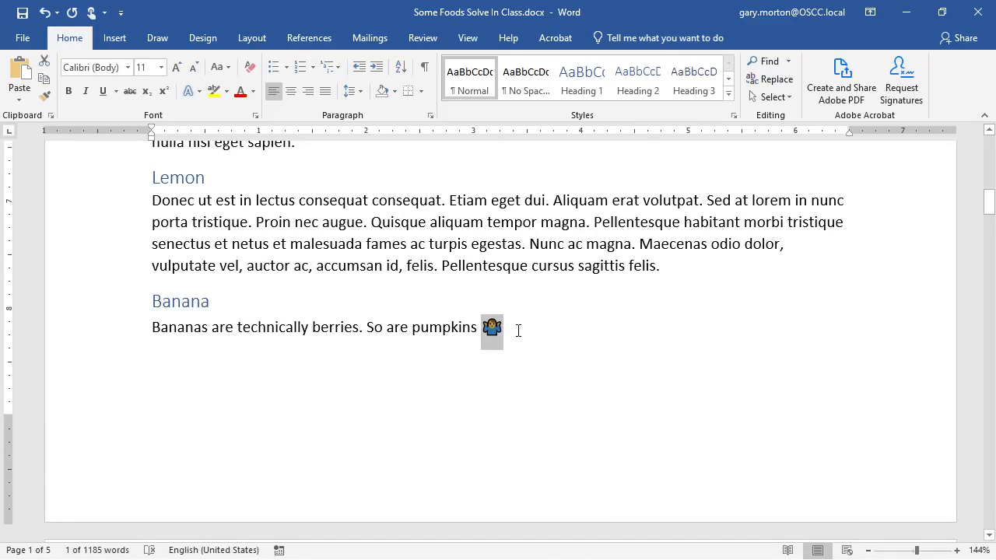
- Insert sunglasses, crossed-fingers, woman, rice-bowl and round food emoji after the shrug emoji
click(518, 331)
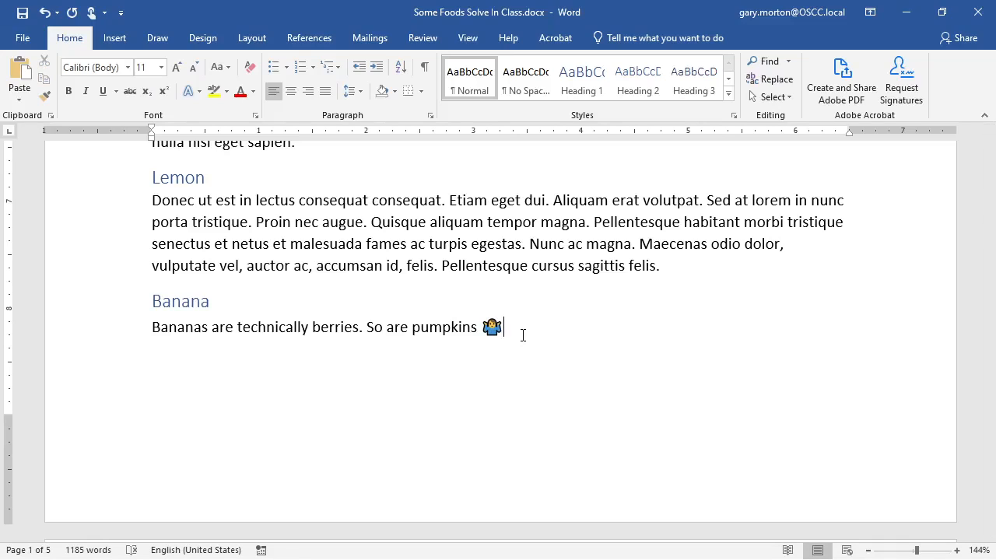
key(super+period)
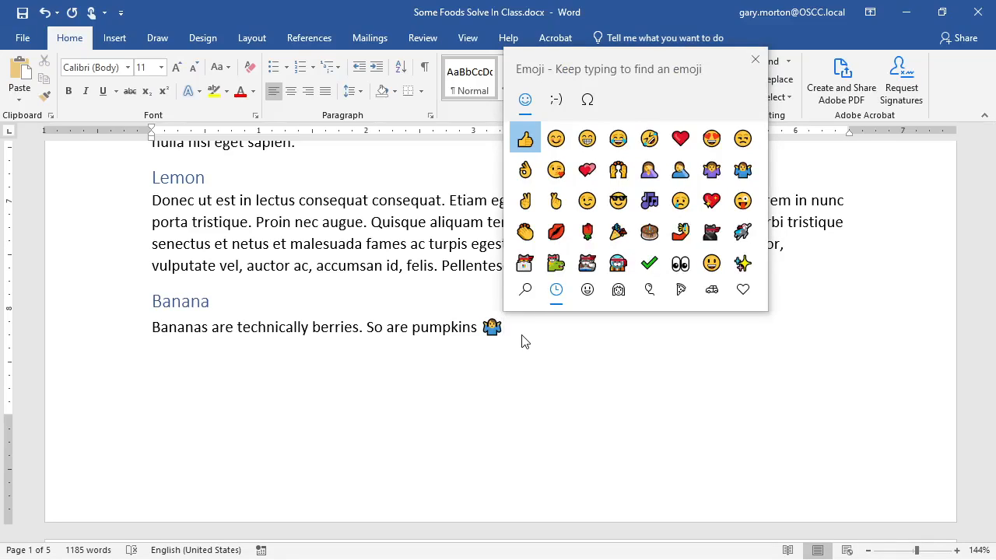
click(620, 202)
click(564, 207)
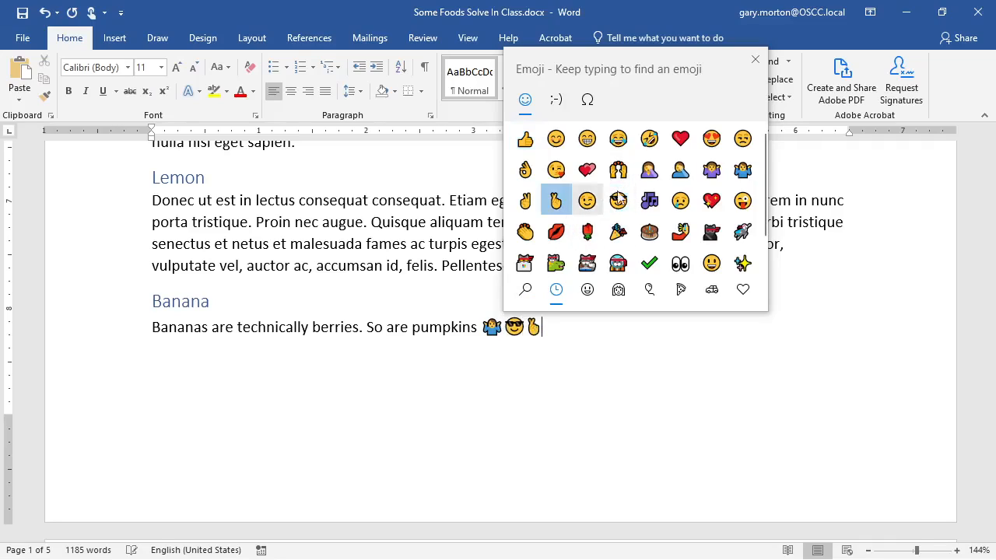
click(652, 173)
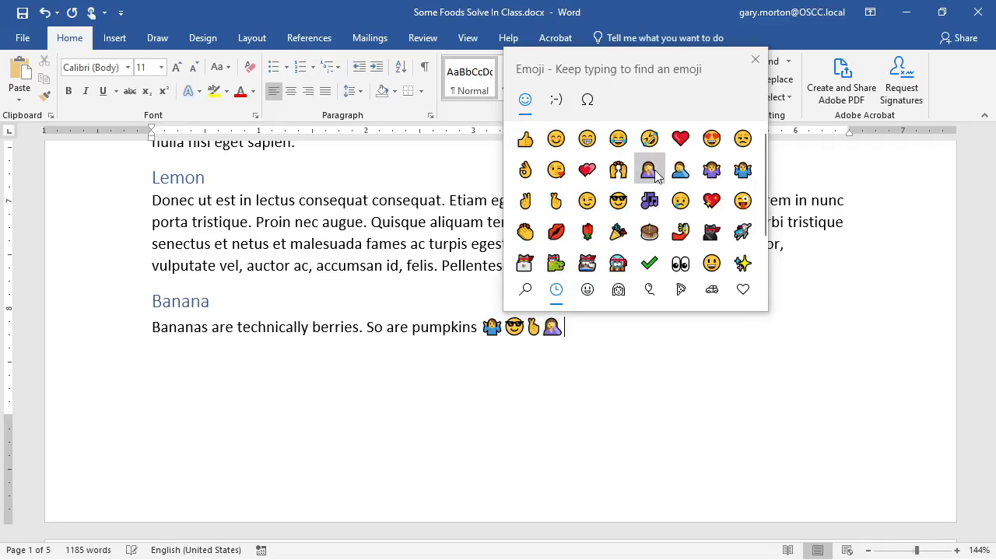
click(681, 290)
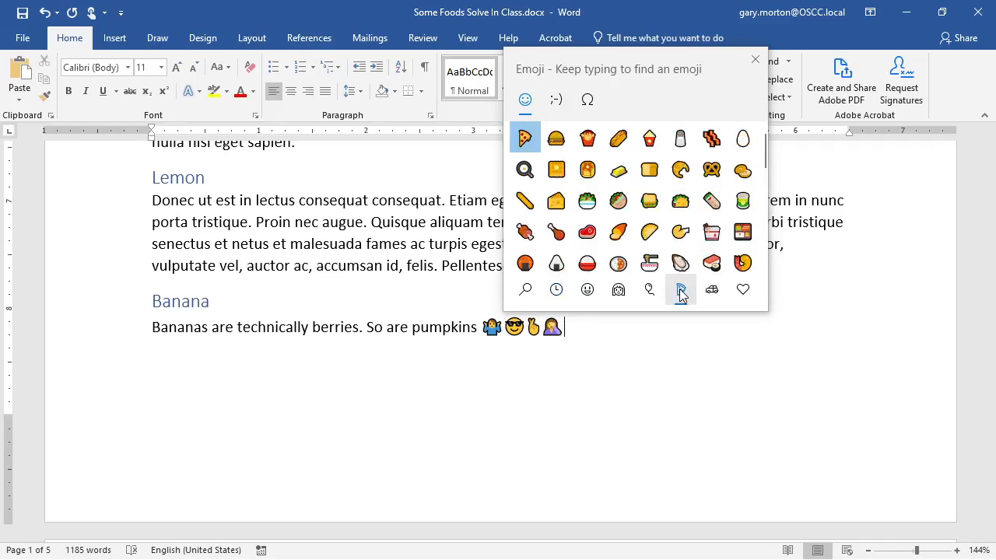
click(588, 263)
click(619, 262)
click(780, 451)
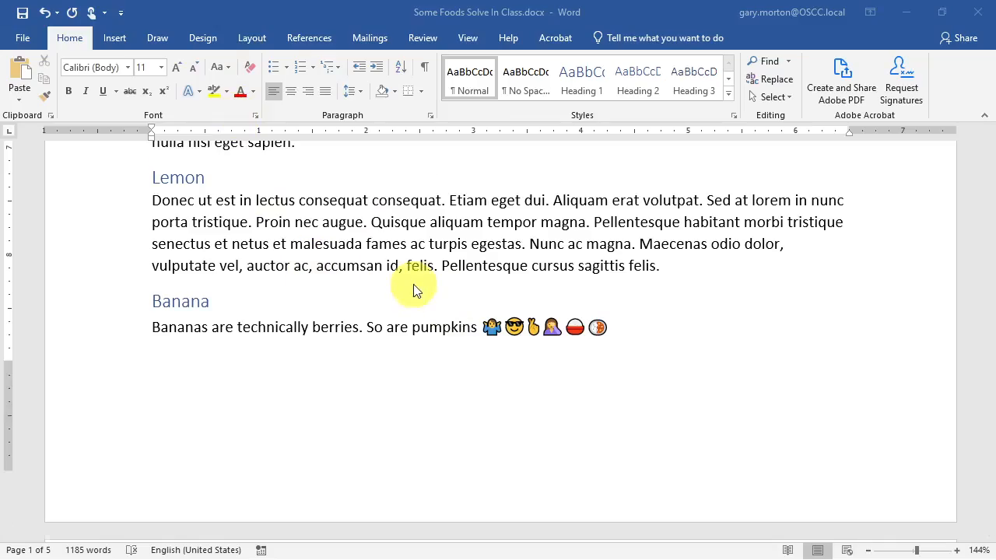
- Apply Heading 2 to the Rice and Wheat headings
scroll(409, 296, up, 5)
scroll(397, 293, down, 2)
scroll(400, 291, up, 3)
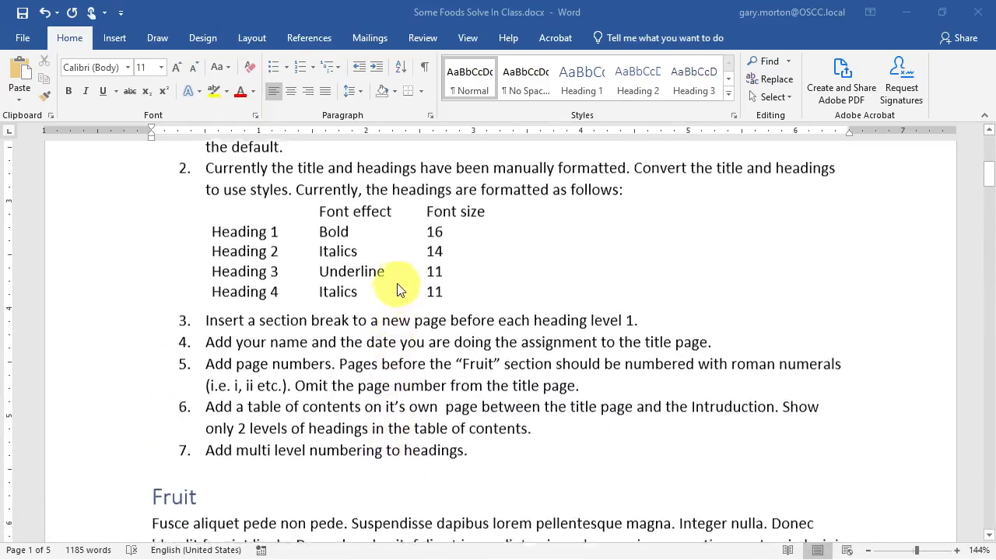
scroll(412, 288, down, 2)
scroll(419, 285, down, 2)
scroll(420, 285, up, 4)
scroll(422, 283, down, 10)
scroll(422, 281, down, 8)
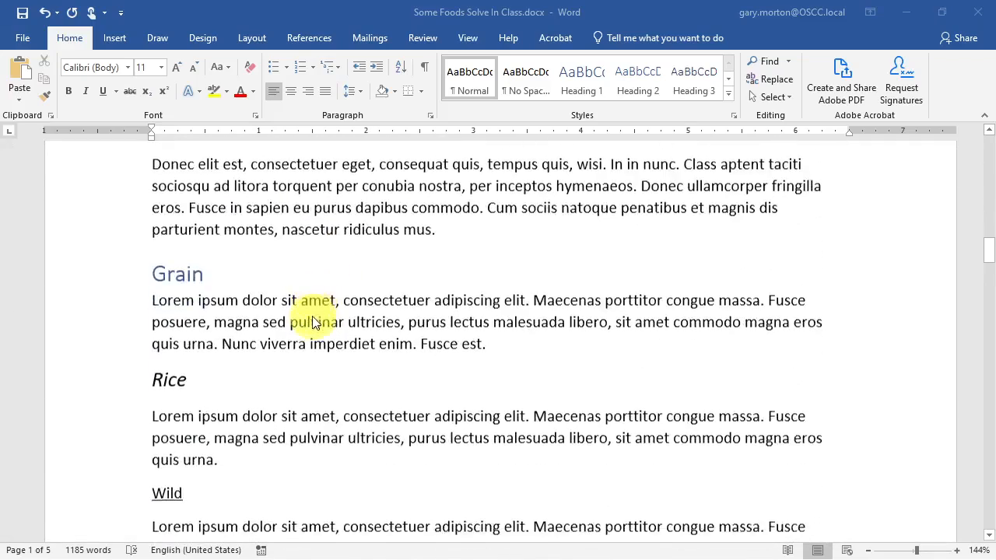
scroll(171, 263, up, 1)
click(172, 260)
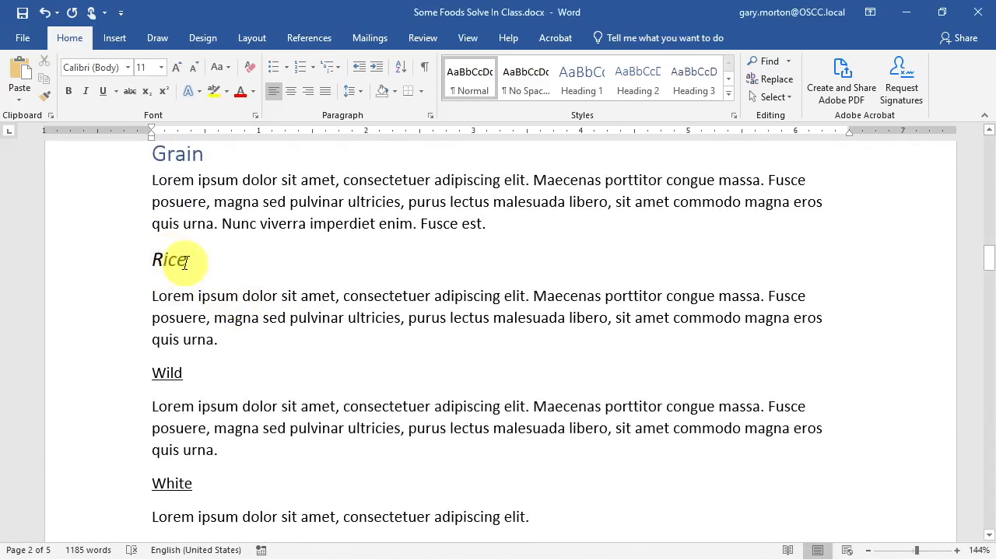
click(175, 259)
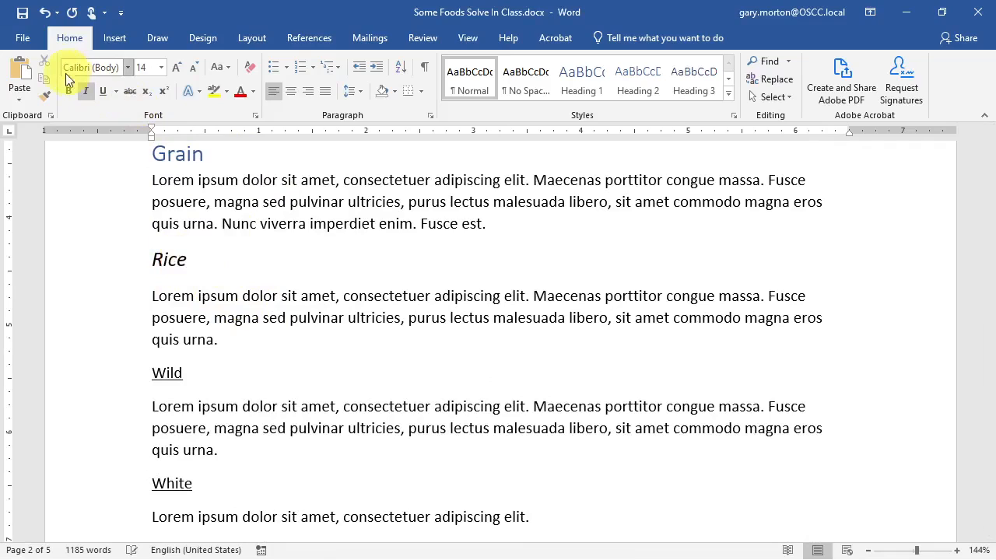
click(639, 84)
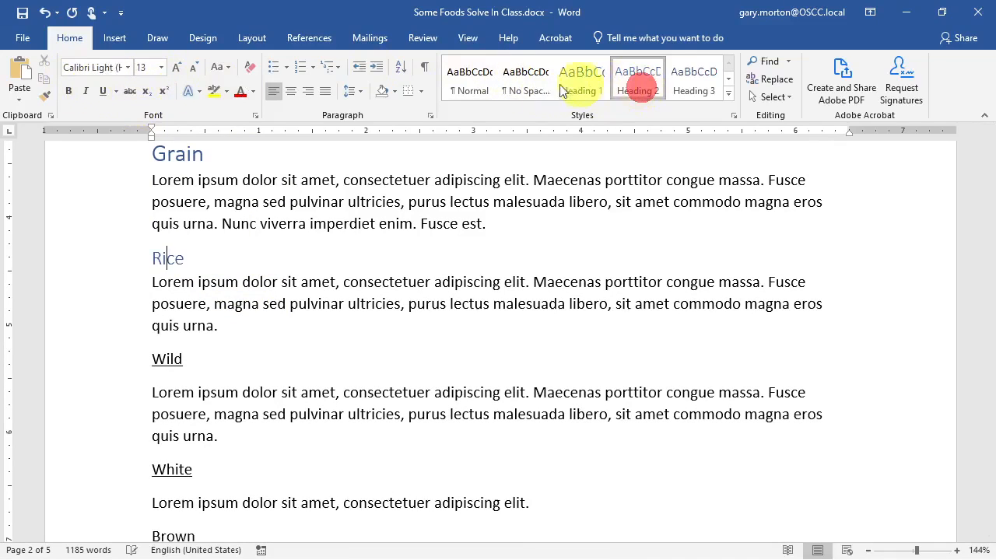
scroll(210, 341, down, 5)
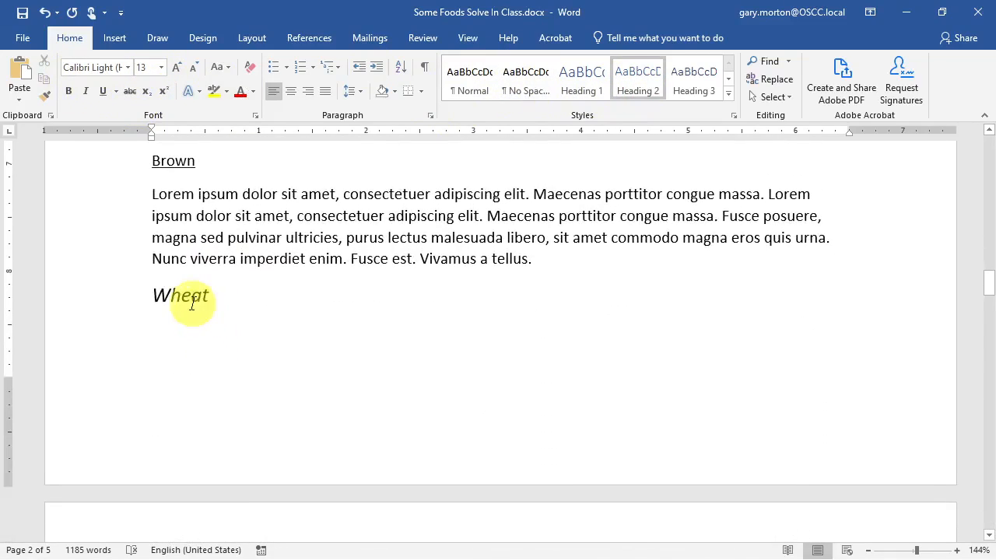
click(193, 302)
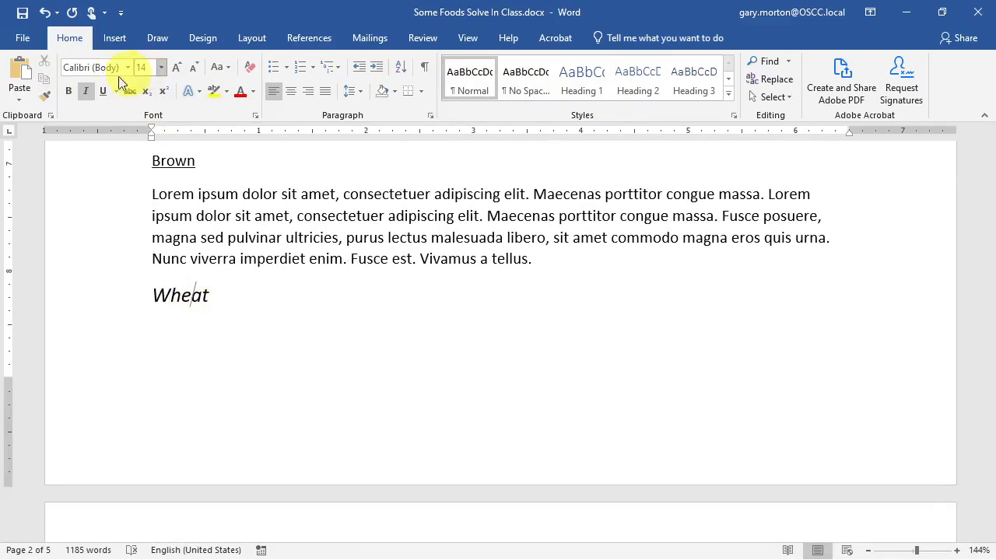
click(635, 76)
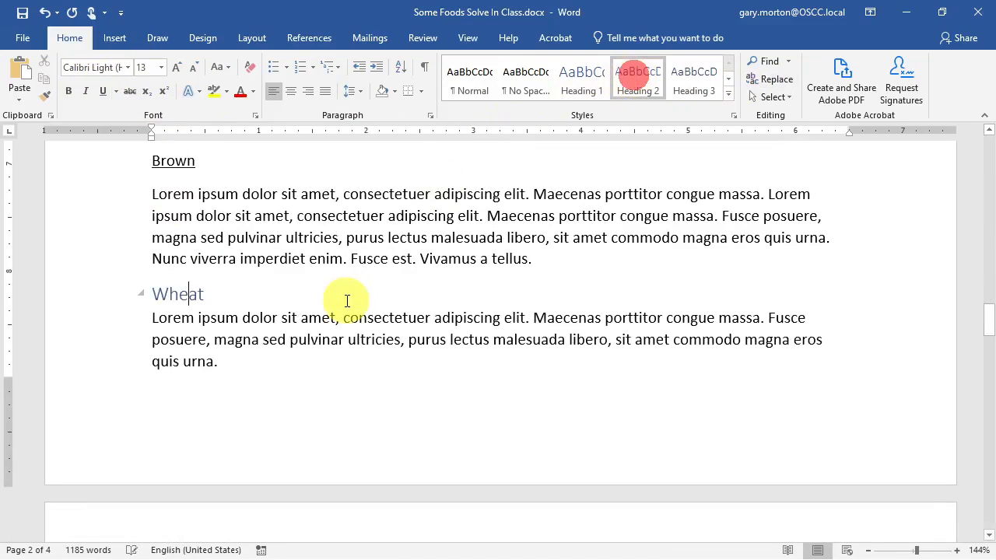
- Apply Heading 2 to the Oats, Barley, Pie and Cake headings
scroll(343, 300, down, 6)
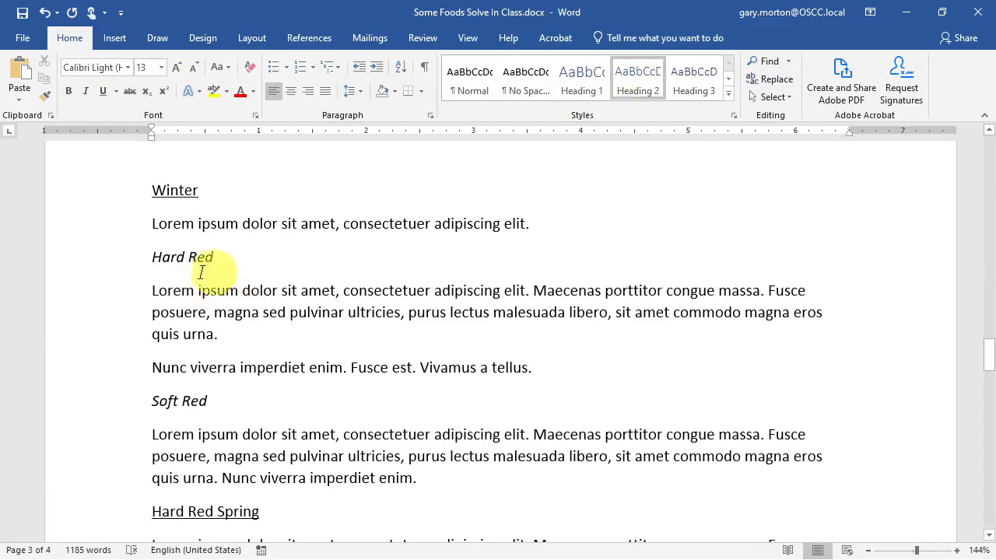
click(177, 257)
scroll(189, 260, down, 3)
scroll(244, 304, down, 12)
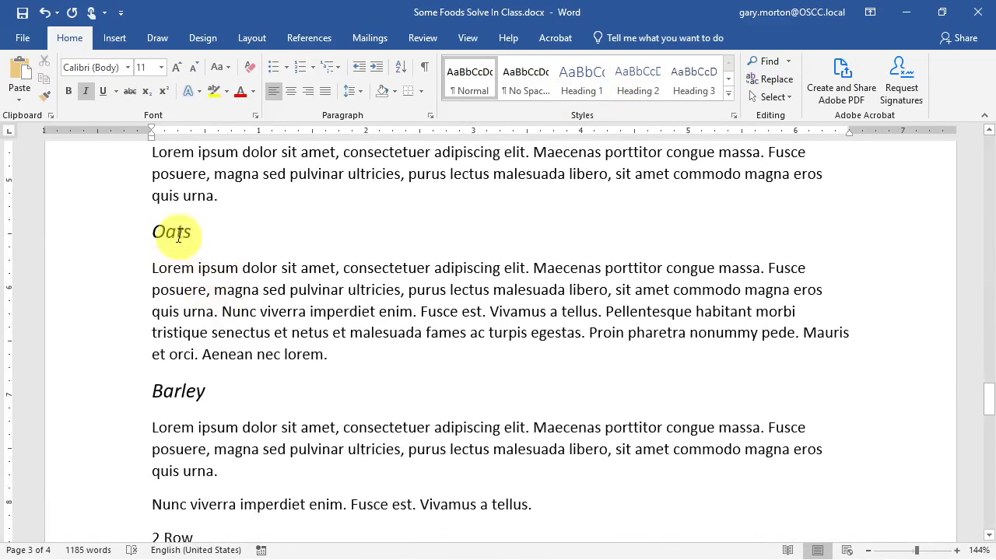
click(638, 78)
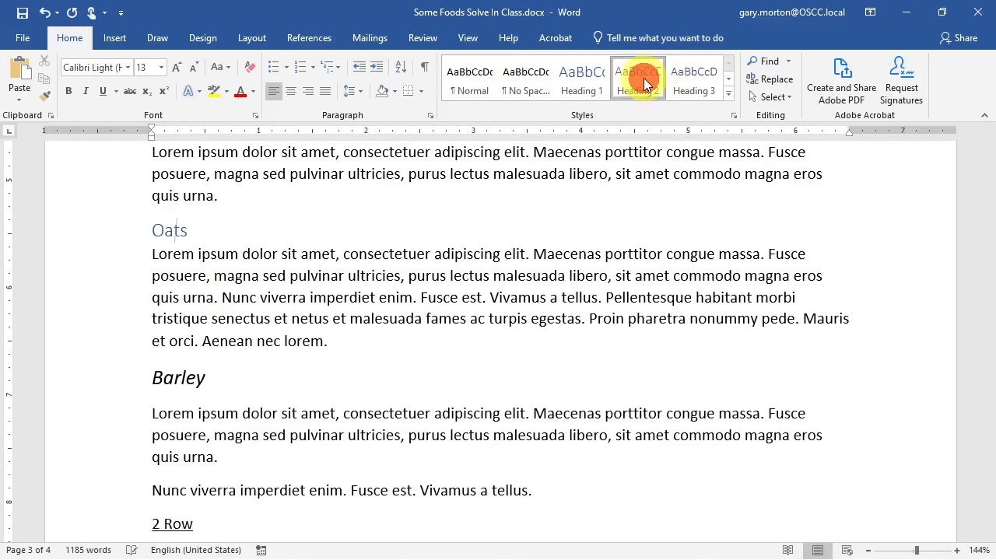
click(182, 378)
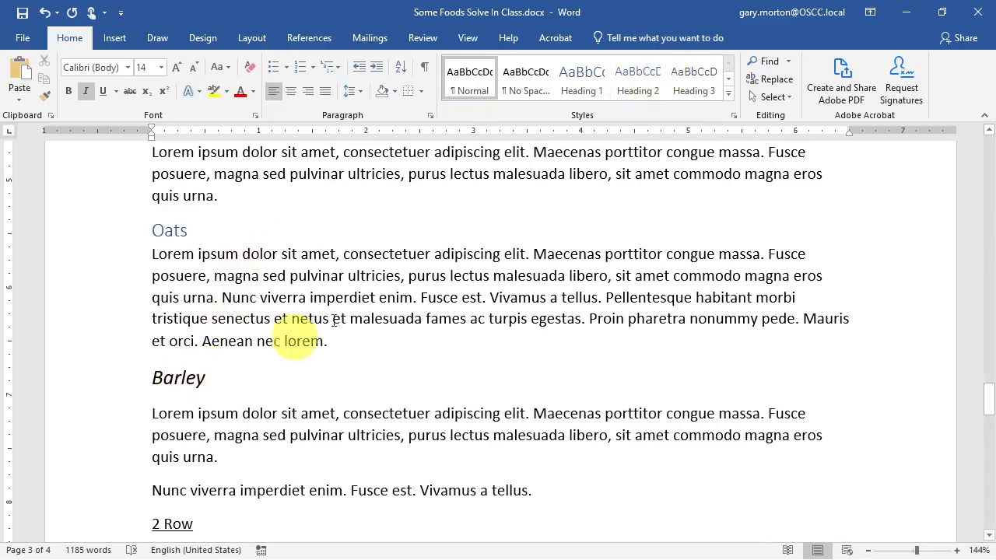
click(632, 78)
scroll(264, 296, down, 7)
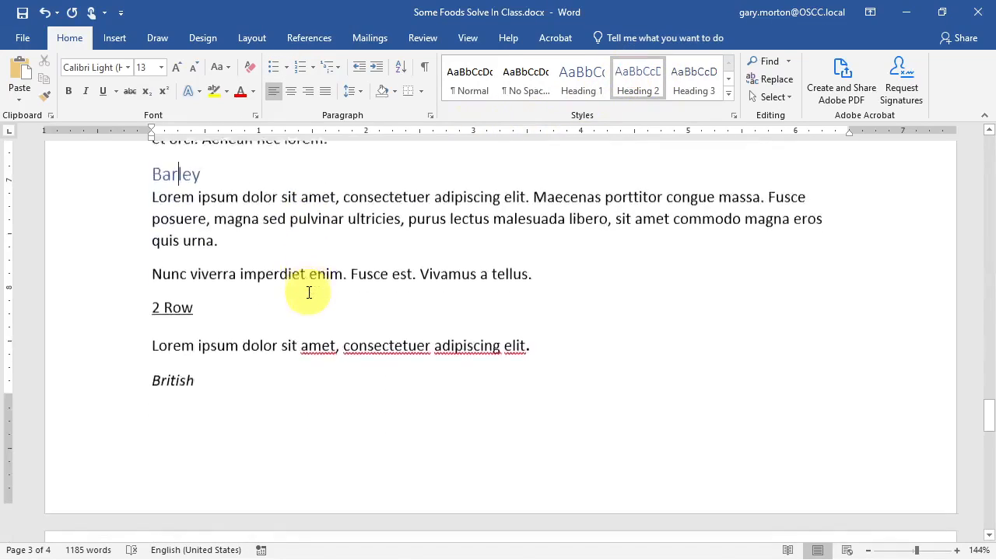
scroll(270, 327, down, 10)
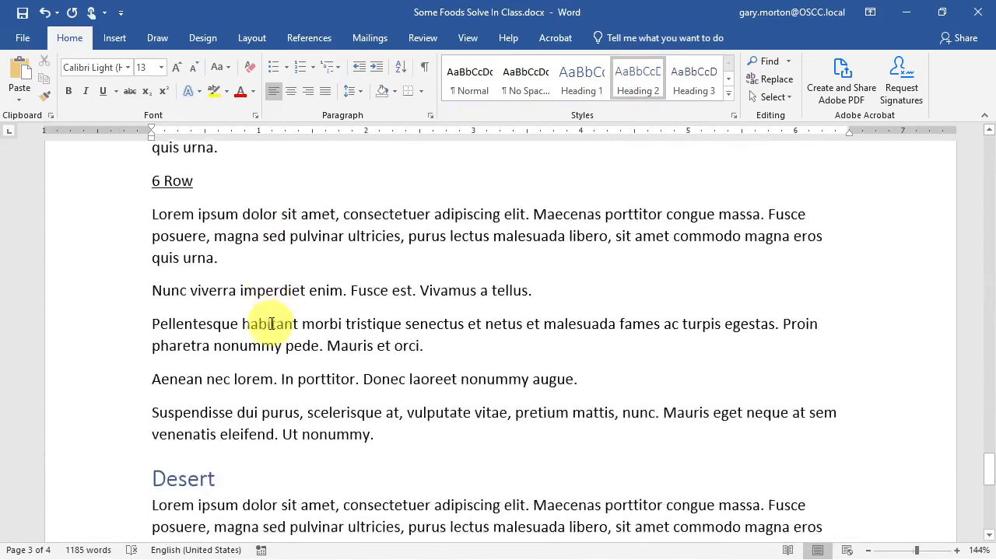
scroll(278, 320, down, 2)
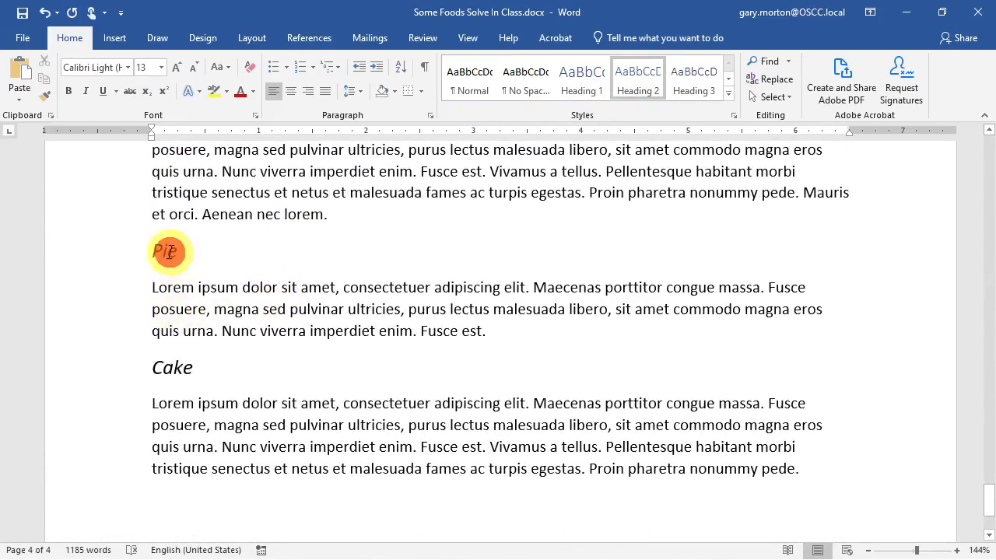
click(169, 251)
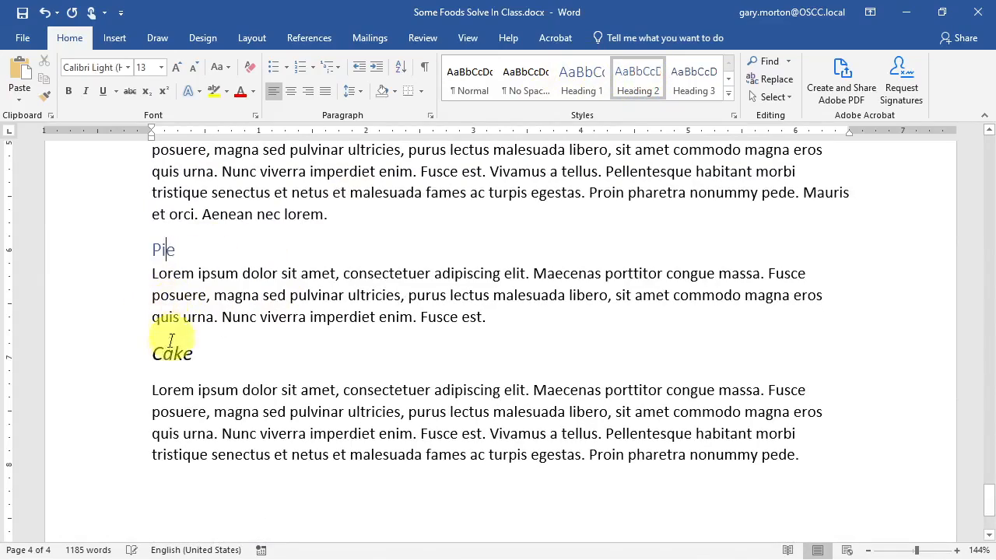
click(164, 351)
click(645, 79)
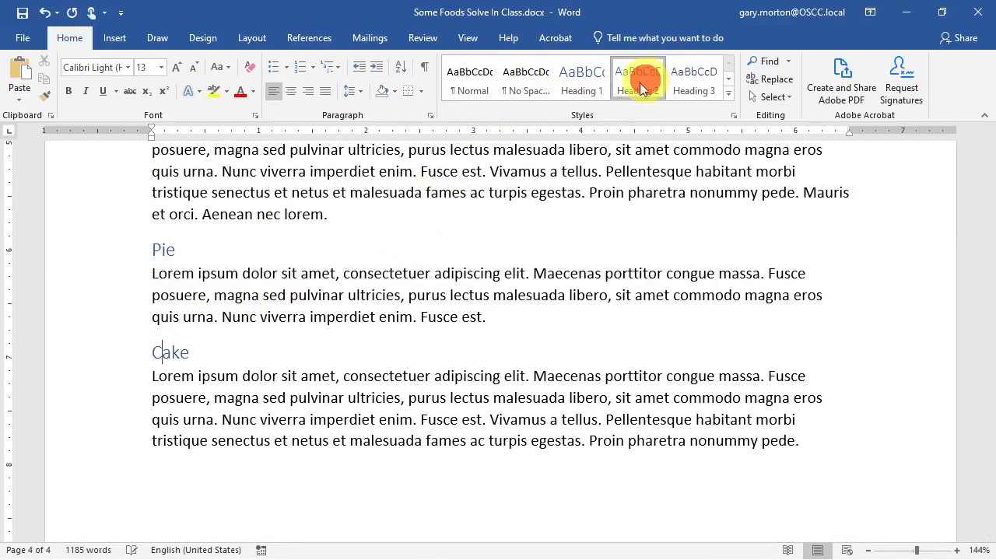
scroll(262, 412, down, 3)
scroll(262, 412, up, 20)
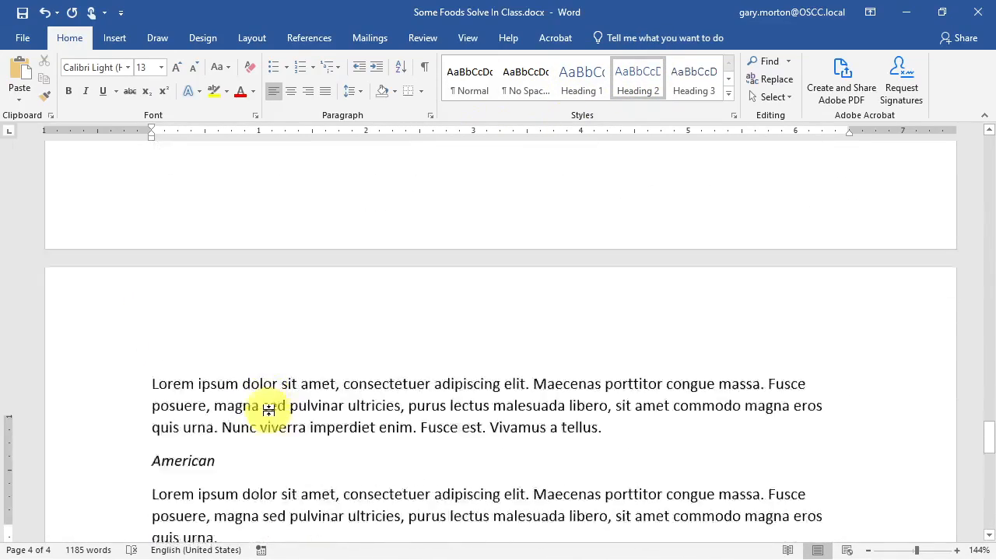
- Scroll down to the Apple section with its Red and Green subheadings
scroll(271, 412, up, 20)
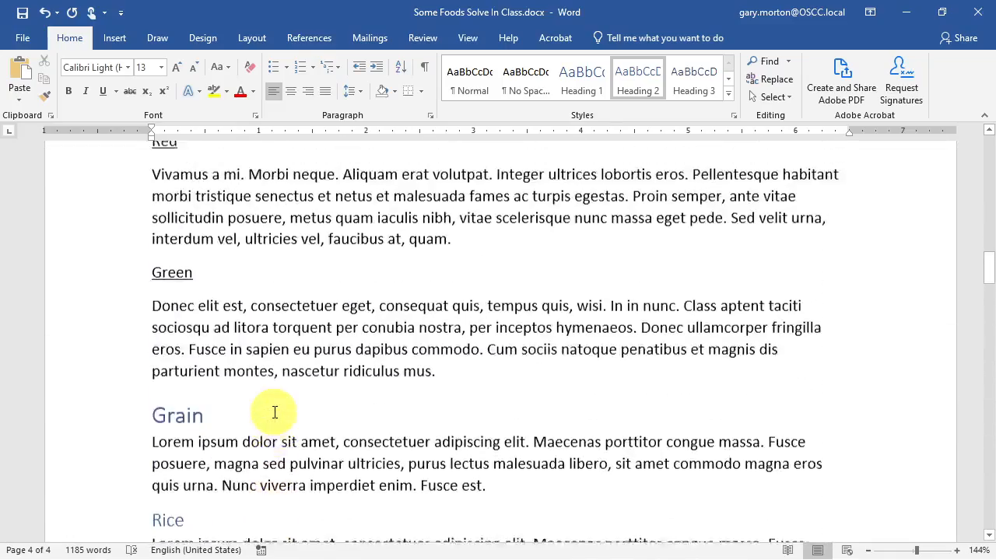
scroll(271, 418, up, 20)
scroll(271, 413, down, 5)
scroll(271, 413, up, 1)
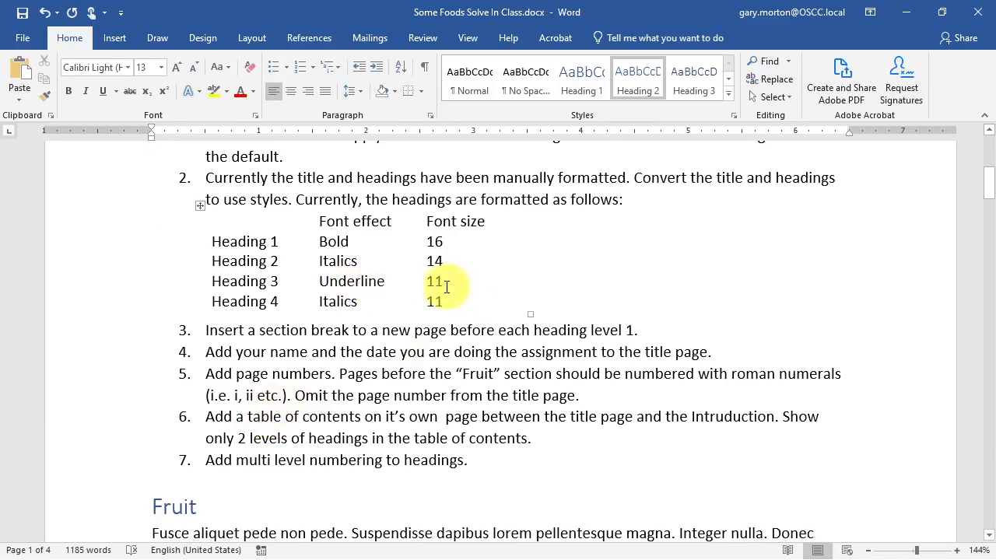
scroll(355, 371, down, 4)
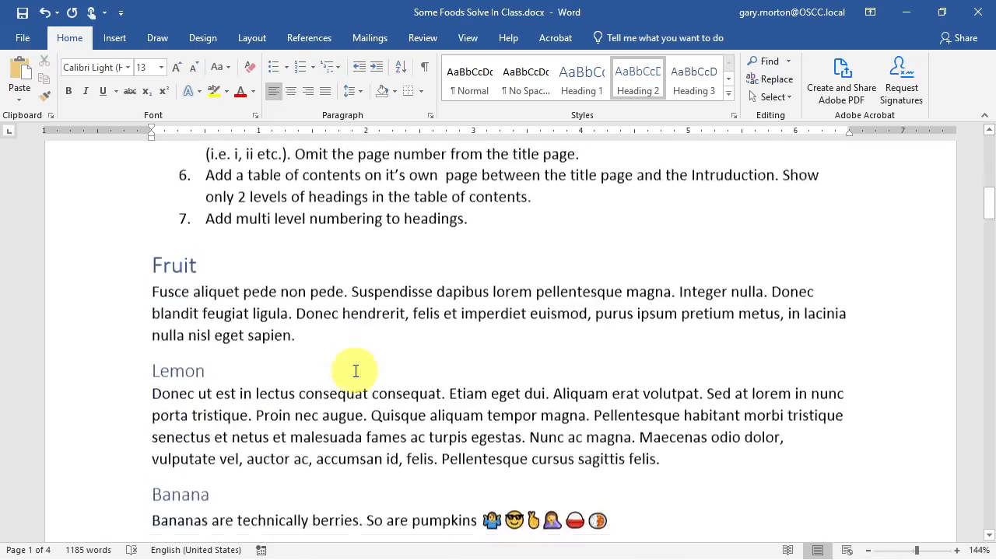
scroll(355, 371, down, 10)
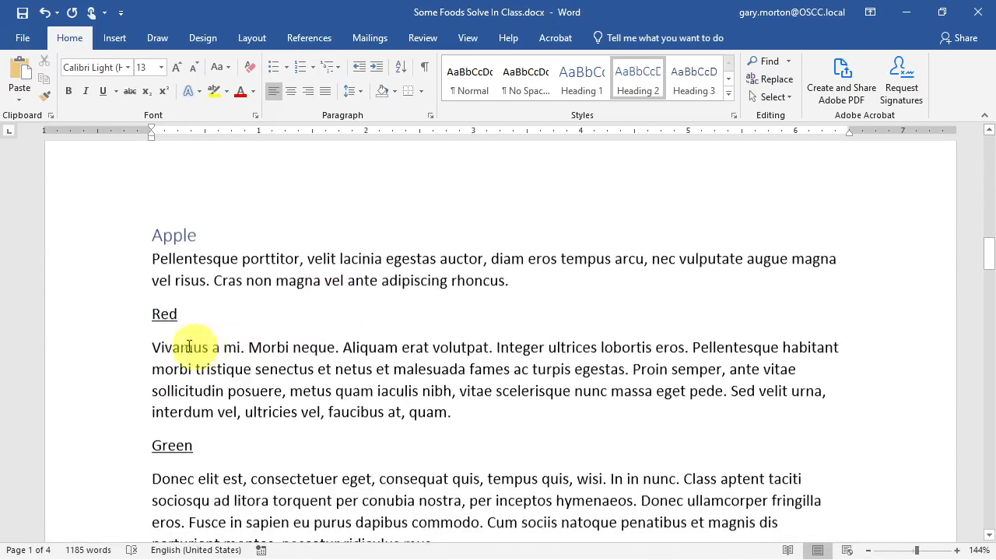
- Make the Red and Green subheadings Heading 3
click(168, 313)
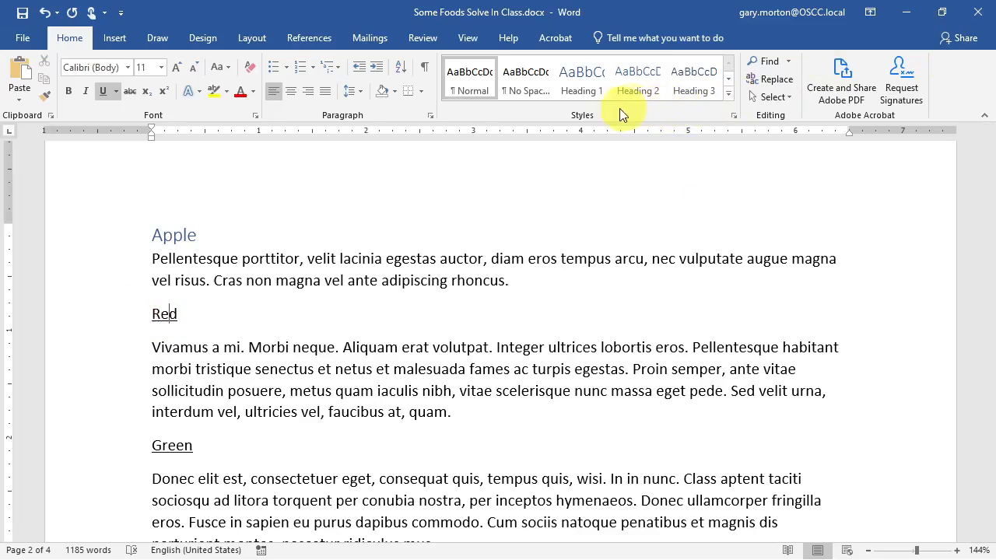
click(694, 82)
click(178, 436)
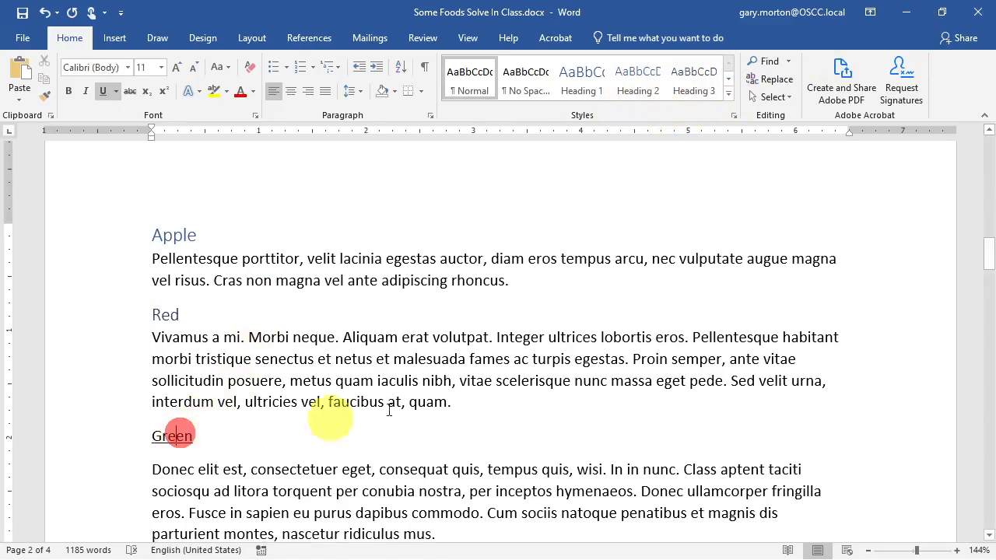
click(701, 84)
- Apply Heading 3 to the Wild, White, Brown and Winter subheadings
scroll(256, 288, down, 3)
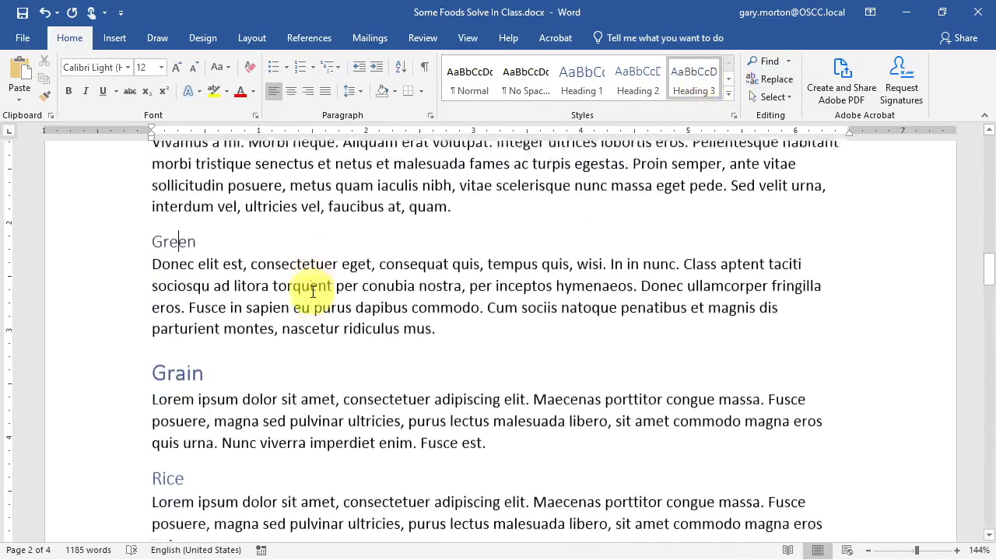
scroll(161, 417, down, 3)
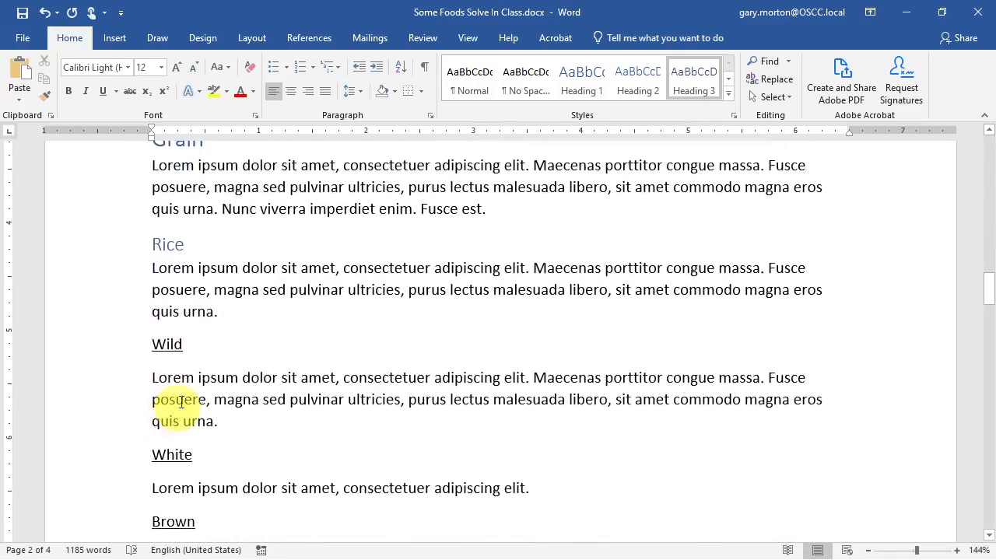
click(167, 343)
click(705, 81)
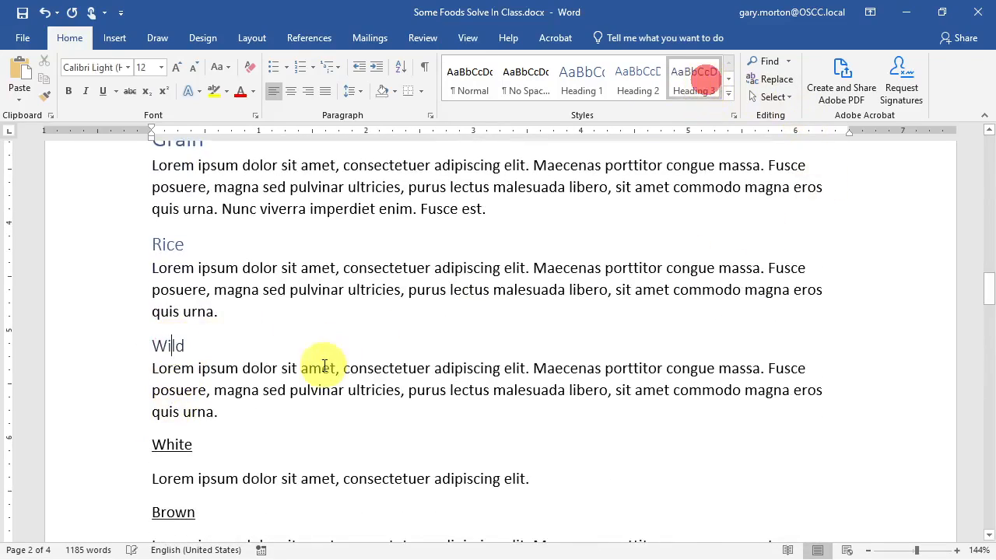
click(170, 445)
click(695, 82)
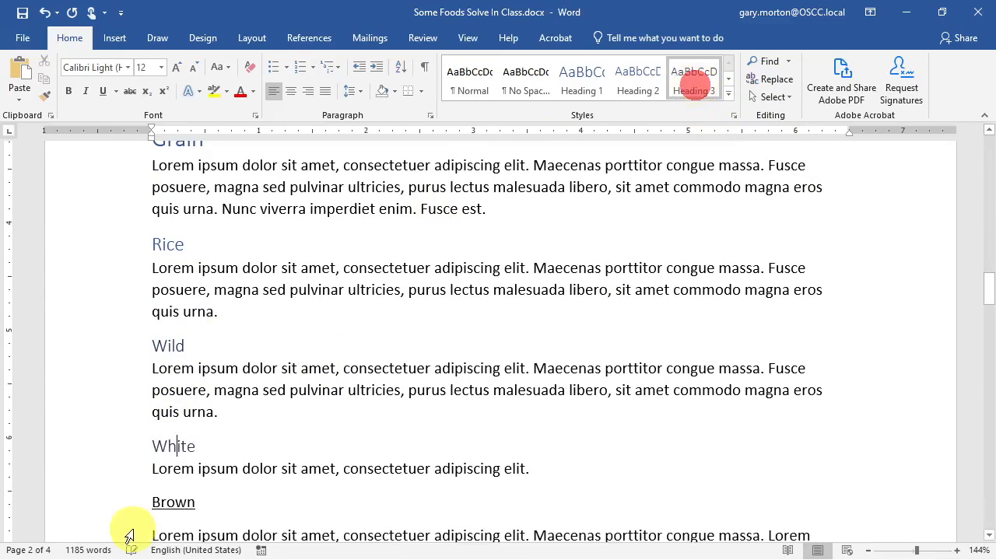
click(173, 502)
click(688, 81)
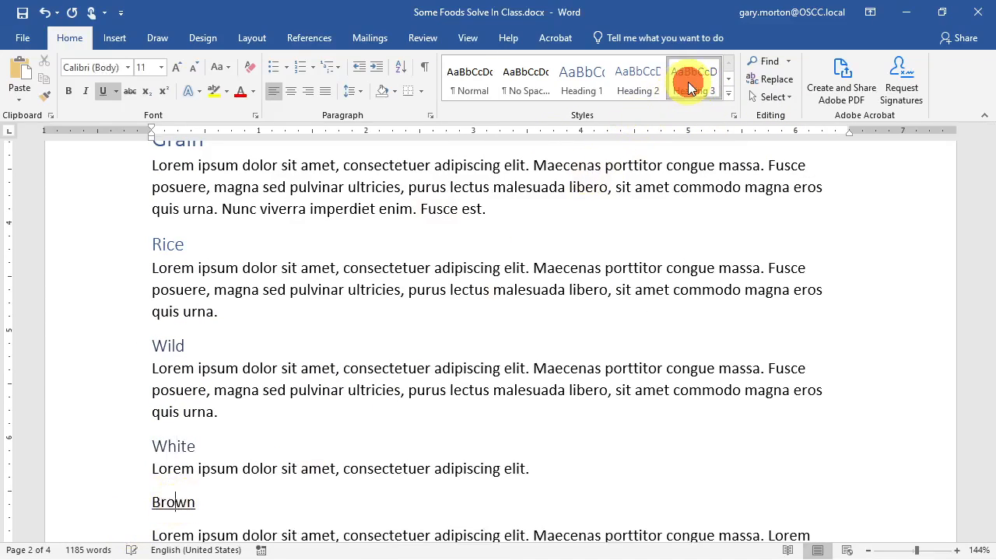
scroll(278, 348, down, 3)
scroll(278, 348, down, 2)
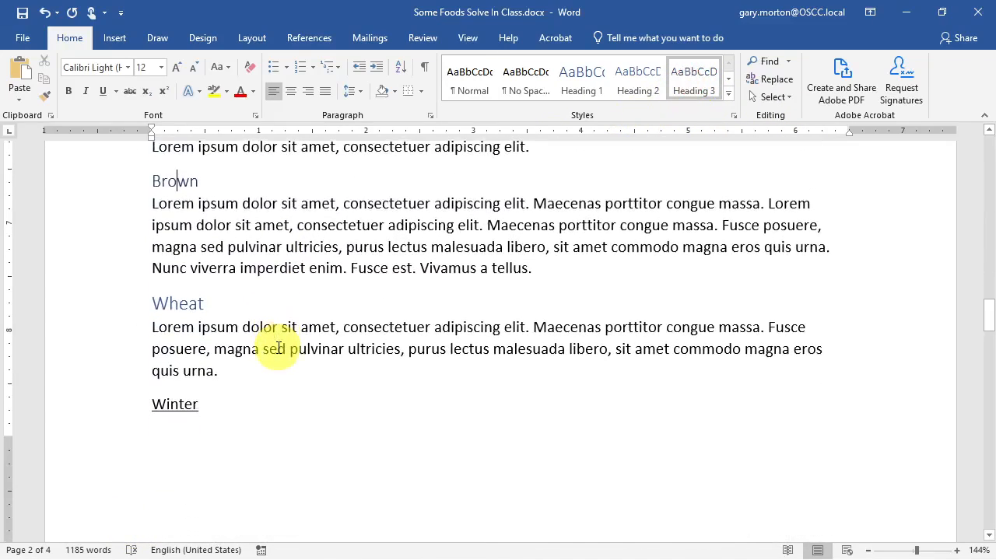
click(175, 405)
click(688, 77)
scroll(329, 234, down, 4)
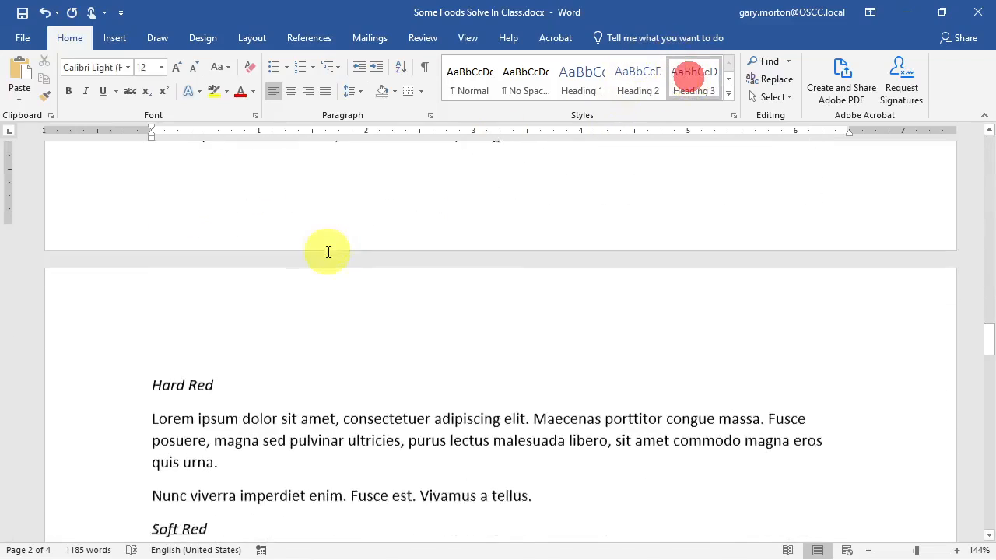
scroll(187, 355, up, 10)
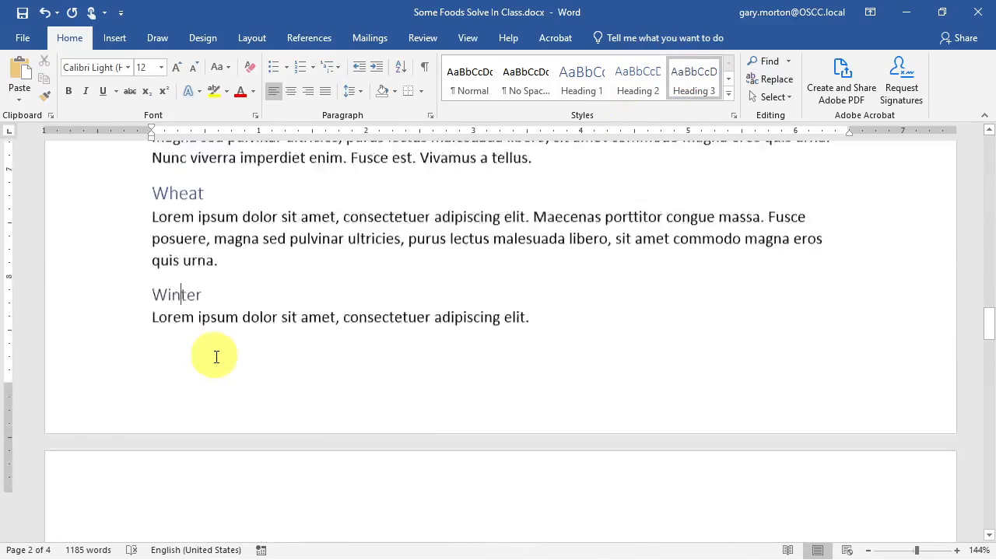
scroll(225, 359, down, 5)
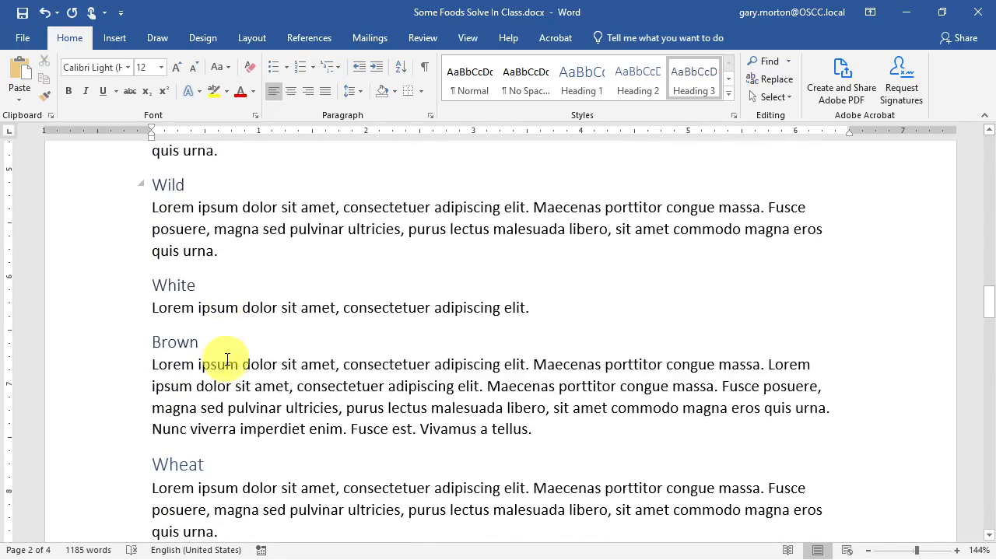
scroll(227, 359, up, 3)
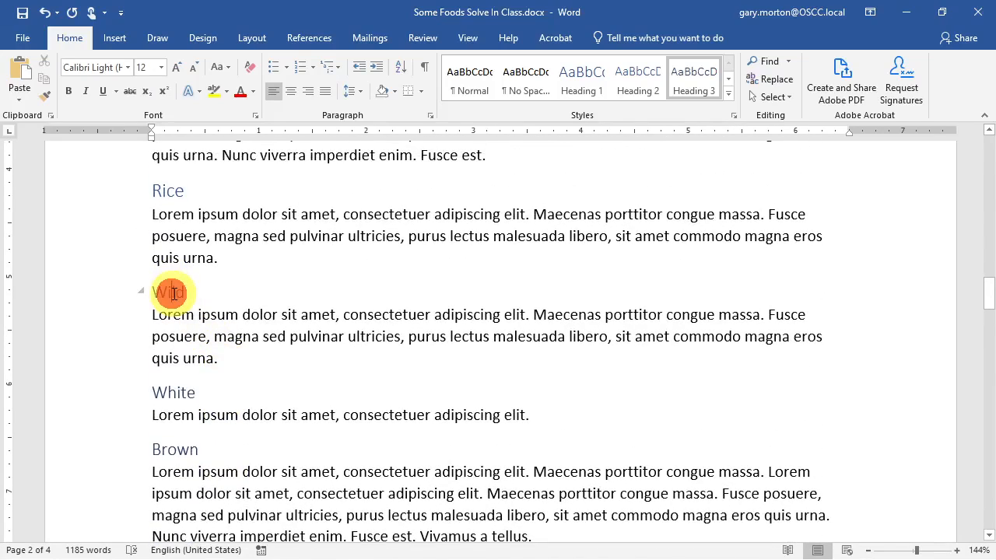
scroll(233, 294, down, 9)
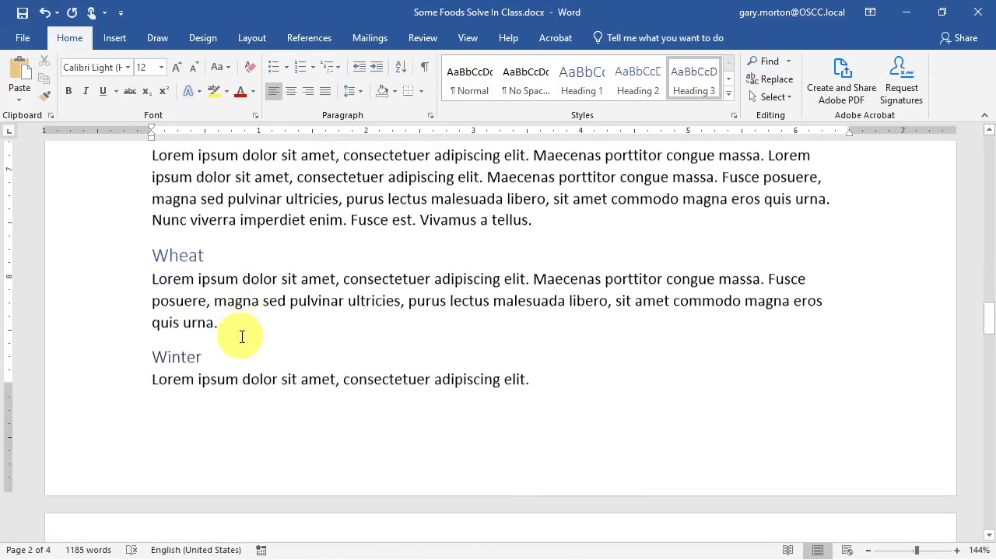
scroll(240, 333, down, 10)
click(189, 249)
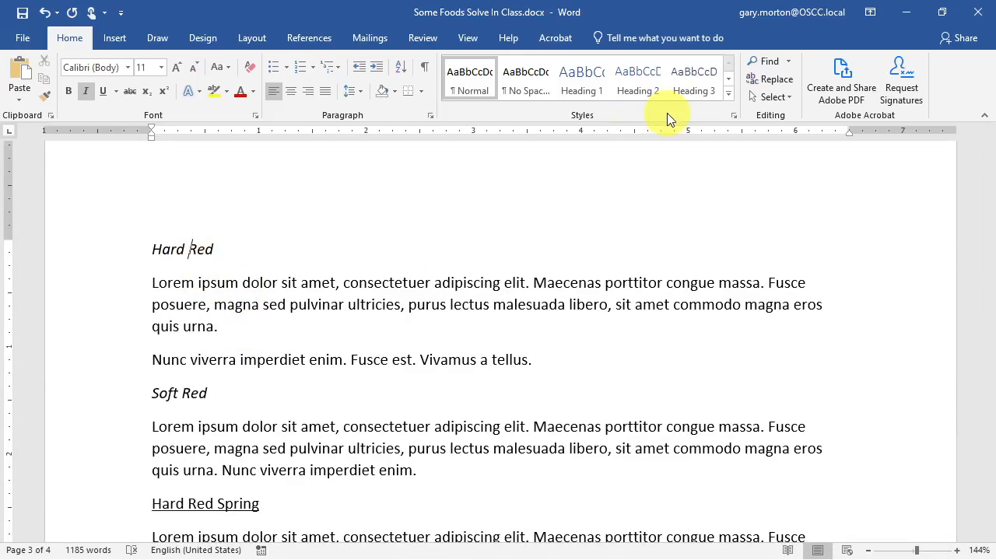
click(725, 80)
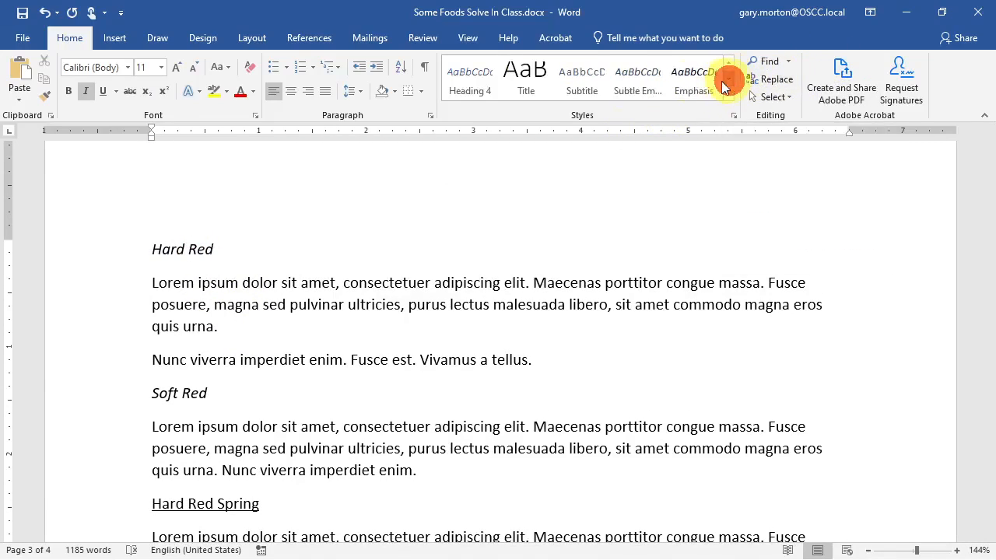
click(479, 85)
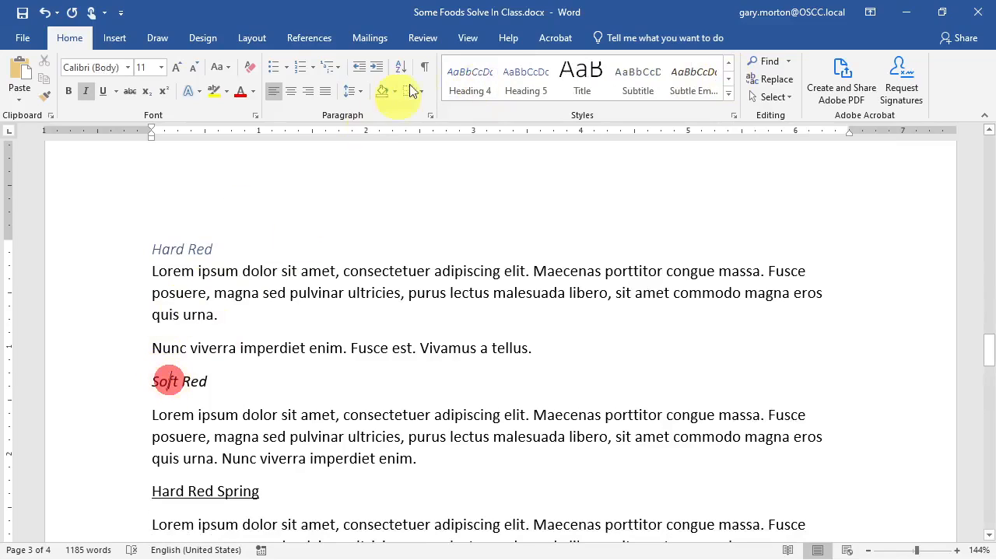
click(467, 77)
scroll(260, 291, down, 6)
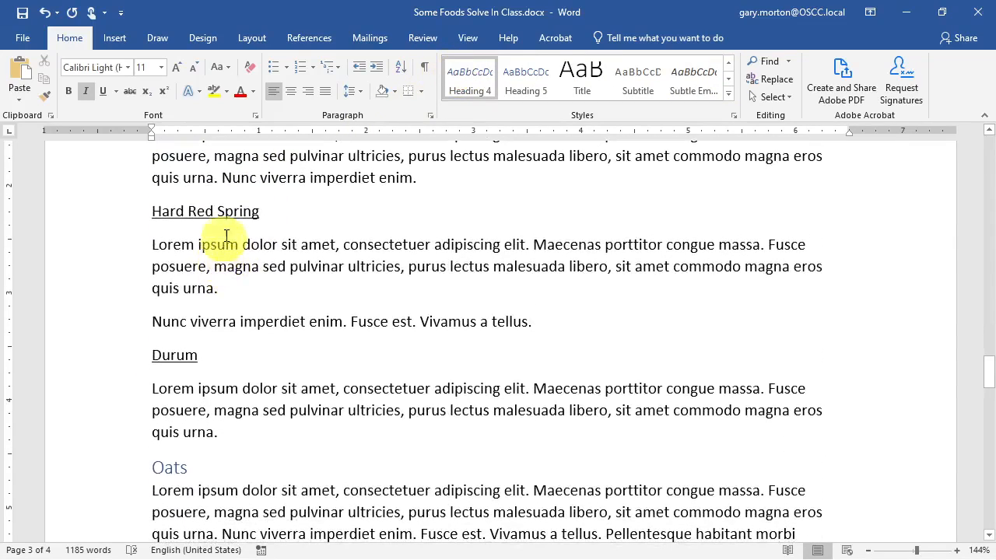
click(222, 211)
click(729, 63)
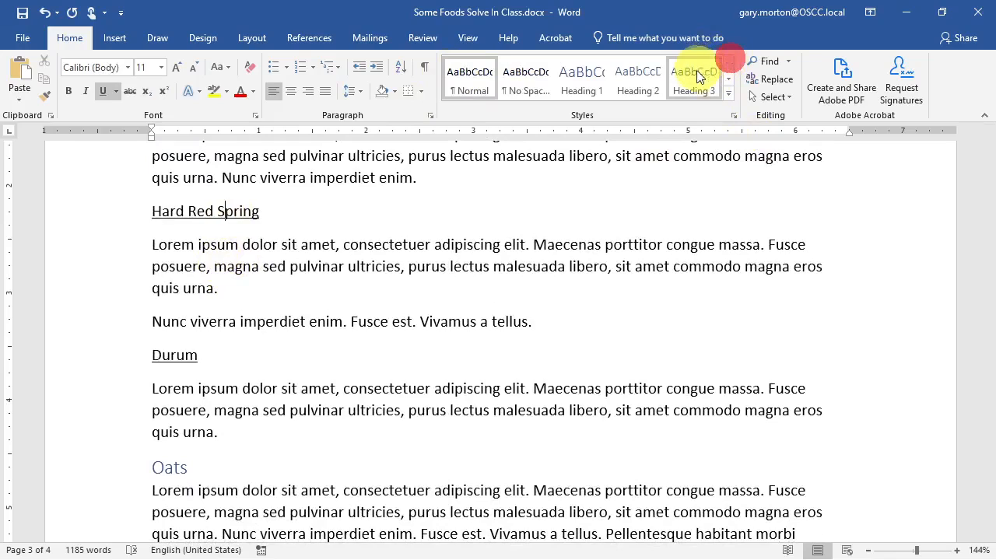
click(695, 78)
click(174, 348)
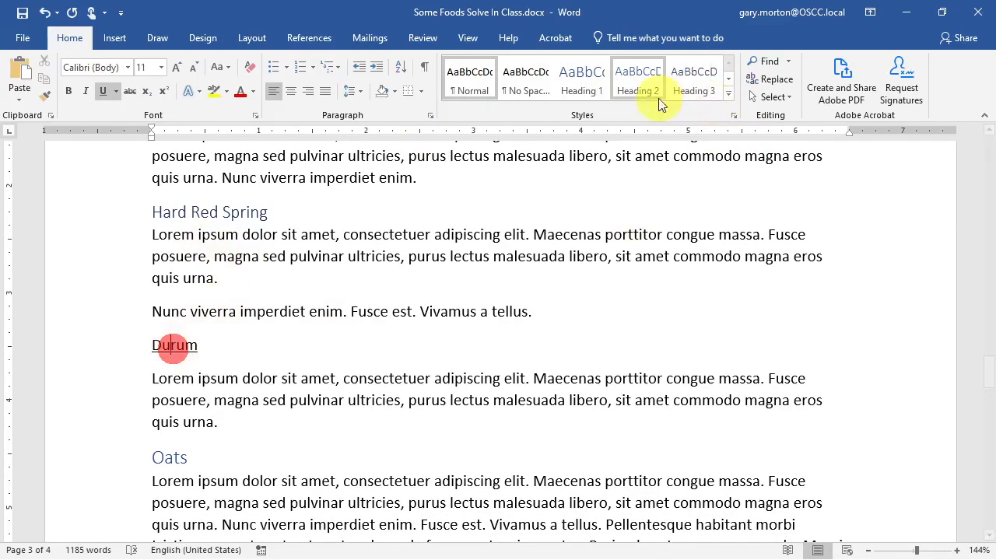
click(681, 80)
scroll(312, 296, down, 8)
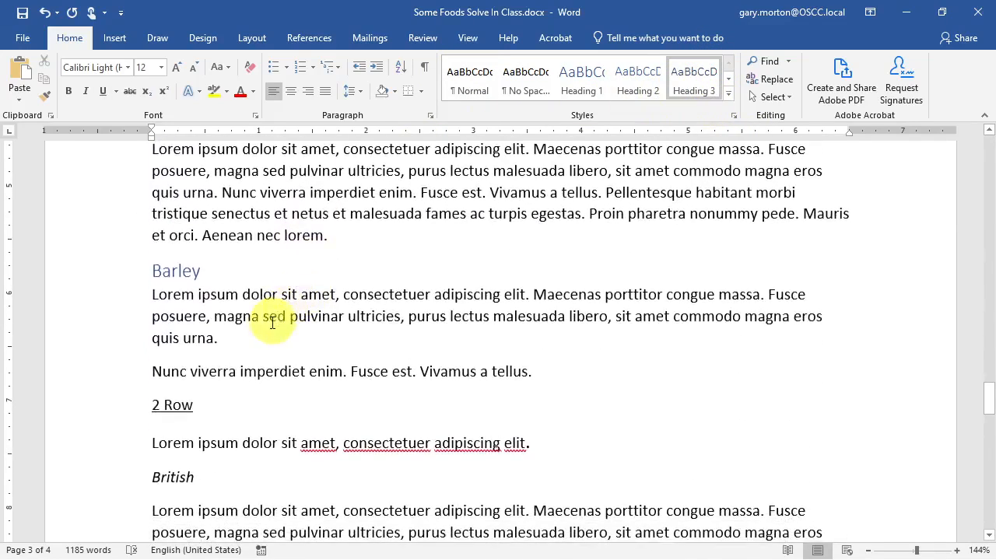
click(186, 302)
click(701, 92)
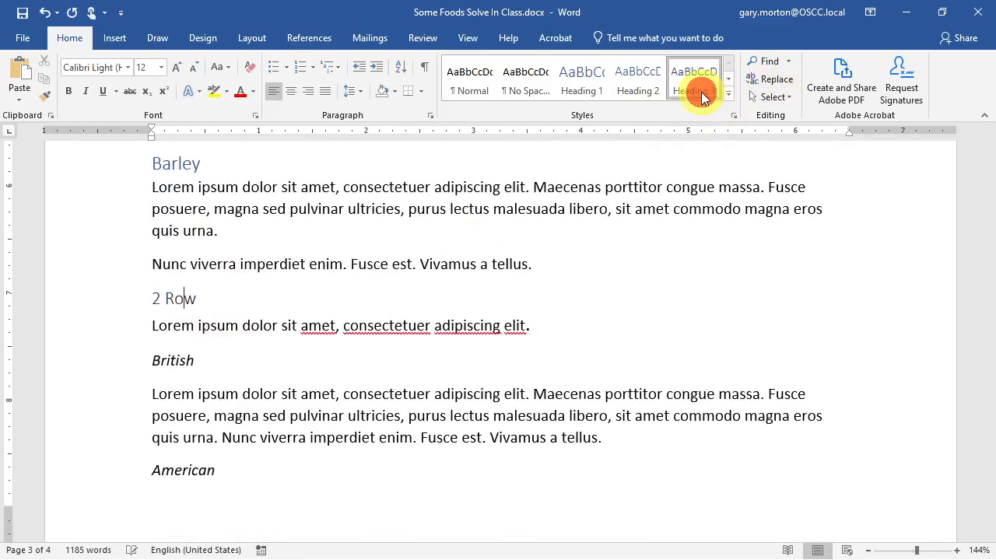
click(174, 362)
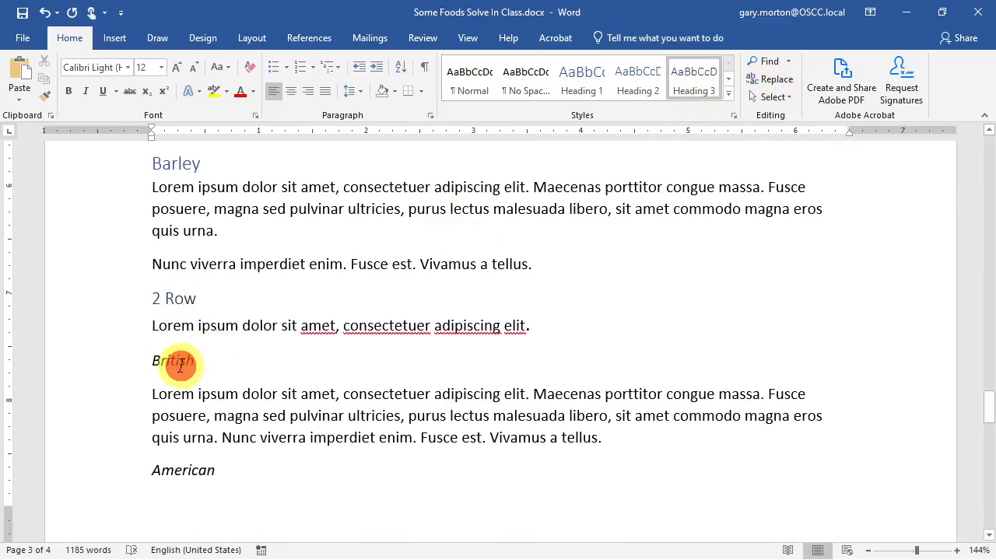
click(729, 79)
click(470, 78)
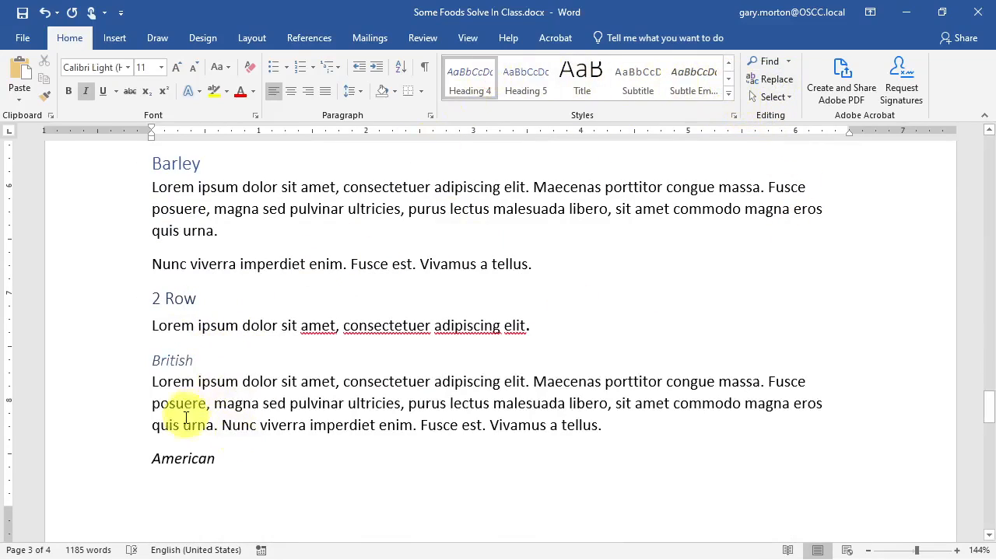
click(179, 460)
click(467, 81)
scroll(402, 380, down, 4)
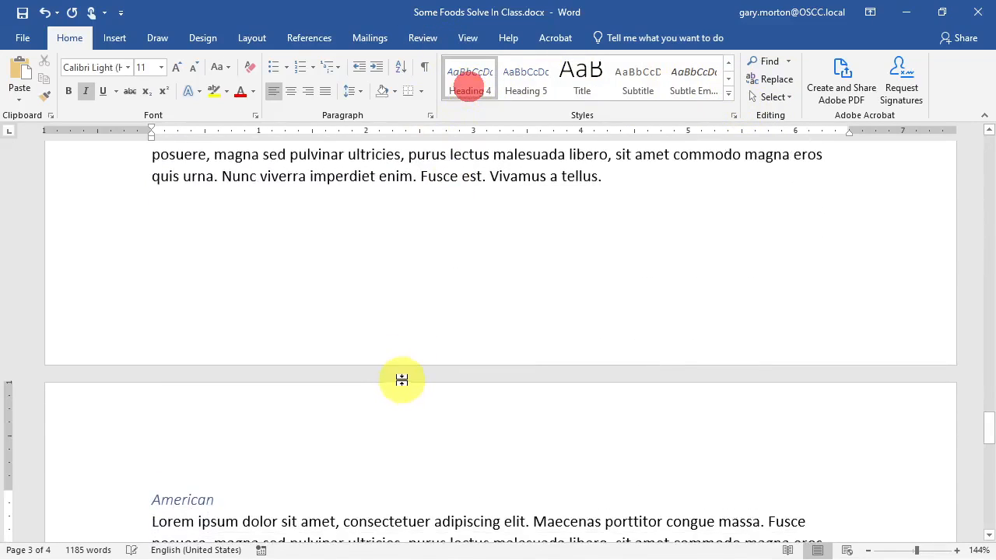
scroll(424, 355, up, 2)
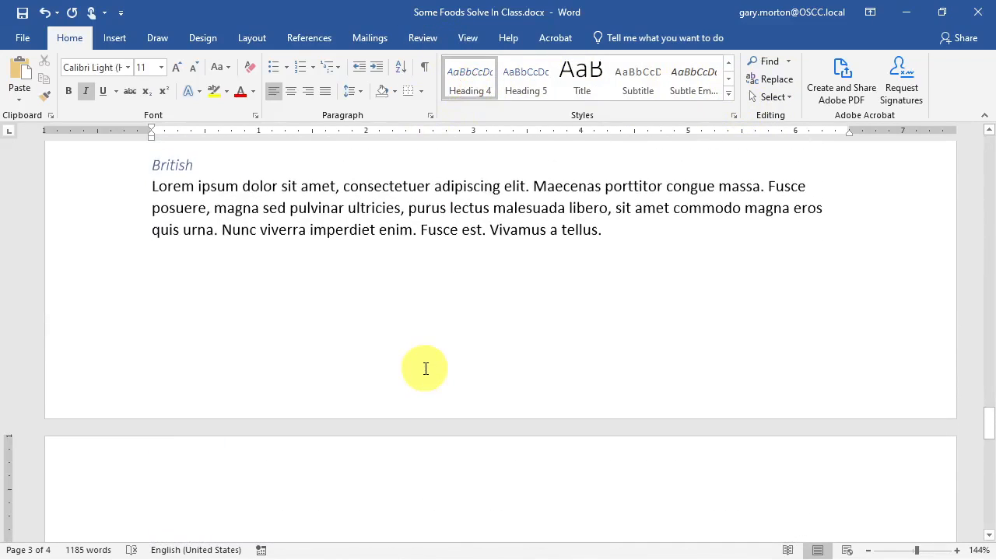
click(438, 229)
scroll(252, 160, down, 5)
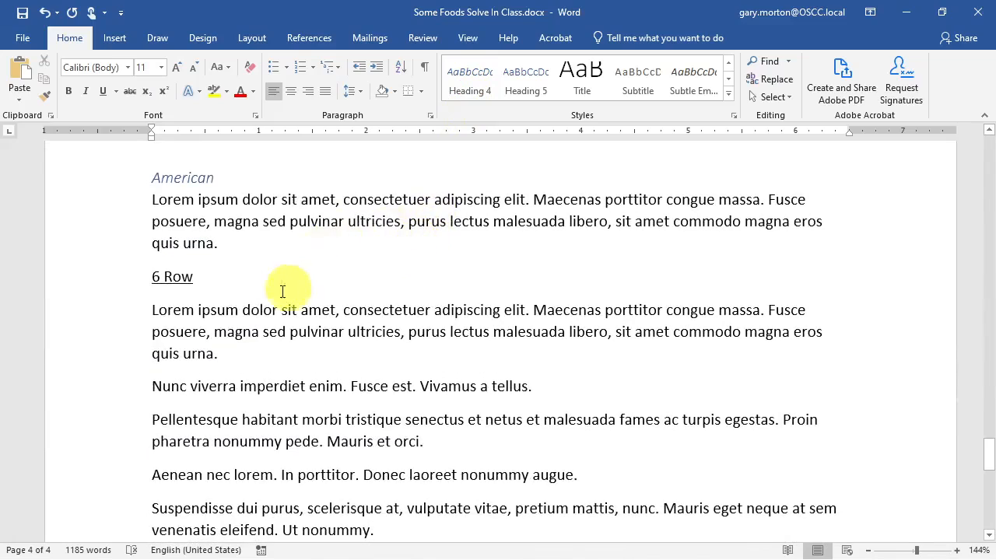
click(154, 276)
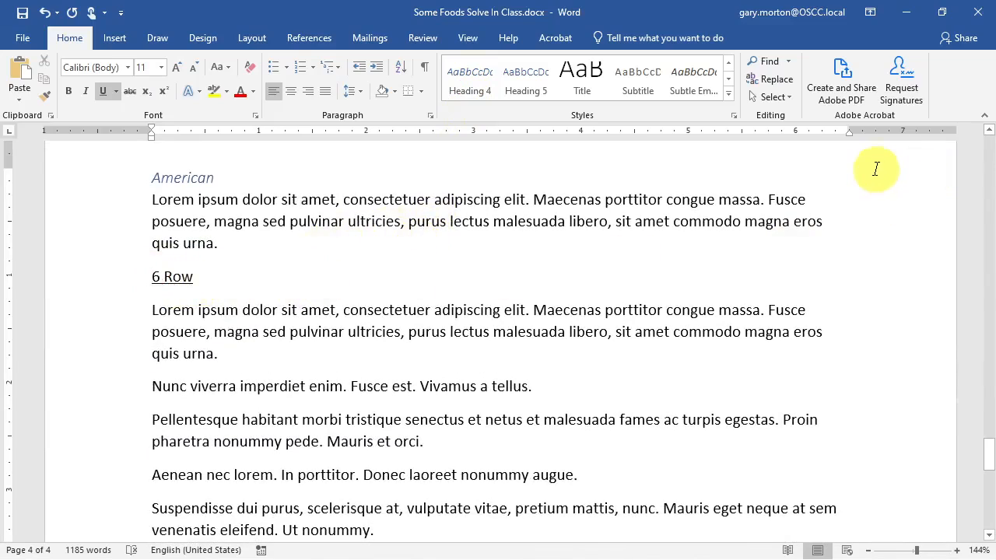
click(729, 65)
click(694, 78)
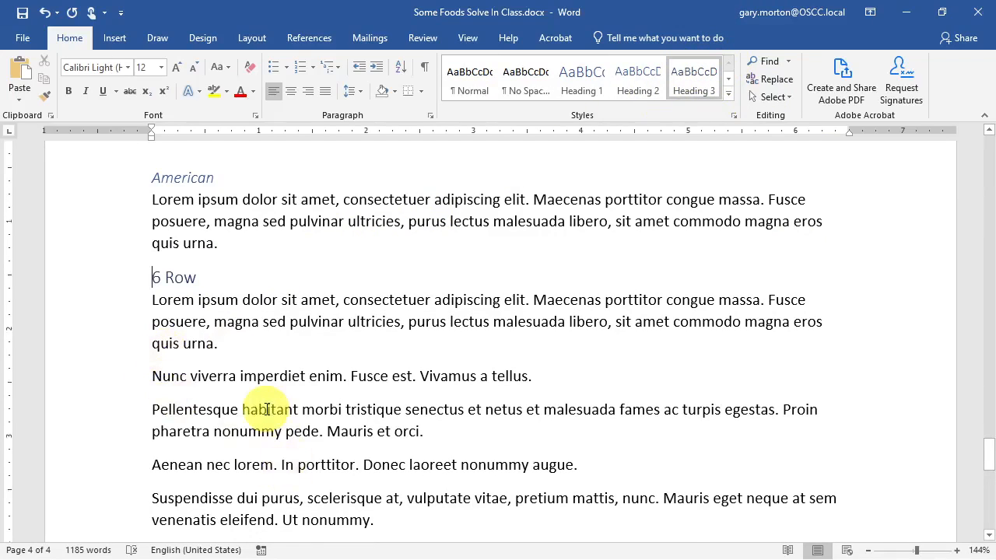
scroll(263, 407, down, 3)
scroll(253, 408, down, 10)
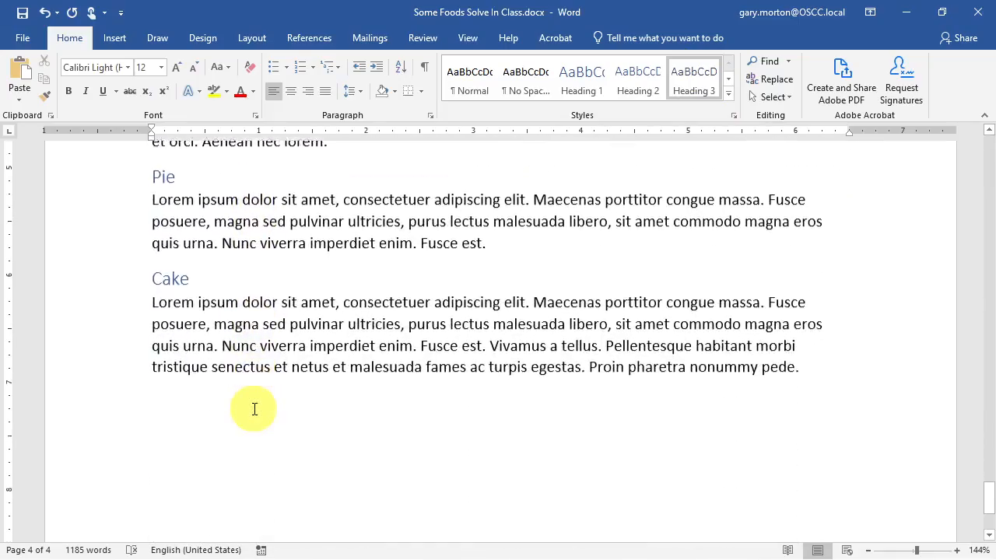
scroll(254, 409, up, 15)
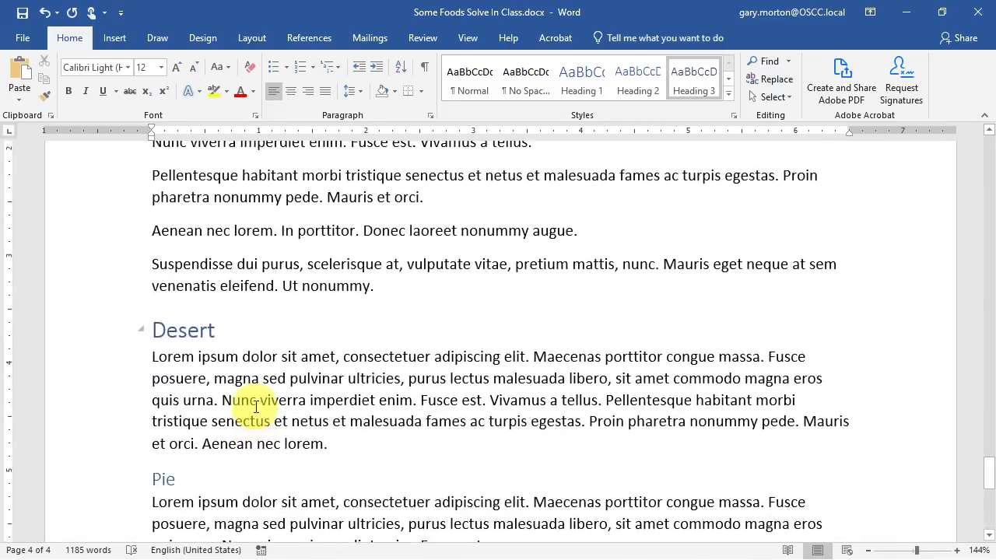
scroll(256, 407, up, 10)
scroll(249, 407, down, 11)
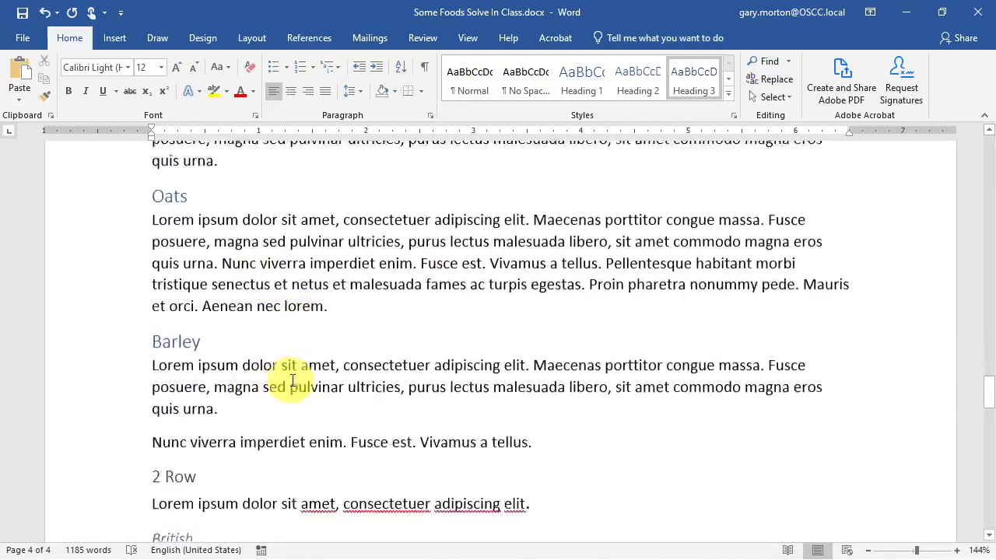
scroll(303, 378, down, 3)
scroll(303, 379, up, 18)
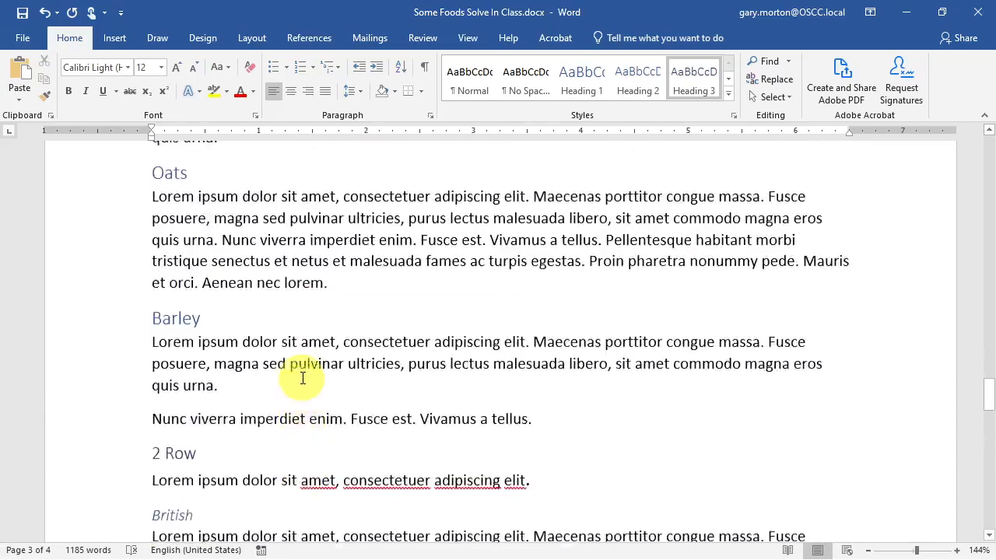
scroll(303, 378, up, 20)
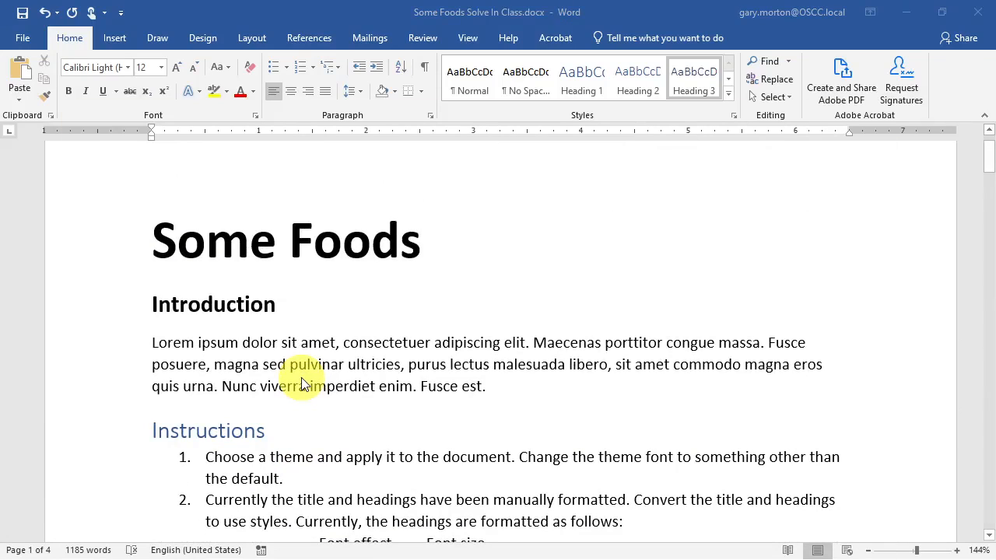
key(alt+Tab)
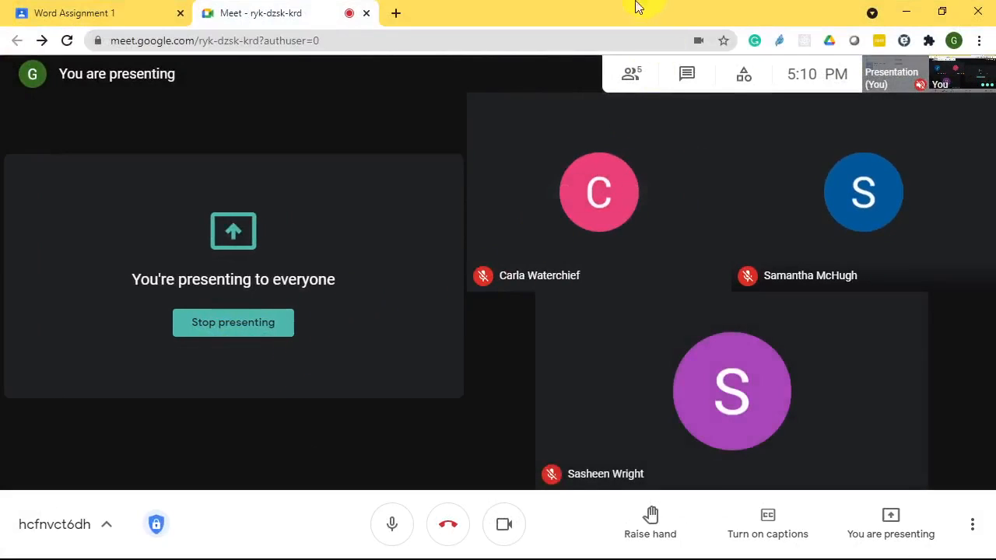
key(alt+Tab)
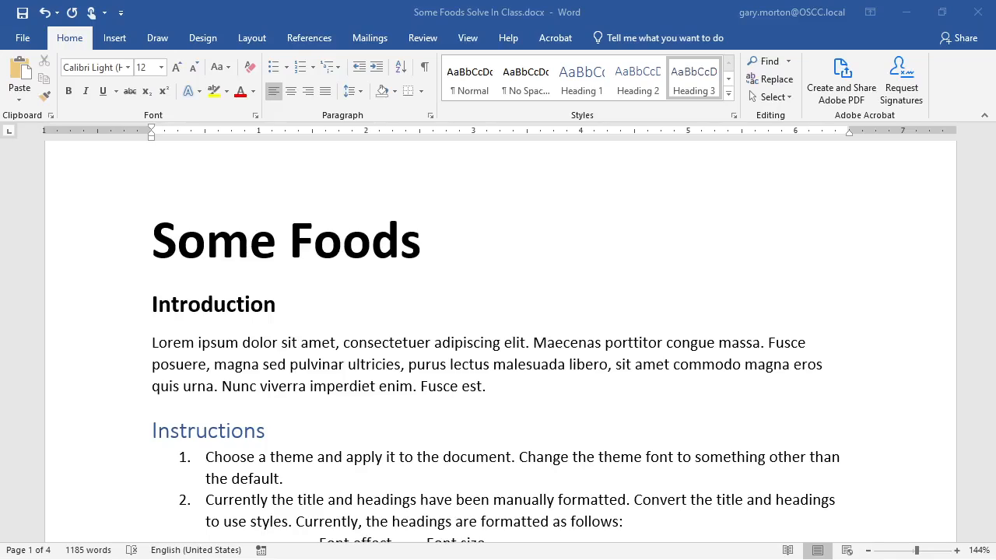
- Apply Heading 1 to Introduction, then bring a full-screen Chrome window over Word
click(255, 306)
click(267, 305)
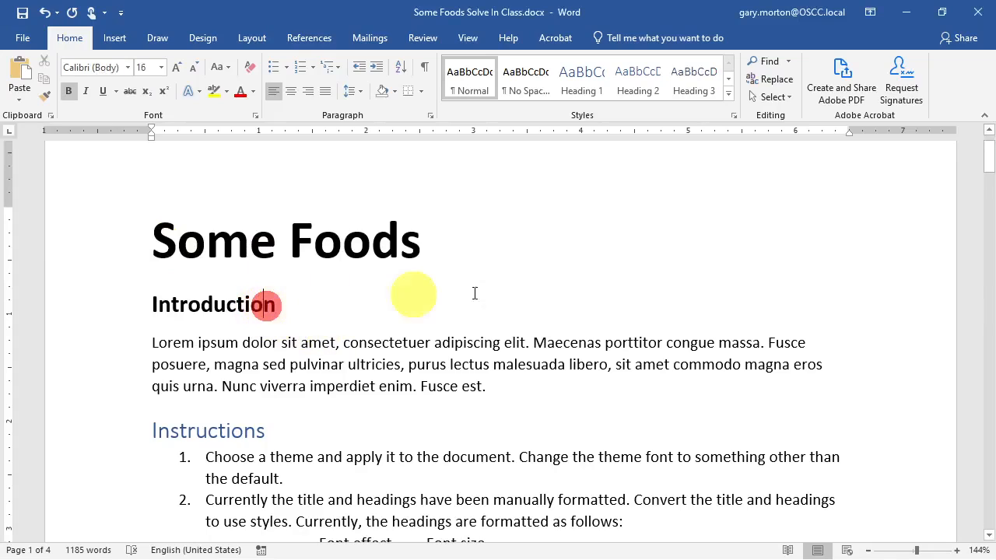
click(575, 92)
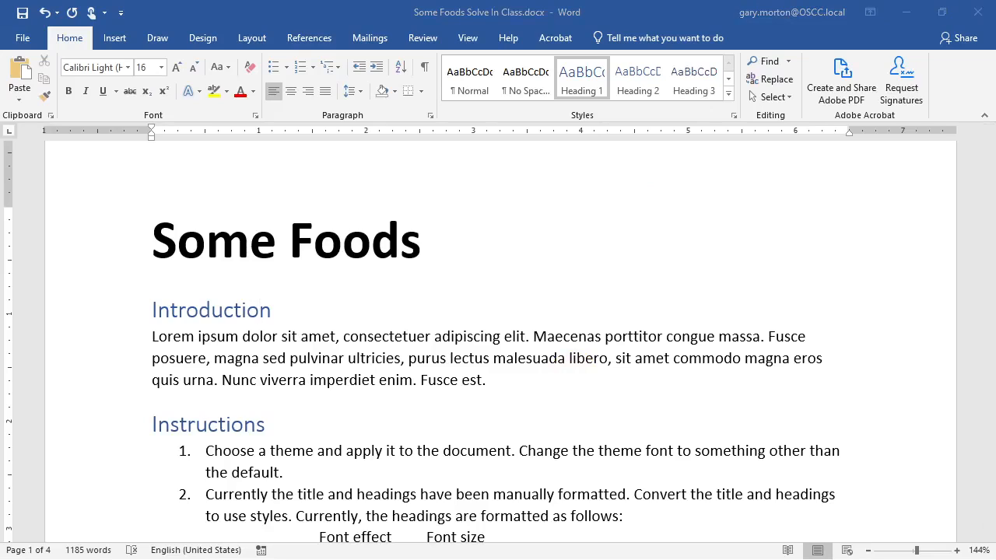
drag(0, 10, 186, 2)
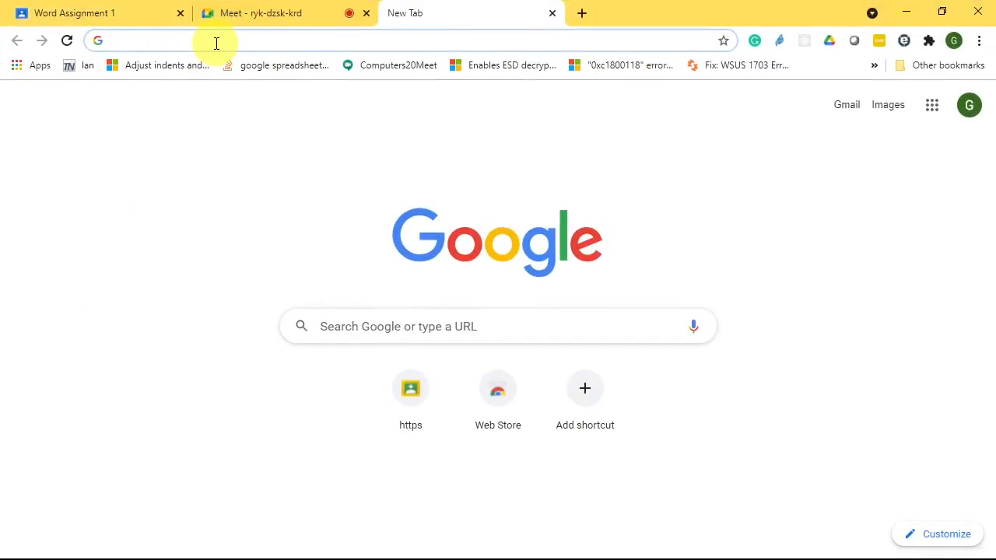
- Search for 'google drive windows' and open the Download - Google Drive result
click(216, 43)
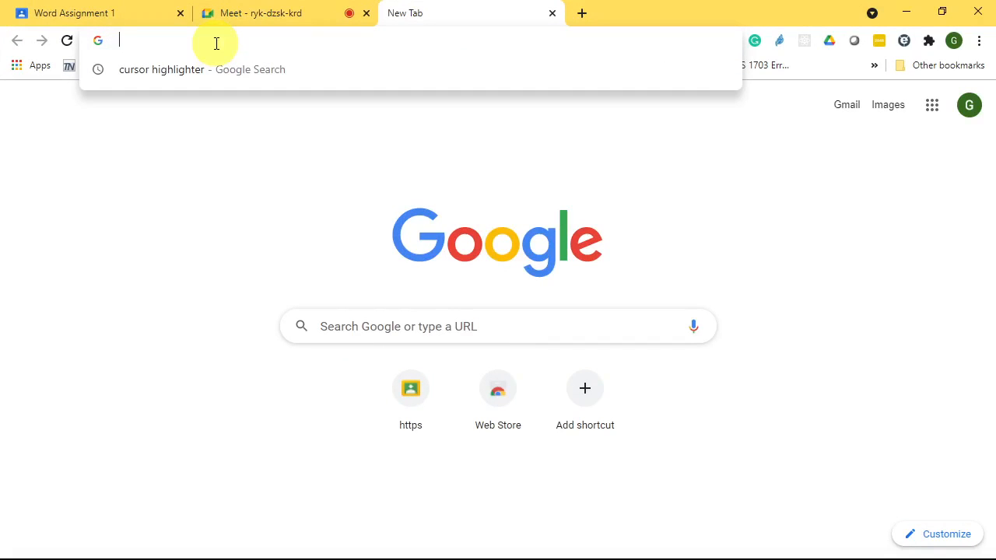
text(googl)
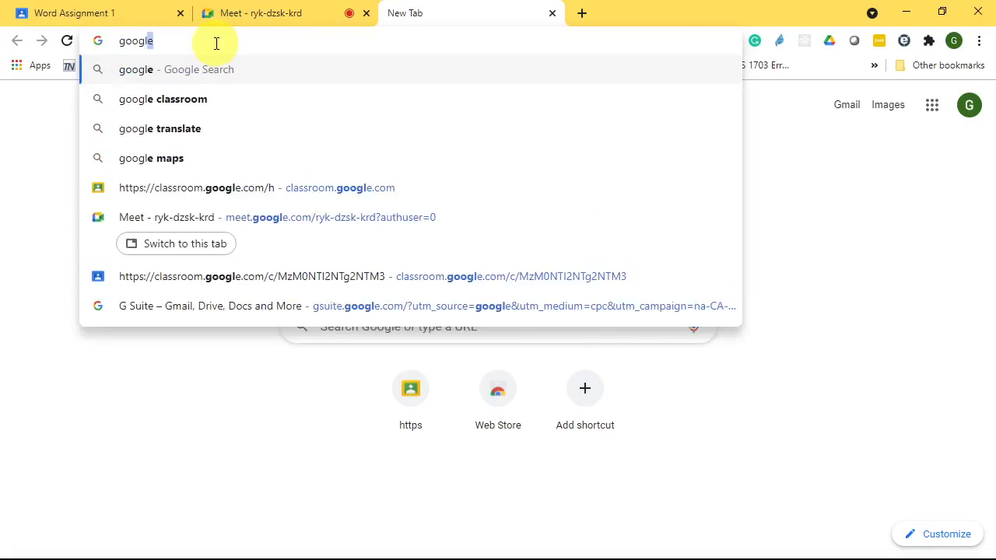
text(e drive )
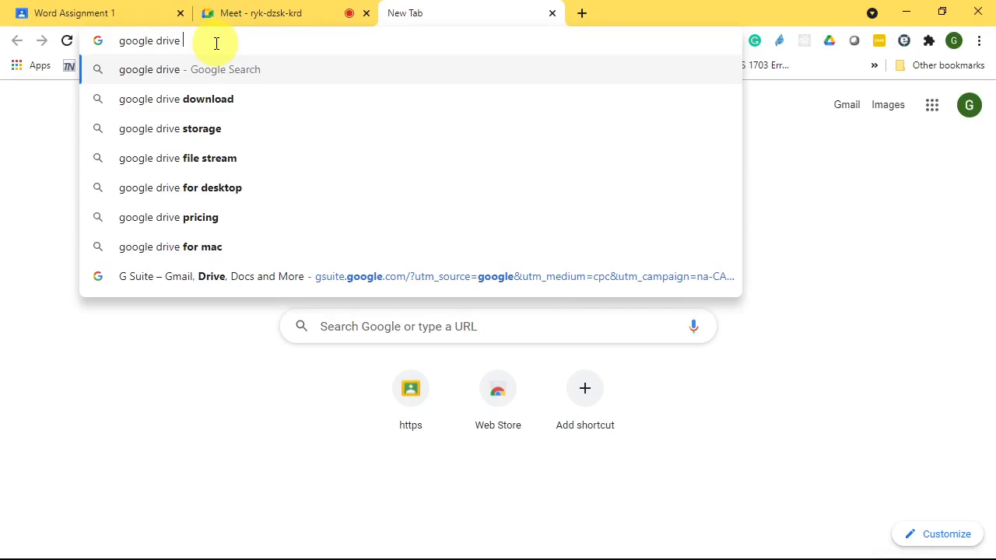
text(windows)
key(Return)
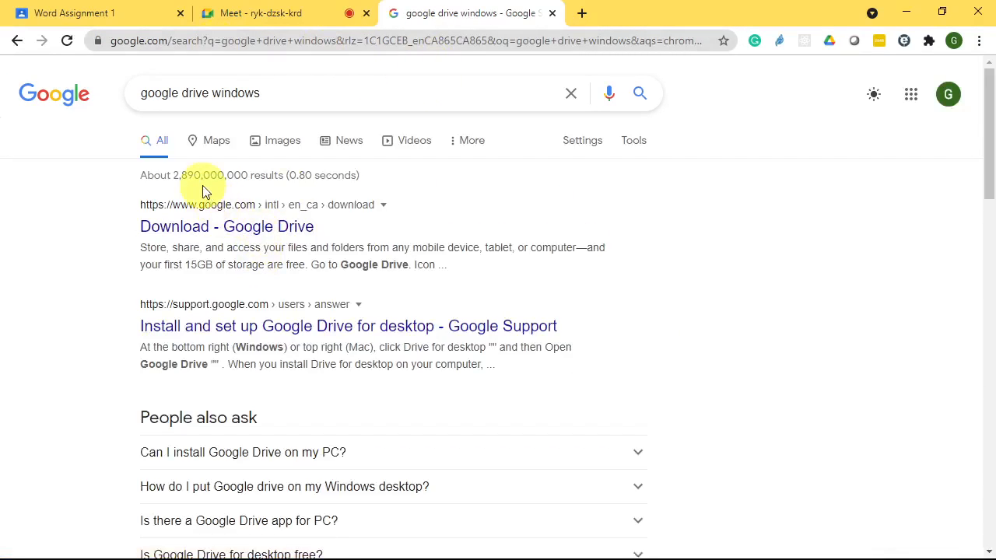
click(224, 228)
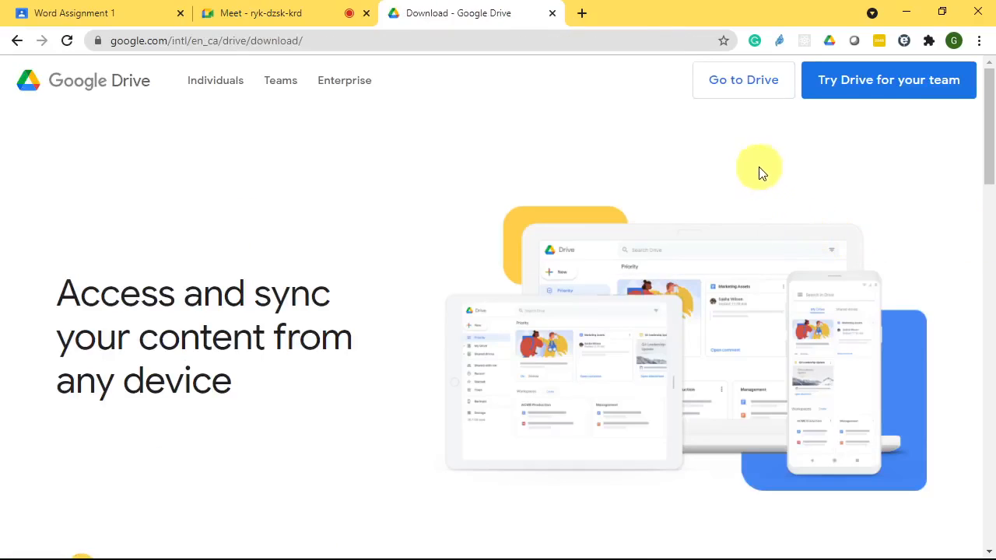
- Open My Drive in a new tab and dismiss the shared-files notification
click(743, 84)
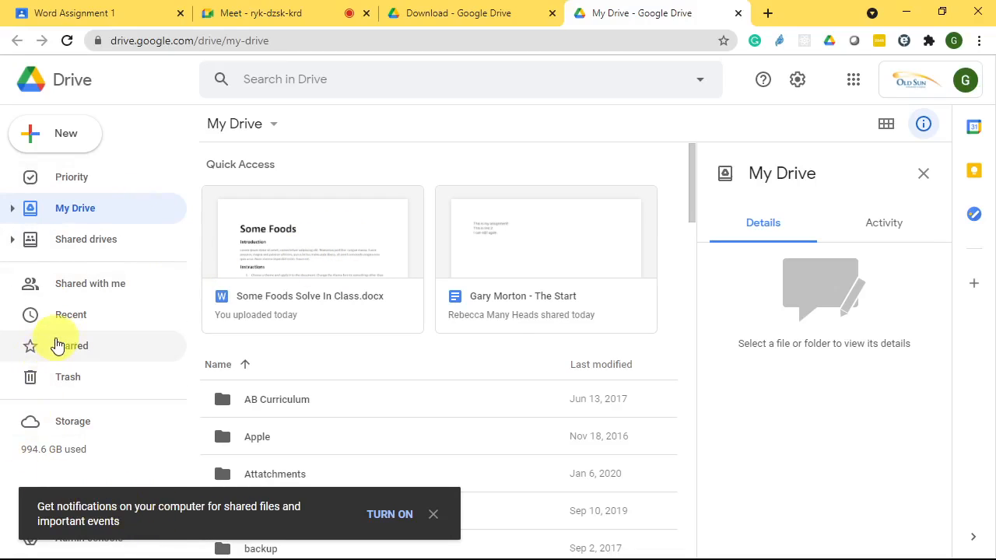
click(434, 515)
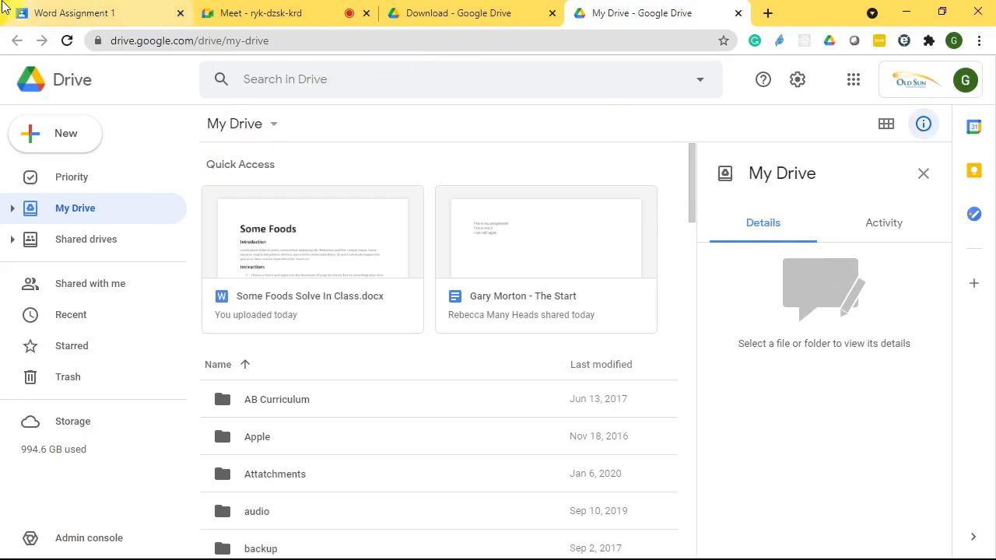
click(15, 38)
click(18, 41)
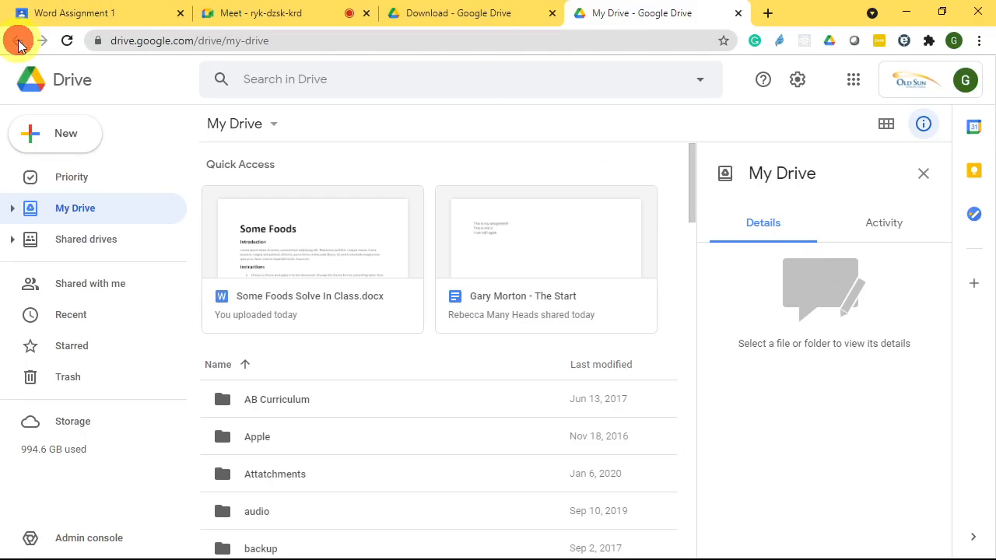
- Return to the download page and view the Backup and Sync and Drive for desktop options
click(444, 10)
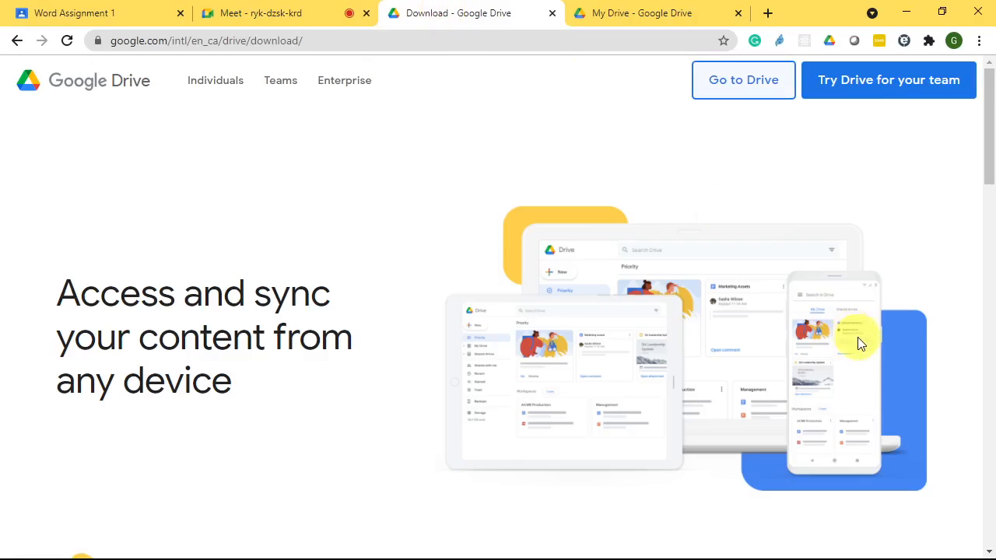
scroll(857, 338, down, 5)
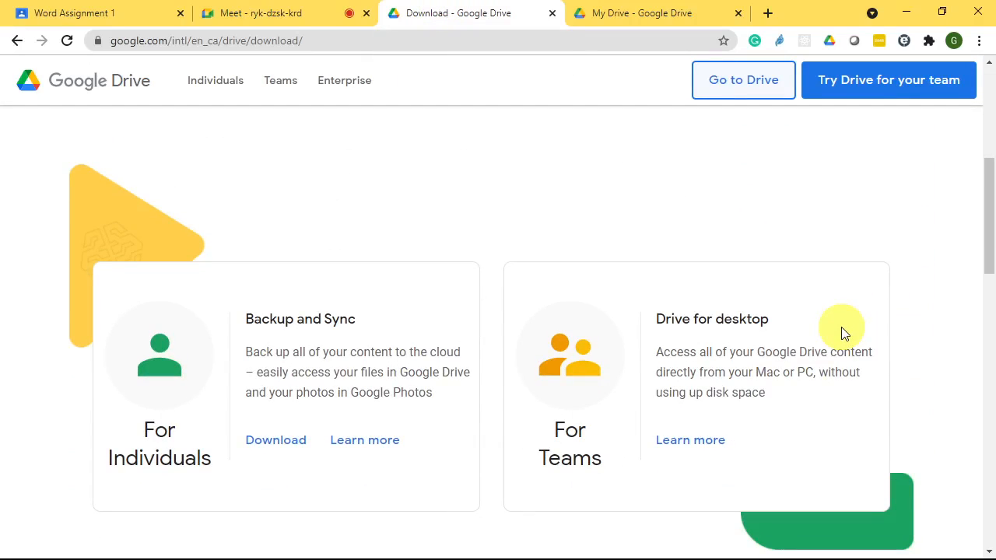
scroll(845, 333, down, 5)
scroll(845, 333, down, 10)
scroll(841, 323, up, 7)
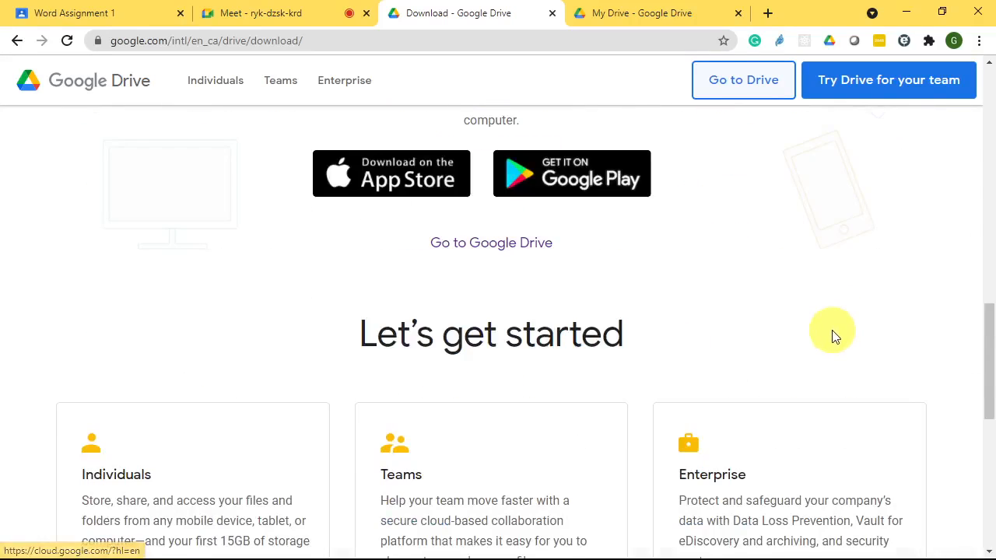
scroll(833, 335, down, 3)
scroll(701, 342, up, 6)
scroll(693, 350, up, 4)
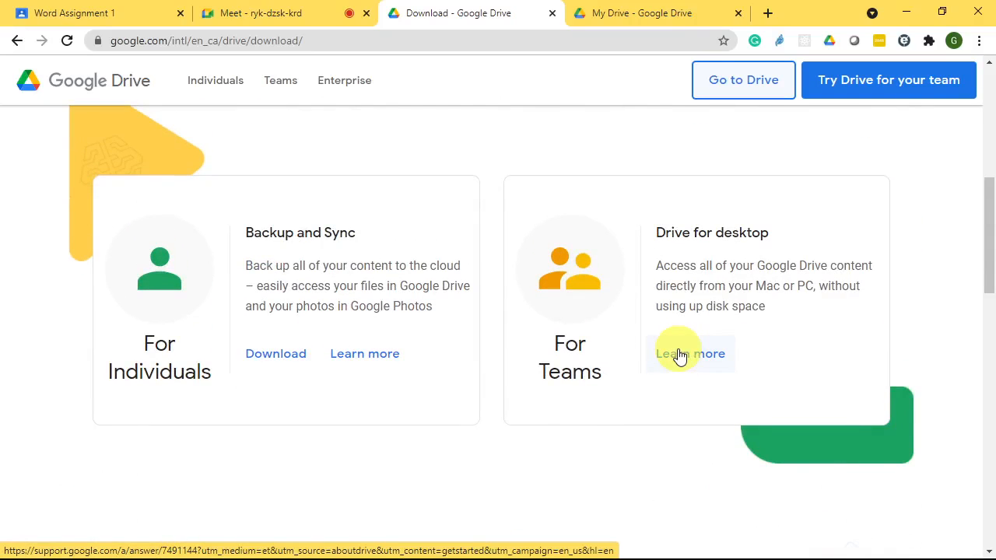
- Open the Deploy Google Drive for desktop article in Google Workspace Admin Help
click(762, 271)
click(674, 348)
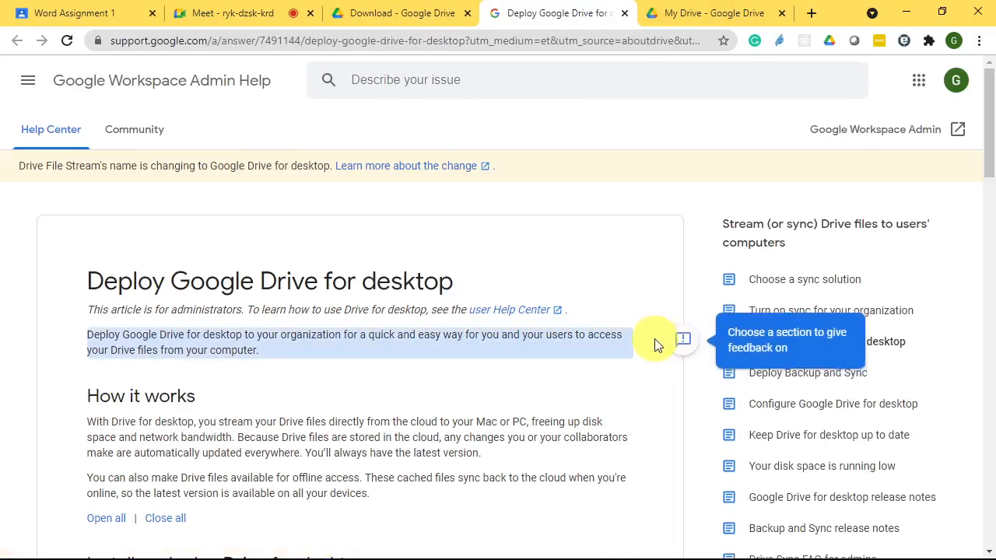
scroll(507, 334, down, 3)
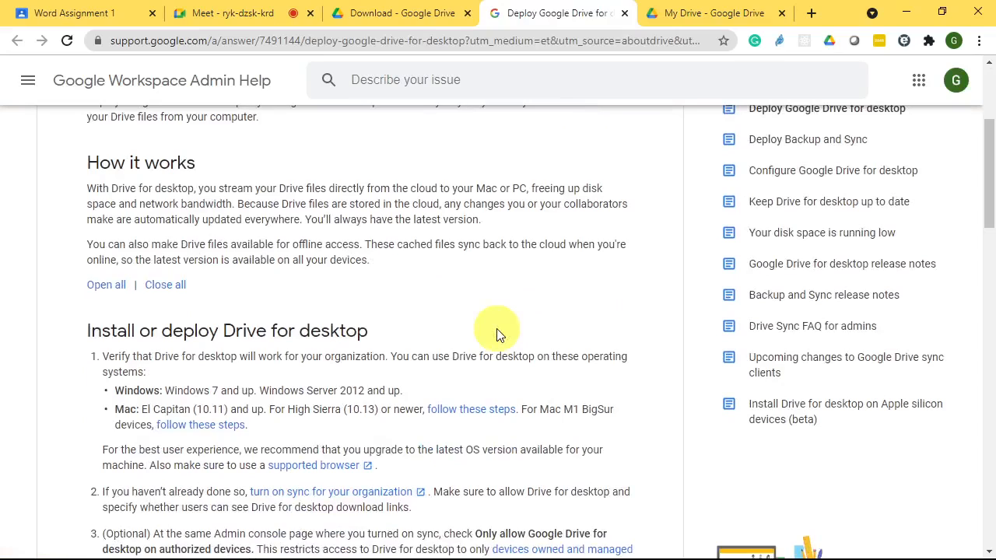
scroll(362, 282, up, 3)
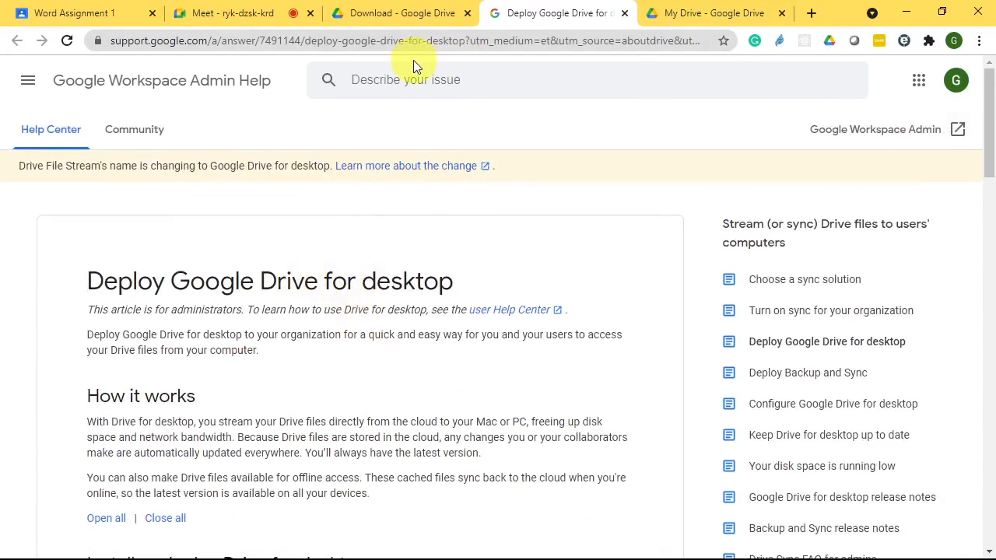
scroll(280, 317, down, 5)
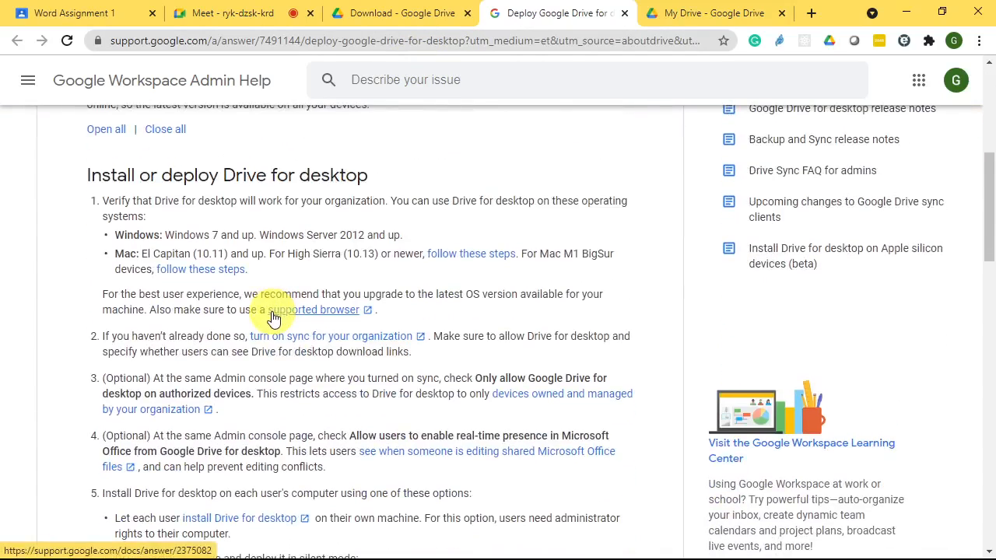
scroll(269, 313, up, 1)
scroll(273, 311, down, 3)
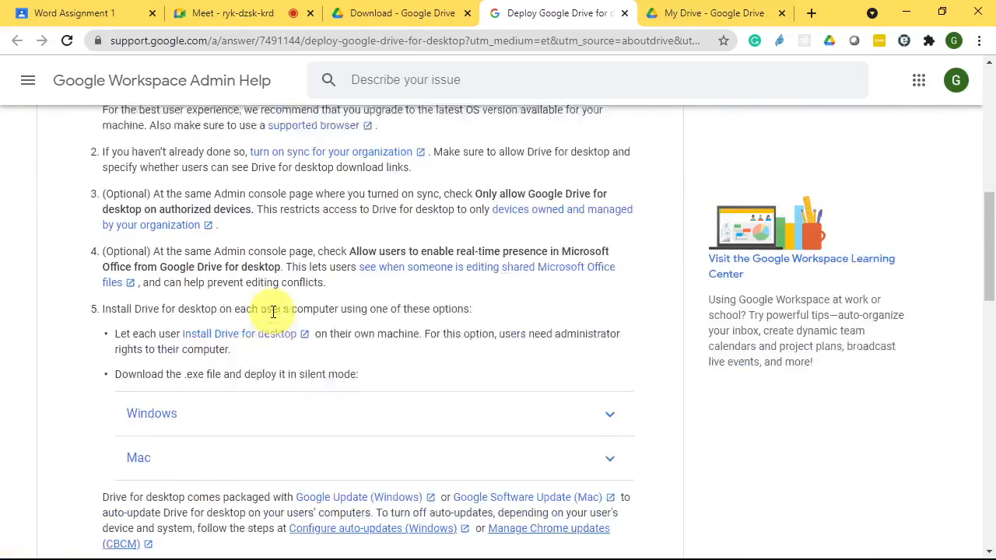
scroll(273, 311, down, 1)
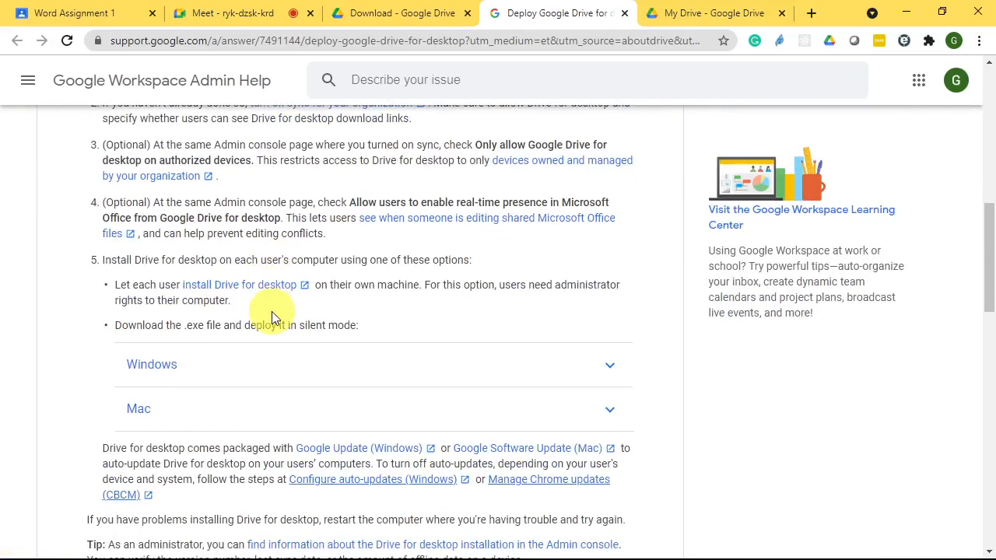
- Expand the Windows section and download the GoogleDriveFSSetup.exe installer
click(565, 374)
scroll(541, 366, down, 3)
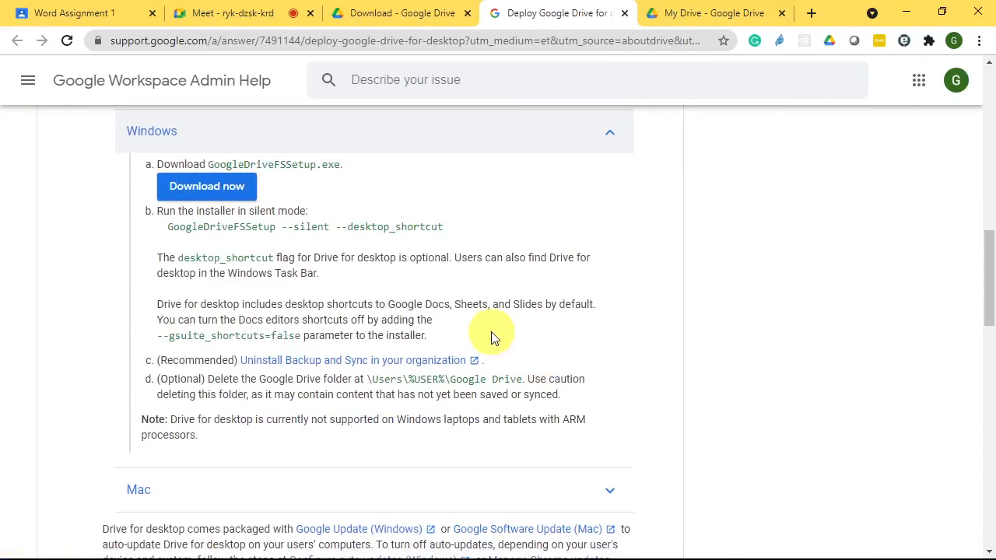
click(221, 193)
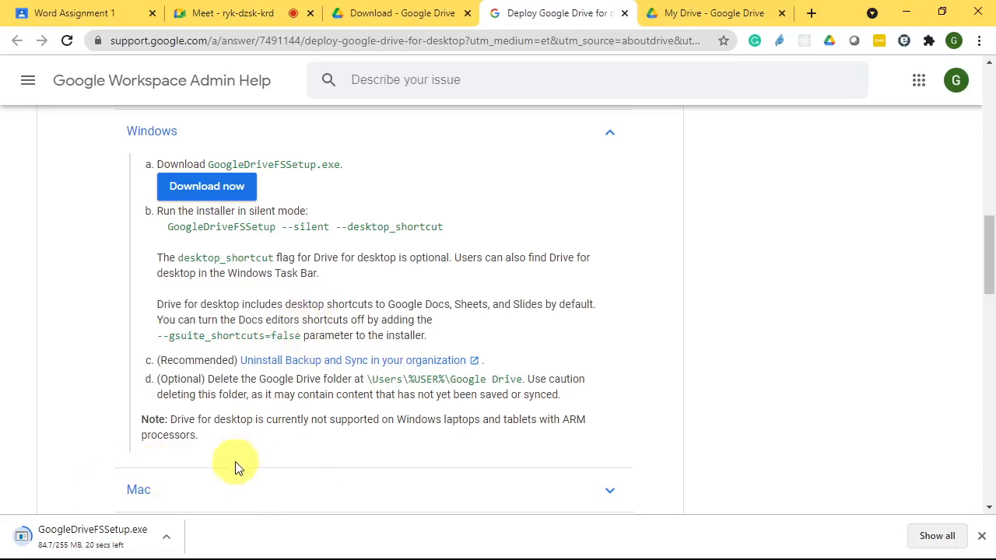
- Show the finished GoogleDriveFSSetup.exe download in its folder
right_click(209, 189)
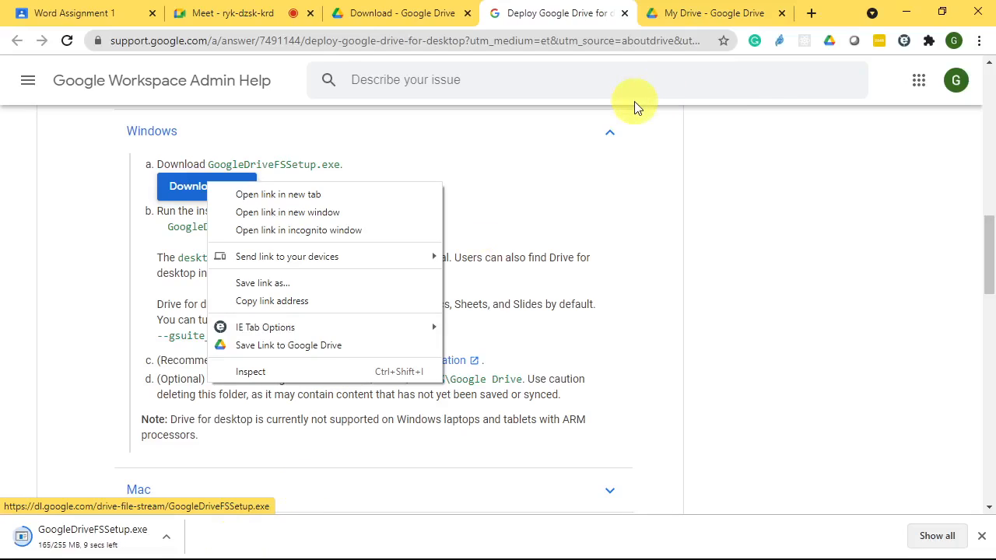
right_click(39, 544)
click(85, 503)
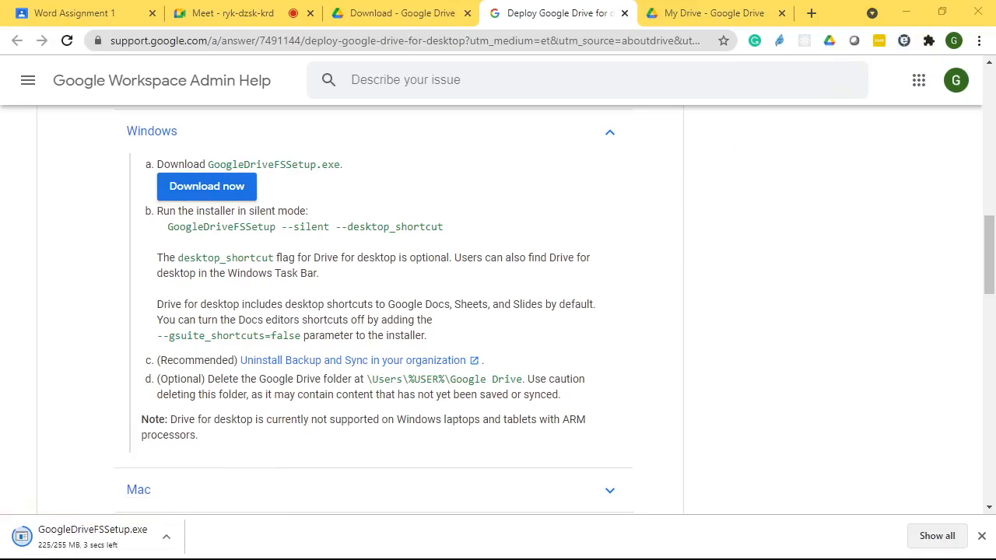
- Go to the Computer Science 200 class's Classwork page showing all topics
click(72, 19)
scroll(638, 304, up, 4)
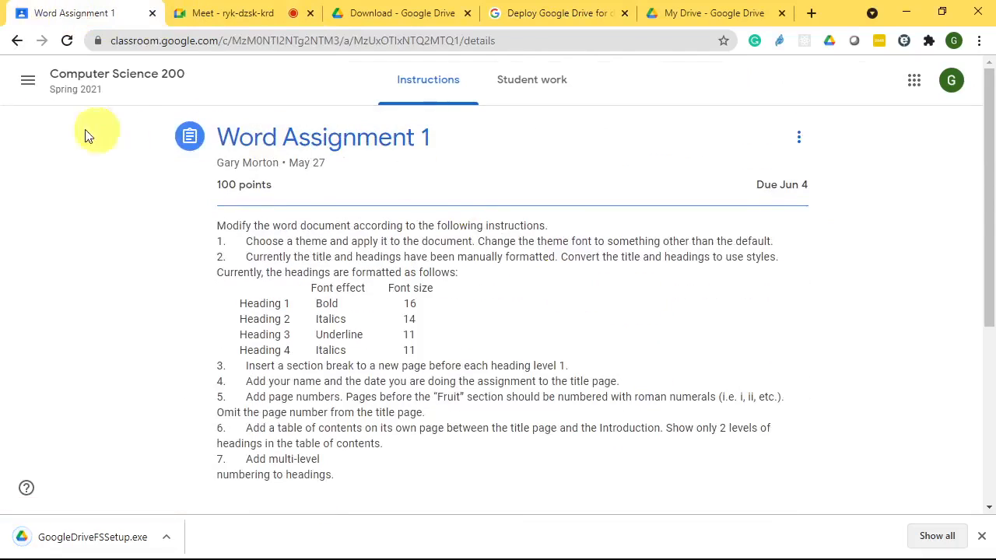
click(106, 78)
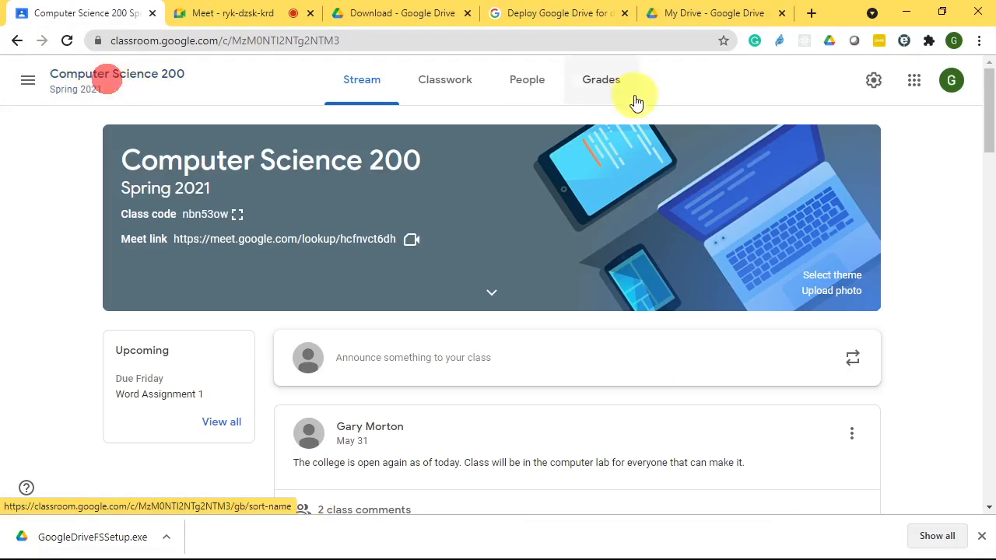
click(447, 91)
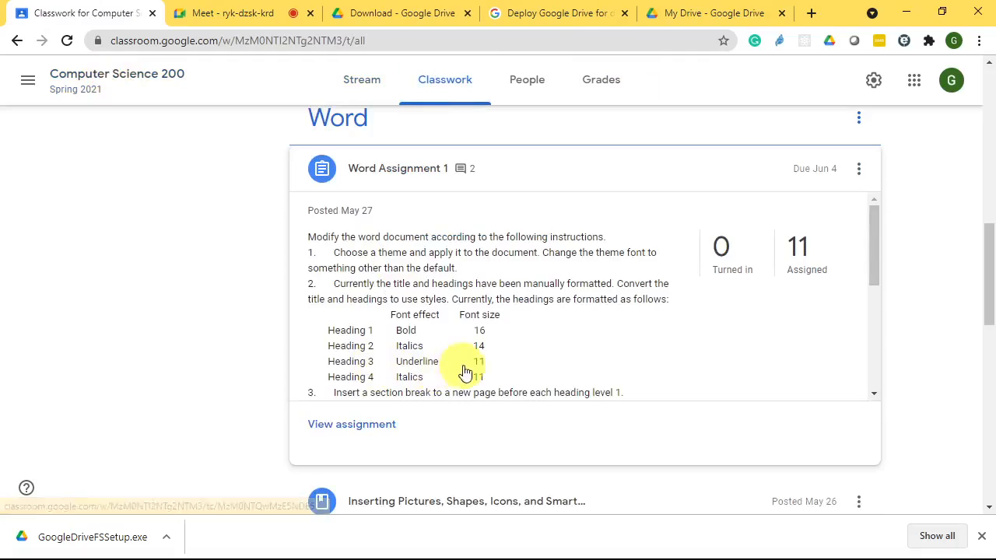
scroll(946, 345, up, 5)
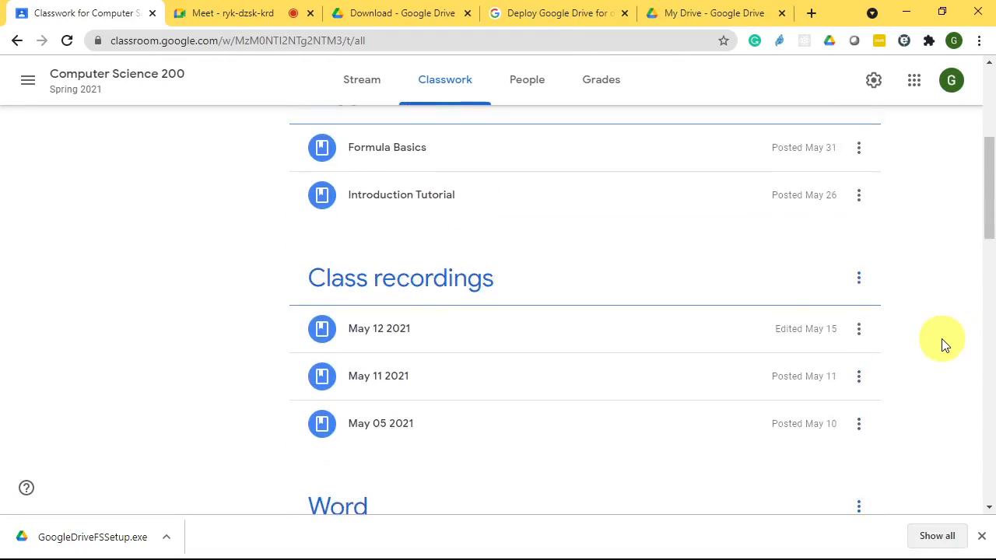
scroll(914, 351, down, 3)
click(504, 292)
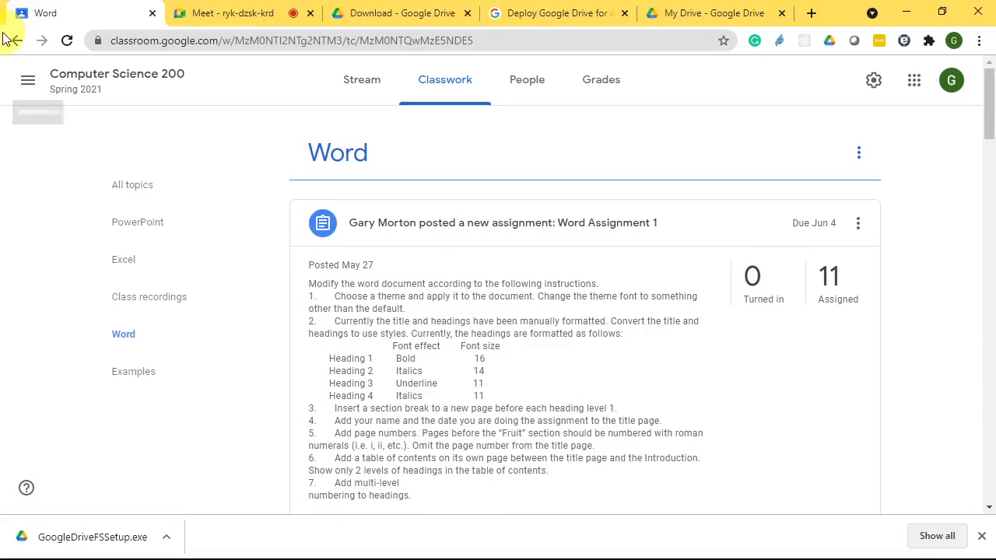
click(16, 40)
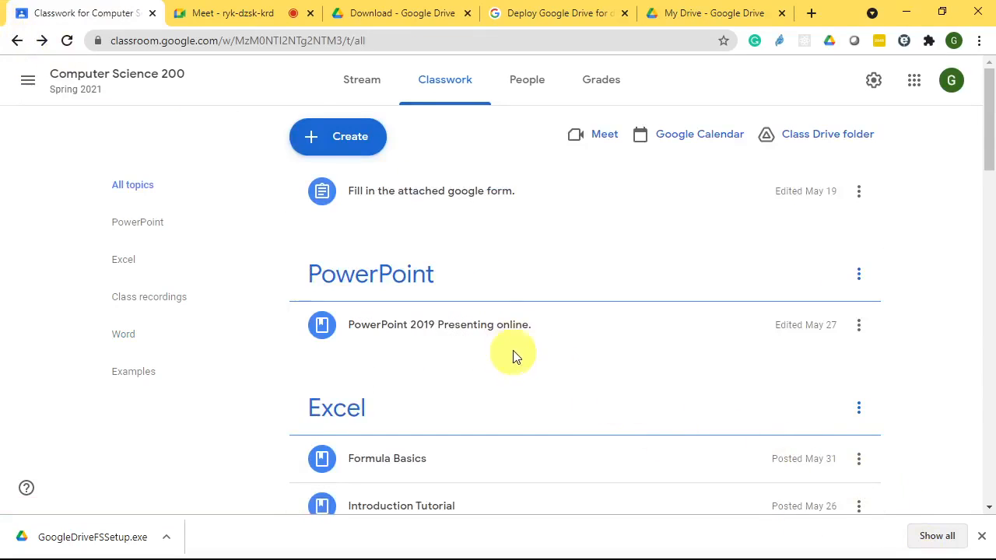
- Create a new Material post from the Classwork page's Create menu
scroll(514, 360, down, 9)
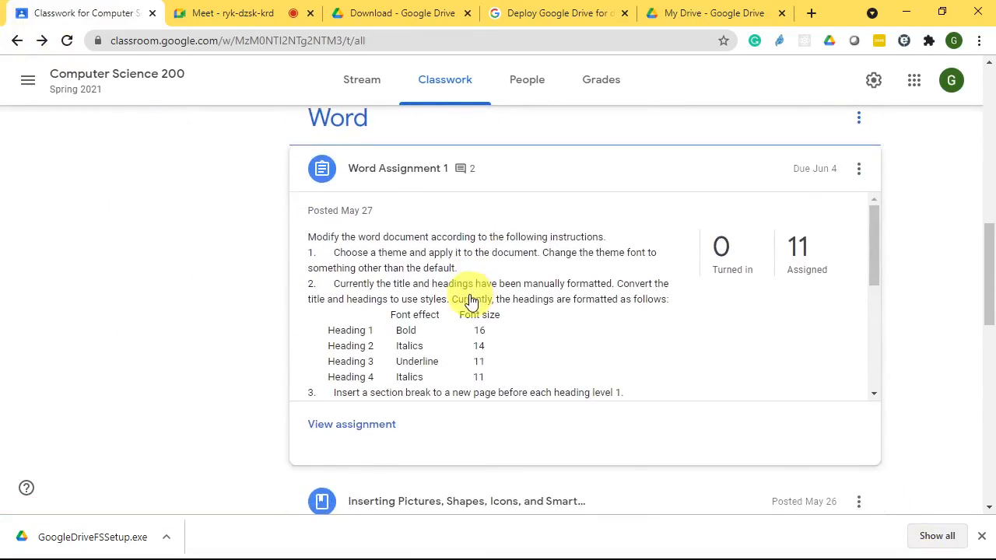
scroll(471, 302, down, 5)
scroll(124, 373, down, 4)
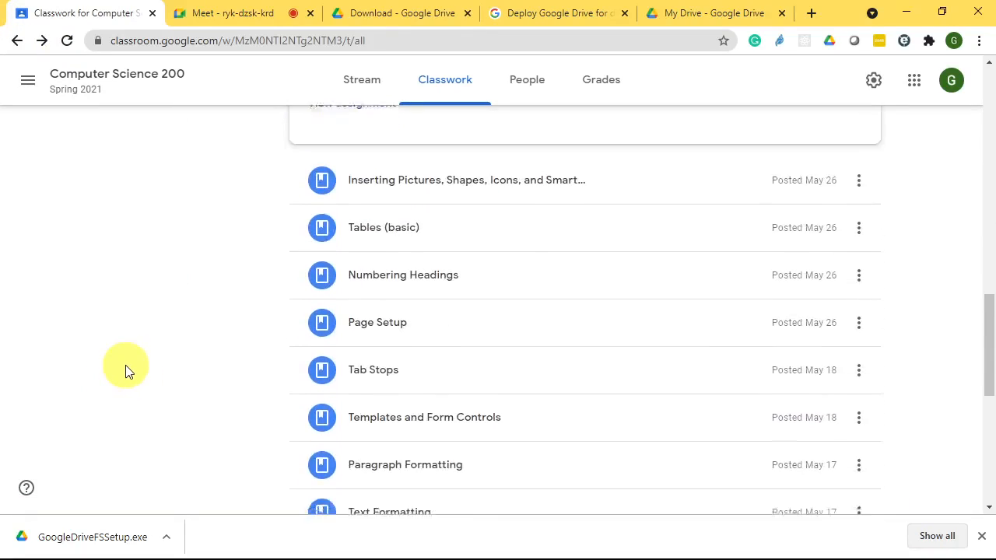
scroll(125, 365, down, 6)
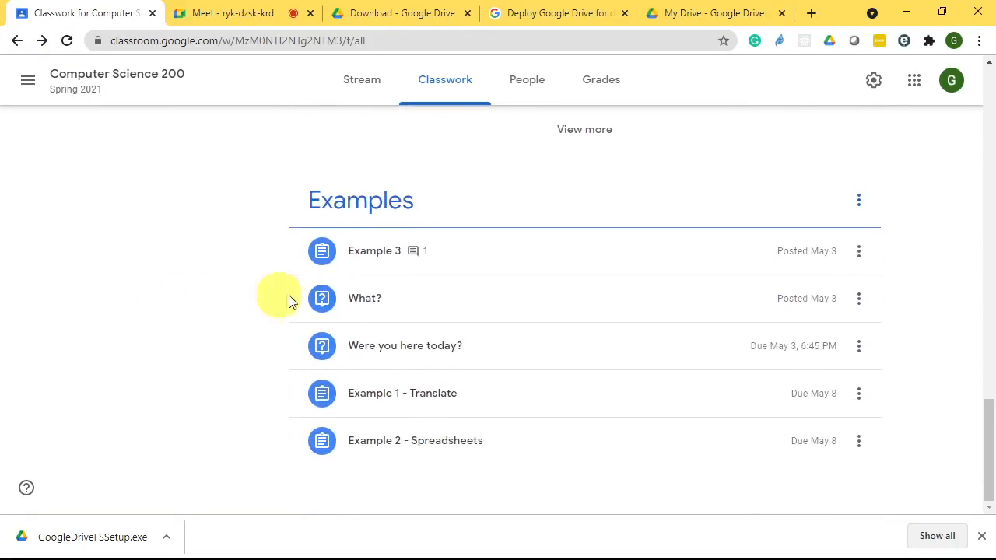
scroll(476, 282, up, 5)
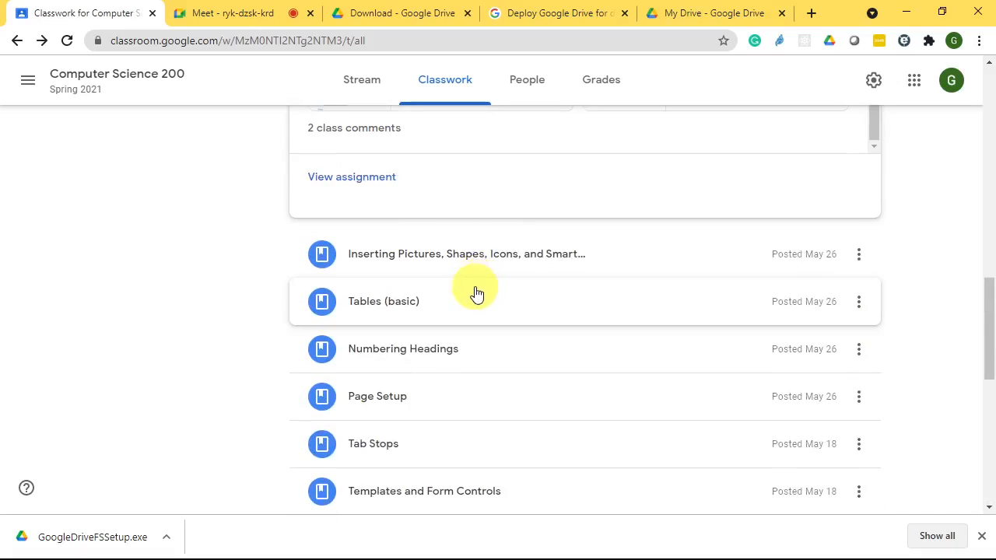
scroll(477, 293, down, 4)
scroll(477, 293, up, 12)
scroll(477, 293, up, 4)
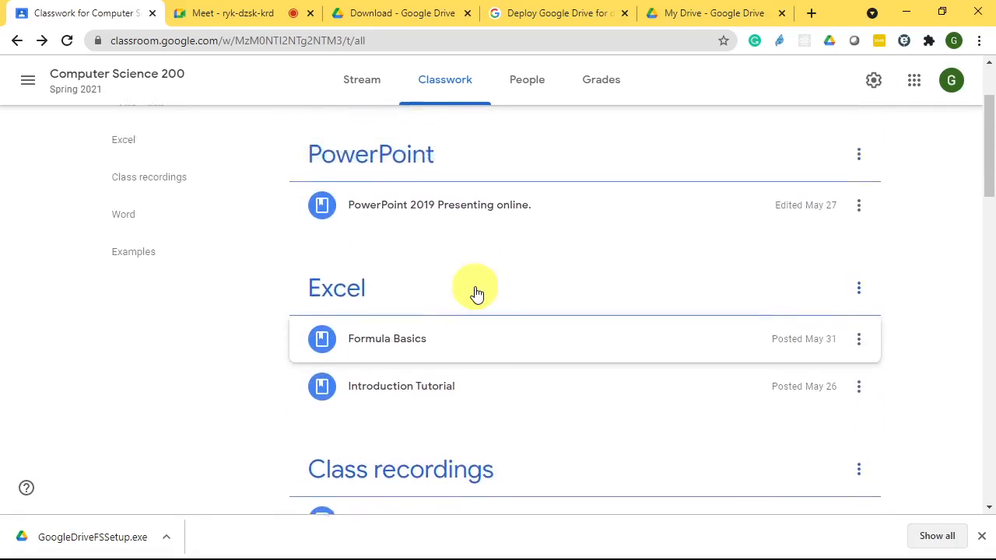
scroll(475, 292, up, 3)
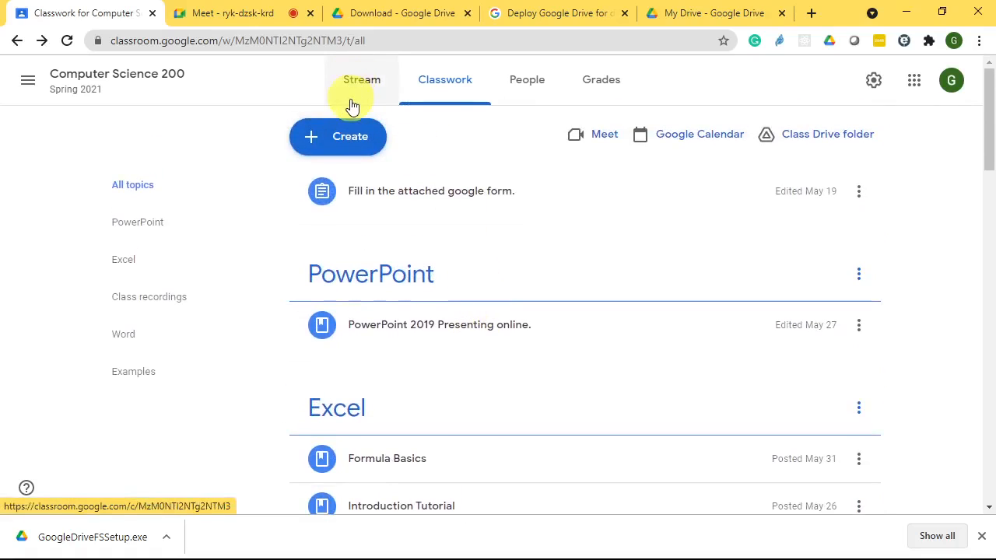
click(362, 148)
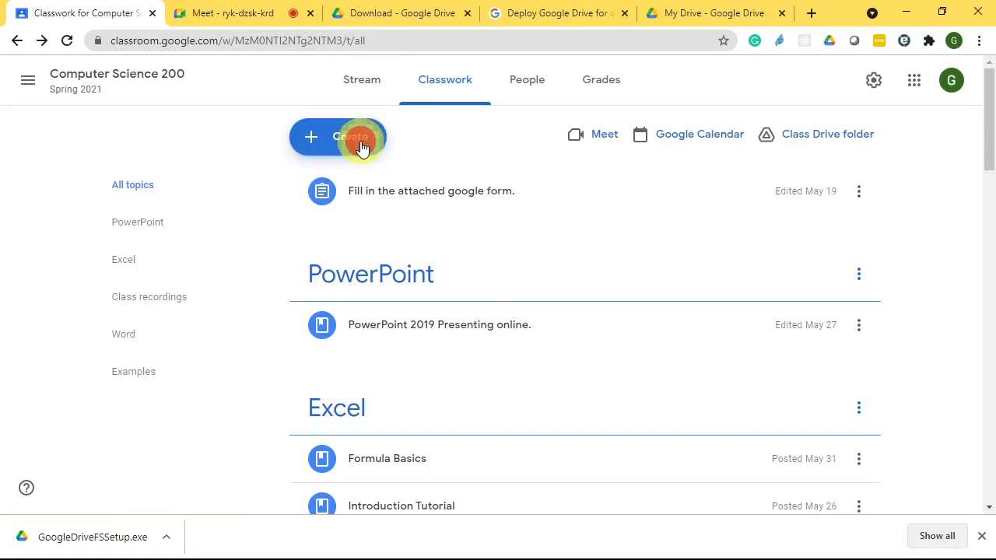
click(393, 302)
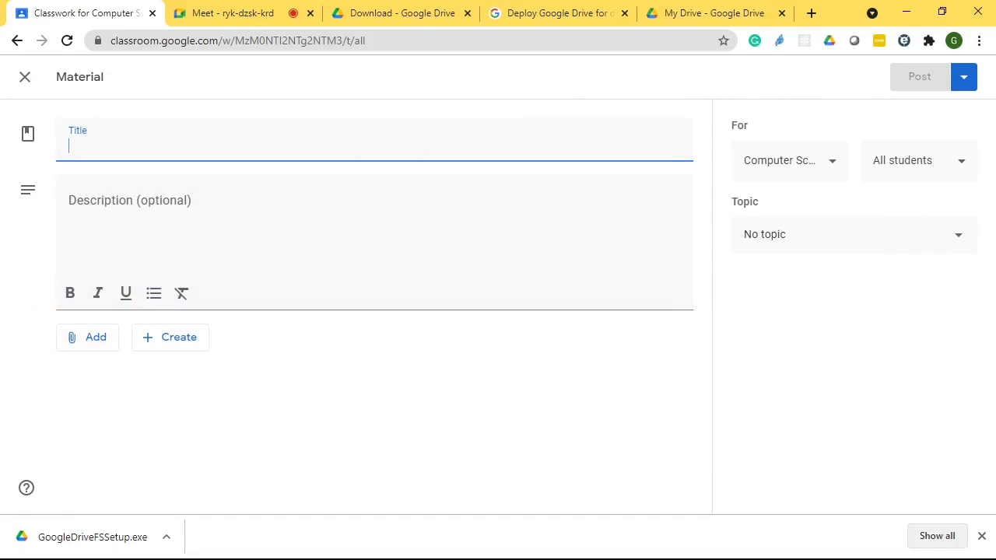
- Title the new material 'Google Drive', fixing the 'Deive' typo
click(234, 145)
text(Google)
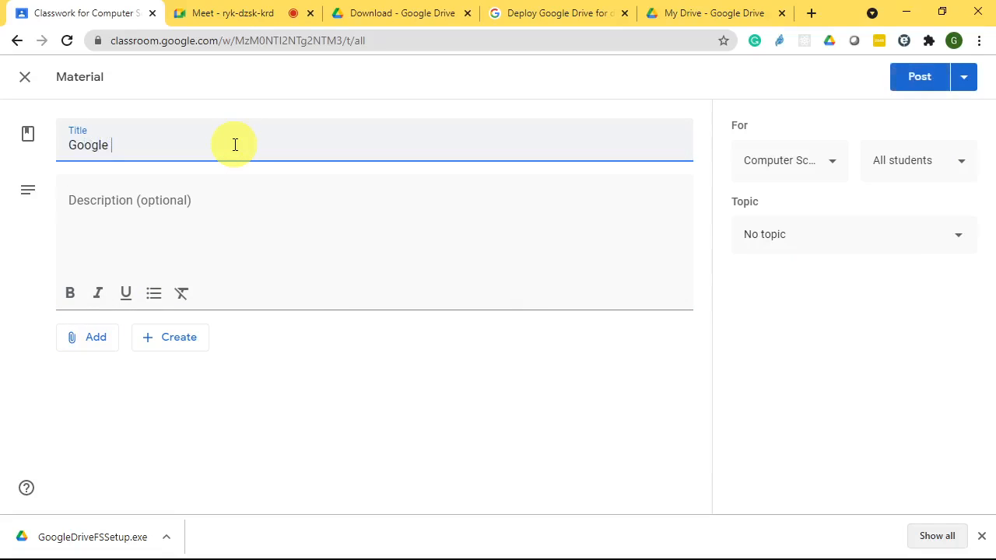
text( Deive)
key(Return)
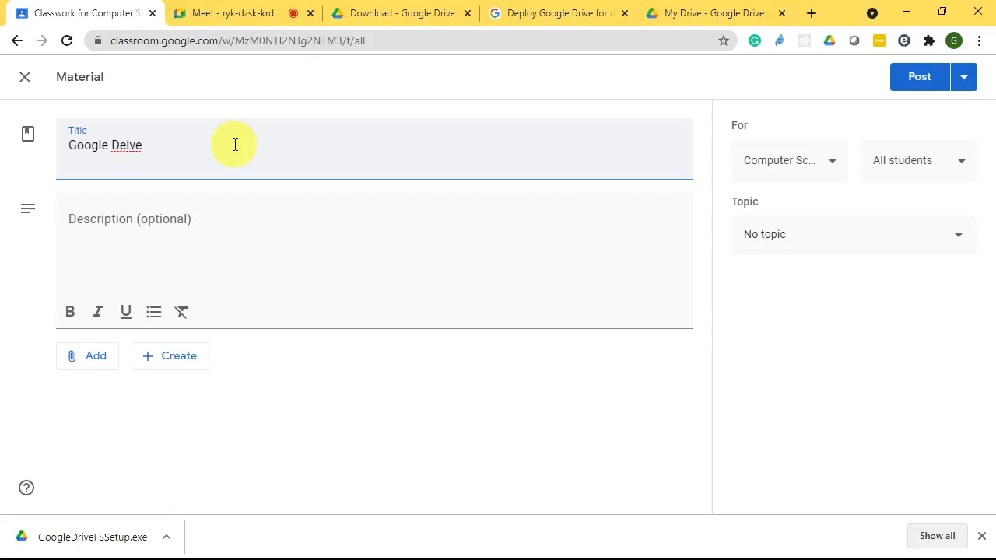
key(BackSpace)
key(BackSpace)
key(BackSpace)
text(ive)
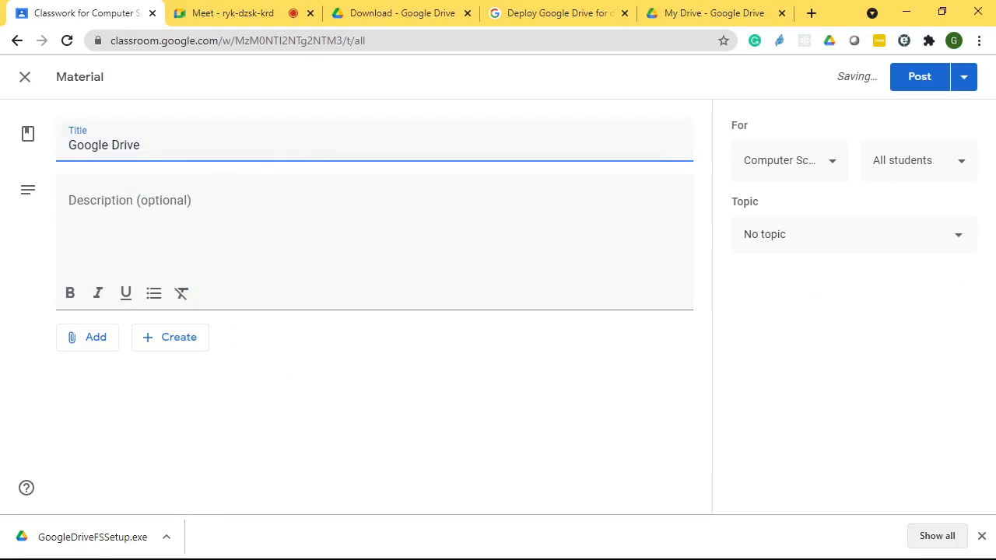
- Keep the downloaded installer despite Chrome's warning and begin adding an attachment
drag(0, 278, 224, 233)
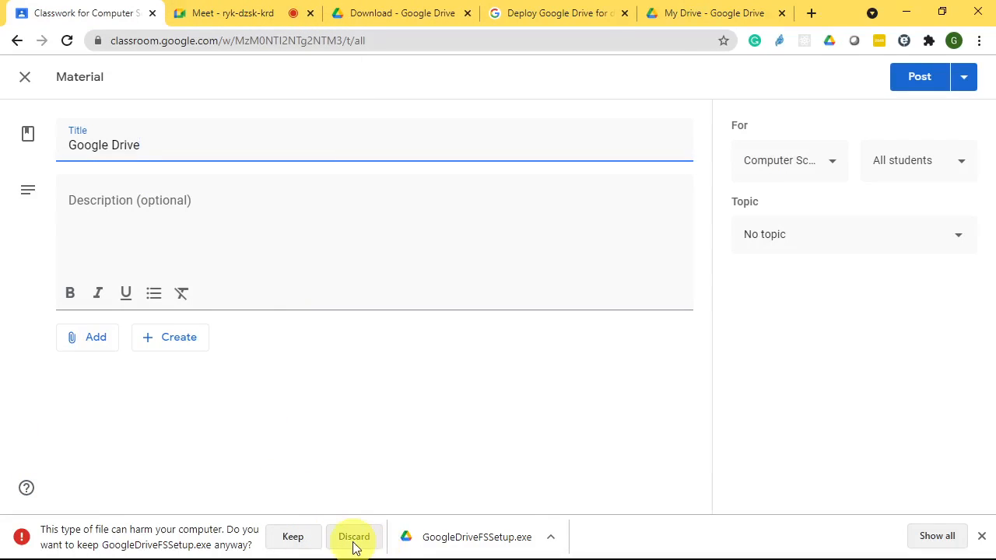
click(293, 538)
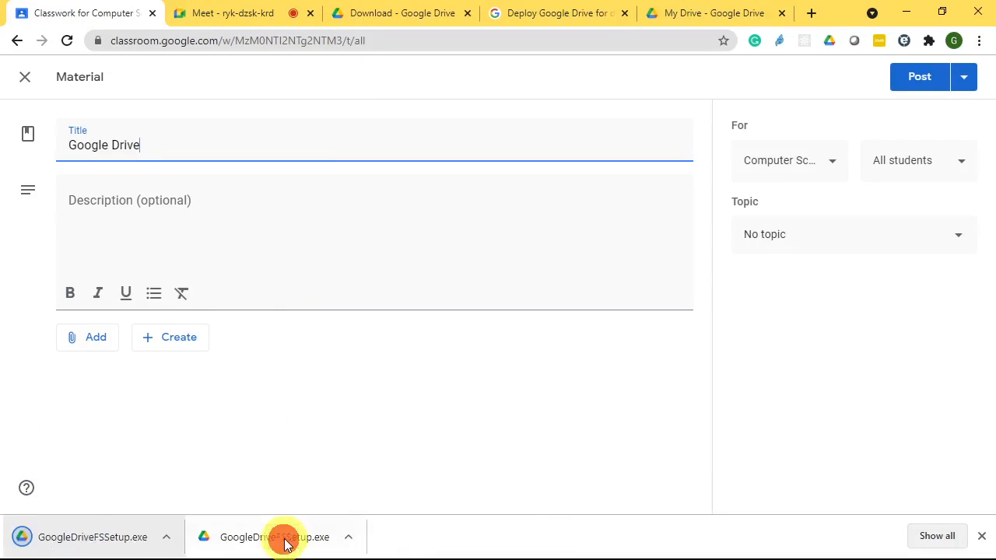
click(87, 331)
- Upload GoogleDriveFSSetup.exe as the material's file attachment, then go to the Meet tab
click(117, 421)
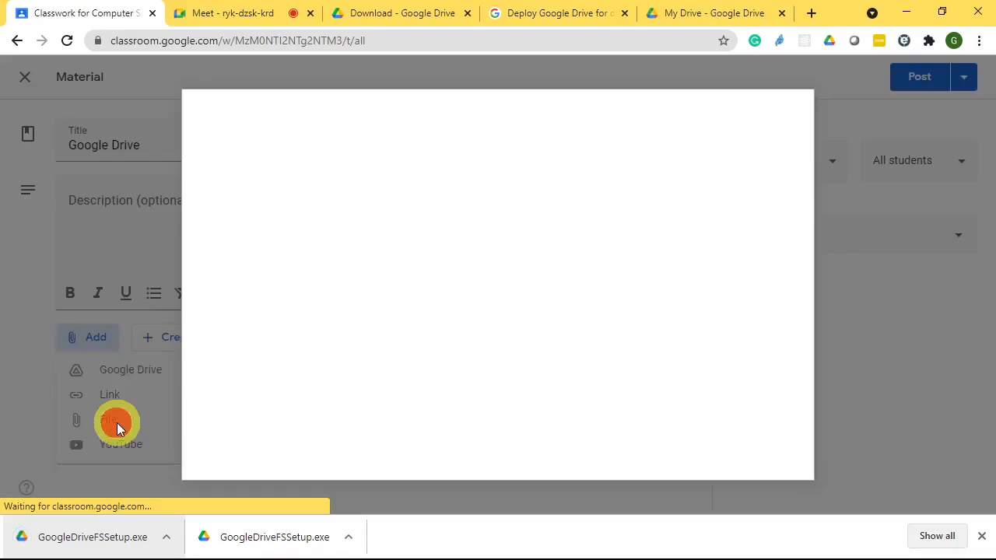
drag(274, 537, 413, 296)
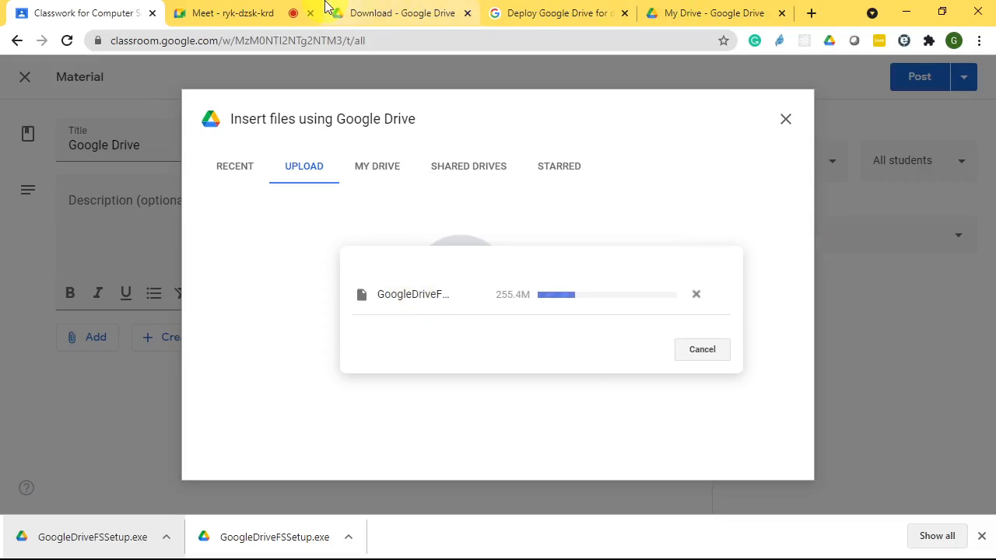
click(247, 15)
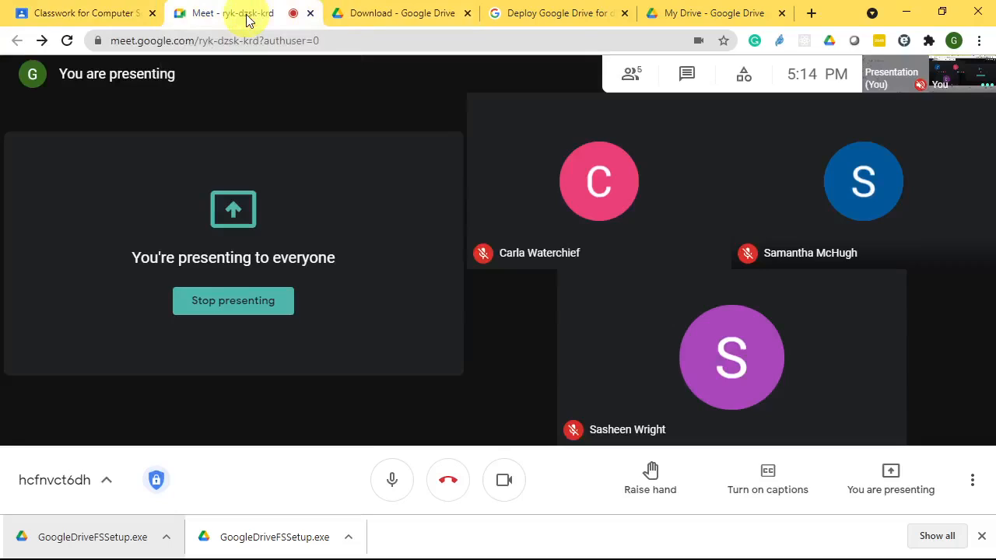
- Return to the Classwork tab, where GoogleDriveFSSetup.exe is now attached to the material
click(86, 10)
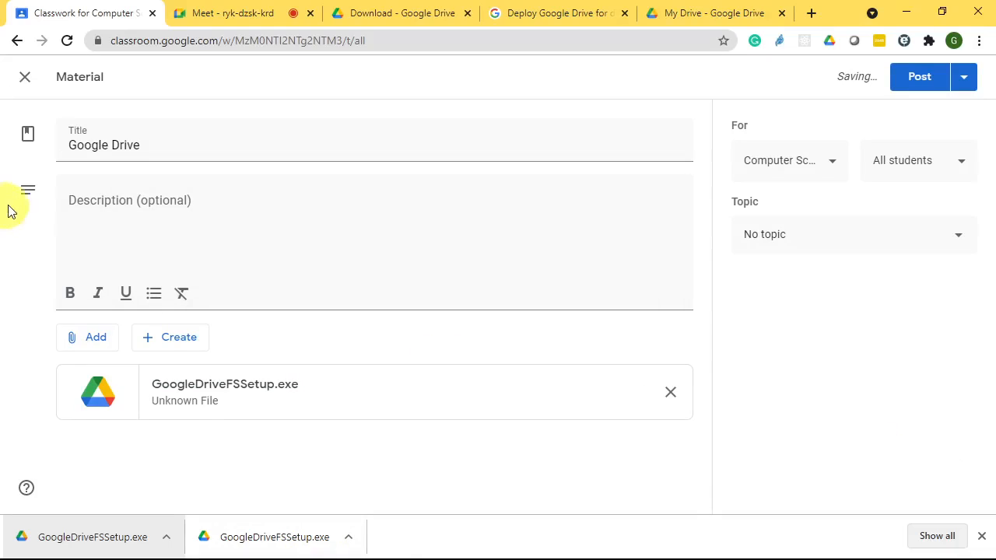
- Publish the Google Drive material to the Computer Science 200 class
click(919, 78)
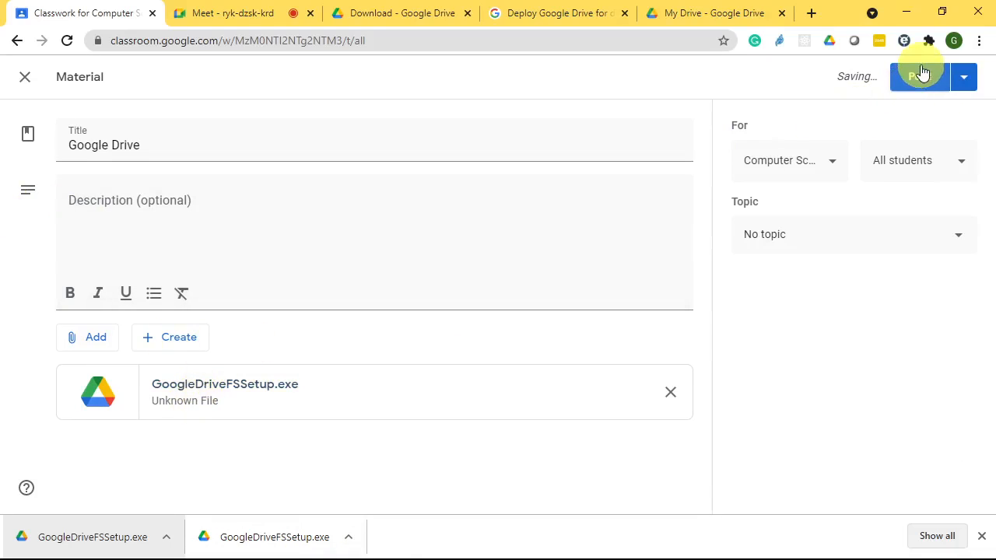
click(916, 78)
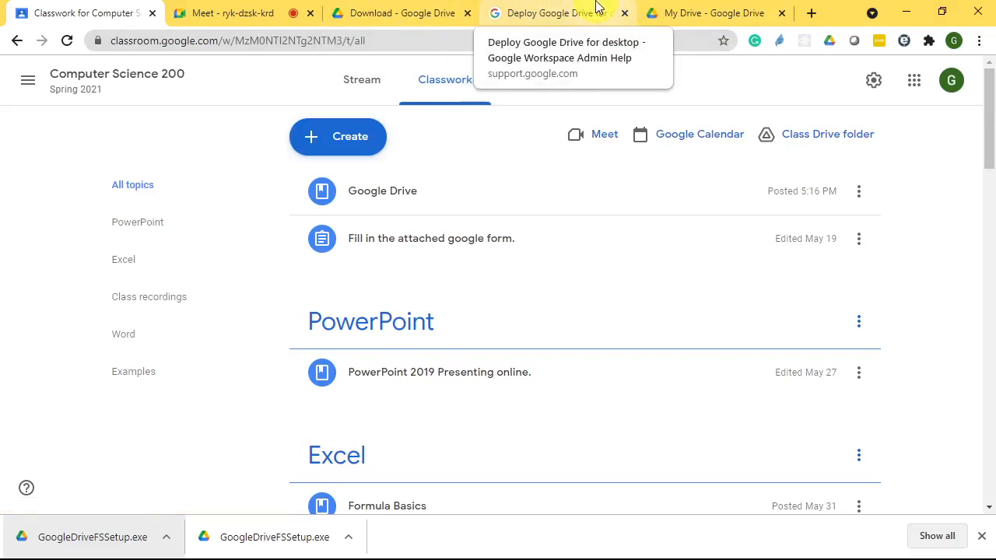
- Switch between Chrome tabs toward the Meet call, landing on the Drive for desktop help article
click(705, 8)
click(567, 8)
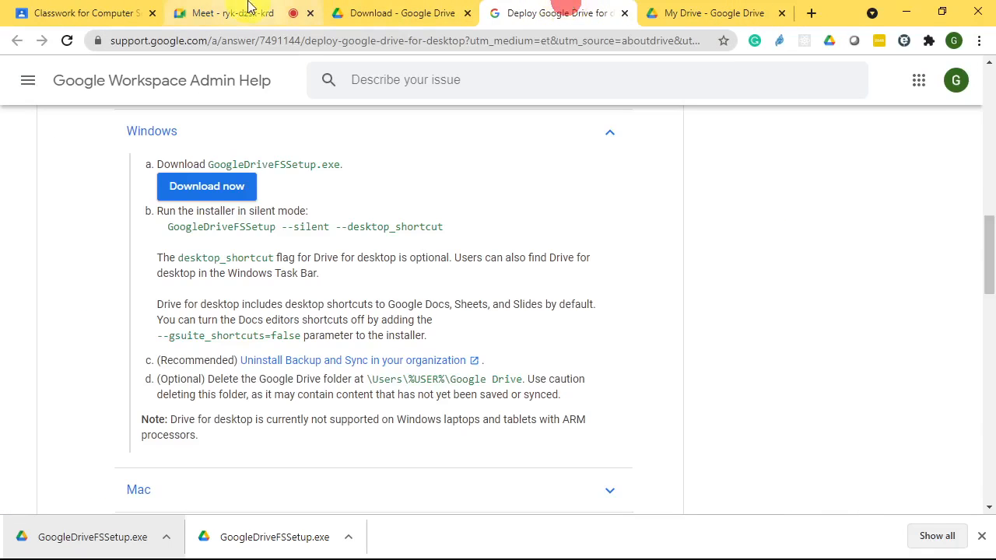
click(247, 7)
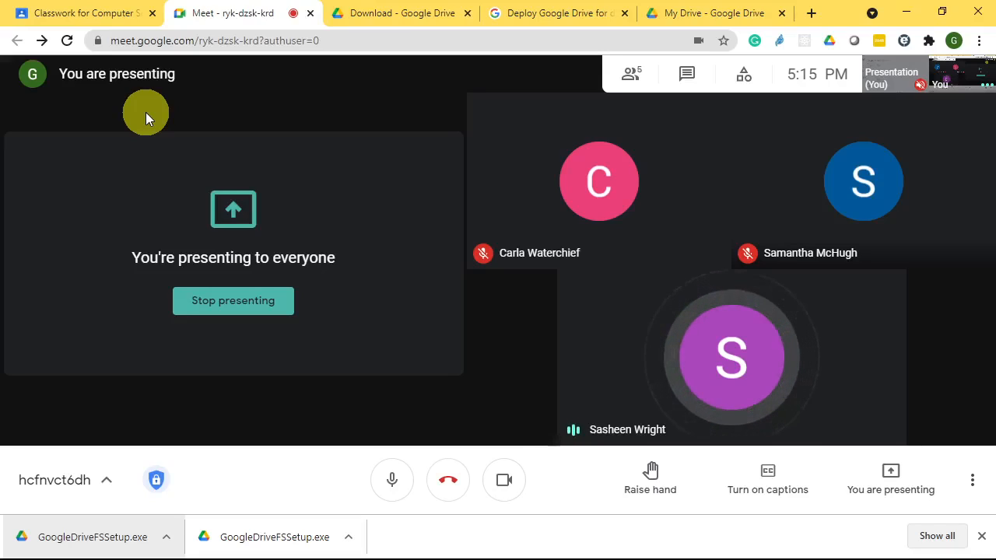
- Open a new Chrome tab and close it again
click(812, 17)
middle_click(718, 15)
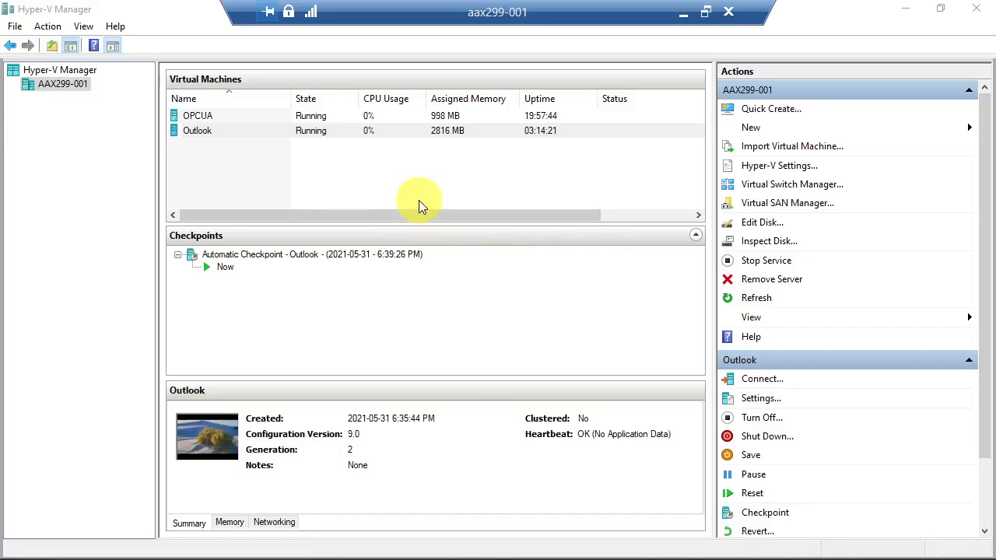
- Select the Outlook virtual machine in Hyper-V Manager and connect to it
click(249, 131)
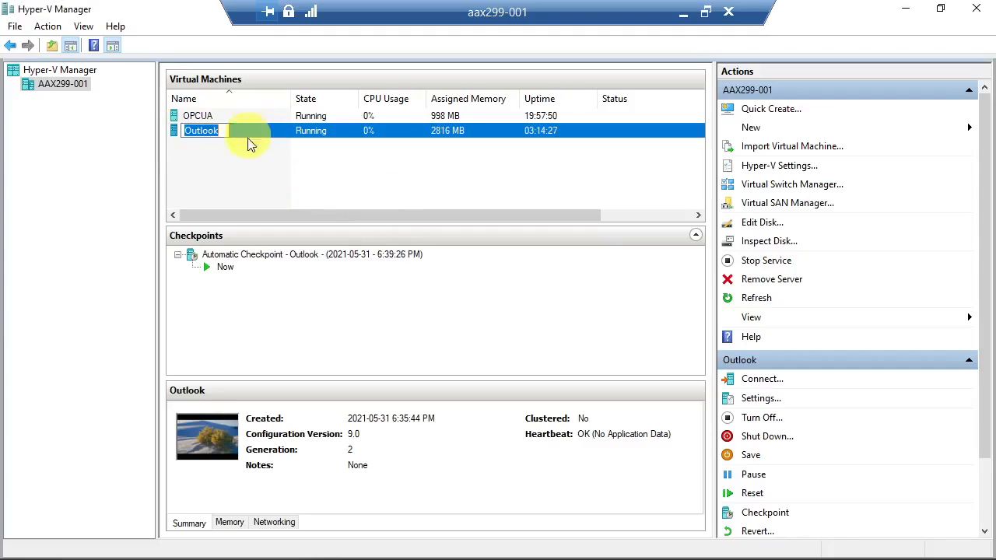
click(303, 181)
click(262, 131)
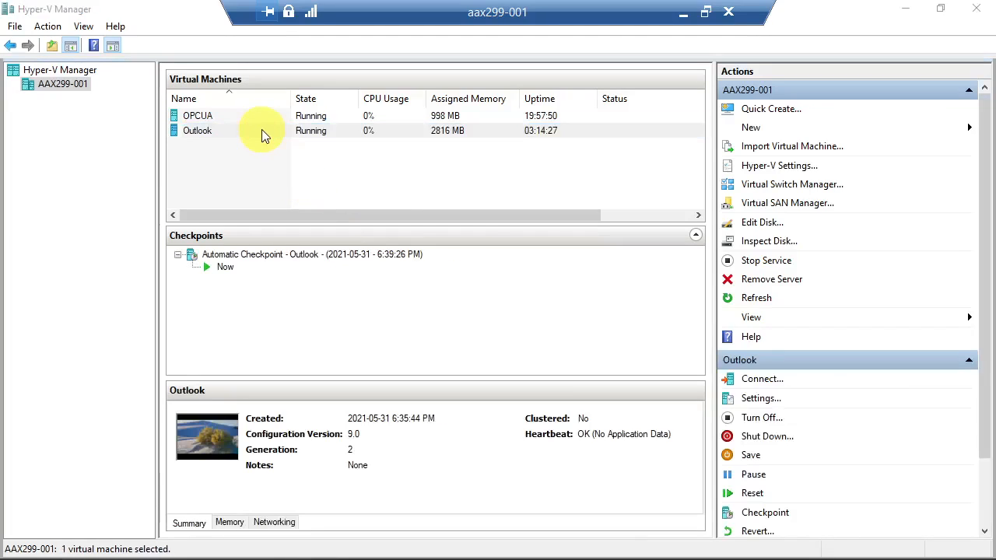
click(175, 132)
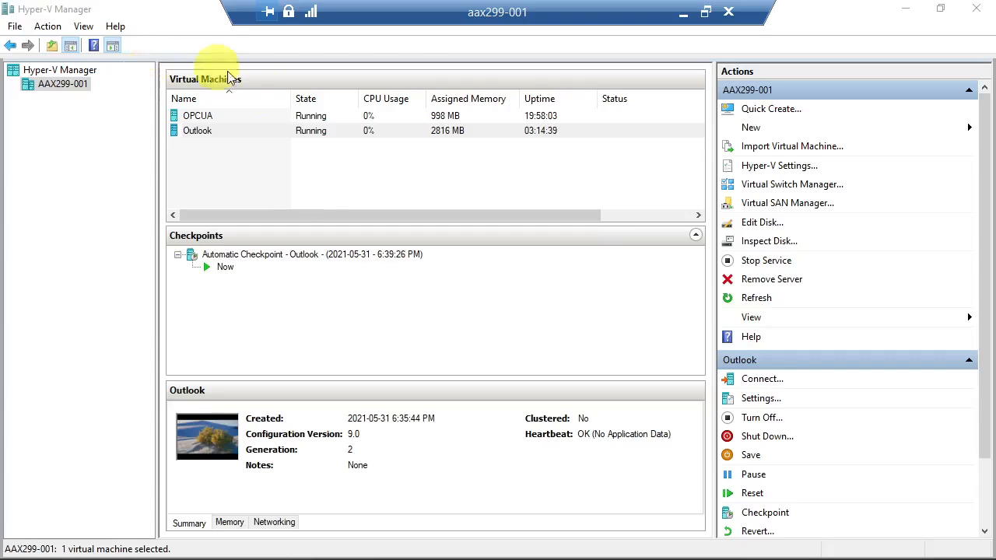
click(90, 190)
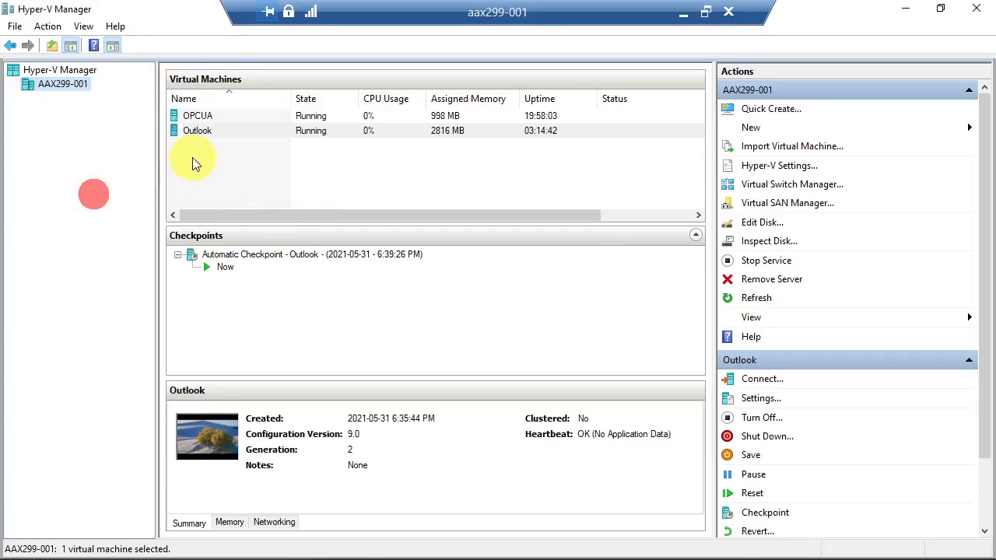
click(319, 185)
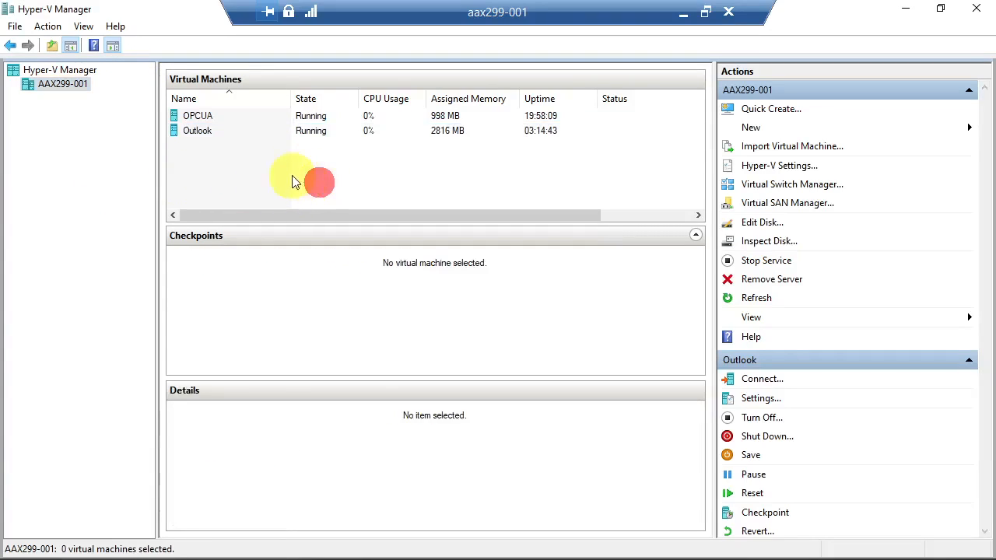
click(194, 130)
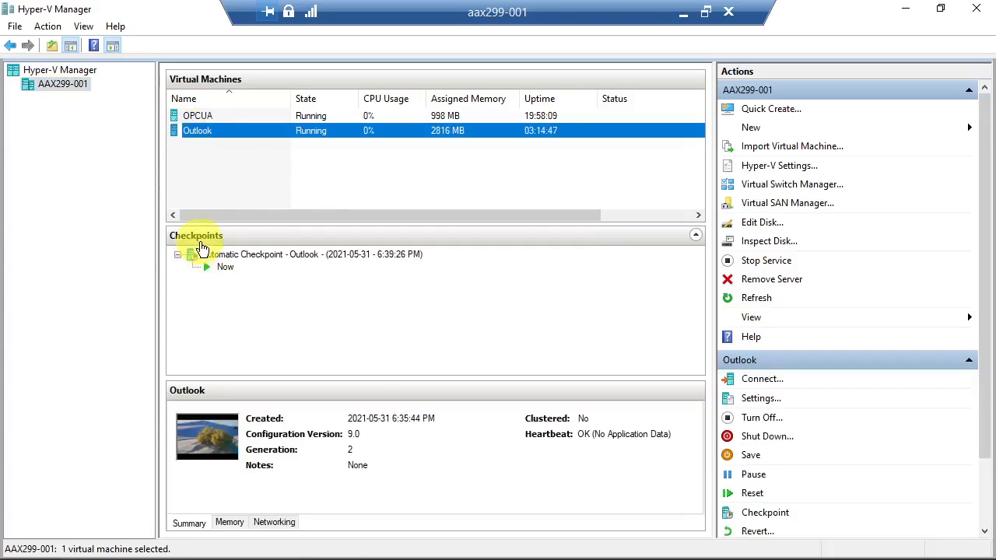
click(767, 379)
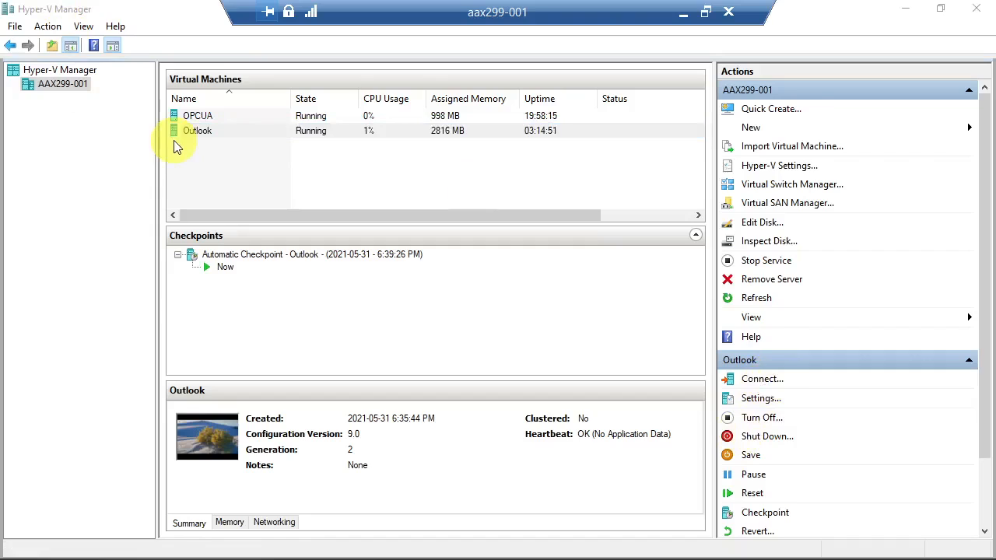
click(476, 465)
- Restart the remote server aax299-001 from the Start menu's power options
key(alt+Tab)
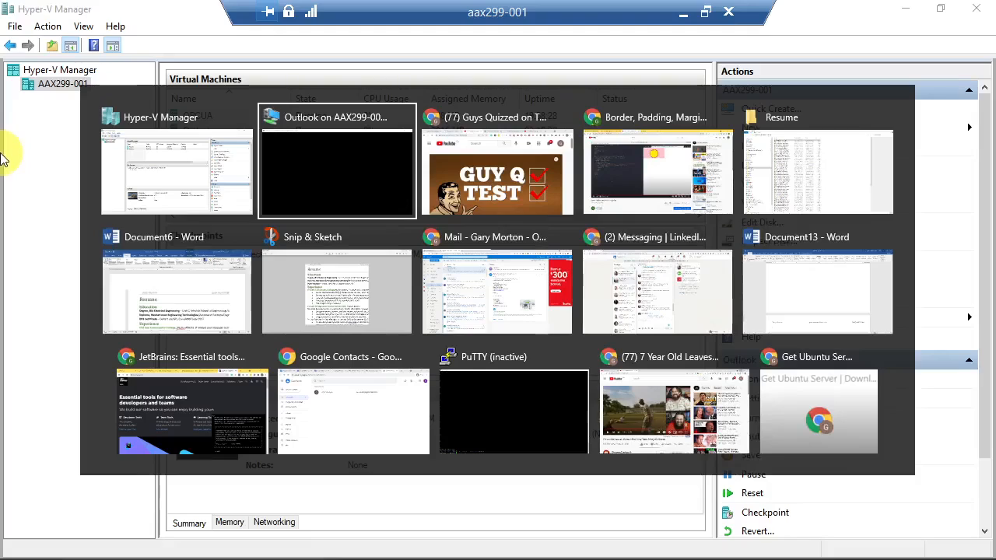
key(Escape)
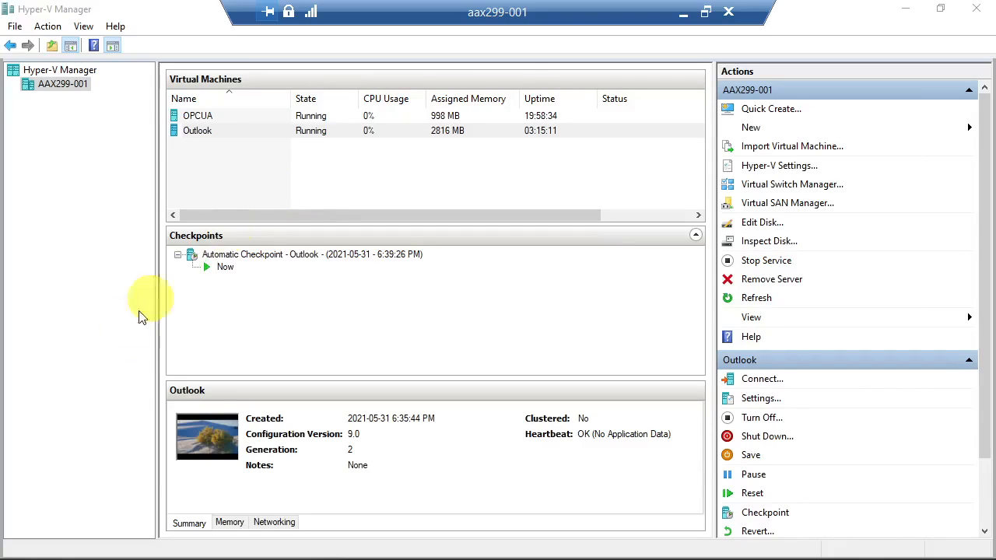
mouse_move(86, 557)
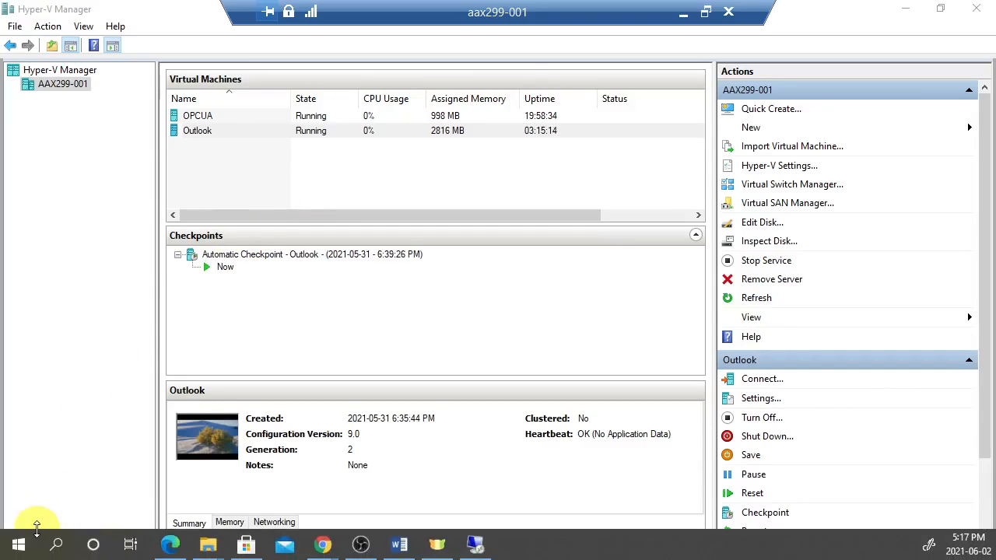
click(87, 479)
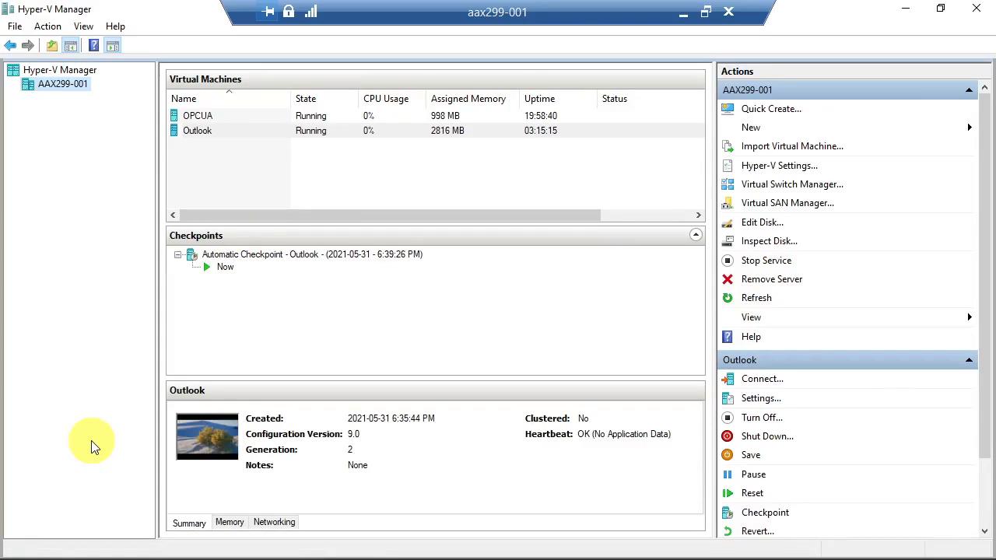
click(14, 545)
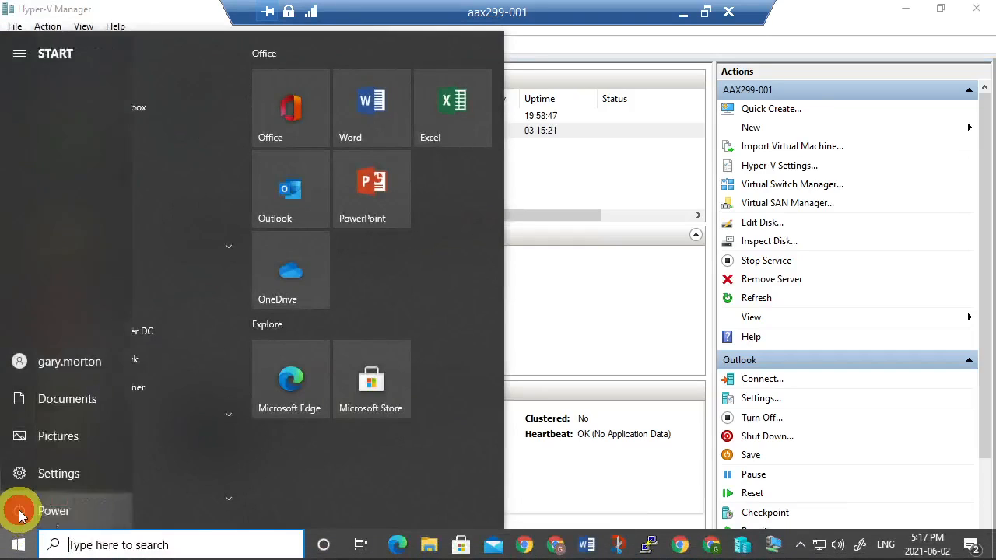
click(20, 511)
click(51, 472)
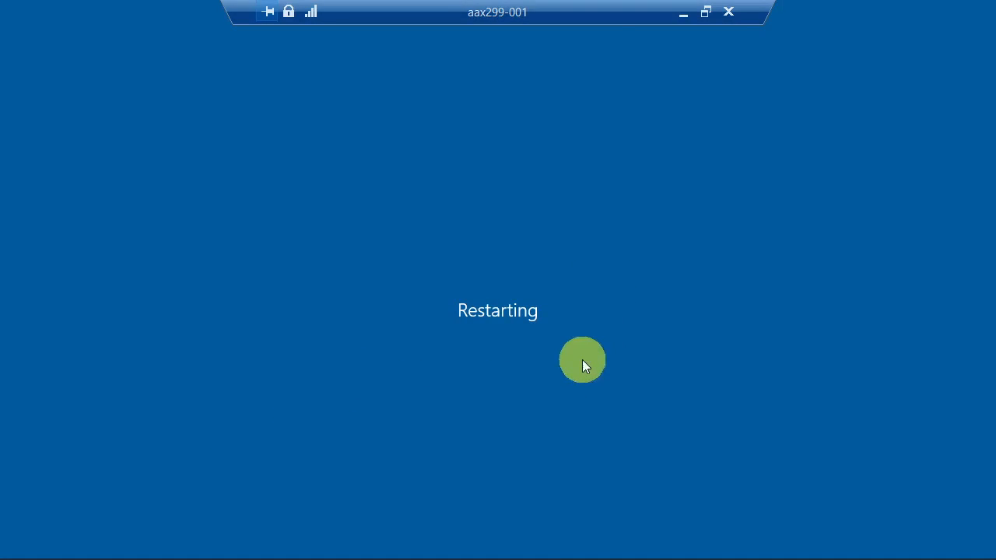
- Minimize the restarting remote desktop session to bring the Meet call back to the front
click(682, 12)
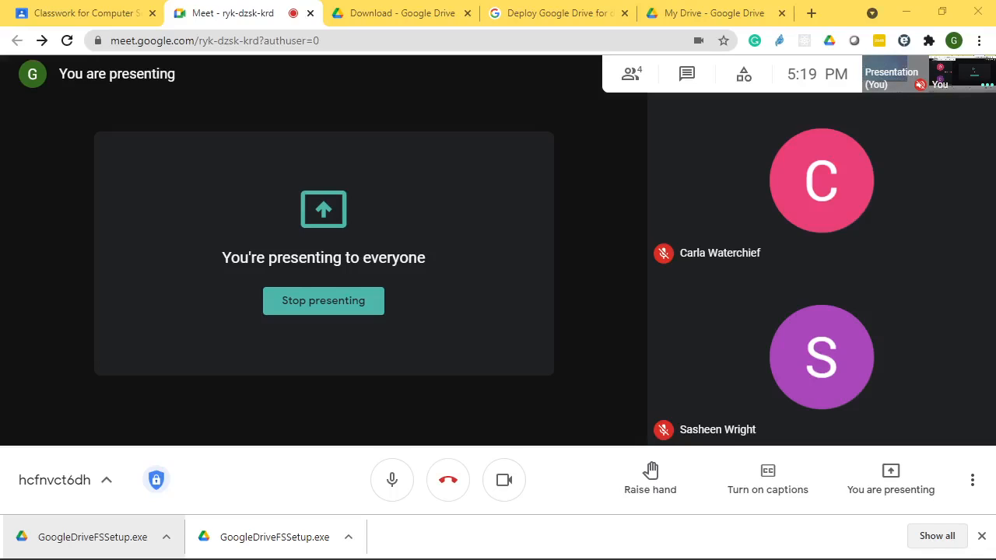
- Switch to the Computer Science 200 class and scroll through its People list of 11 students
click(87, 14)
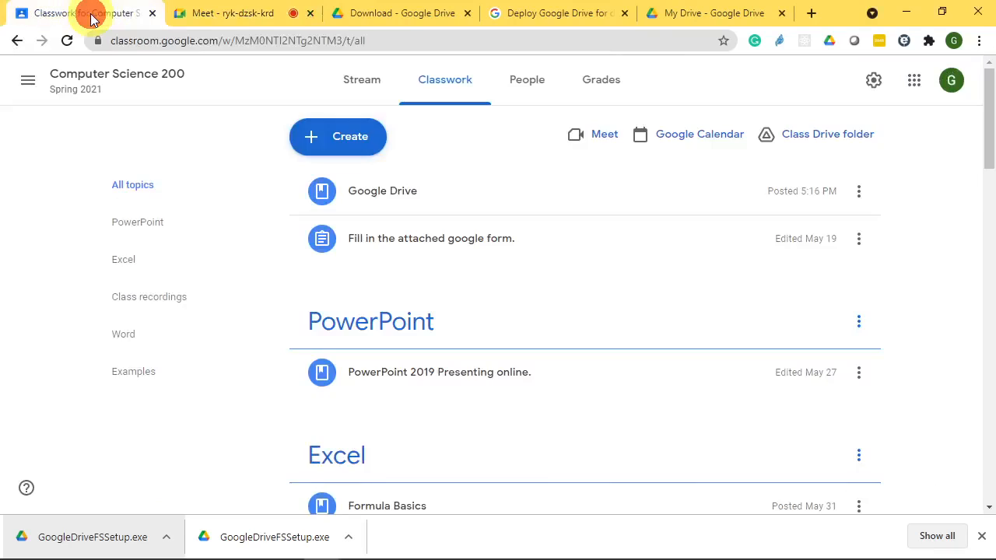
click(526, 84)
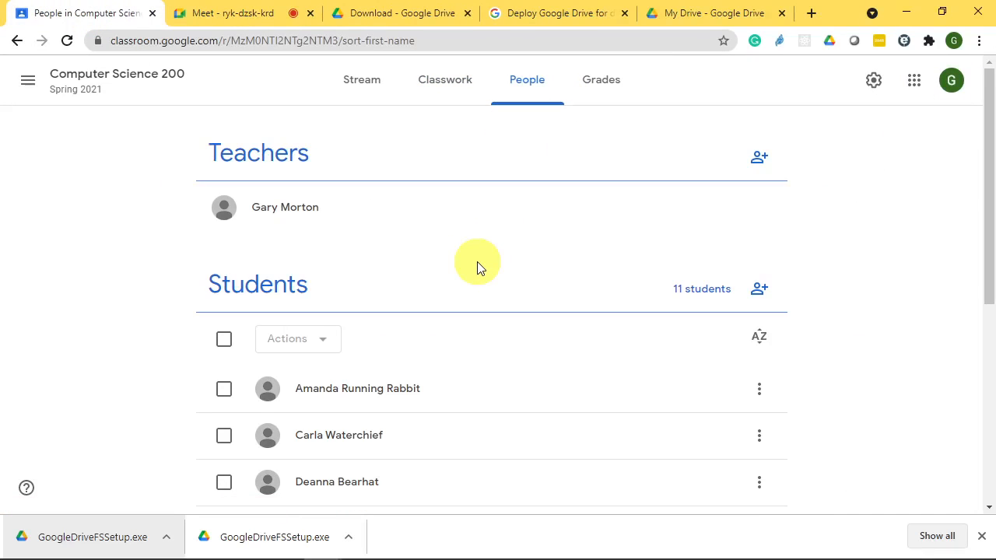
scroll(478, 267, down, 2)
scroll(477, 267, down, 4)
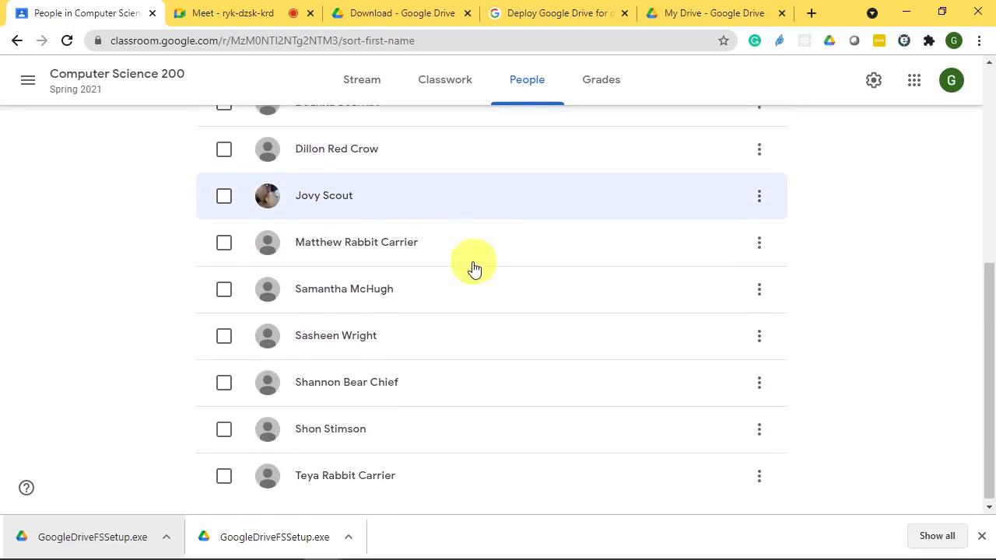
scroll(472, 267, up, 4)
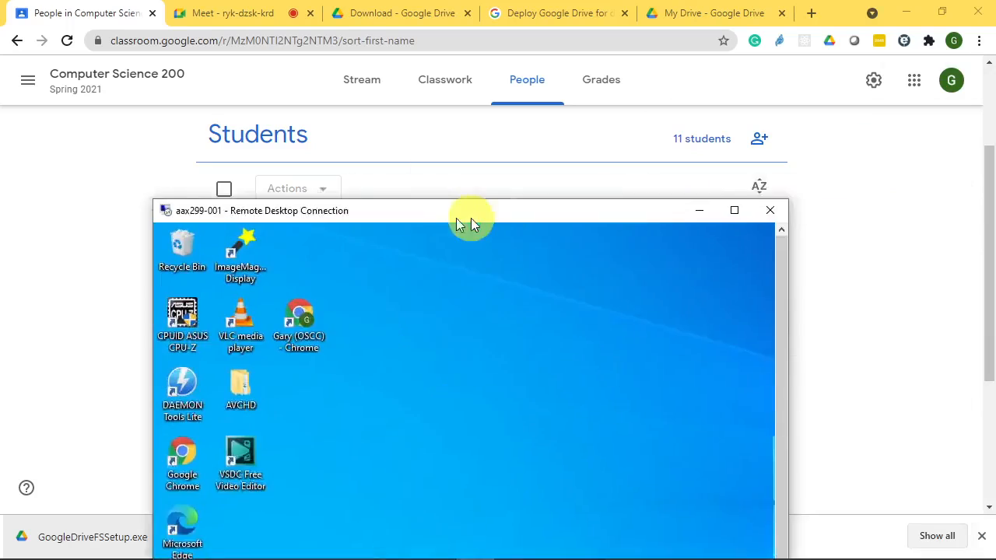
- Reopen the remote desktop session and launch Hyper-V Manager via a Start search for 'hyp'
double_click(488, 216)
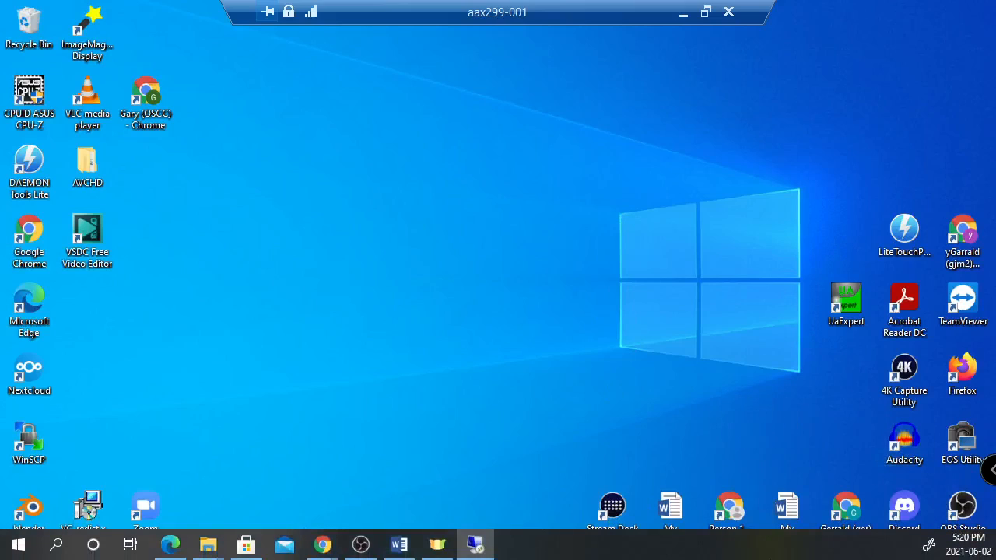
click(578, 336)
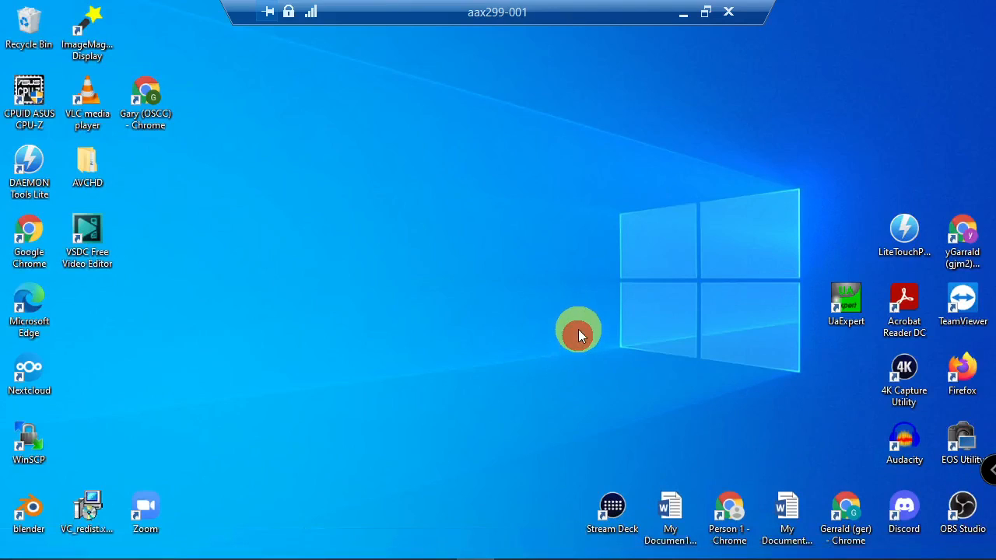
key(super)
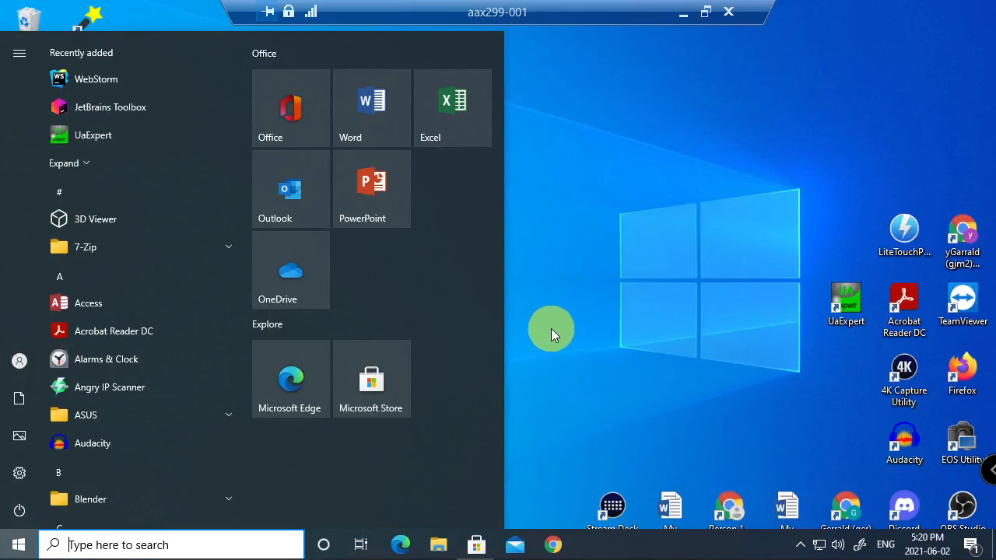
text(hyp)
key(Return)
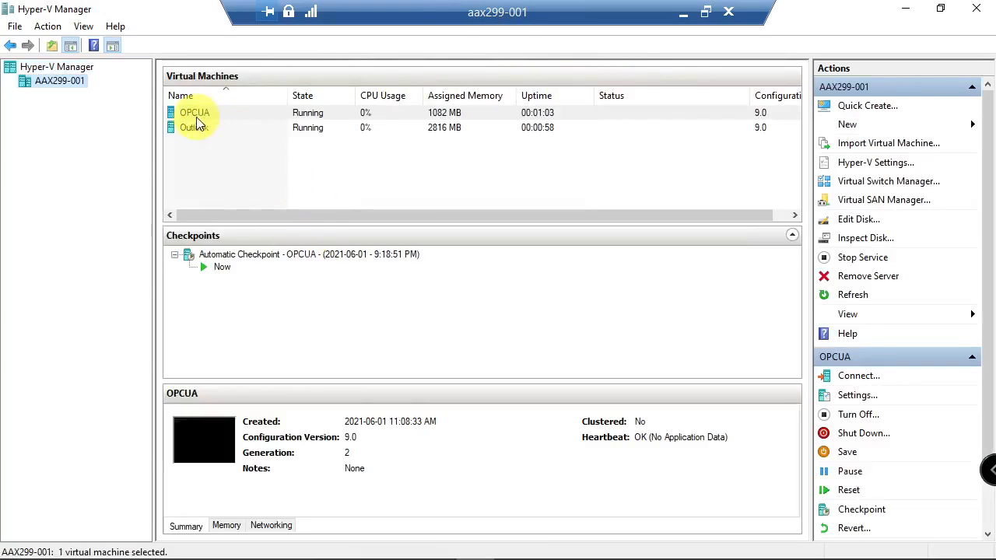
- Connect to the Outlook virtual machine and maximize its window to full screen
double_click(196, 127)
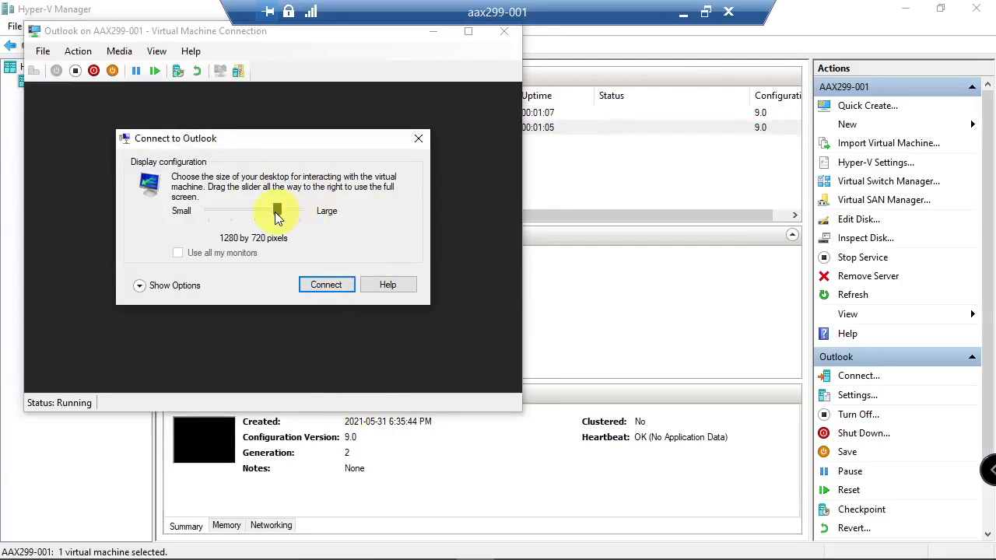
click(325, 284)
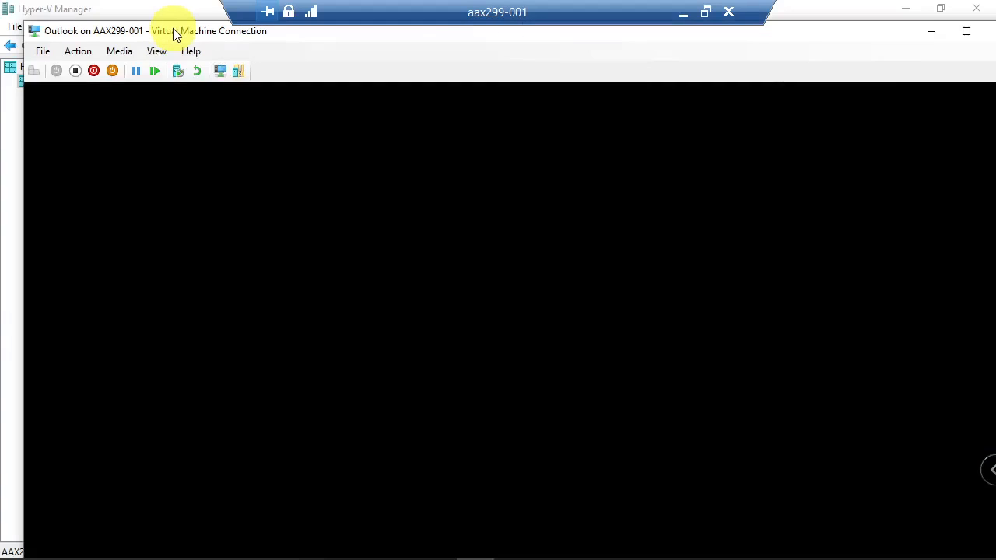
double_click(174, 32)
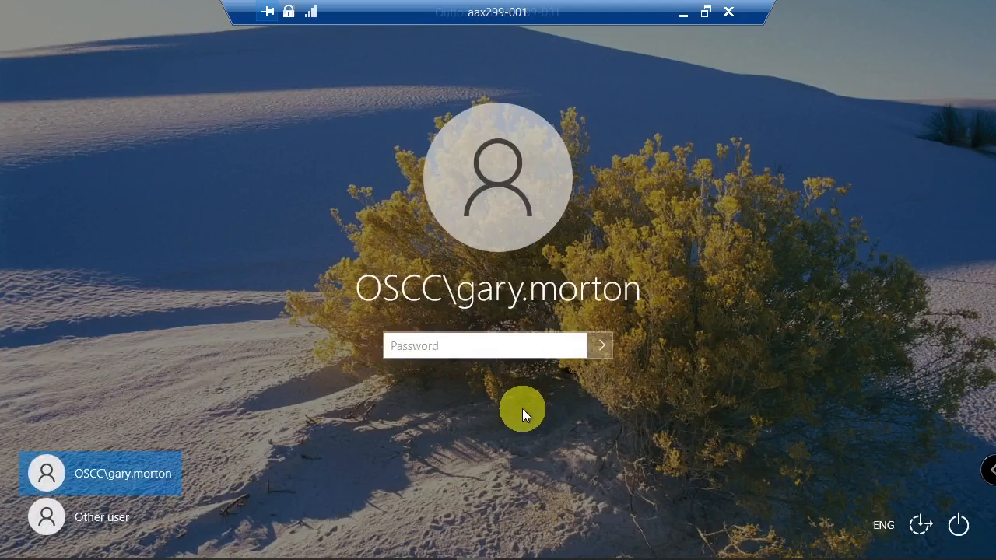
- Sign in to the Outlook VM with the account password and close the browser
text(••••••••)
key(Return)
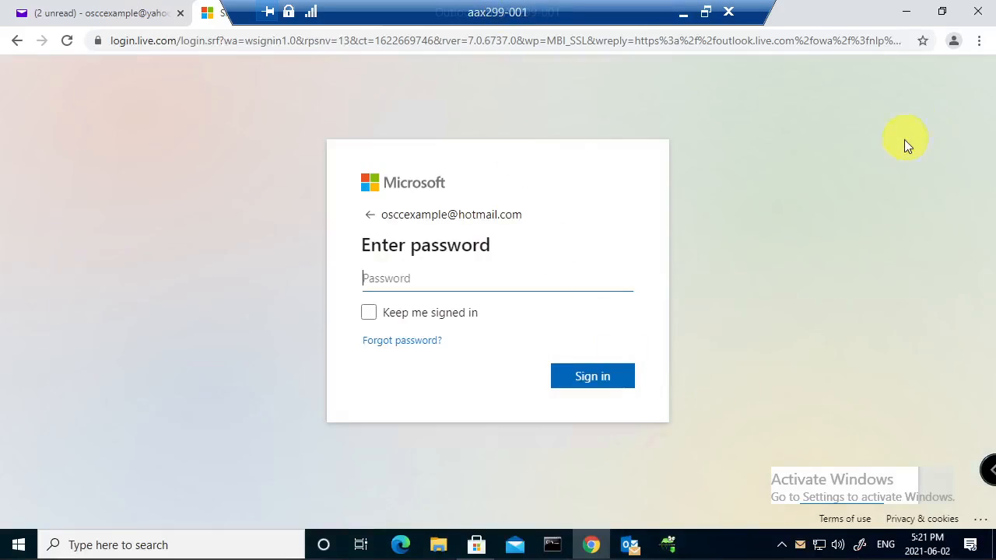
click(981, 17)
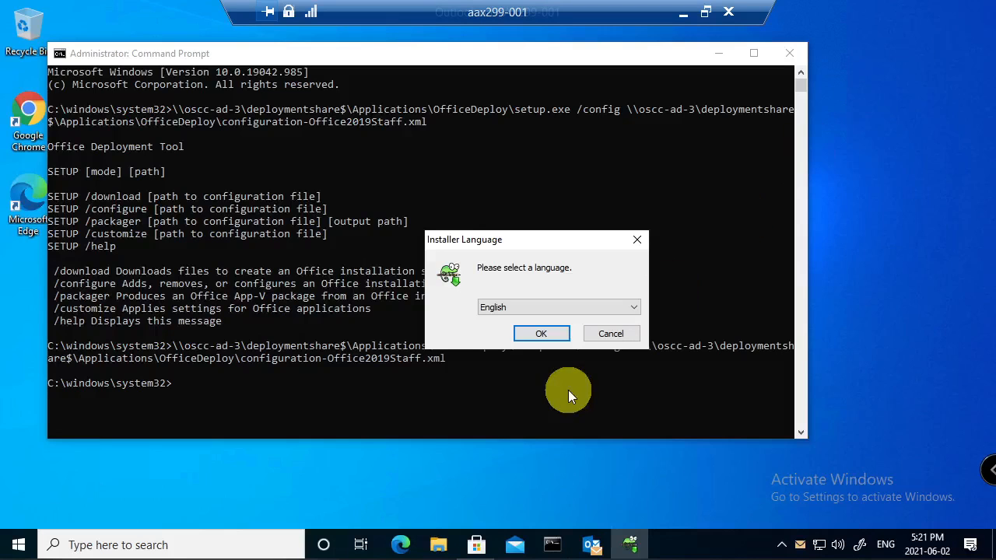
- Install Notepad++ v7.9.5 in English with default location and components, then minimize its change.log
click(555, 335)
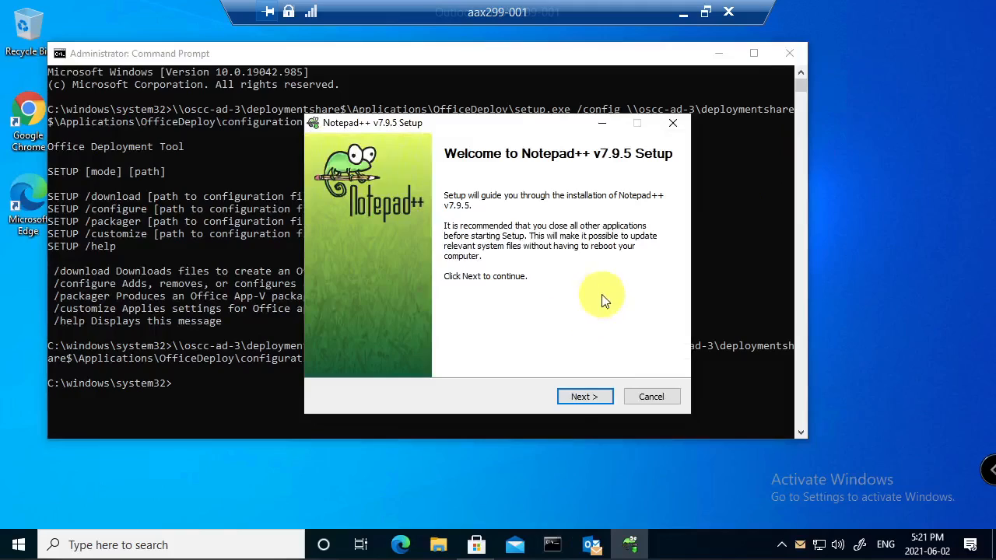
click(585, 397)
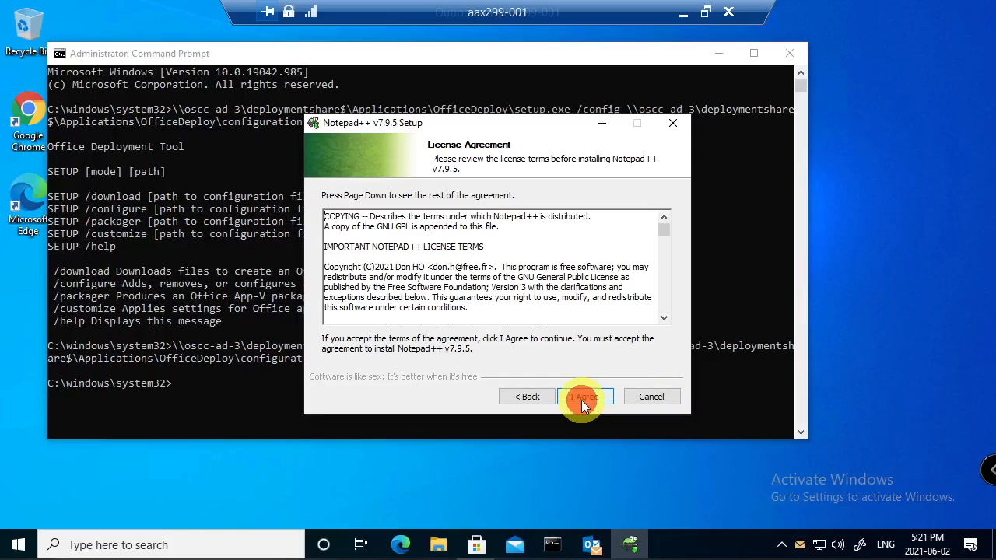
click(584, 397)
click(583, 398)
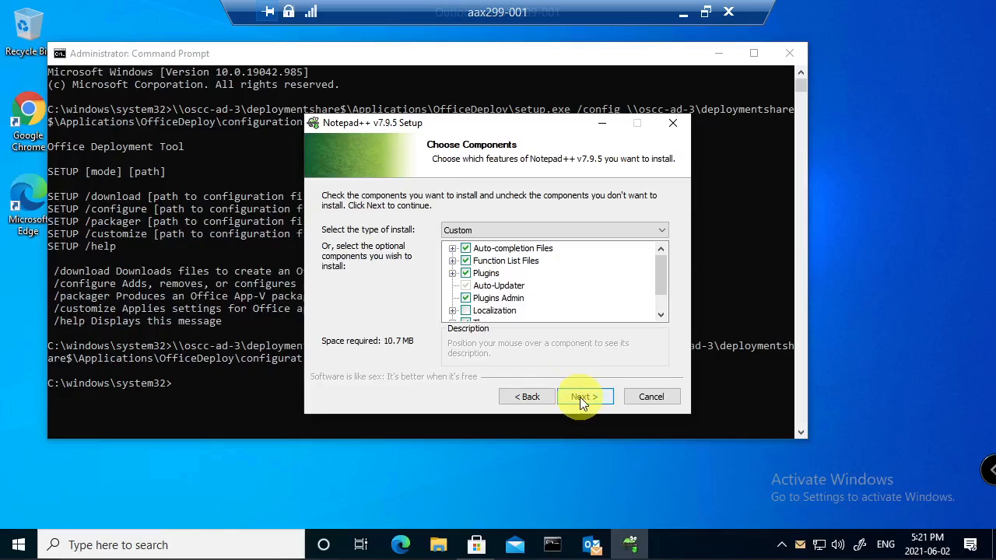
click(581, 397)
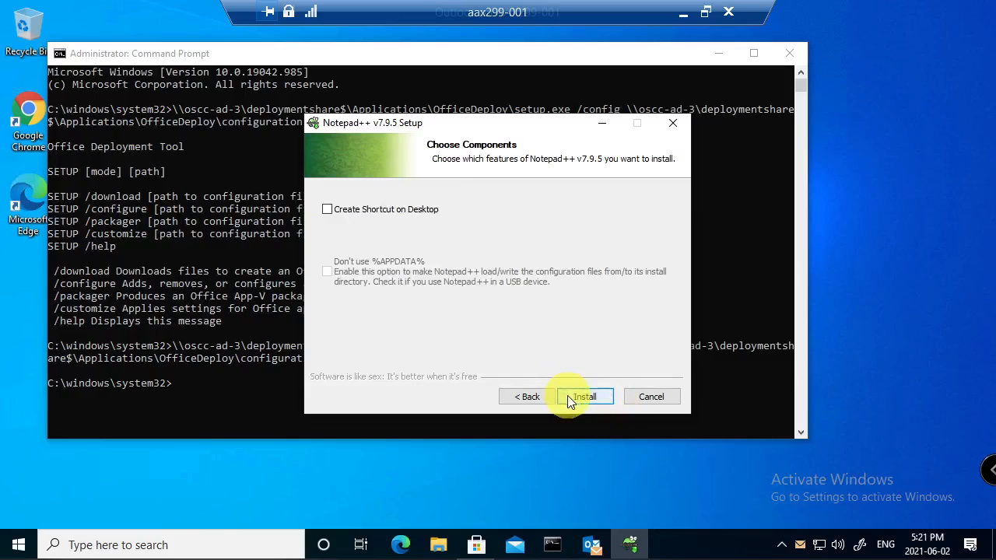
click(582, 397)
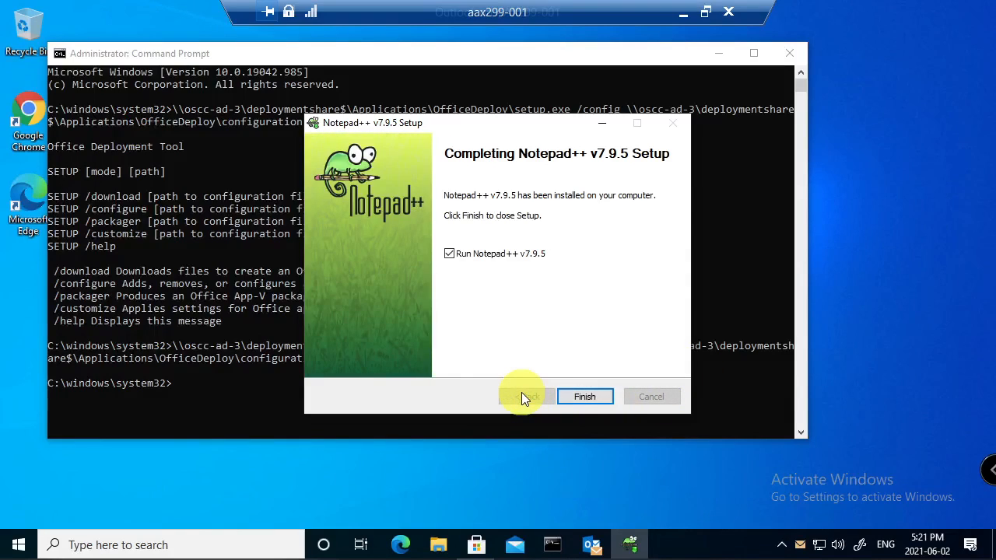
click(591, 399)
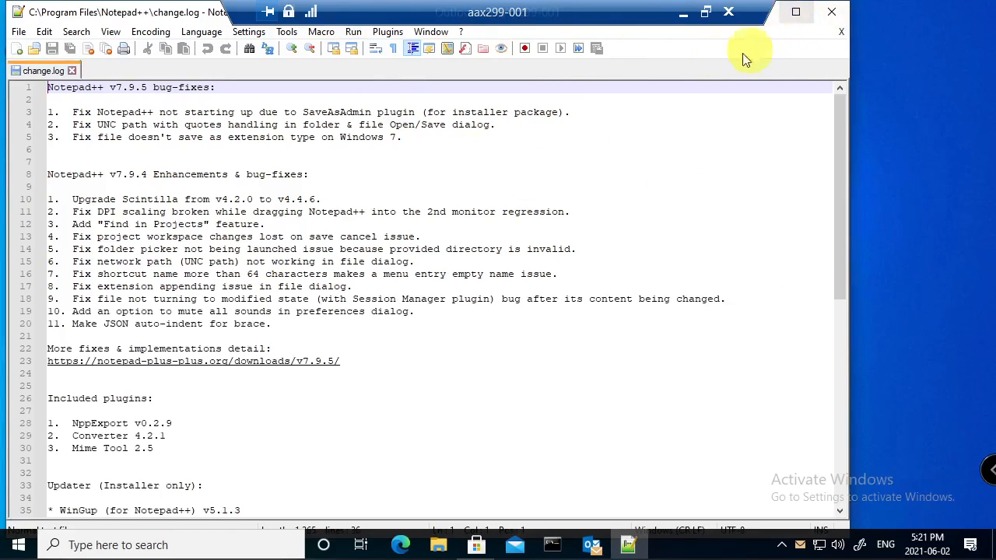
drag(136, 17, 222, 73)
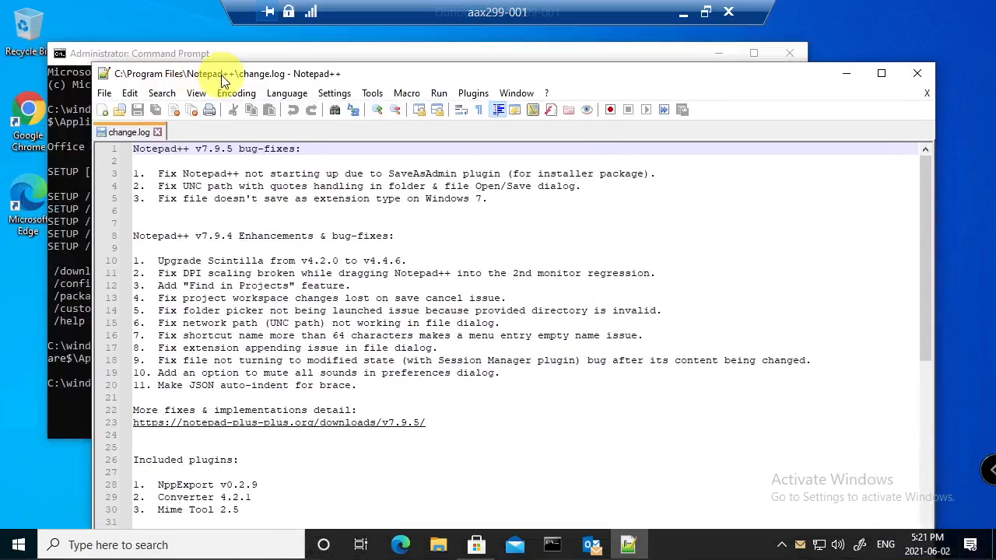
click(847, 76)
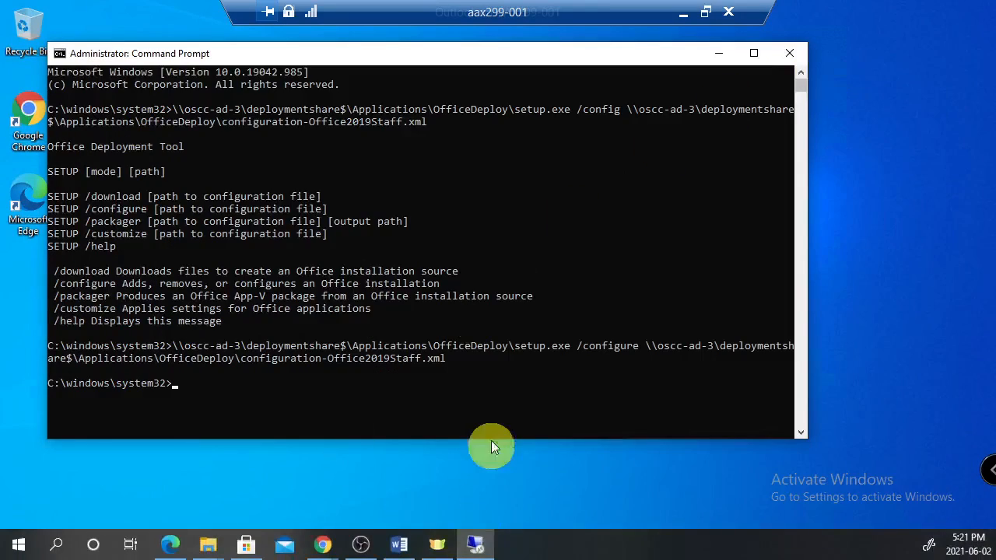
- Browse File Explorer to \\oscc-ad\Distributions\Google\DriveFileStream and select GoogleDriveFSSetup
click(439, 545)
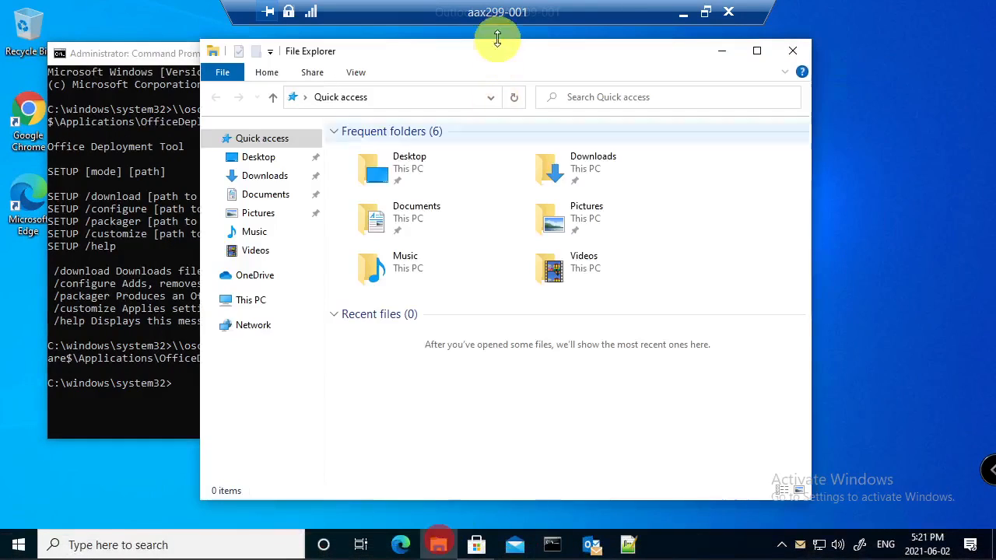
click(405, 98)
text(\)
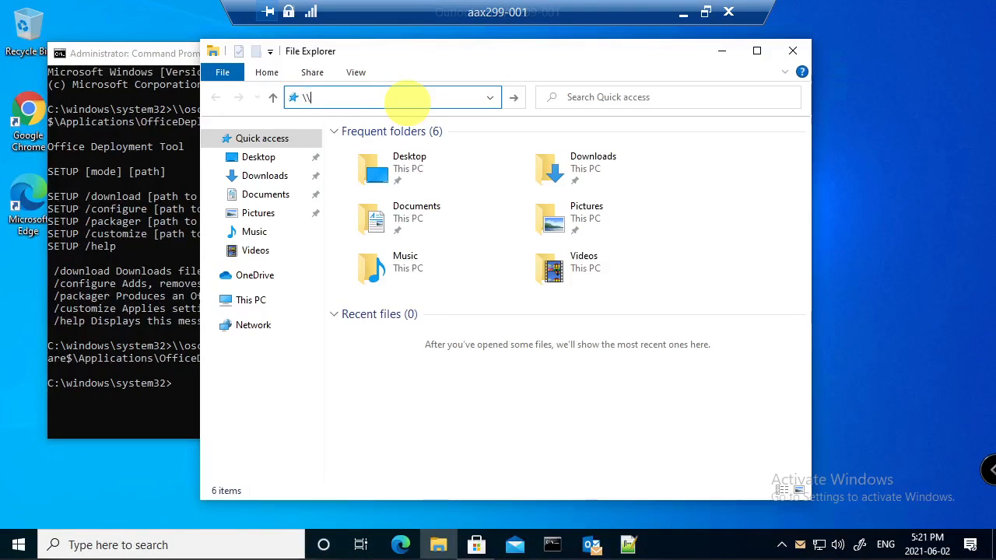
text(oscc-ad\)
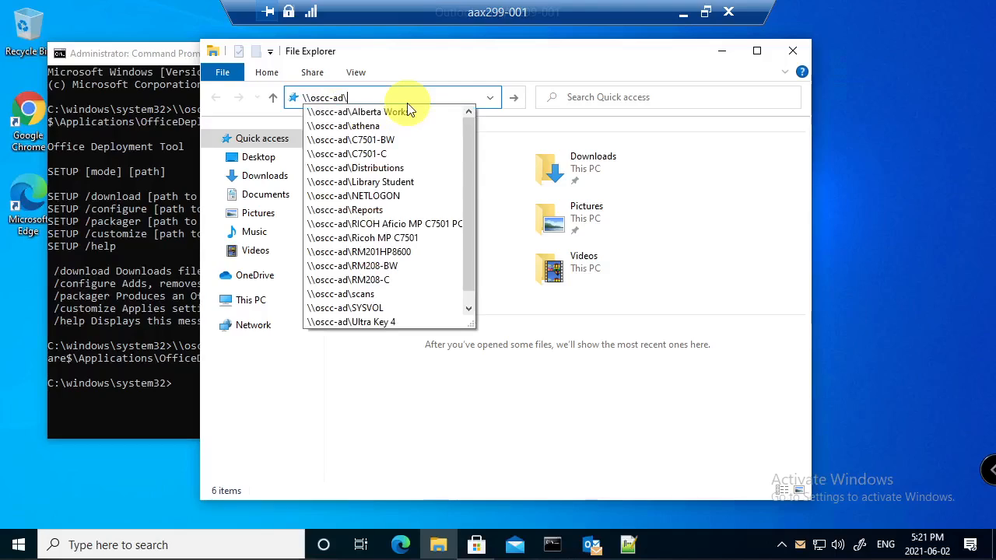
text(dist)
key(Down)
text(\)
key(Down)
key(Down)
key(Down)
key(Down)
key(Down)
key(Down)
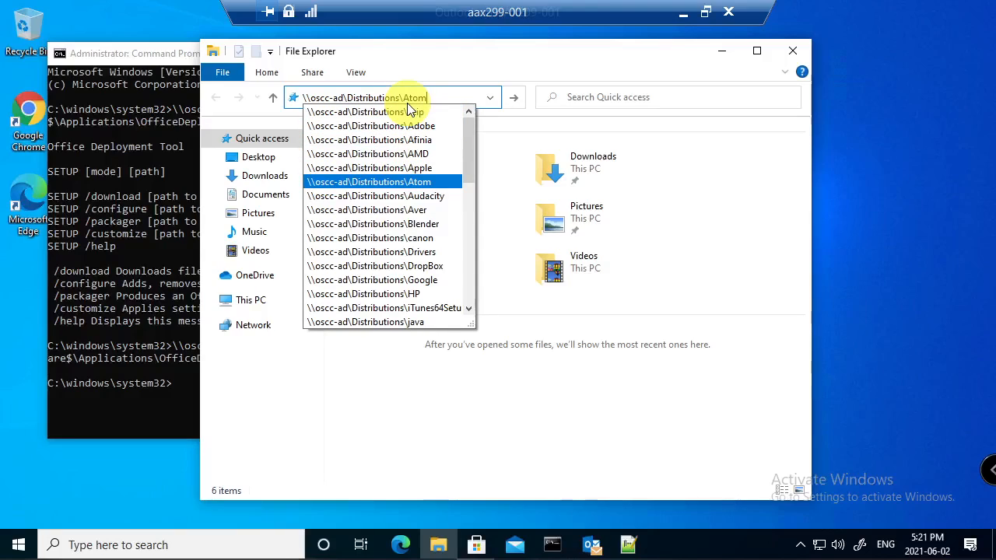
key(BackSpace)
key(BackSpace)
key(BackSpace)
key(BackSpace)
text(g)
key(Down)
text(\)
key(Down)
key(Down)
key(Down)
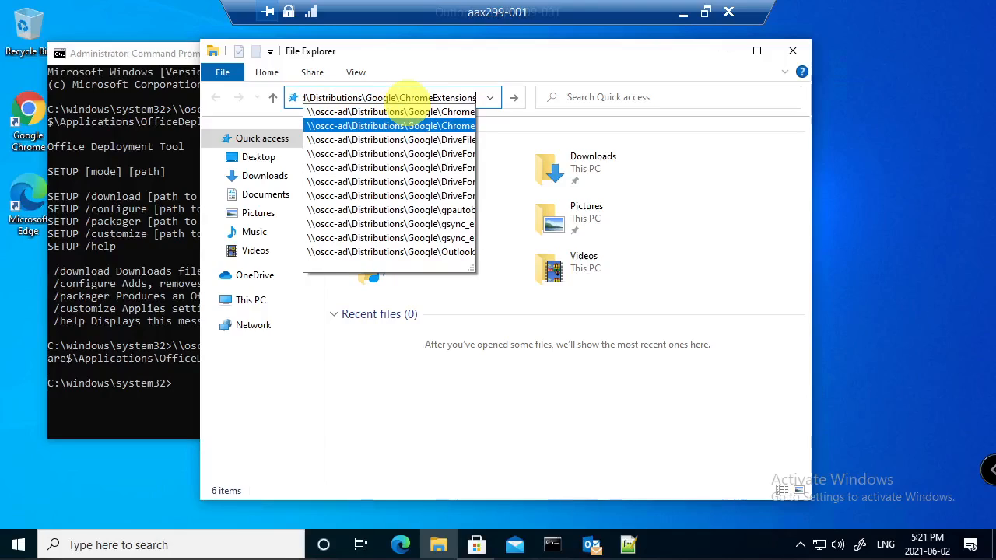
key(Return)
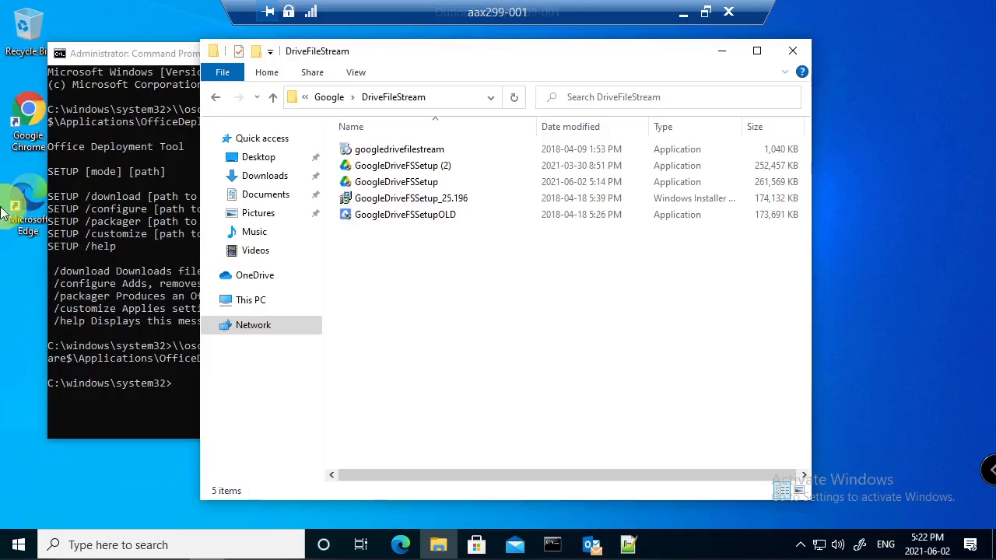
click(394, 184)
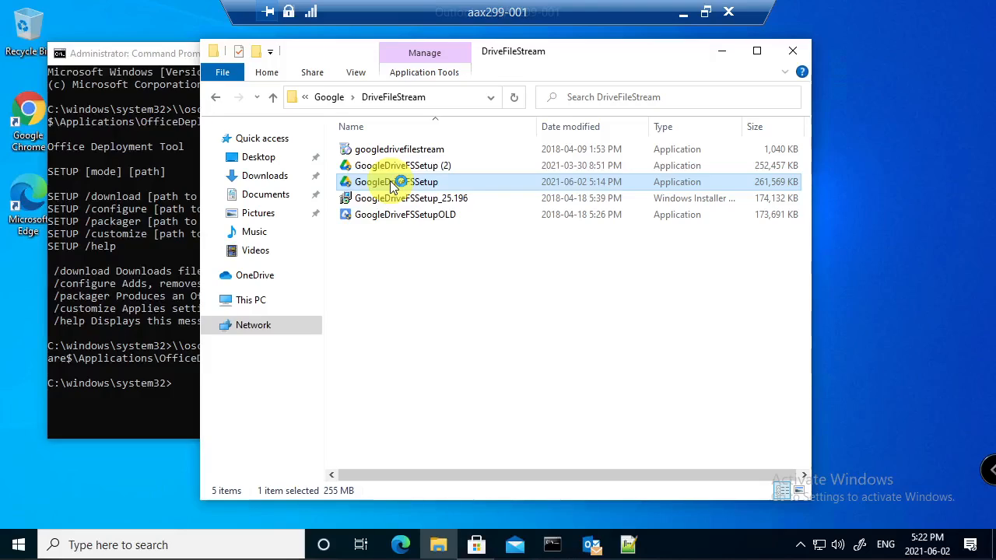
- Run GoogleDriveFSSetup, approve the prompt, dismiss the already-installed message, and close the folder window
double_click(390, 181)
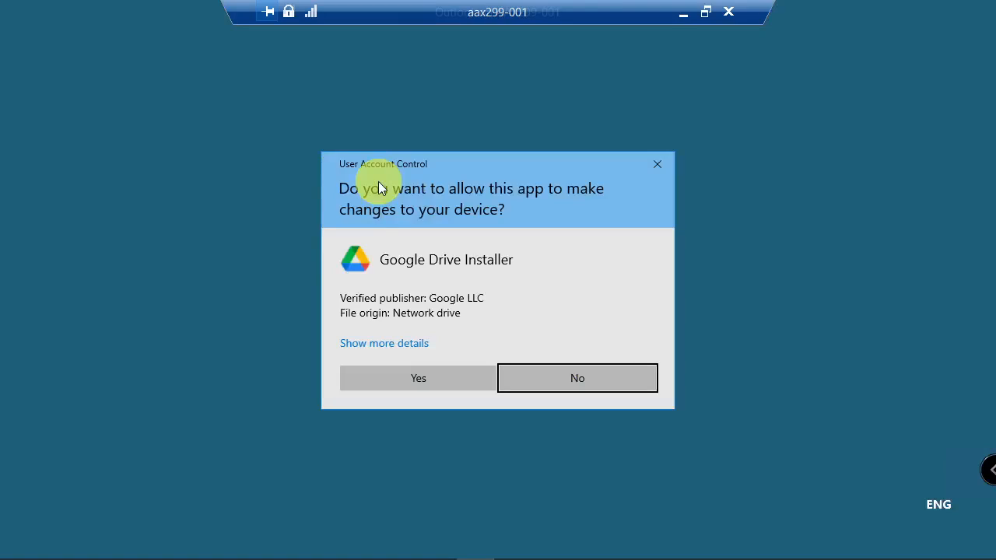
click(423, 374)
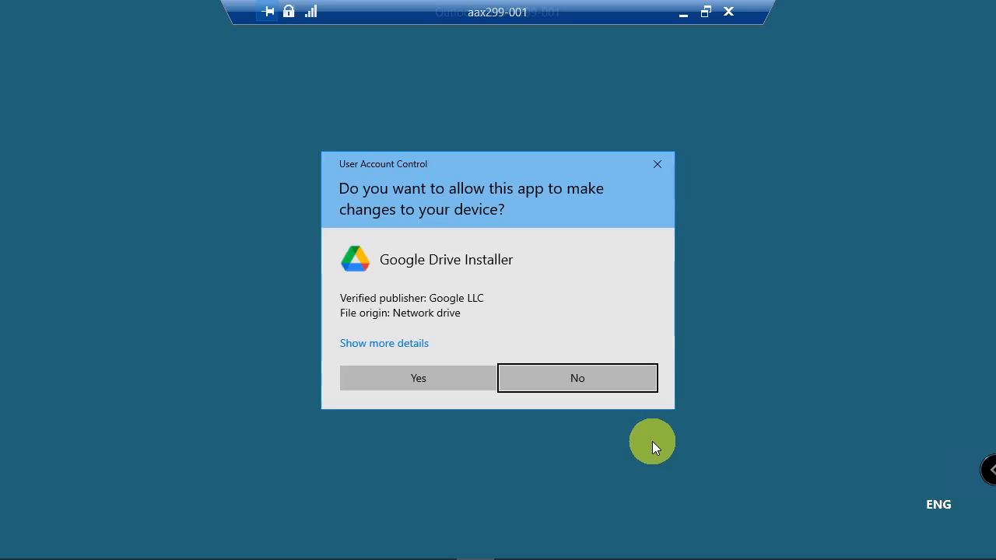
click(411, 377)
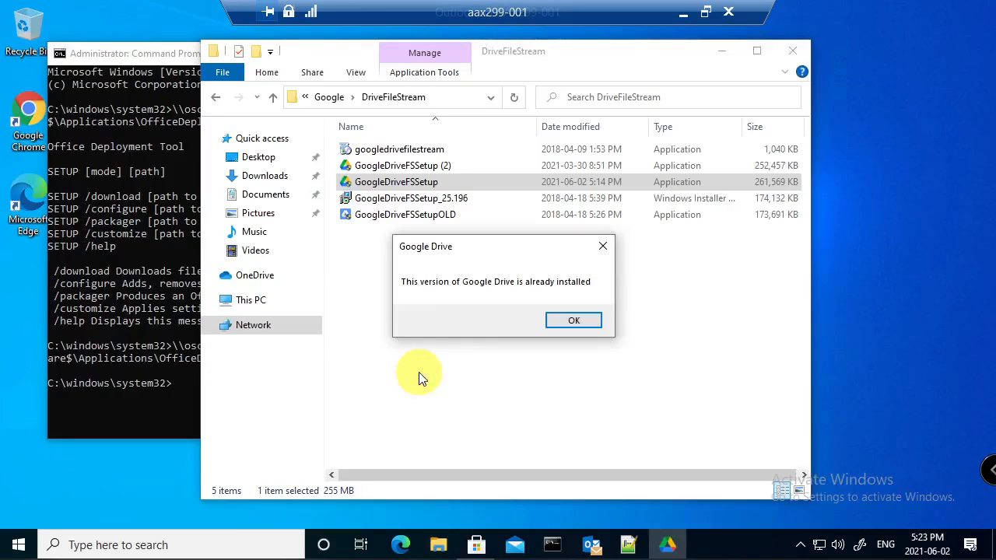
click(565, 322)
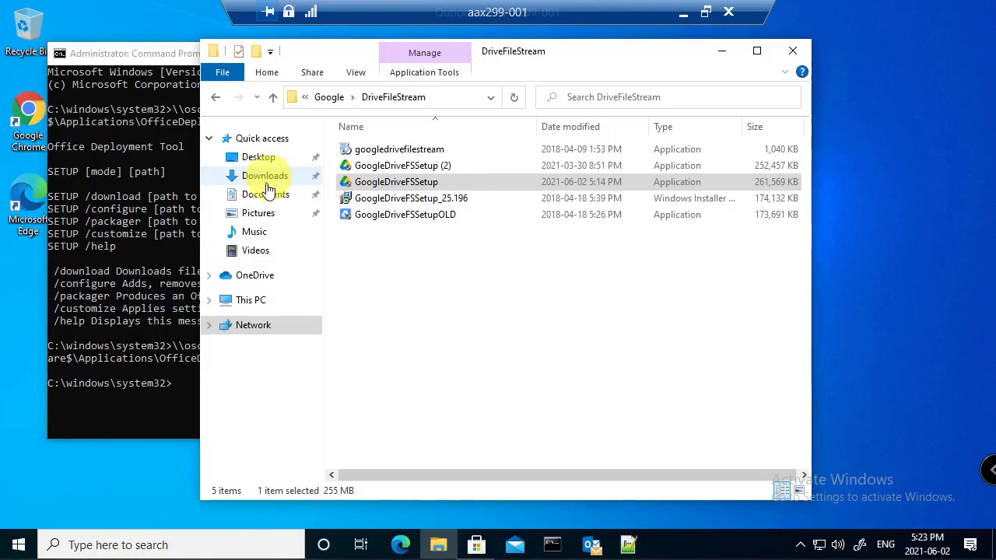
click(793, 50)
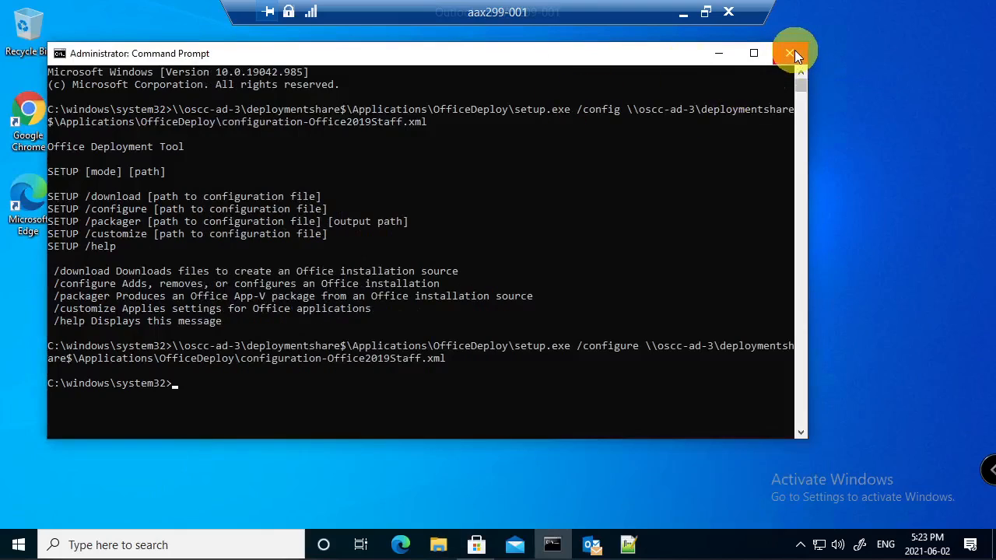
- Show This PC's drives in a maximized File Explorer window, then return to the remote session
click(441, 546)
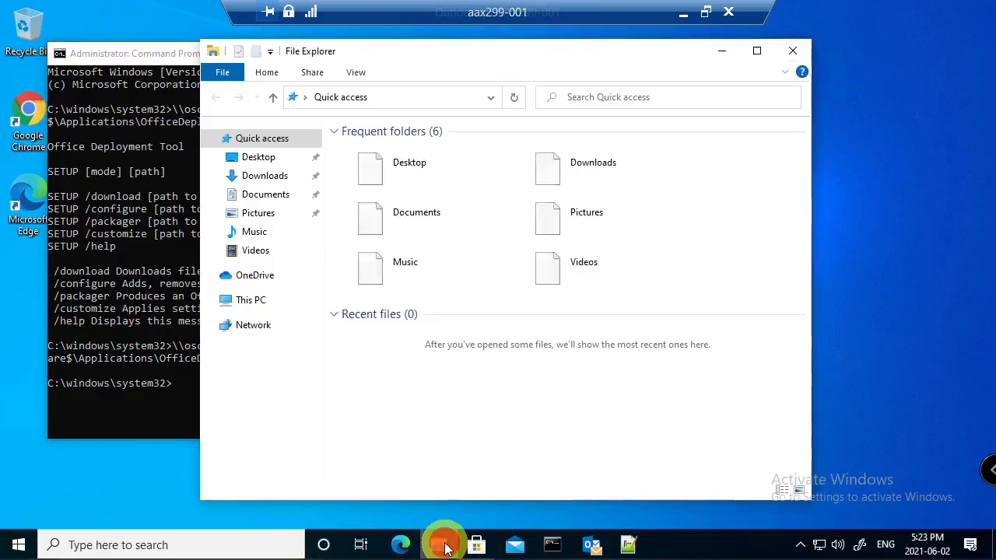
click(764, 50)
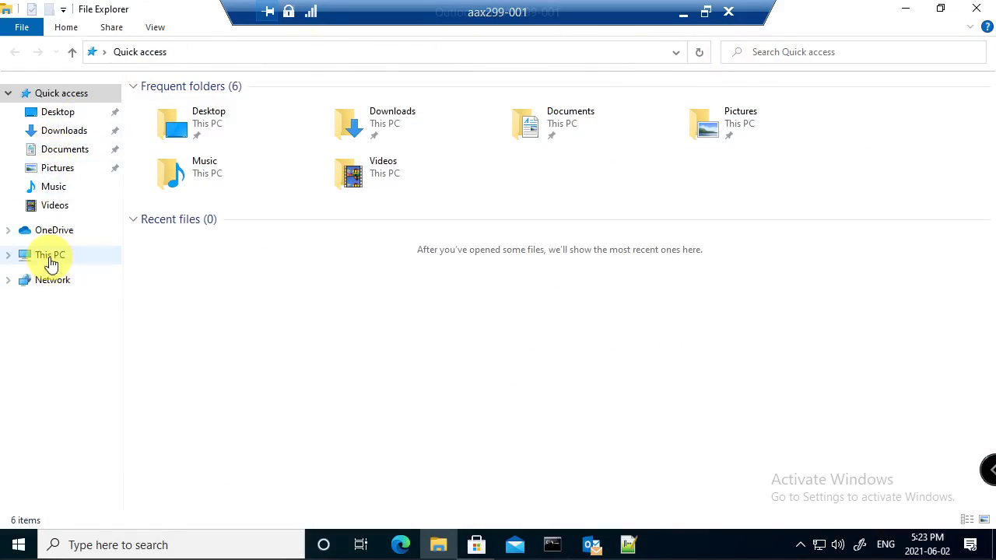
click(49, 259)
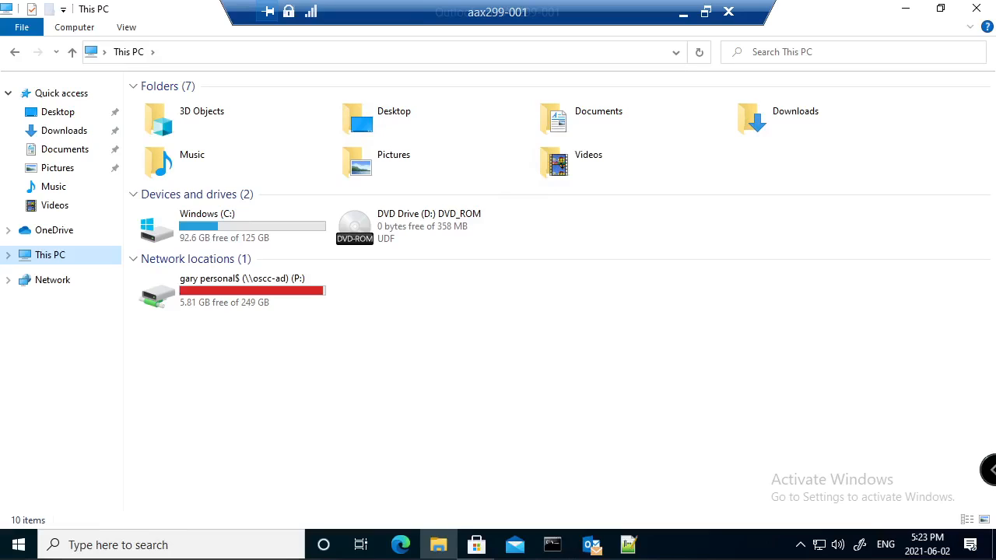
drag(327, 557, 436, 1)
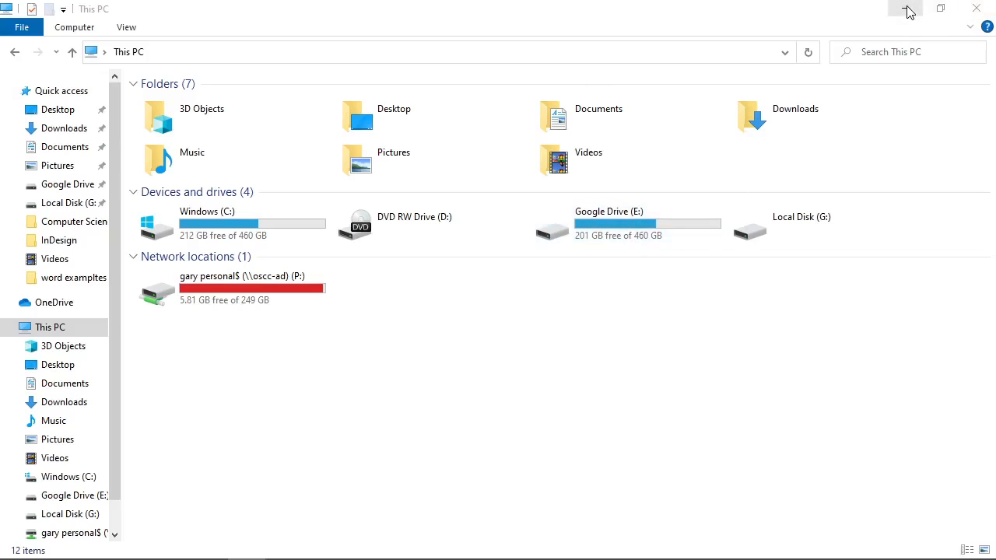
click(977, 9)
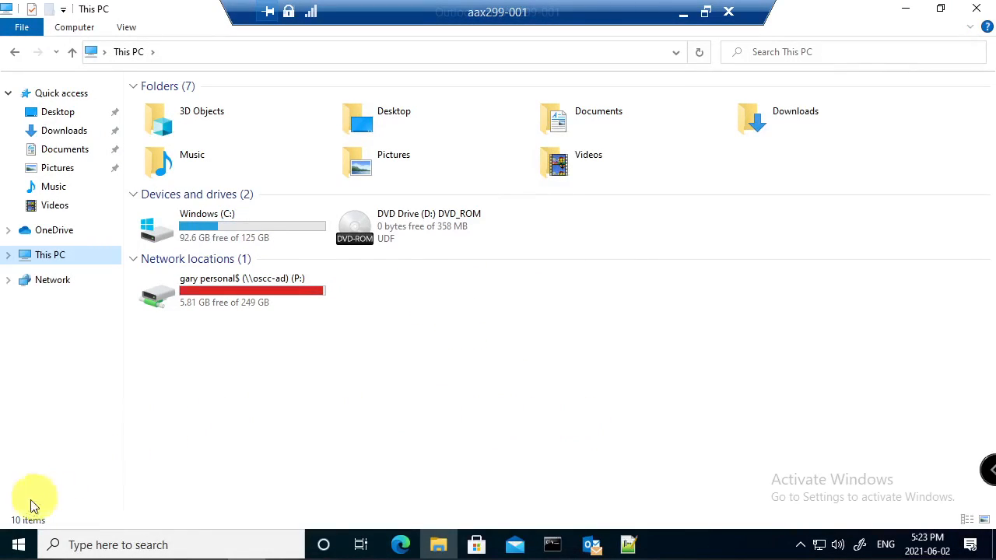
- Launch Google Drive for desktop from a Start search for 'dri'
click(20, 544)
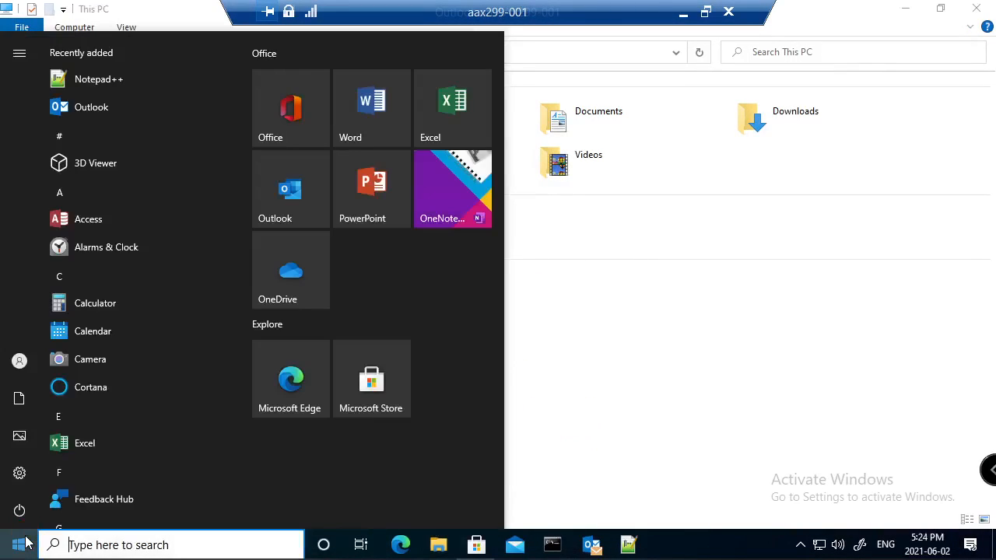
text(d5r)
key(BackSpace)
key(BackSpace)
text(ri)
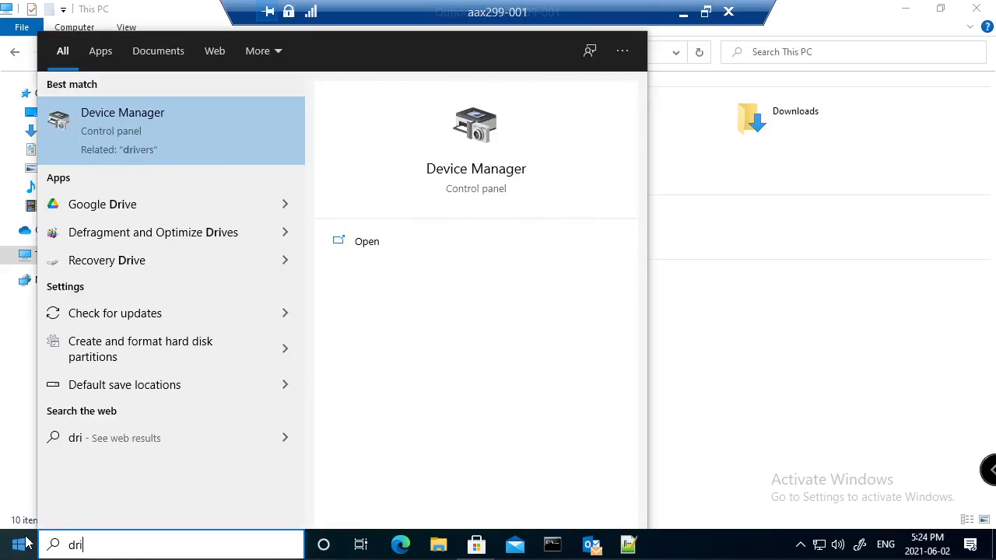
key(Down)
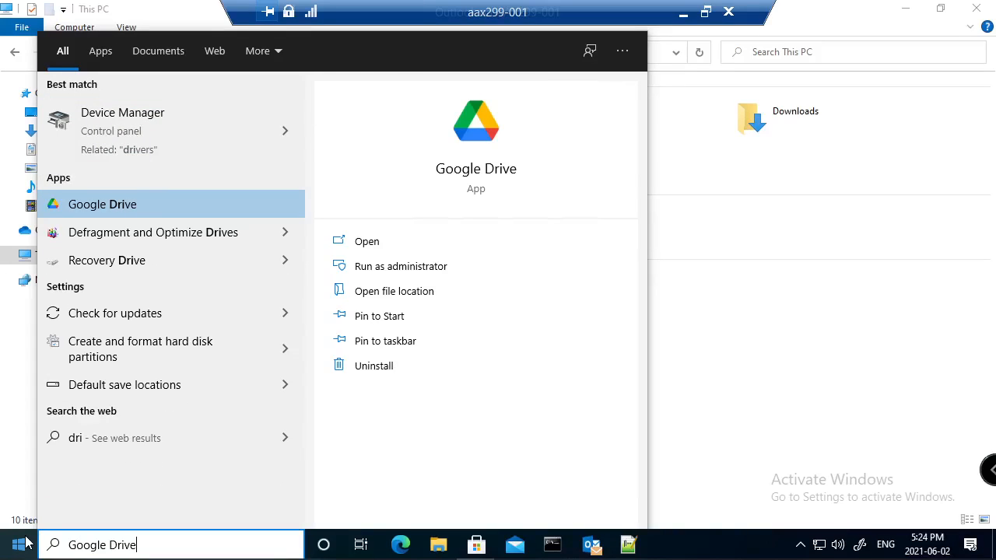
key(Return)
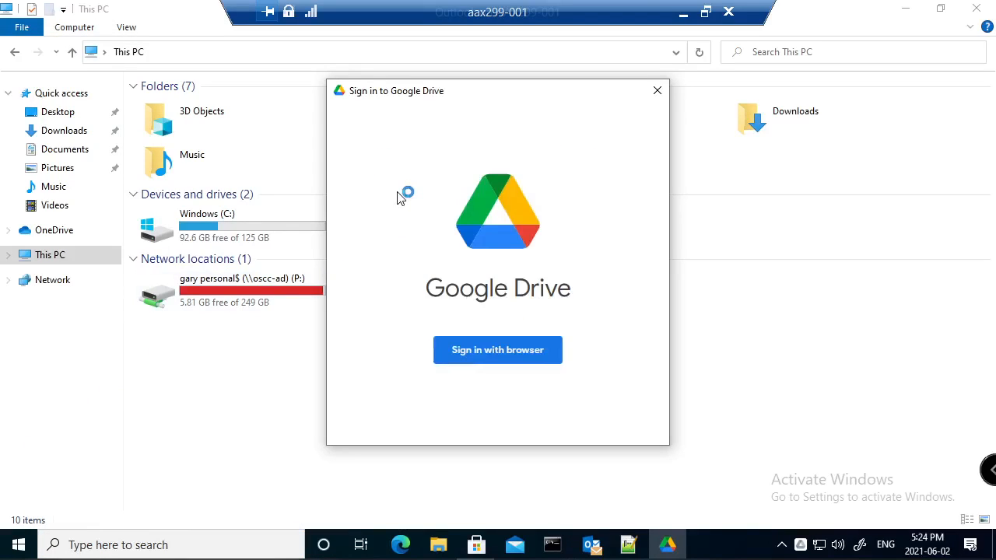
- Sign in through the browser with the college account e-mail and corrected password
click(495, 360)
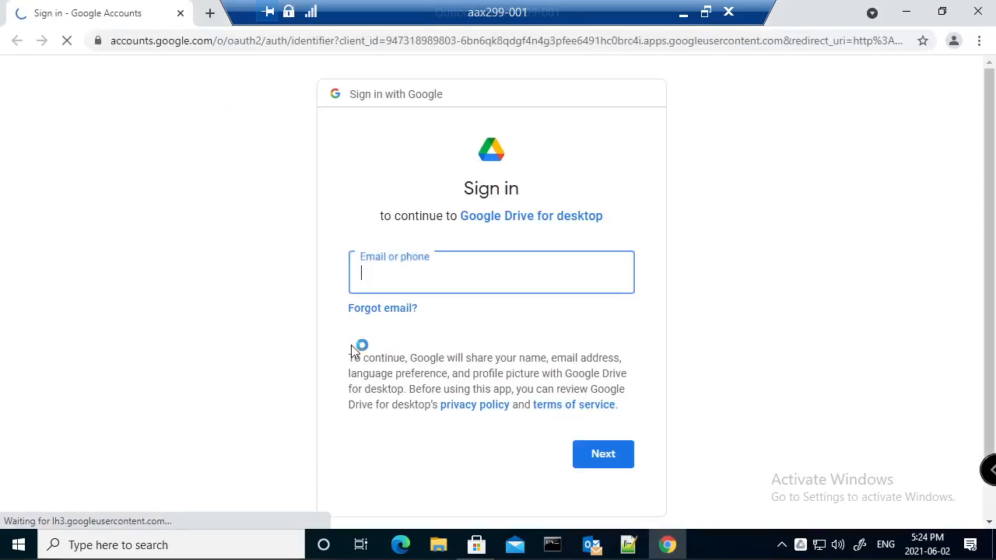
key(Return)
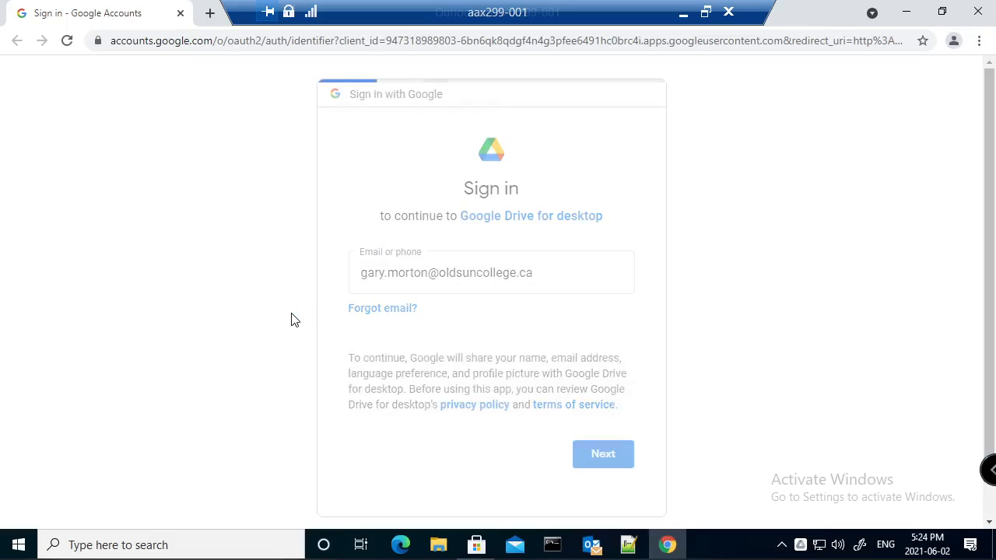
text(********)
key(Return)
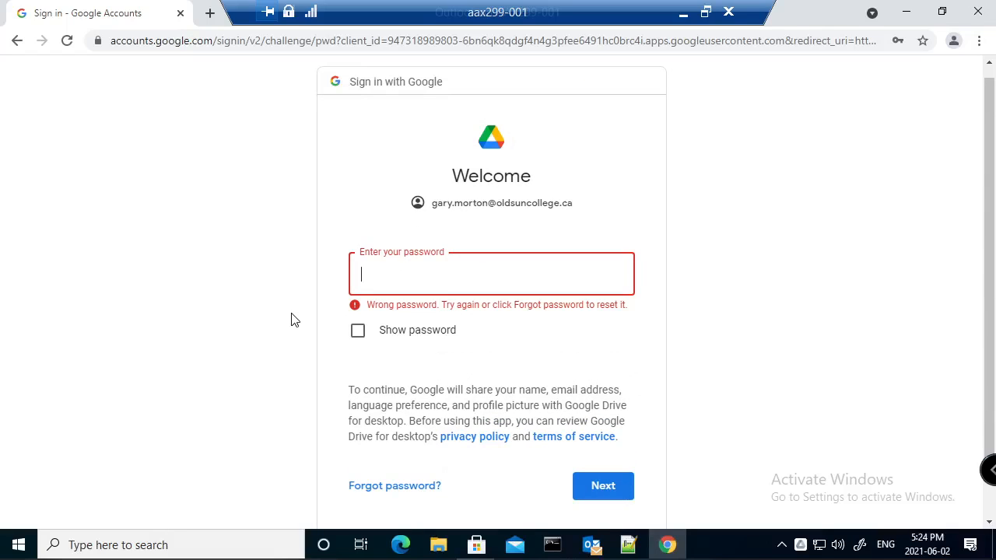
text(•••••••••••••)
key(Return)
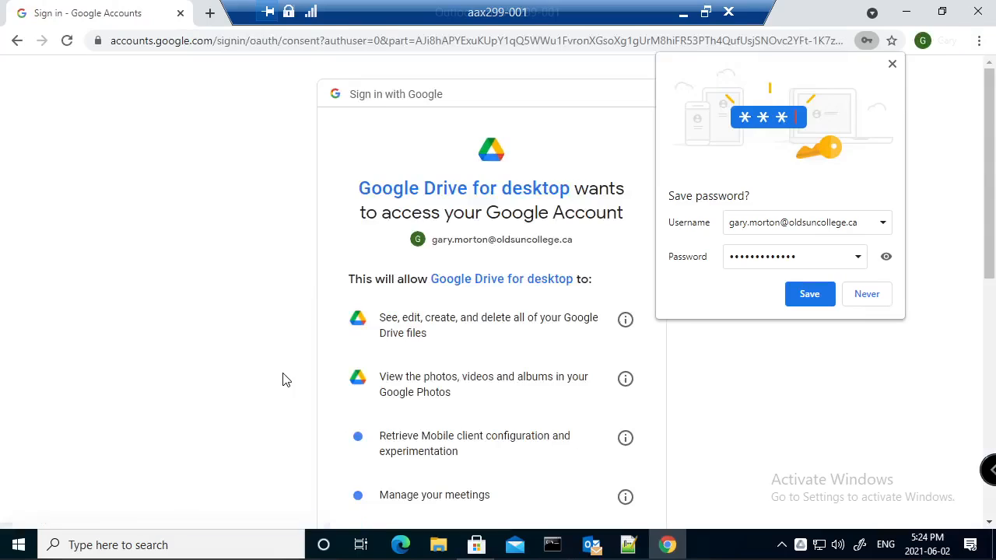
- Allow Google Drive for desktop access to the account and close Chrome
scroll(559, 307, down, 5)
click(594, 413)
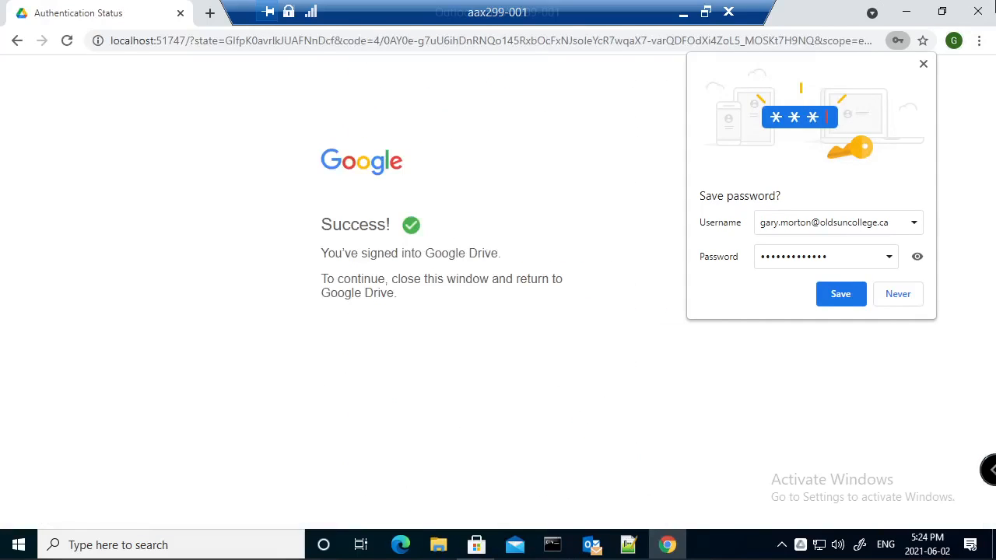
click(978, 10)
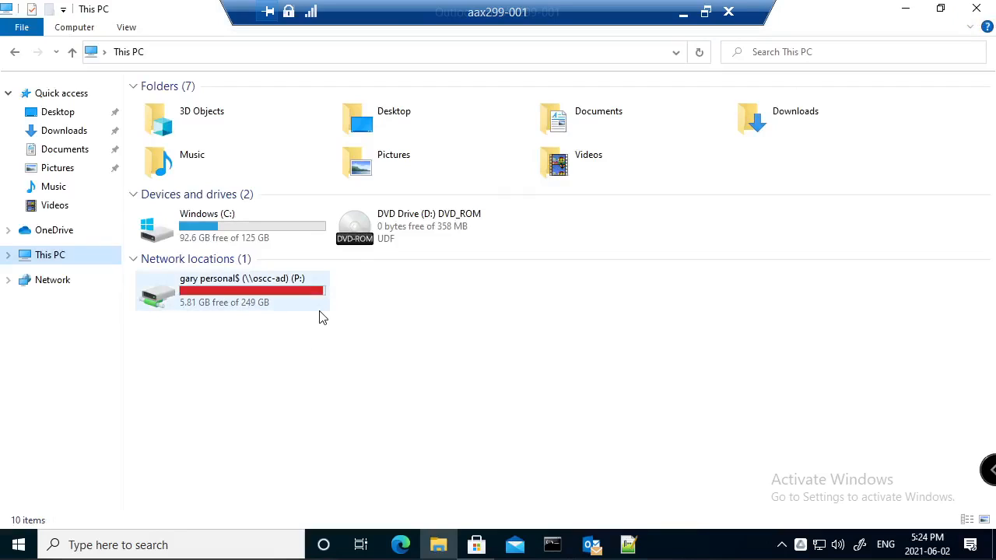
- Dismiss the files-loading notice and open Google Drive for desktop from the system tray
click(800, 545)
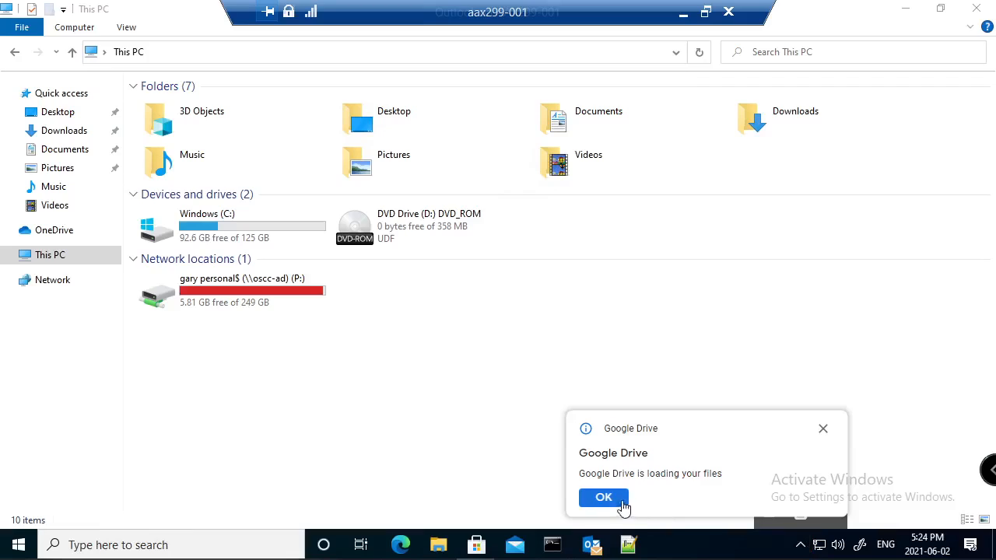
click(604, 498)
click(800, 545)
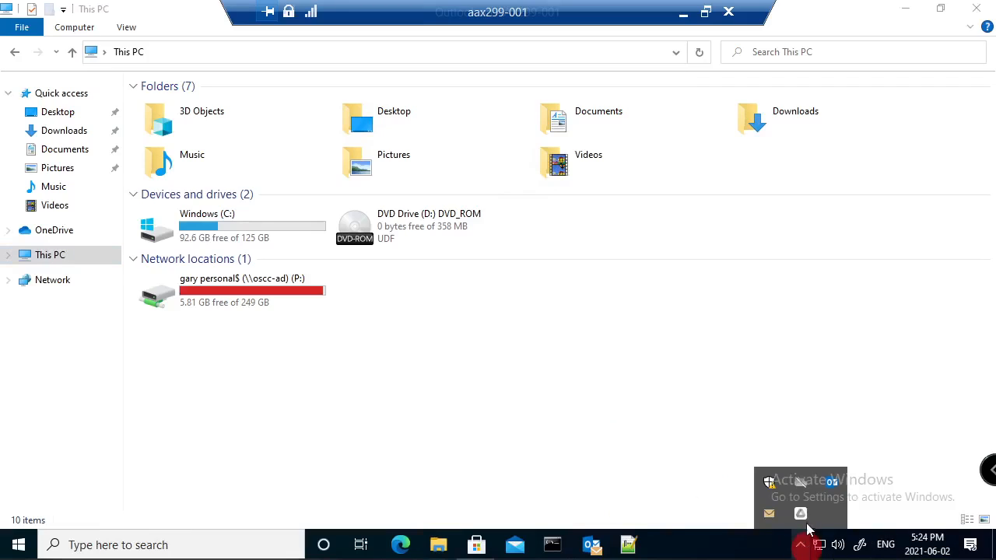
click(801, 514)
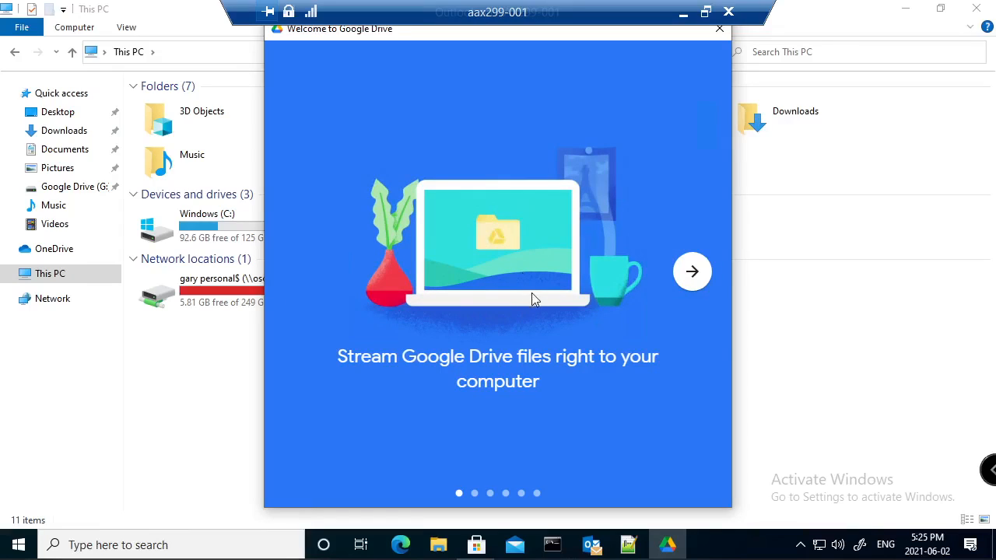
- Close the welcome tour and extra window, then open Google Drive (G:) in This PC
click(727, 33)
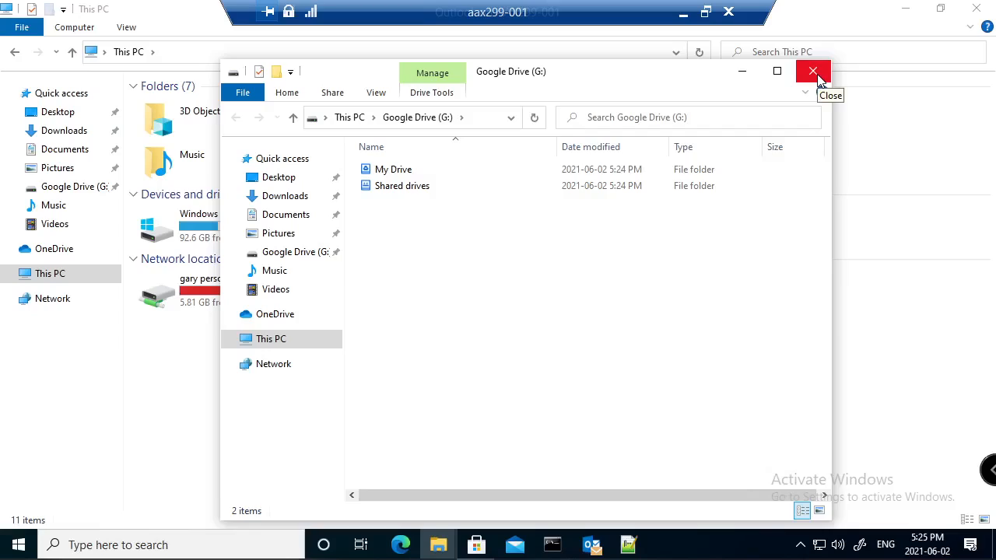
click(815, 74)
click(607, 222)
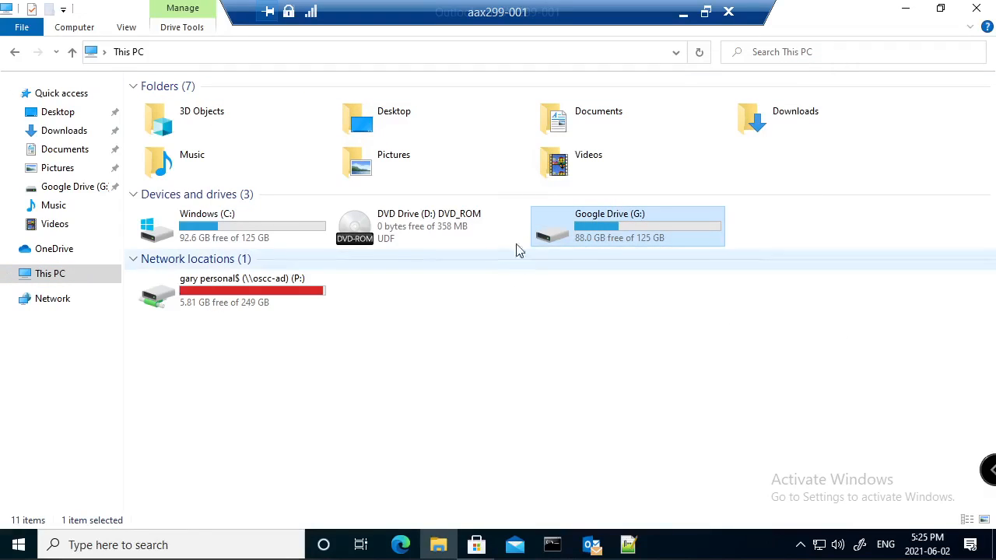
double_click(620, 223)
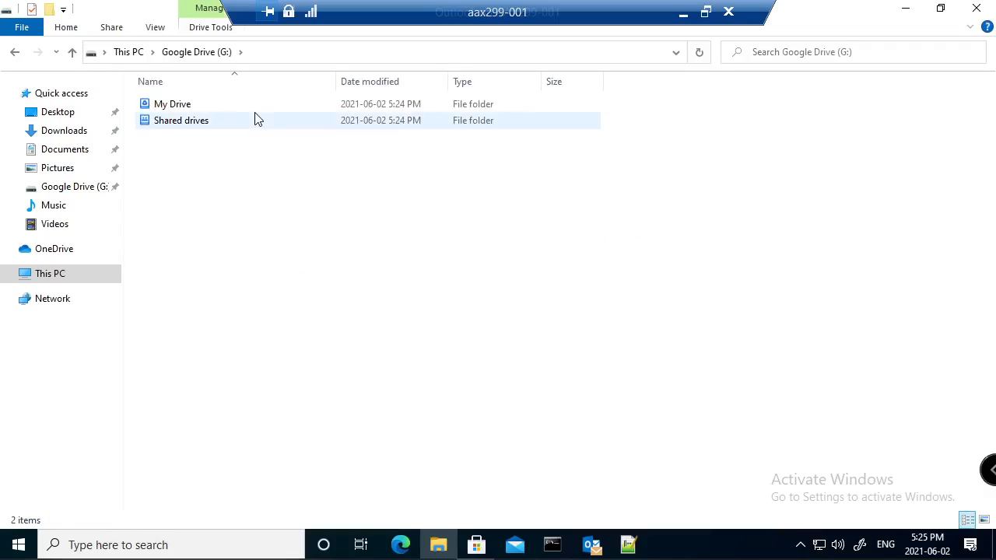
- Open My Drive > Classroom > Computer Science 200 Spring 2021, then close File Explorer
double_click(165, 104)
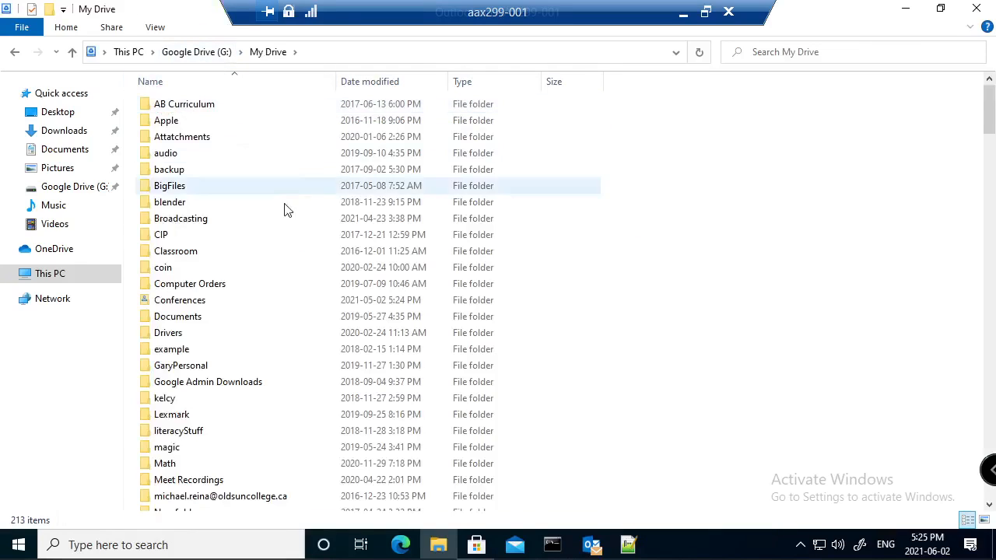
click(181, 251)
double_click(207, 253)
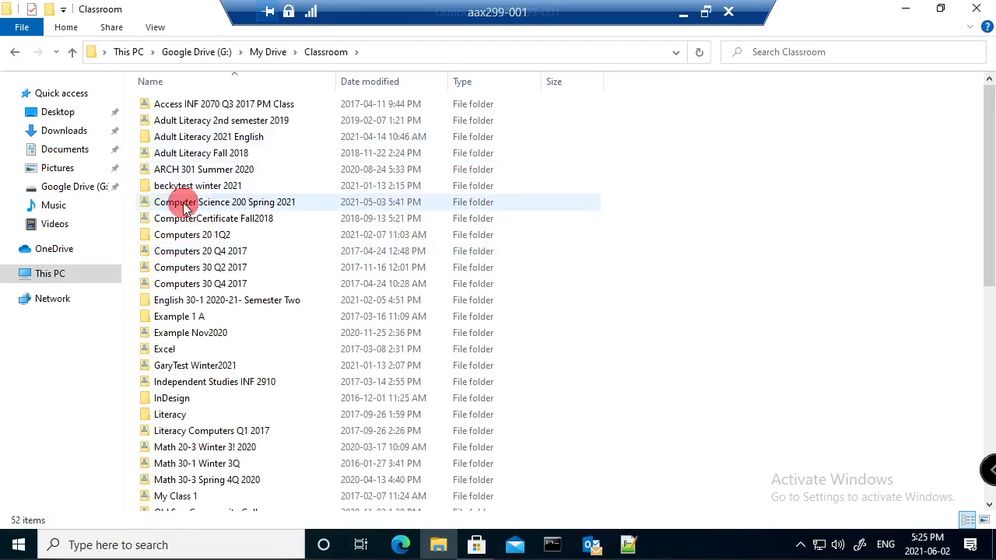
click(180, 201)
double_click(181, 203)
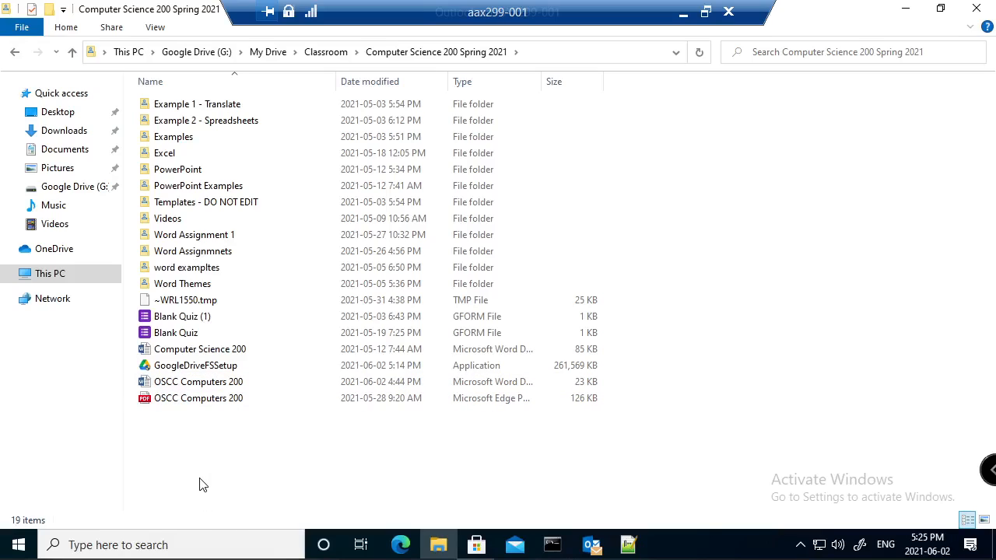
click(973, 11)
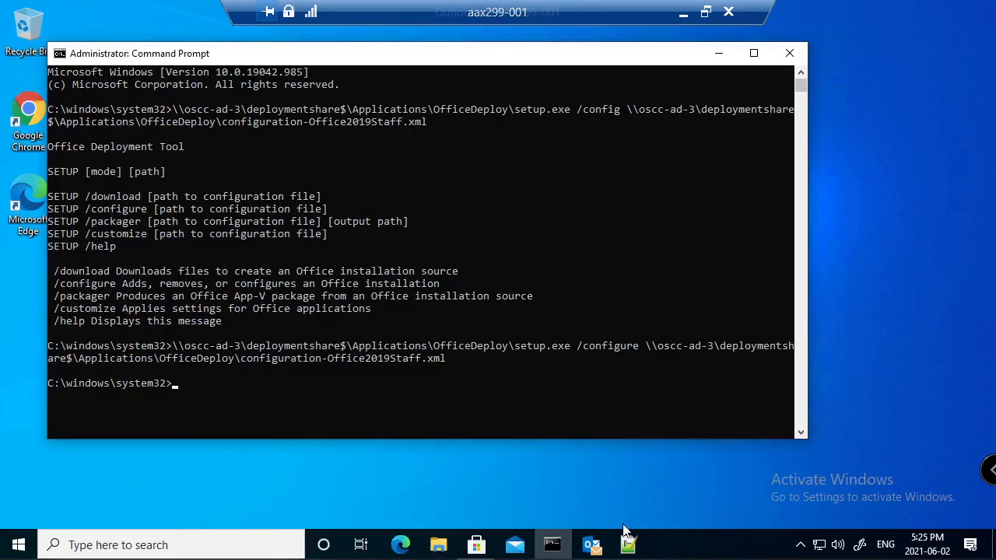
- Minimize the remote session and switch to Some Foods Solve In Class.docx in Word
click(685, 11)
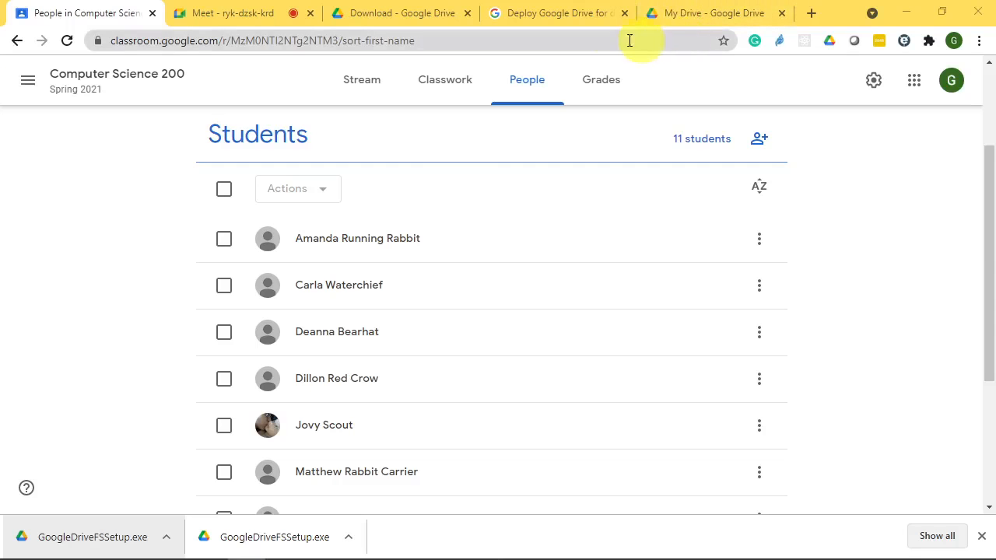
mouse_move(467, 543)
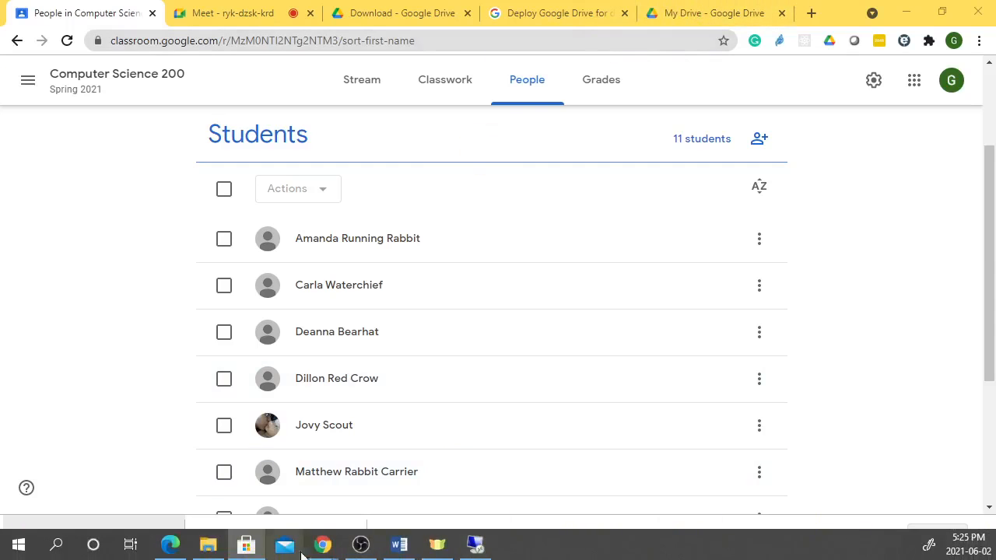
click(398, 544)
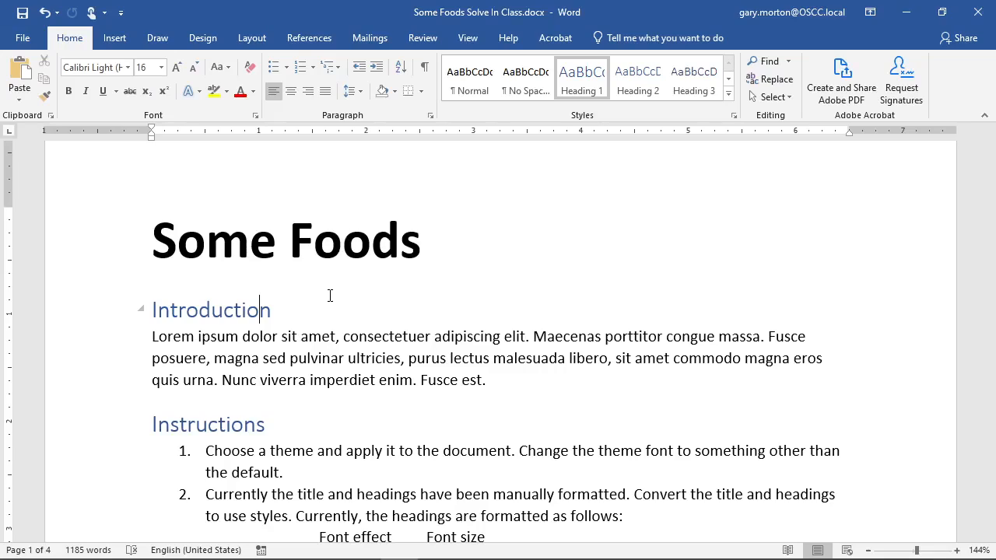
- Replace the manual bold on the 'Some Foods' heading with the Title style
click(290, 312)
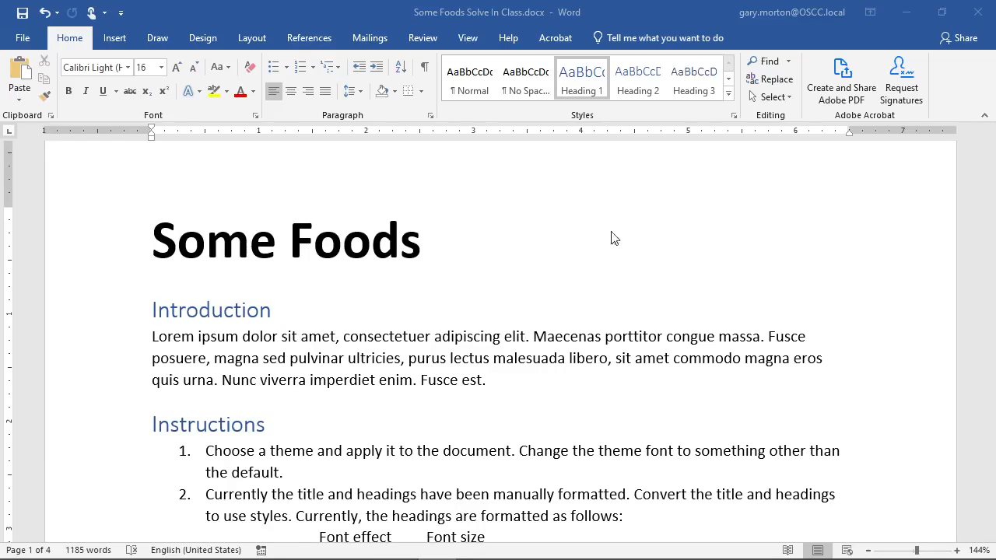
click(521, 238)
click(268, 244)
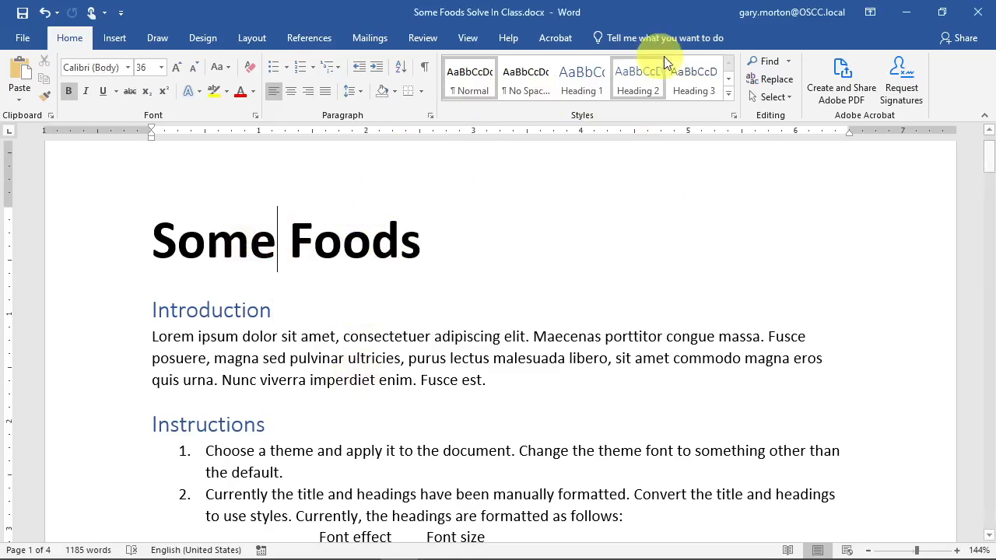
click(730, 78)
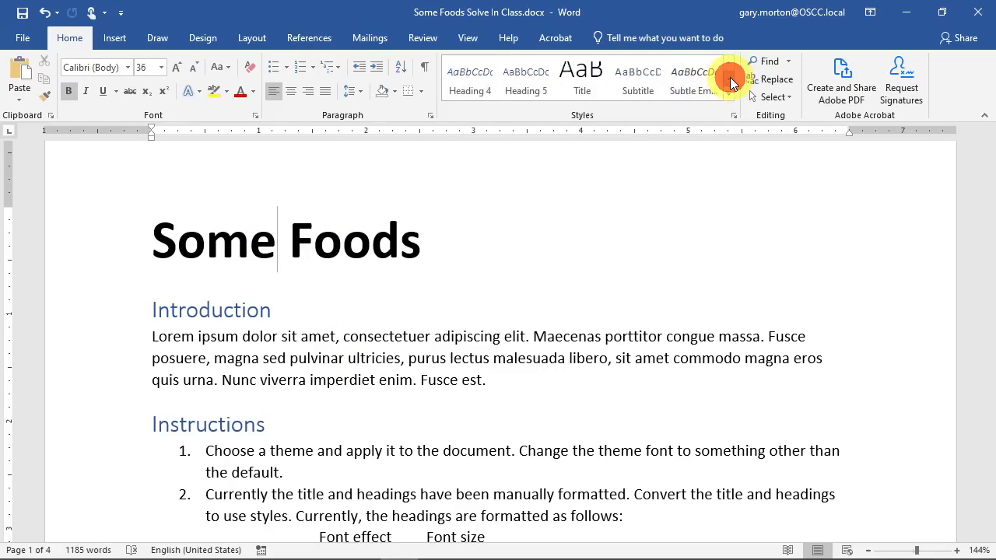
click(577, 71)
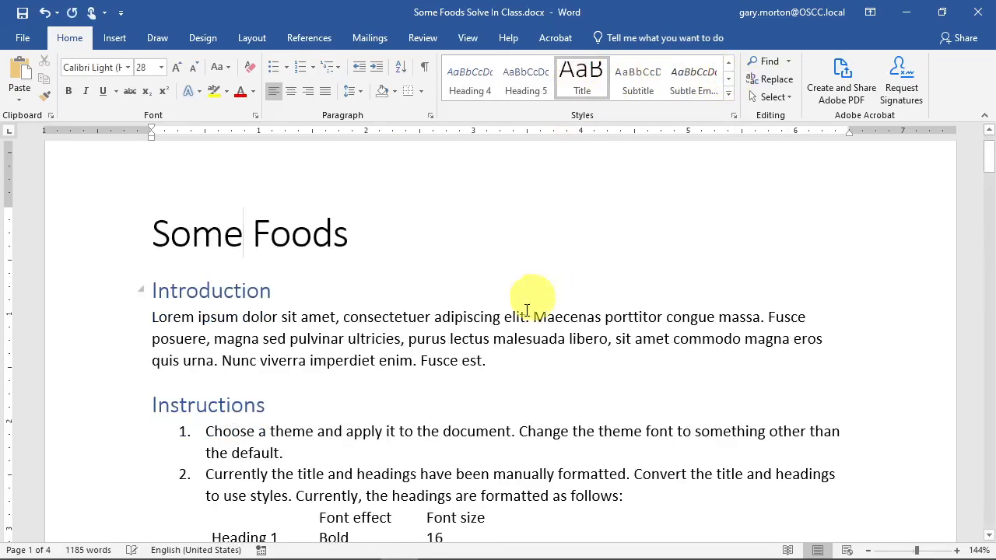
click(267, 293)
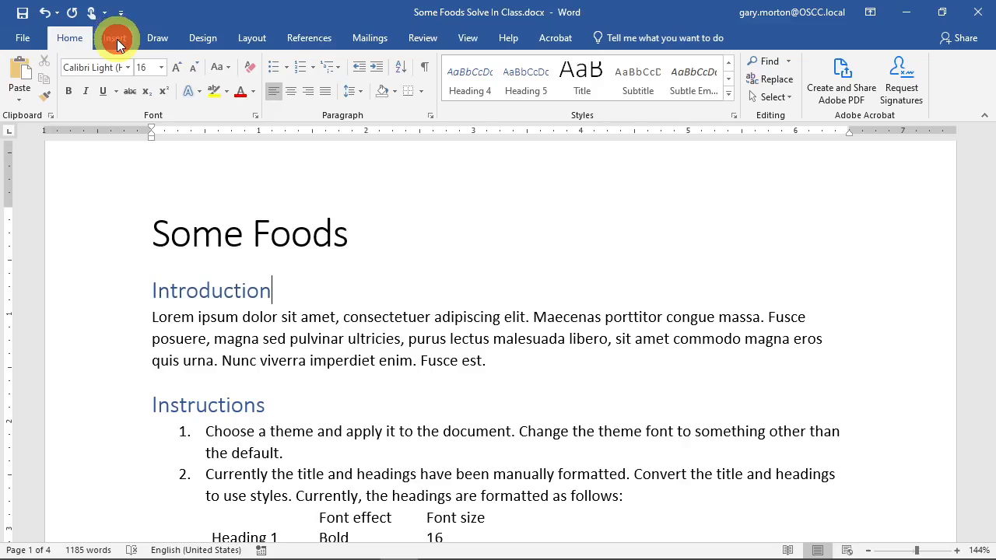
- Apply the Shaded style set to the document from the Design tab
click(211, 40)
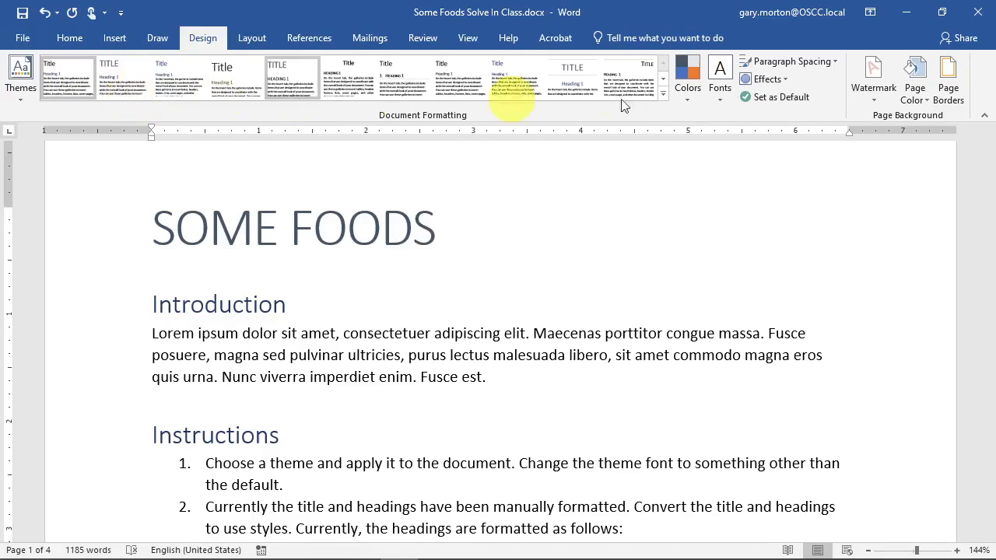
click(664, 80)
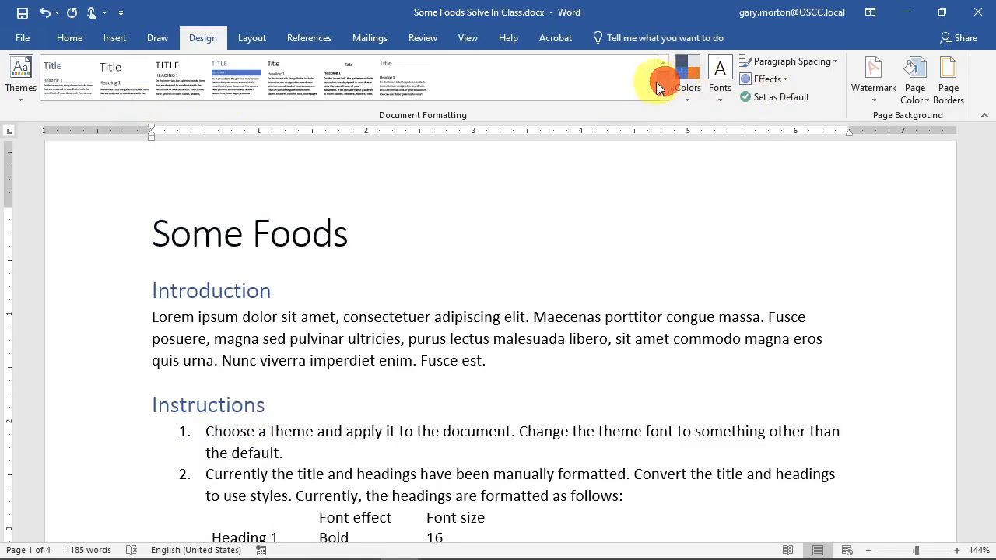
click(227, 81)
- Review the restyled document and bring up the theme Colors gallery
scroll(745, 402, down, 5)
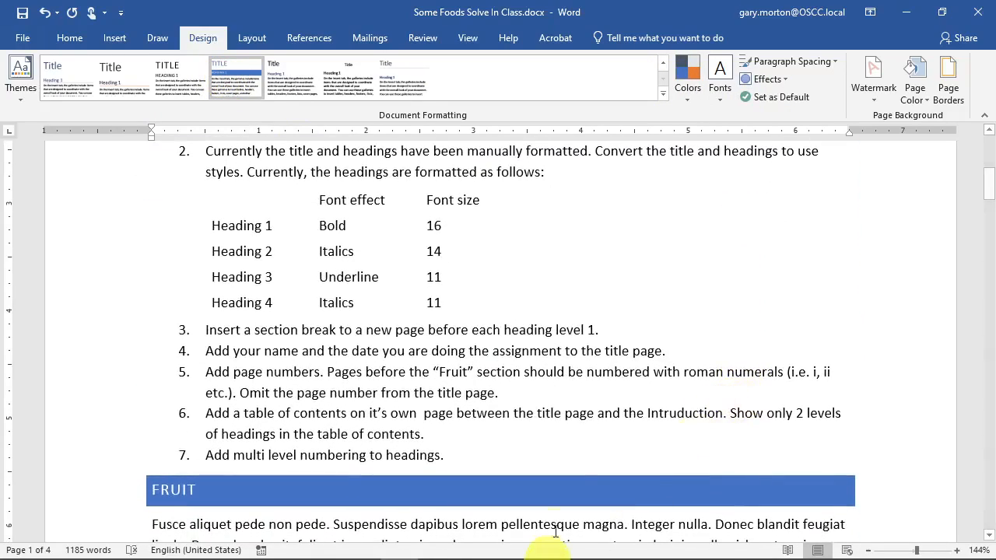
scroll(474, 378, down, 4)
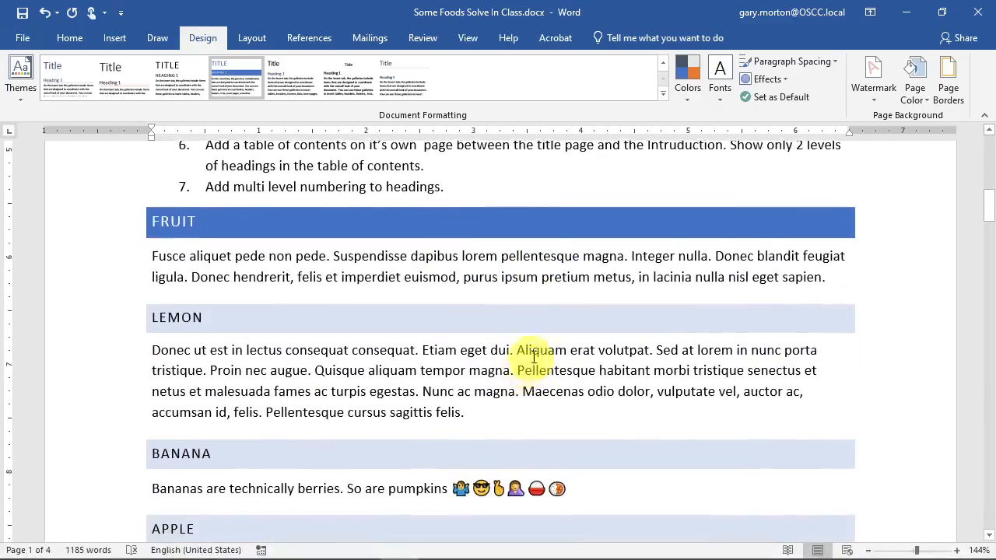
scroll(536, 357, down, 15)
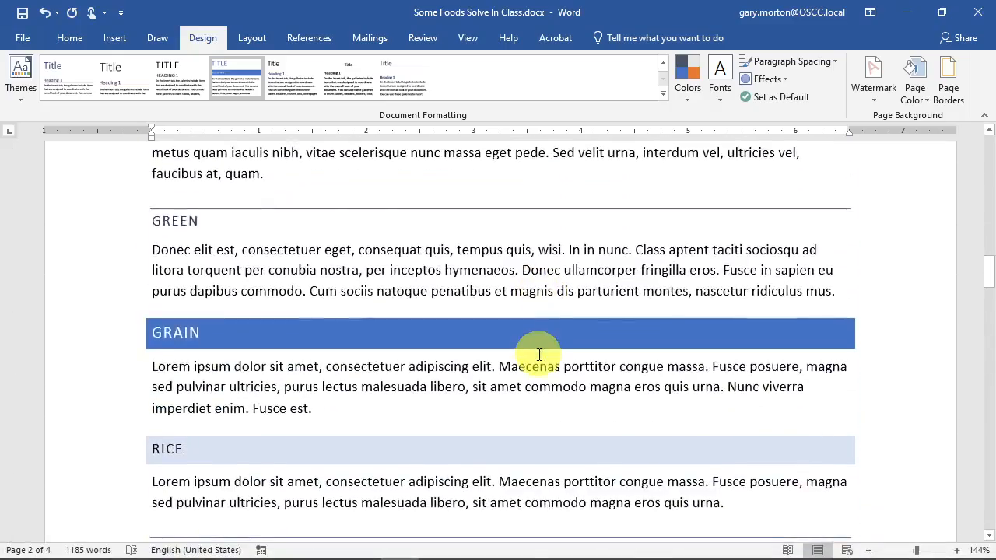
scroll(538, 354, down, 5)
scroll(539, 355, up, 20)
scroll(538, 355, up, 2)
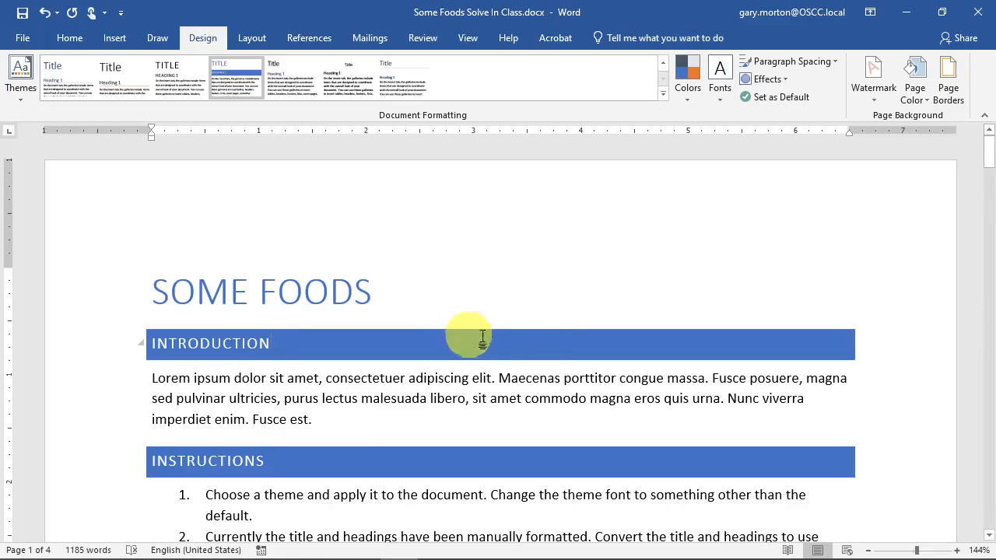
click(684, 92)
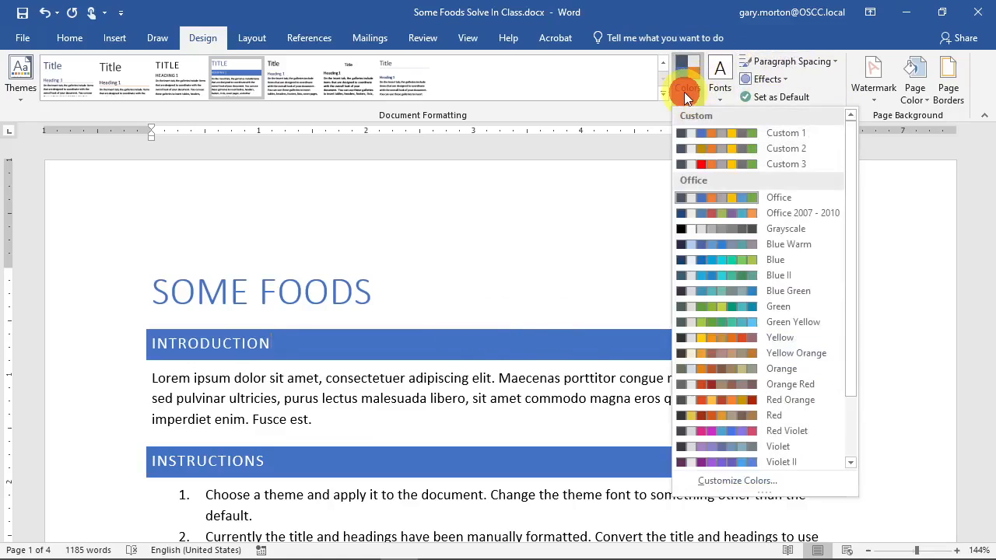
- Choose the Green theme colour palette for the document
click(712, 304)
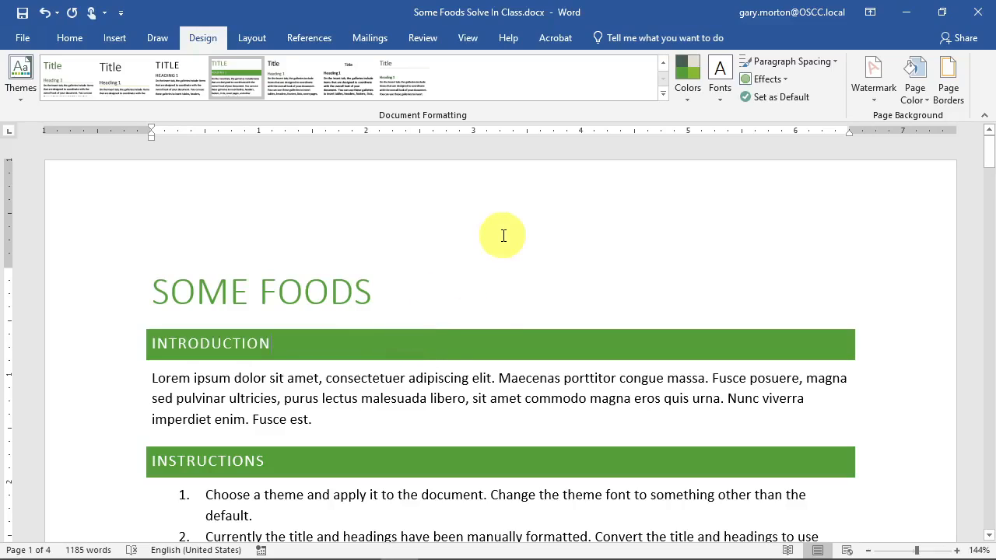
- Read instruction 3 about next-page section breaks in the solved PDF, then return to Word
key(alt+Tab)
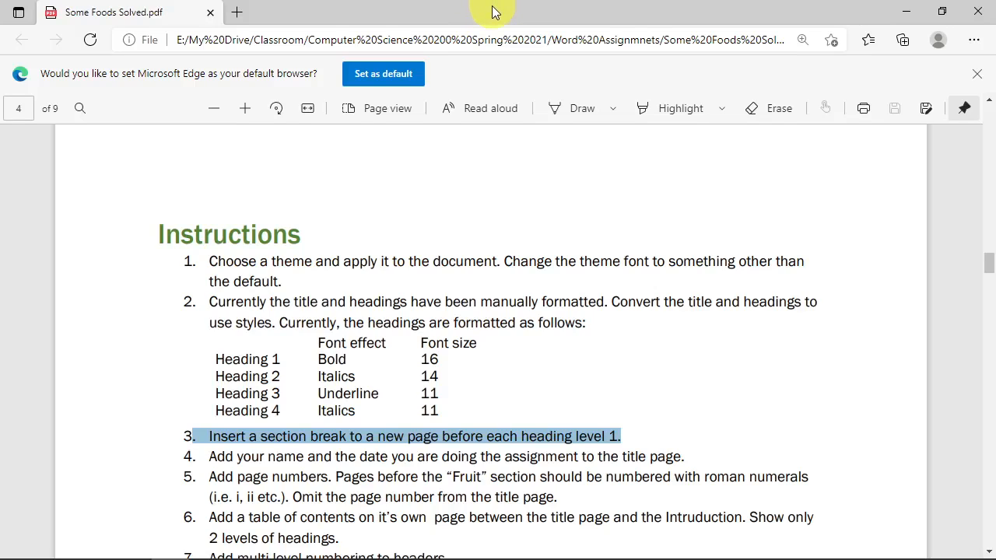
drag(495, 13, 995, 241)
click(156, 345)
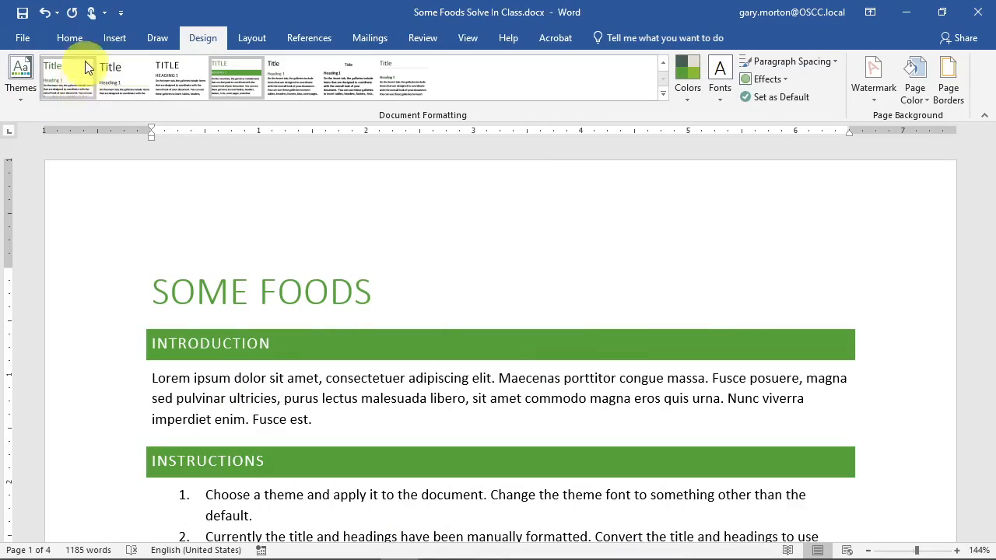
- Insert a Next Page section break before the INTRODUCTION heading
click(71, 38)
click(153, 345)
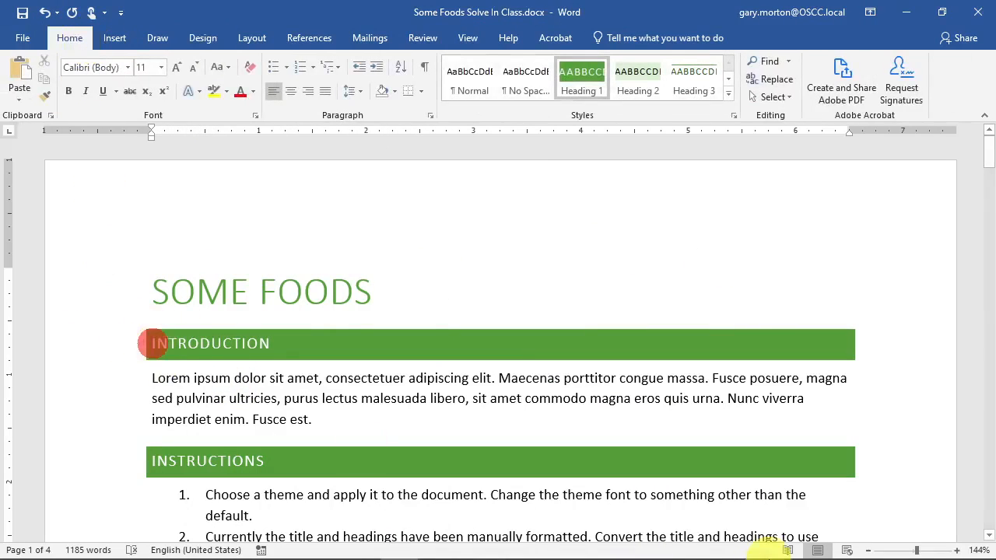
key(Left)
key(Right)
key(Right)
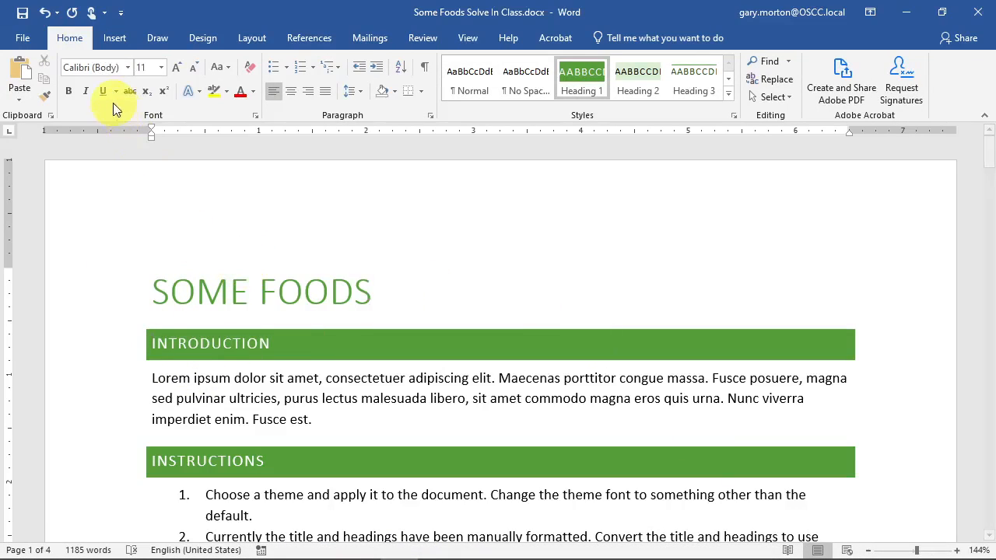
click(247, 36)
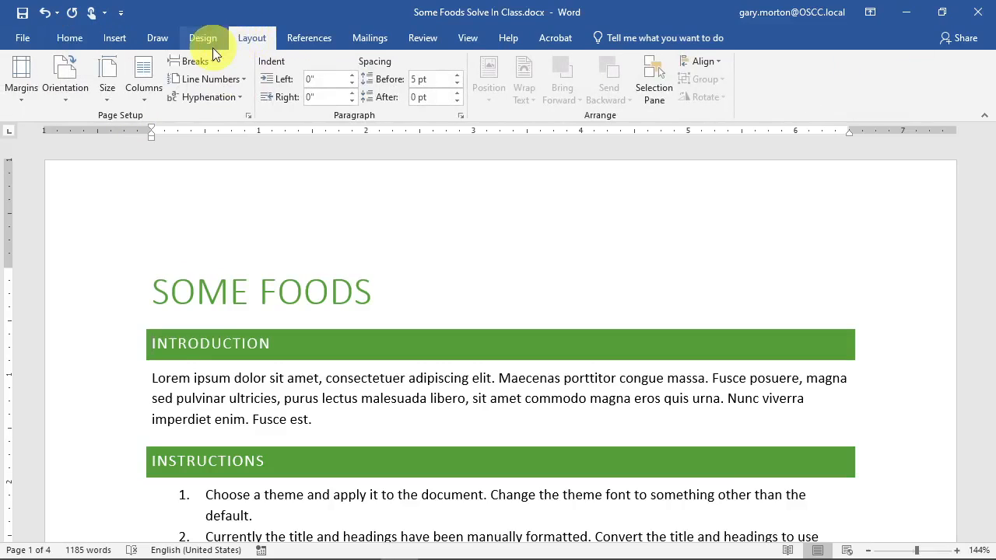
click(202, 59)
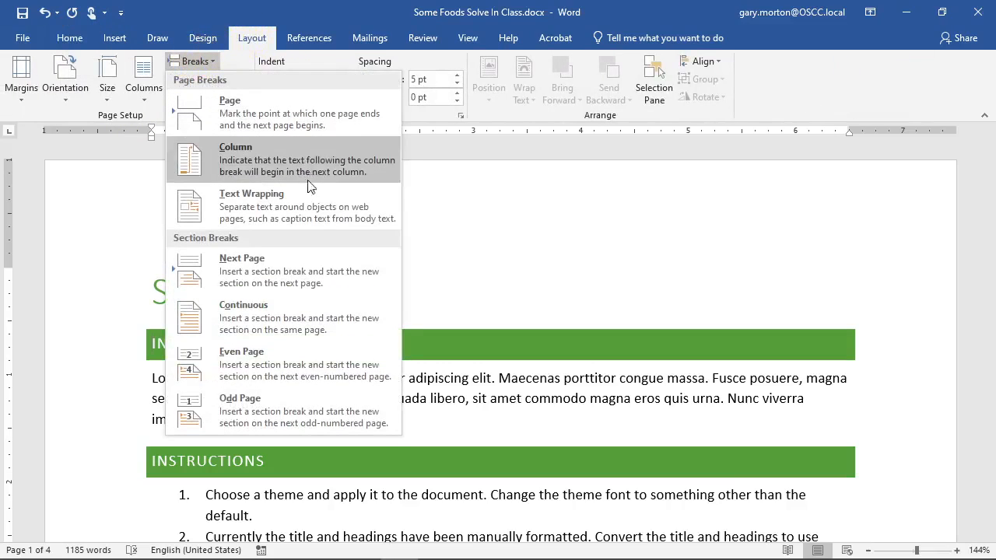
click(243, 279)
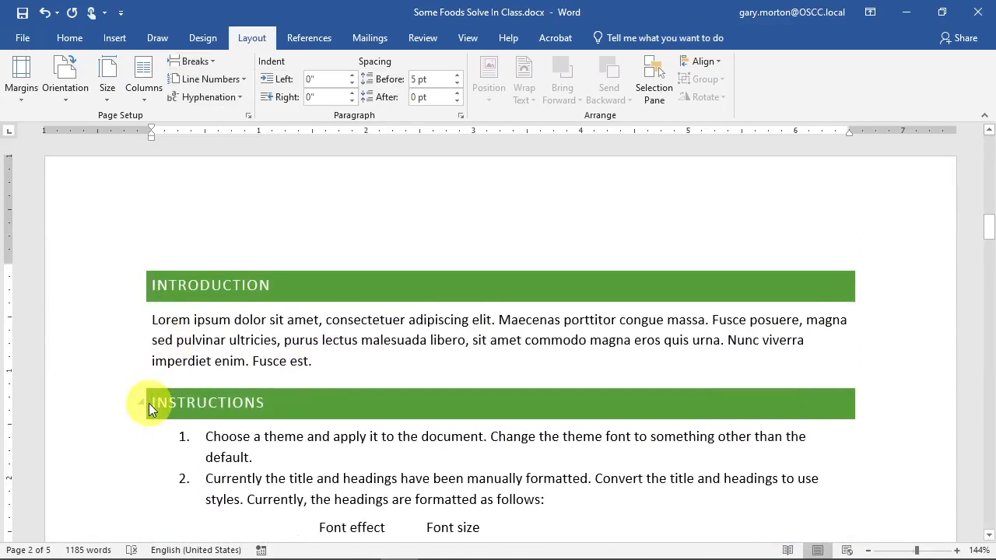
- Add Next Page section breaks before the INSTRUCTIONS and FRUIT headings
click(154, 404)
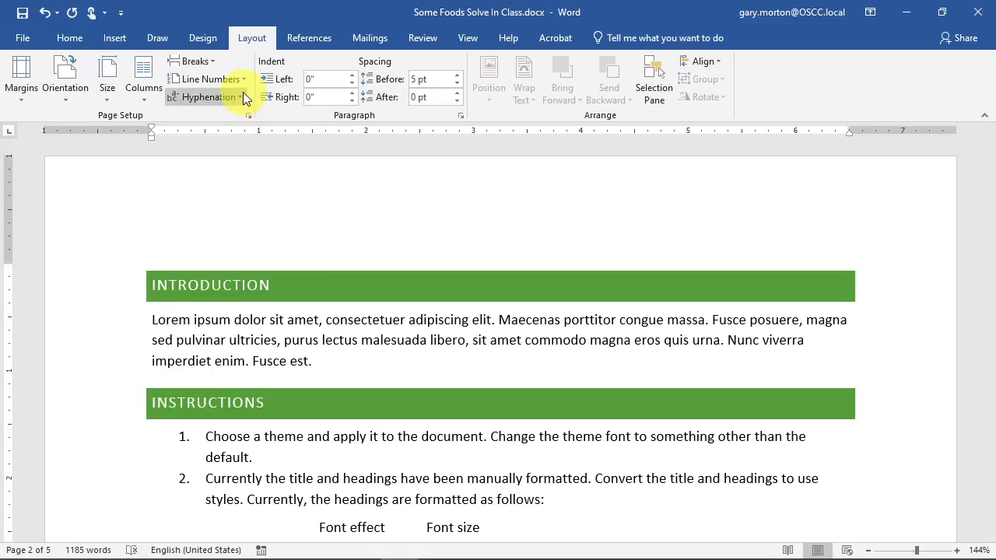
click(206, 60)
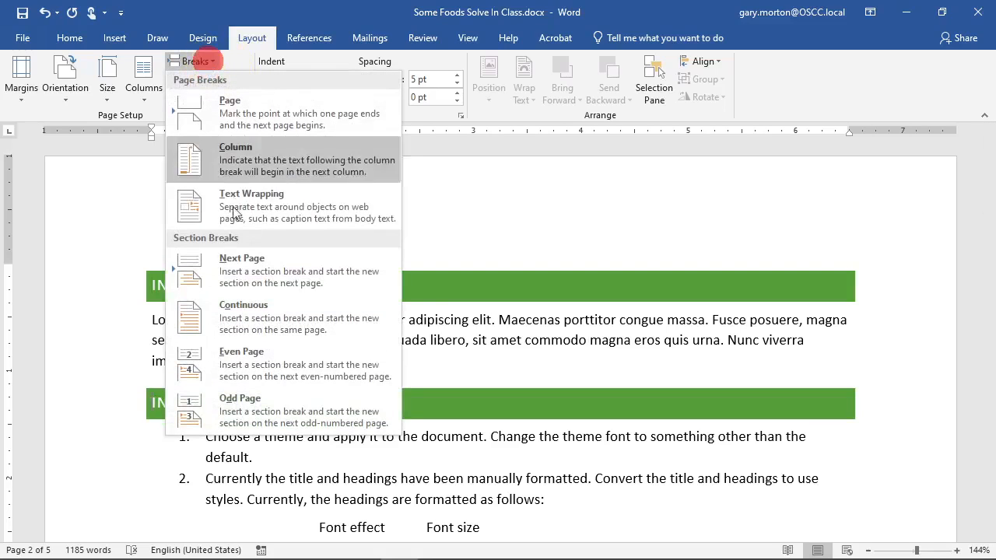
click(241, 268)
scroll(316, 325, down, 8)
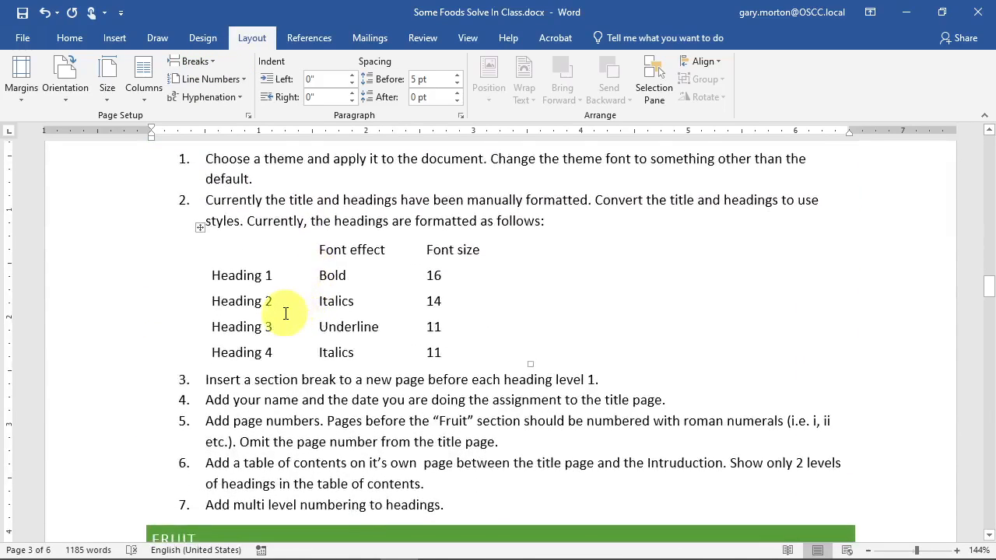
click(150, 324)
click(199, 60)
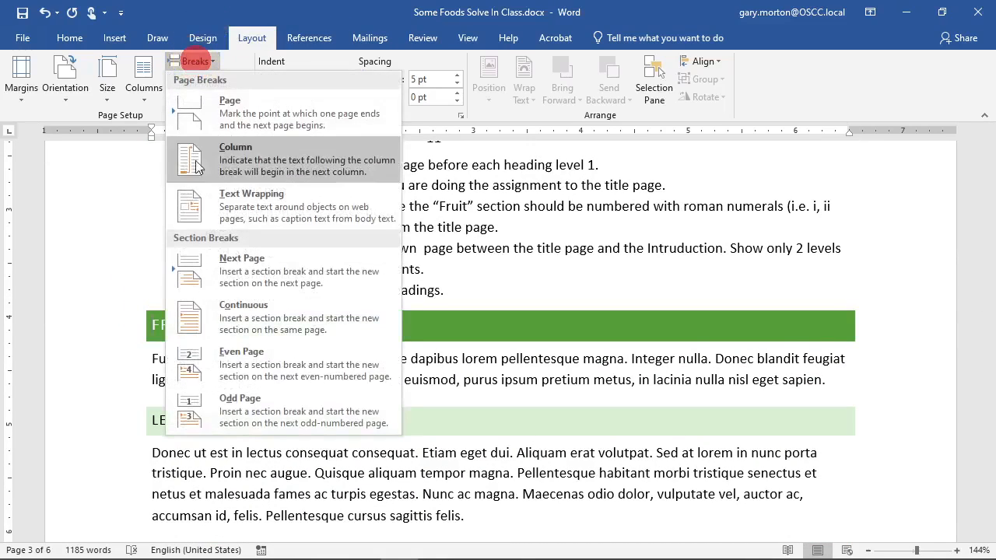
click(217, 262)
- Insert a Next Page section break before the GRAIN heading
scroll(240, 257, down, 12)
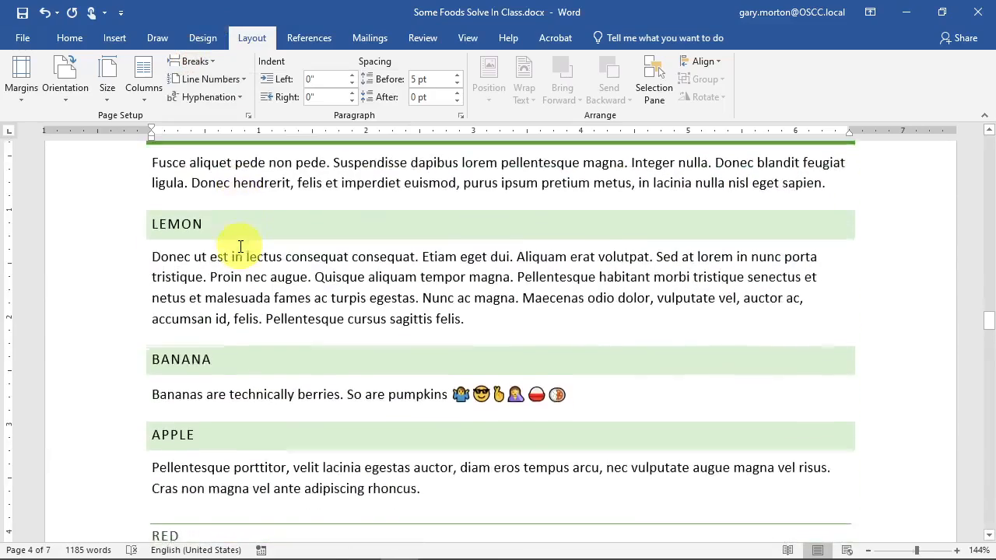
click(149, 246)
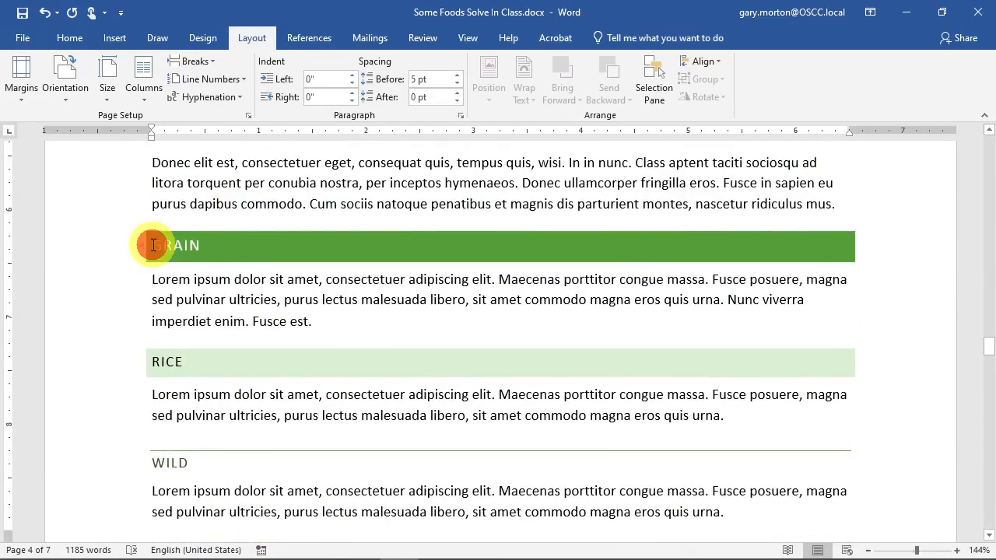
click(194, 60)
click(231, 278)
- Insert a Next Page section break before the DESERT heading
scroll(238, 267, down, 12)
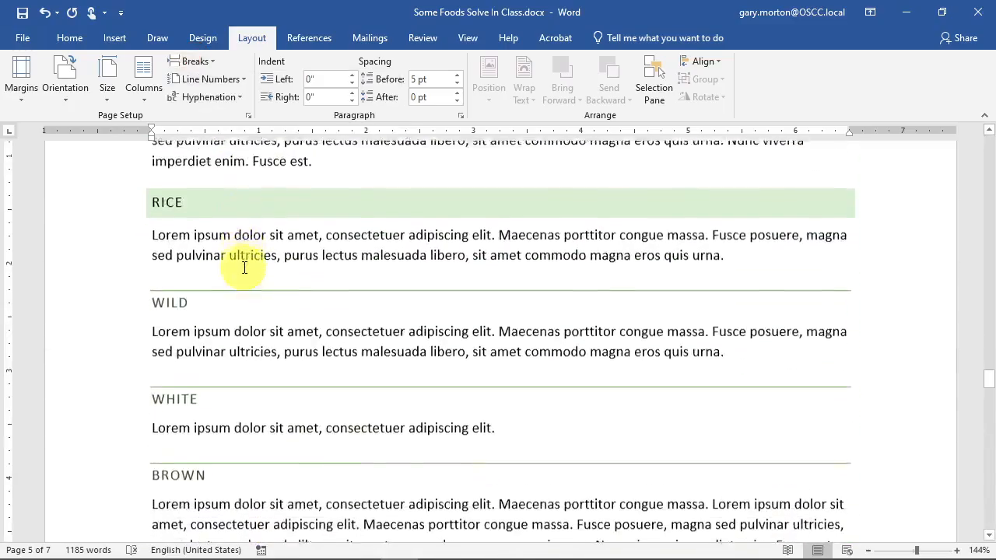
scroll(246, 269, up, 12)
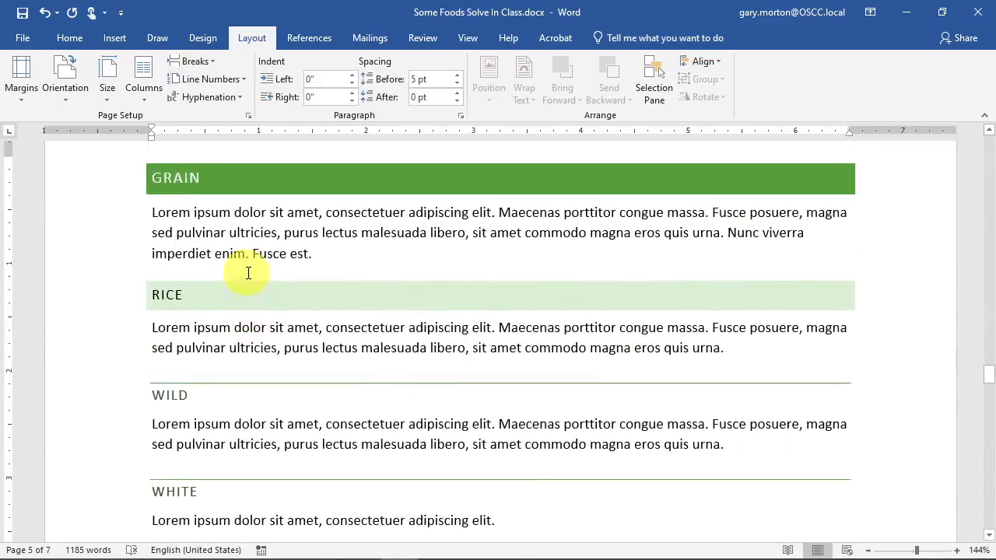
scroll(253, 266, down, 8)
scroll(258, 262, down, 15)
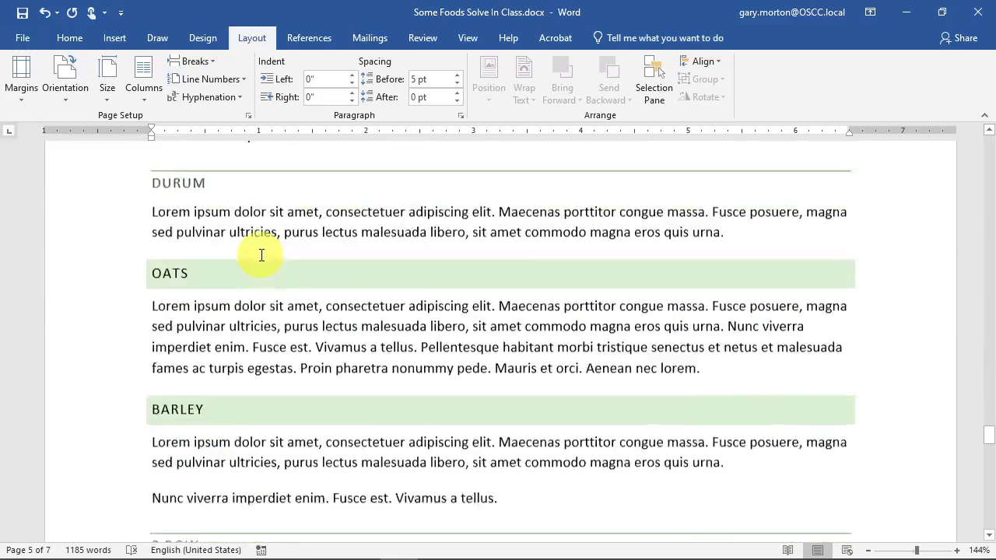
scroll(262, 255, down, 3)
scroll(262, 256, up, 4)
scroll(261, 257, down, 13)
scroll(260, 258, down, 3)
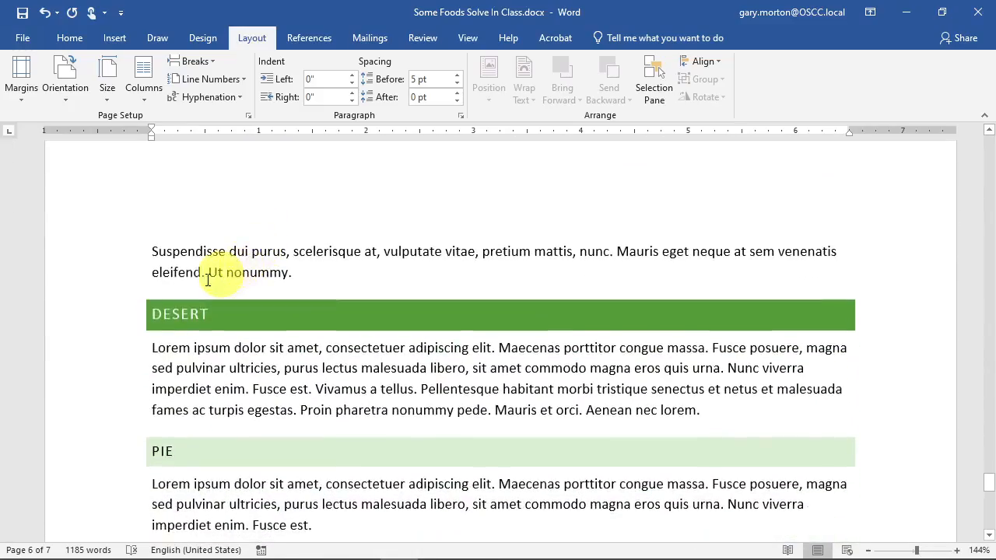
click(152, 315)
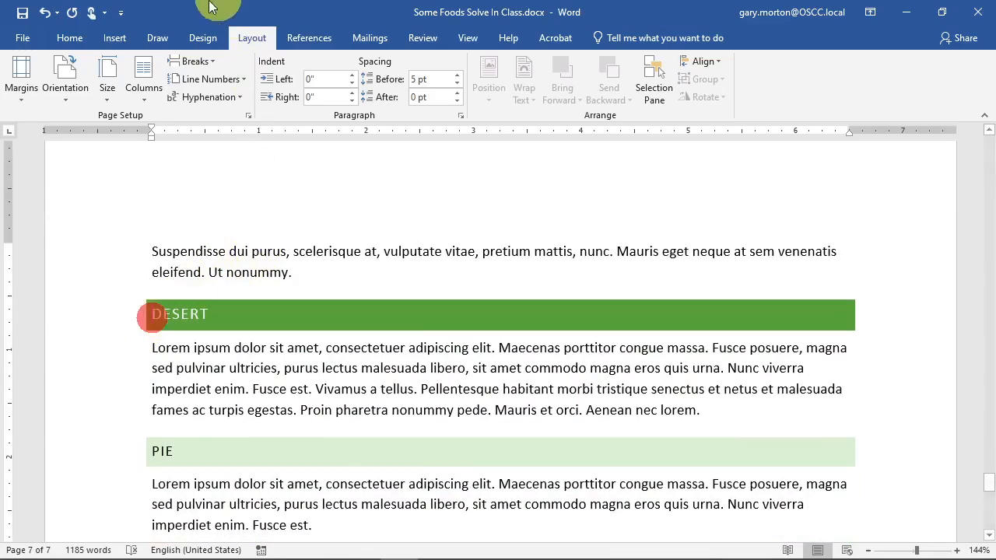
click(193, 61)
click(233, 263)
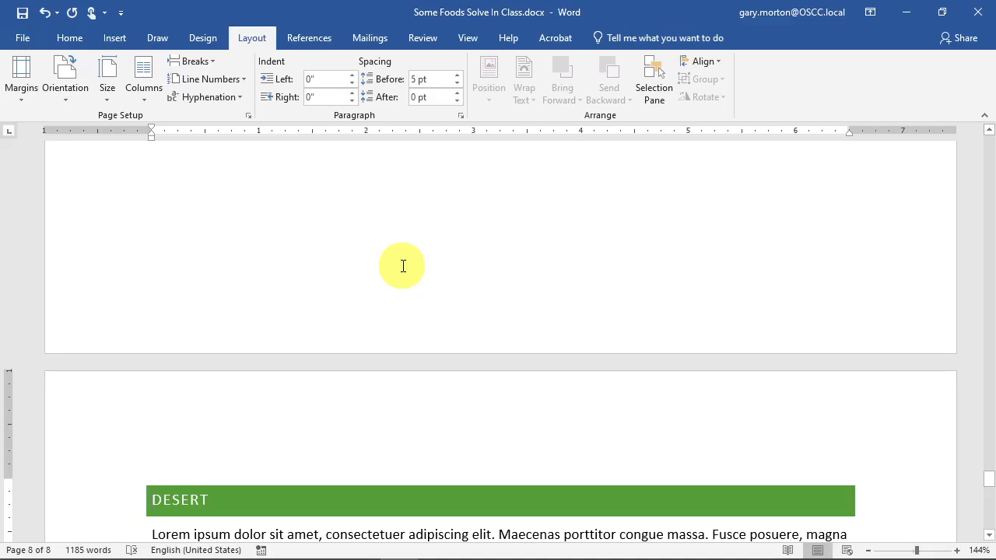
- Scroll through the 8-page document to check the new section breaks
scroll(374, 291, down, 5)
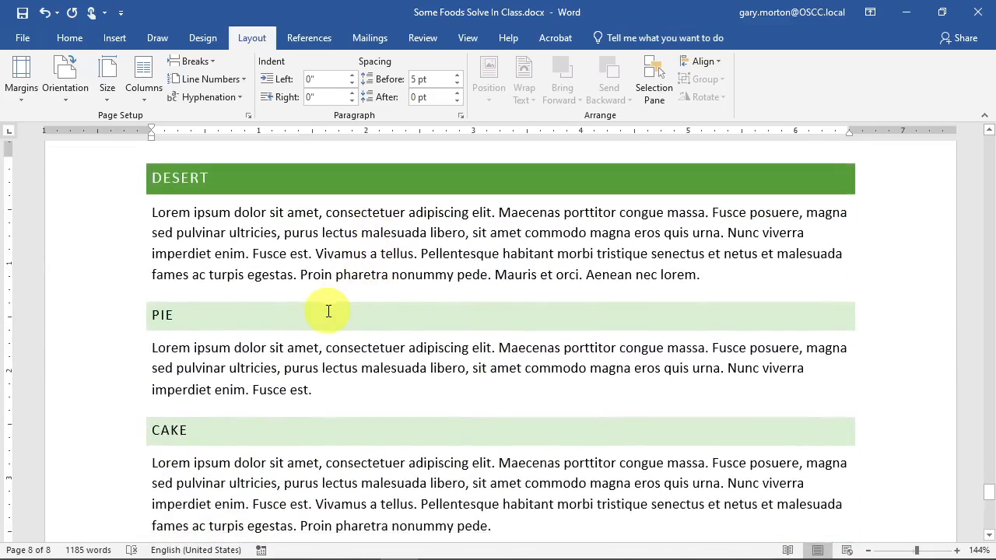
scroll(328, 311, down, 10)
scroll(343, 315, up, 5)
scroll(345, 329, up, 15)
scroll(346, 330, up, 15)
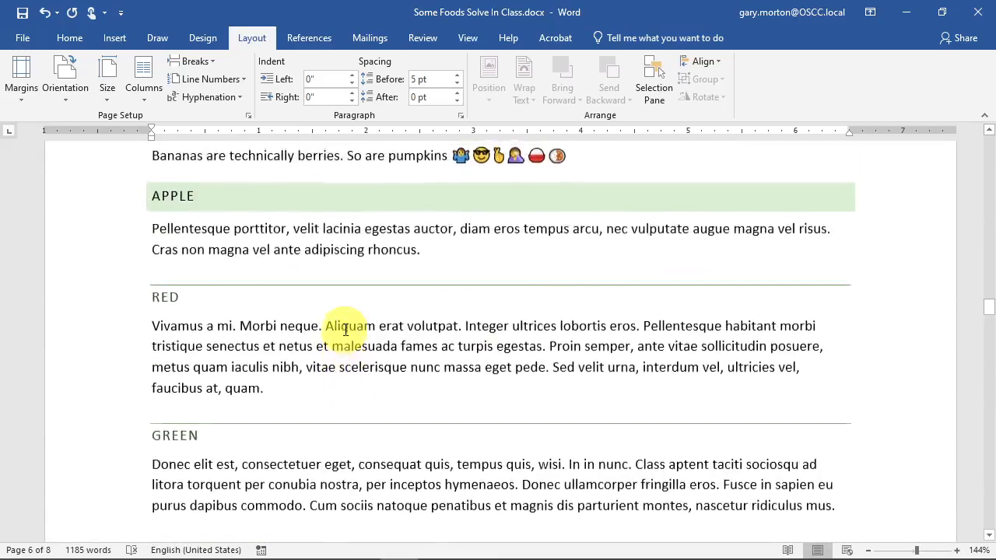
scroll(346, 330, up, 15)
scroll(345, 329, up, 3)
scroll(345, 329, down, 2)
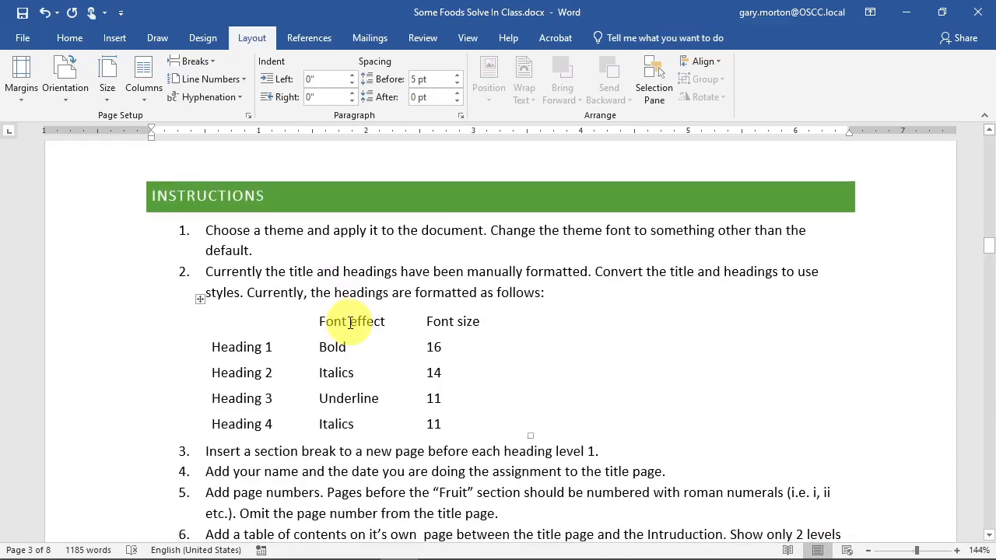
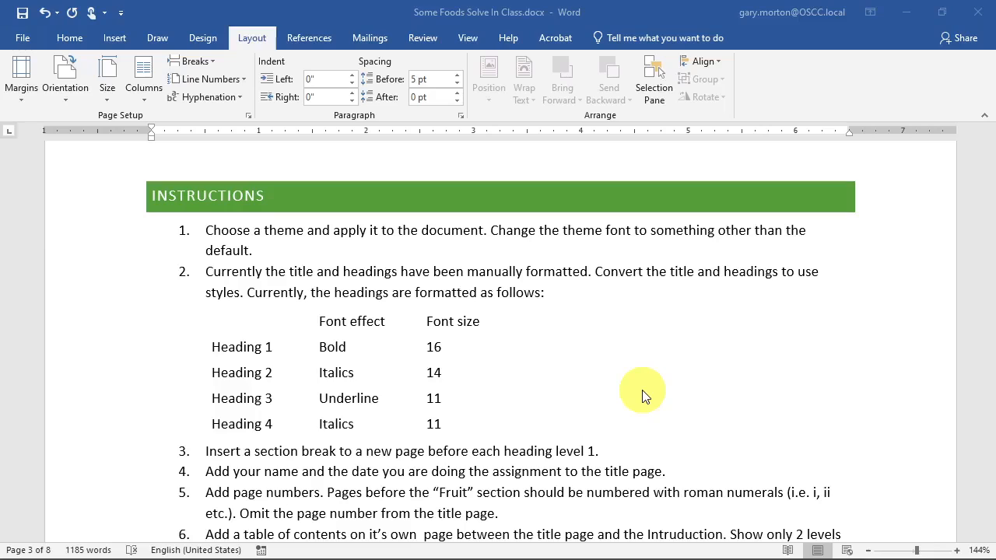
- Duplicate Some Foods.docx in the Word Assignmnets folder and rename the copy Some Foods Test.docx
key(alt+Tab)
click(150, 173)
key(ctrl+c)
key(ctrl+v)
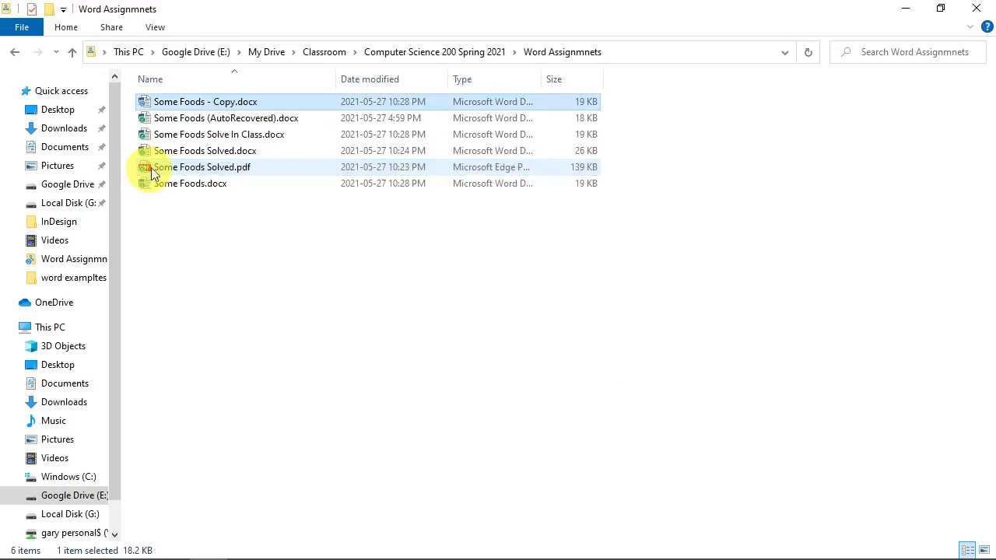
click(249, 101)
click(243, 101)
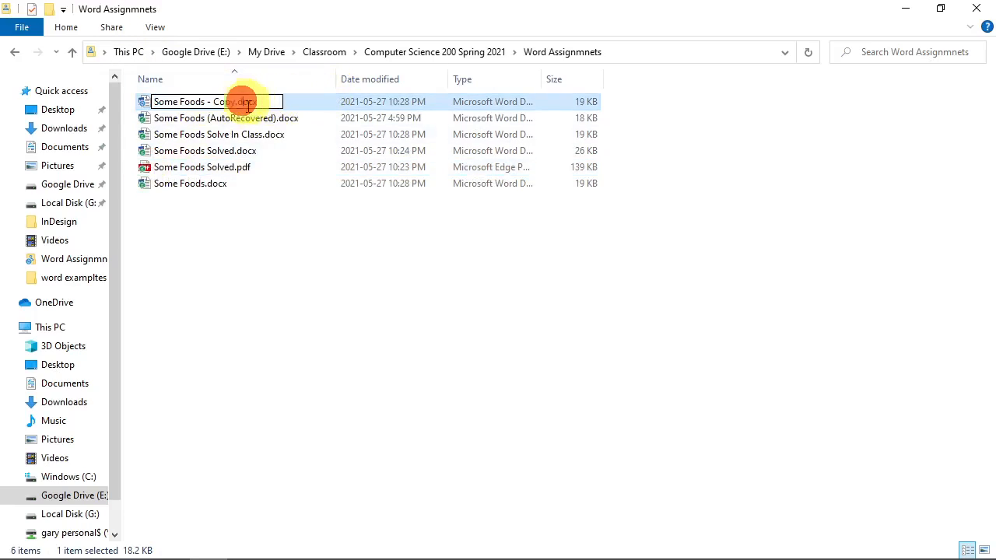
key(BackSpace)
key(BackSpace)
key(BackSpace)
key(BackSpace)
key(BackSpace)
key(BackSpace)
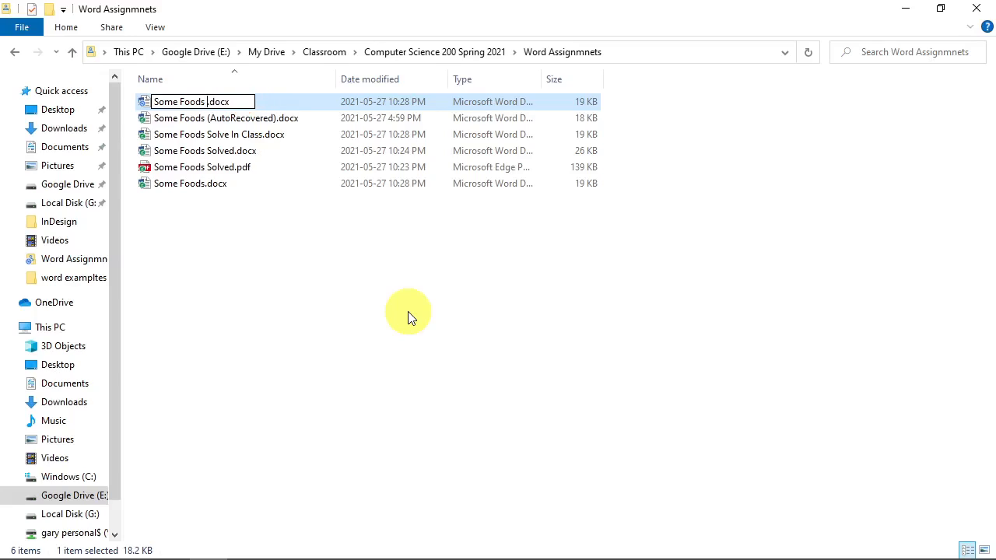
text(Test)
key(Return)
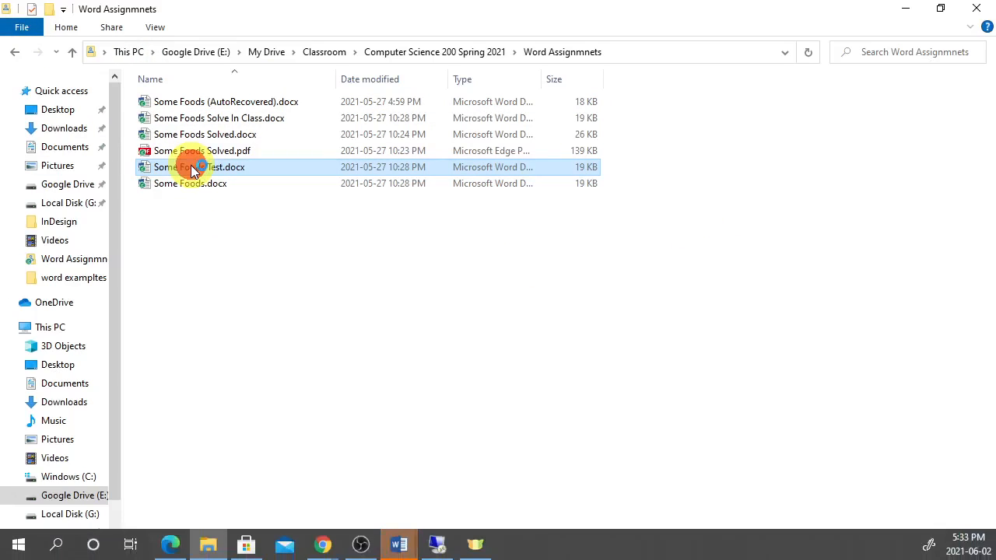
- In Some Foods Test, apply Heading 1 to the Introduction and Instructions headings
mouse_move(399, 545)
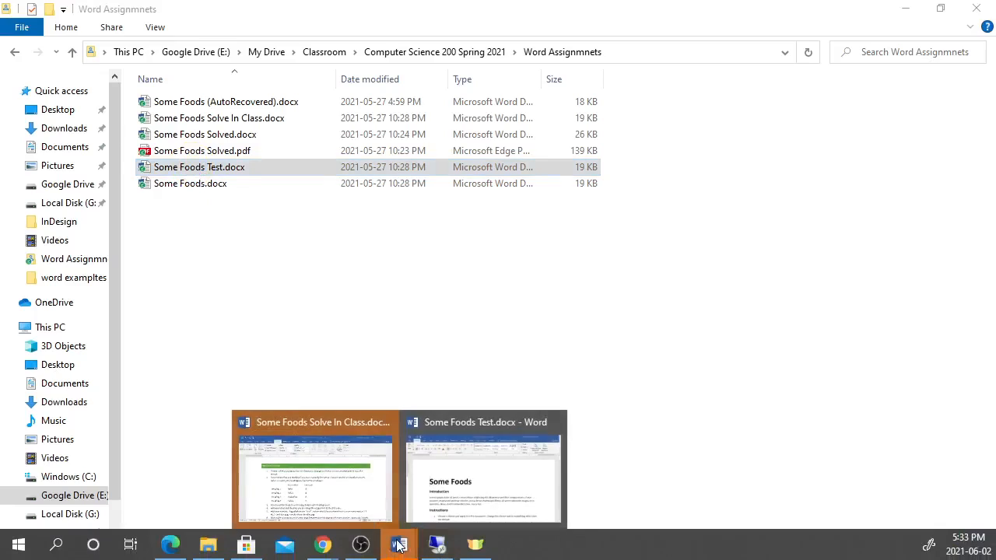
click(511, 443)
click(232, 364)
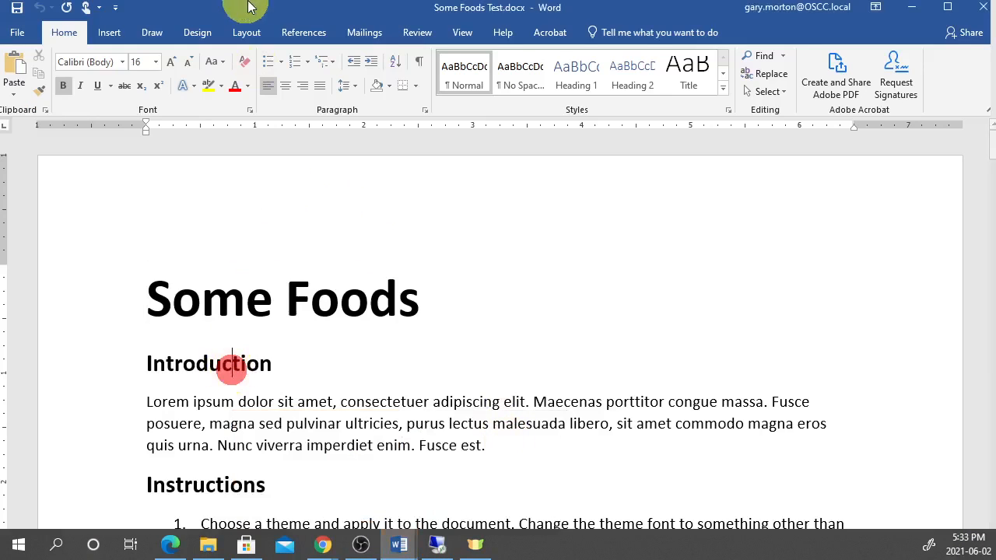
click(576, 74)
click(190, 484)
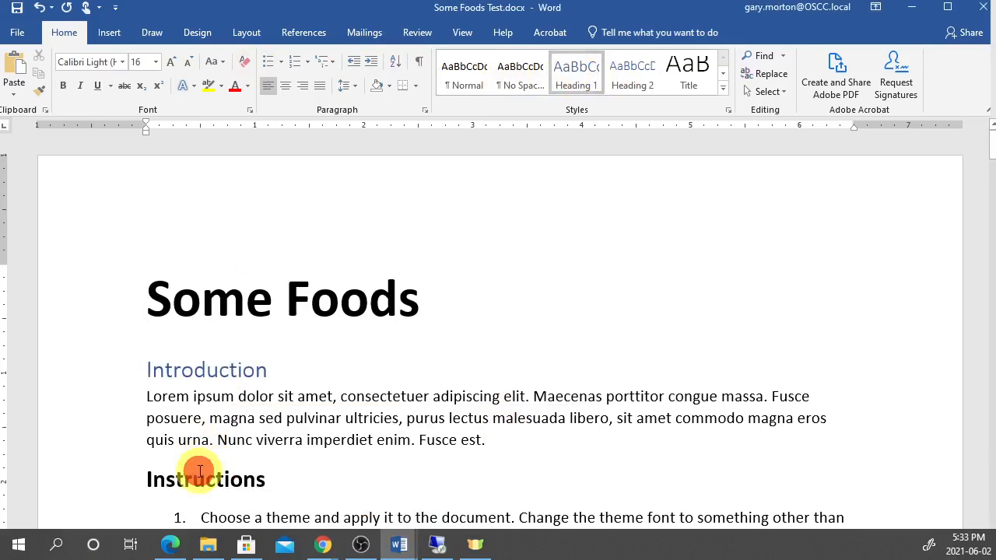
click(576, 74)
- Apply Heading 1 to the Fruit, Grain and Desert headings further down
scroll(391, 349, down, 9)
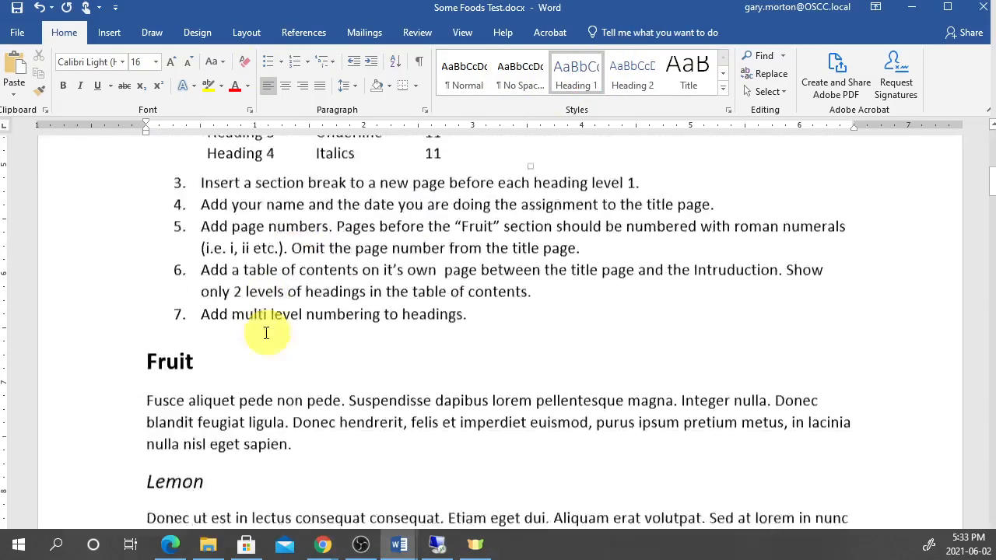
click(207, 245)
click(576, 75)
scroll(318, 288, down, 10)
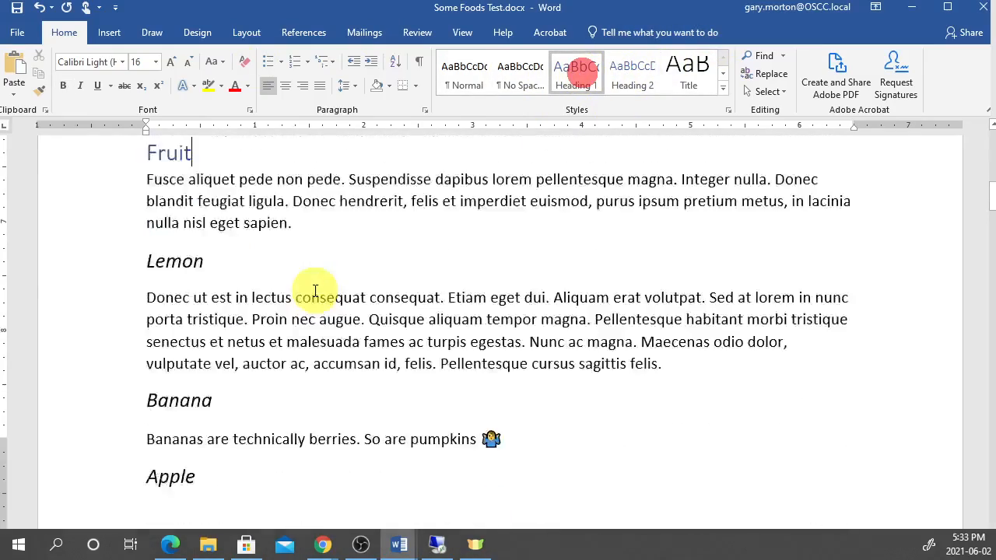
scroll(217, 325, down, 8)
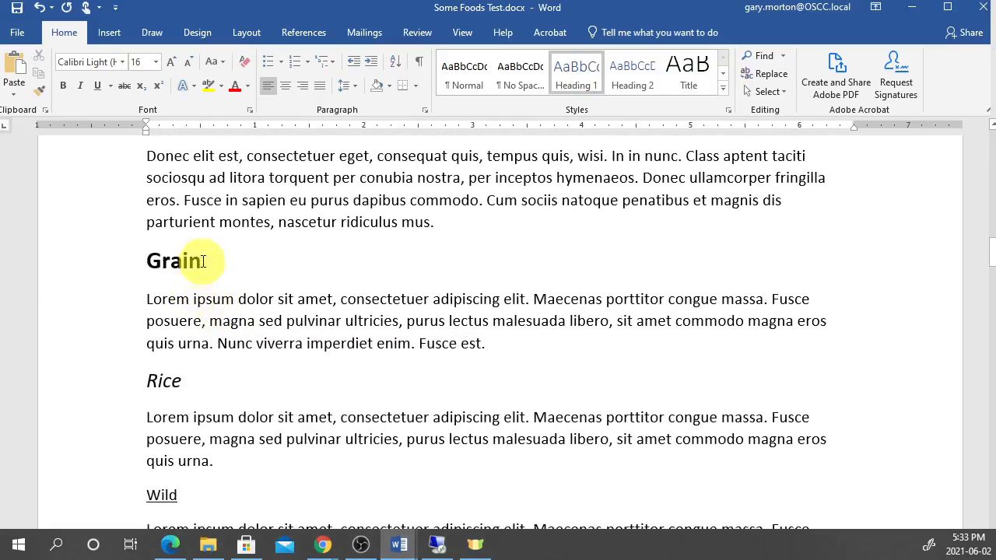
click(207, 259)
click(579, 69)
scroll(288, 382, down, 6)
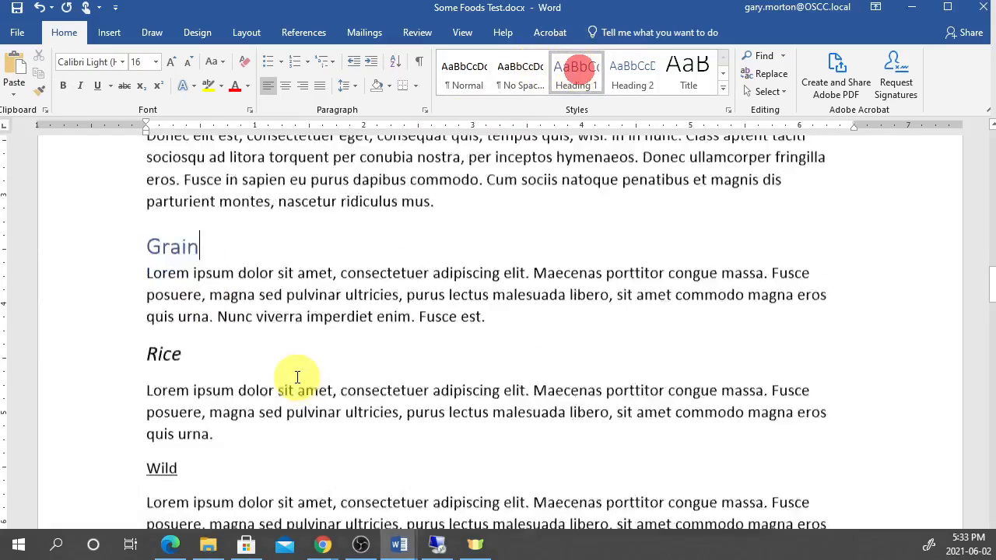
scroll(234, 327, down, 15)
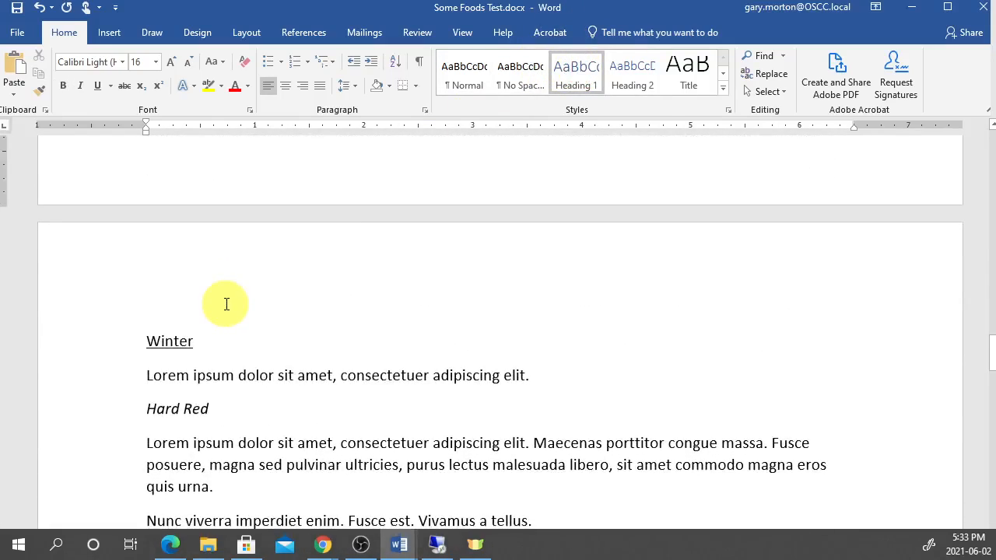
scroll(227, 304, down, 15)
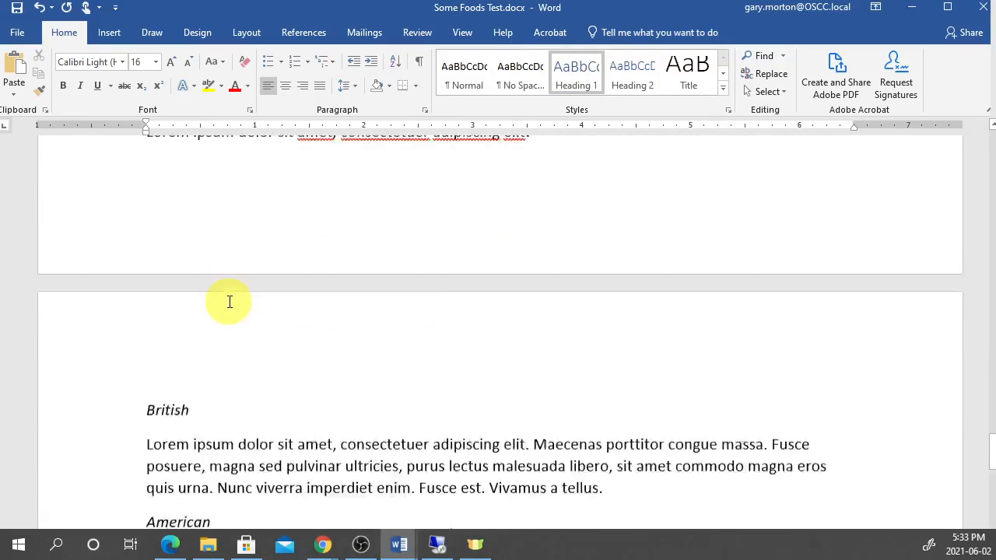
scroll(226, 296, down, 3)
click(233, 251)
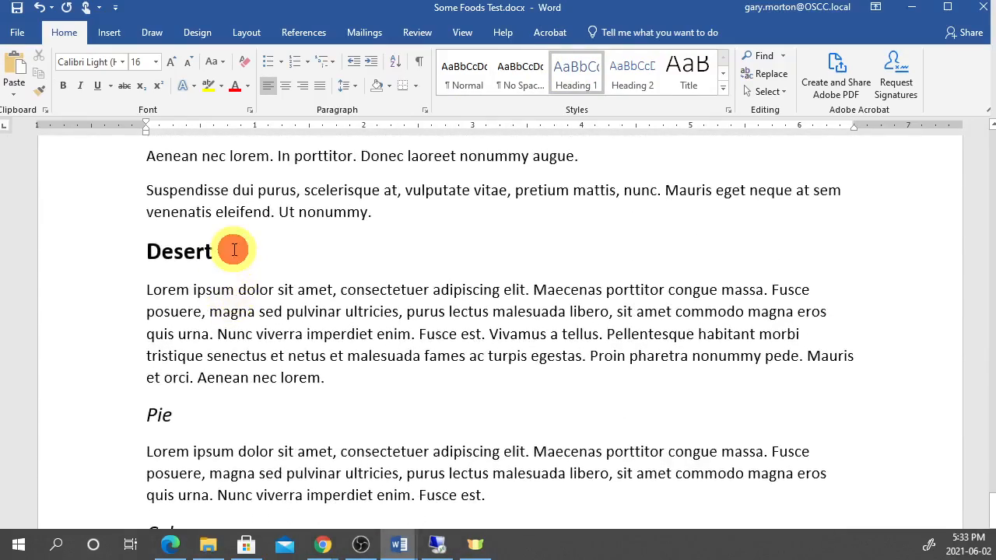
click(585, 74)
- Return to the top of the document and place the caret in Introduction
scroll(374, 323, down, 5)
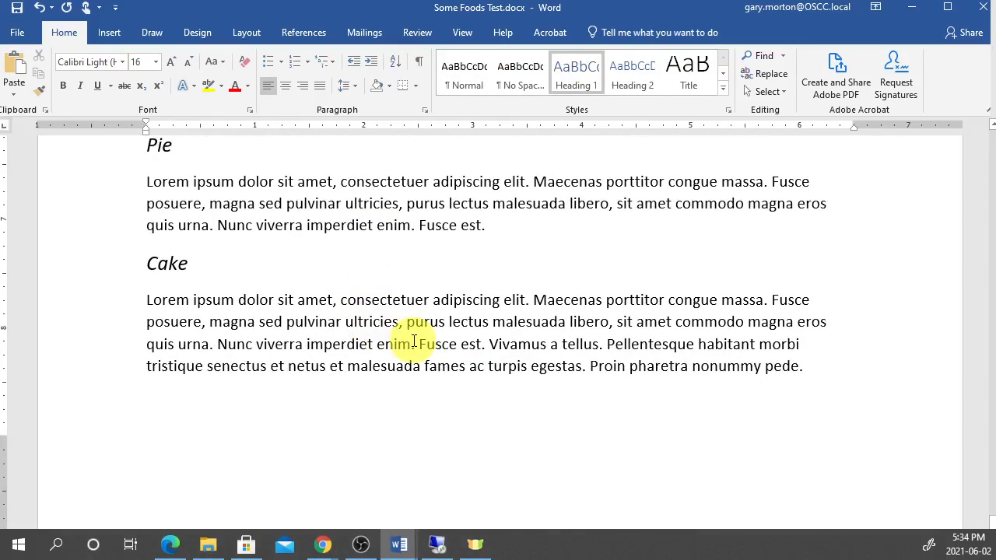
scroll(413, 344, up, 20)
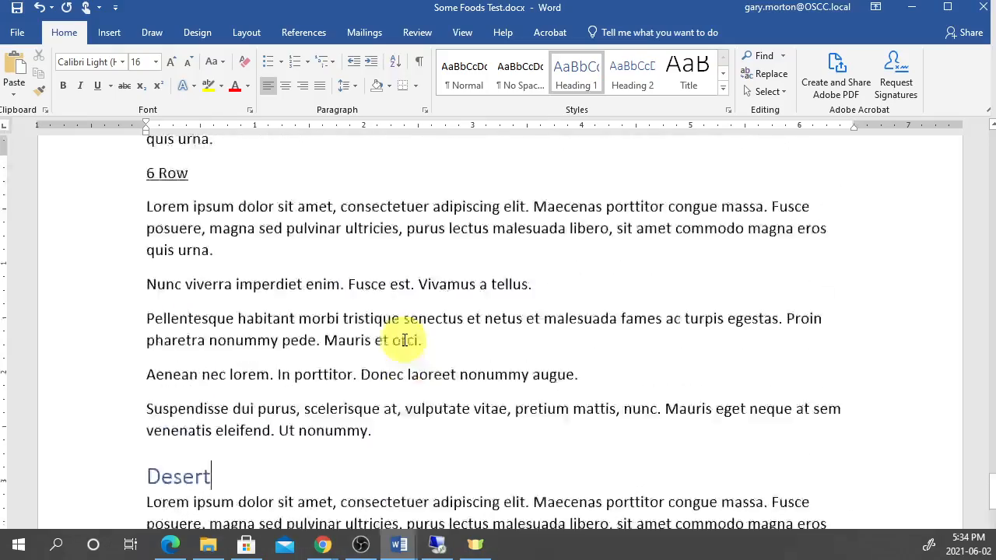
scroll(418, 356, up, 20)
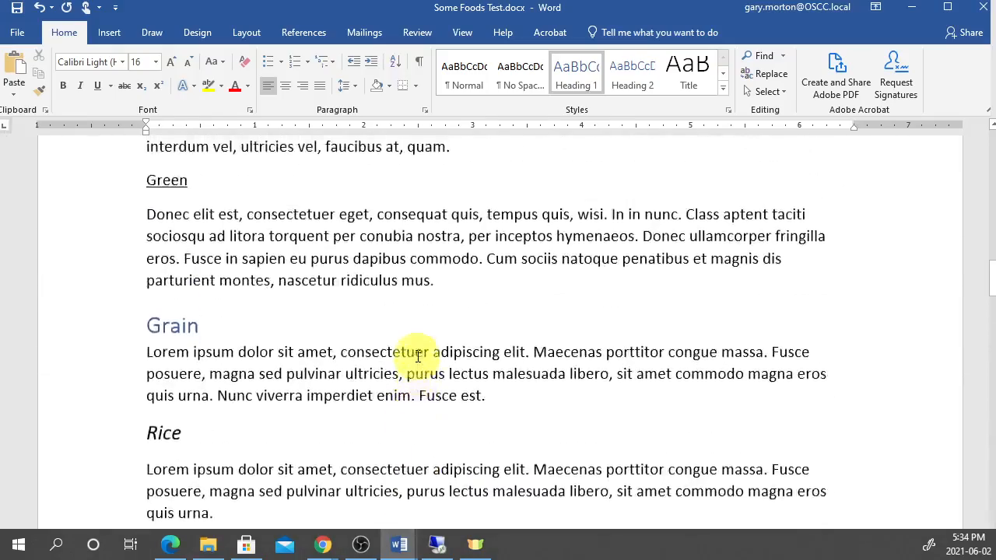
scroll(420, 357, up, 8)
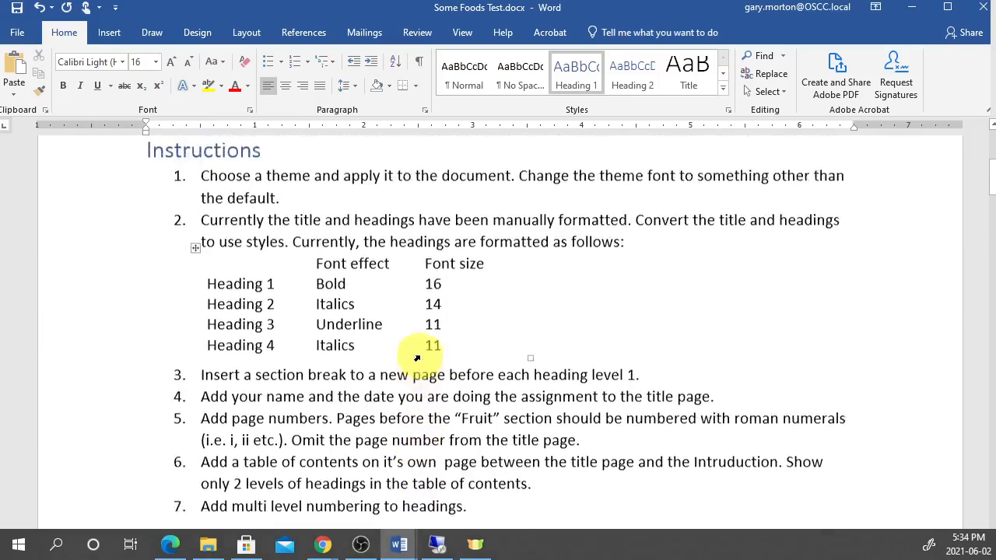
click(264, 267)
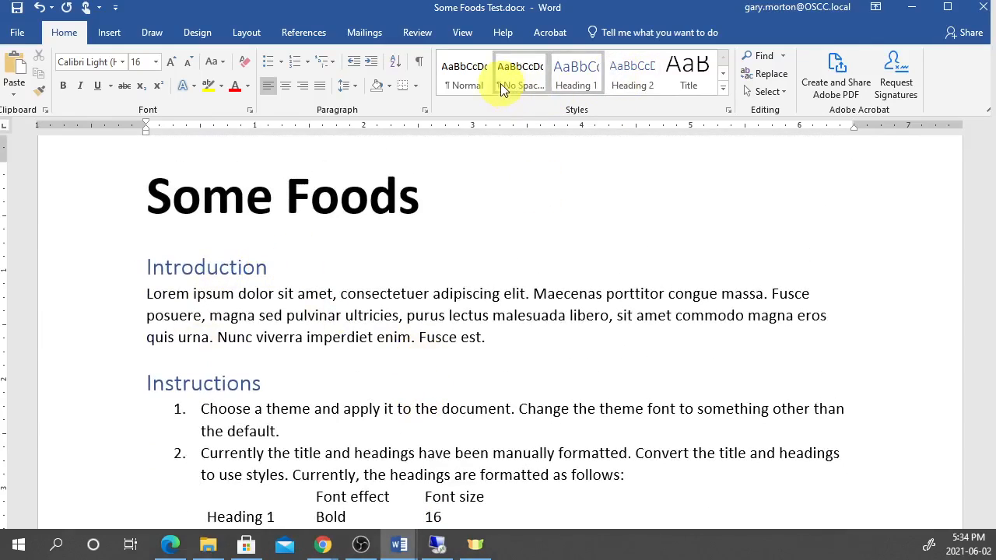
right_click(585, 77)
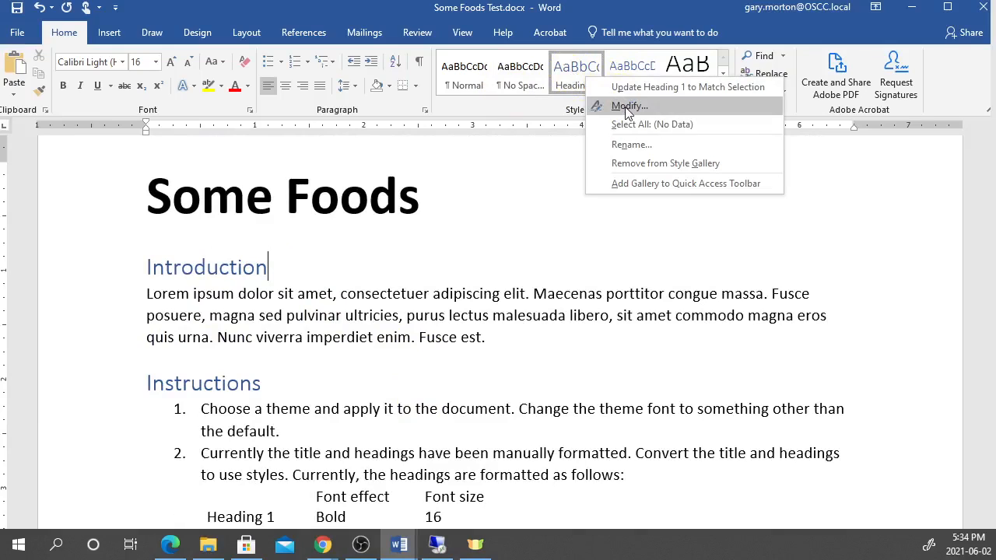
click(627, 108)
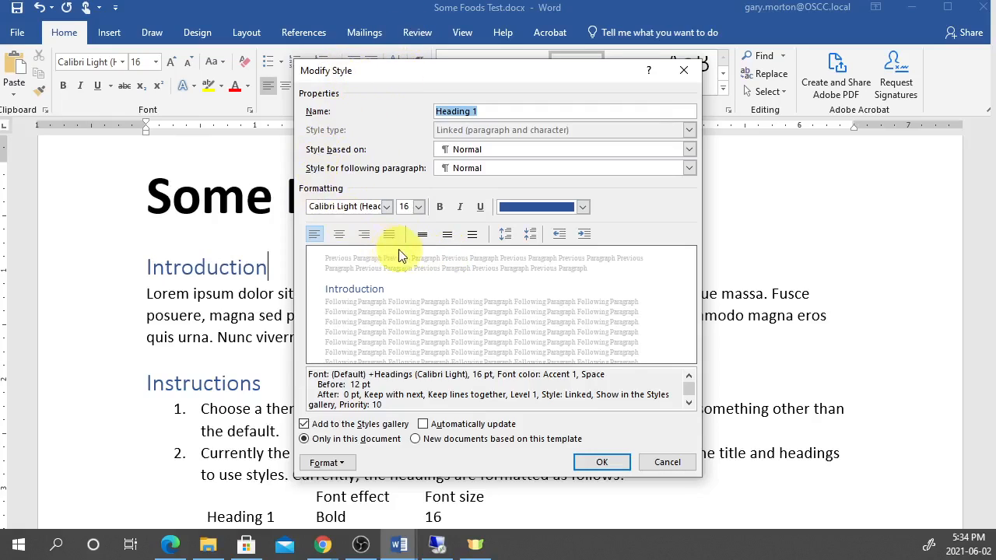
click(400, 303)
scroll(588, 387, down, 1)
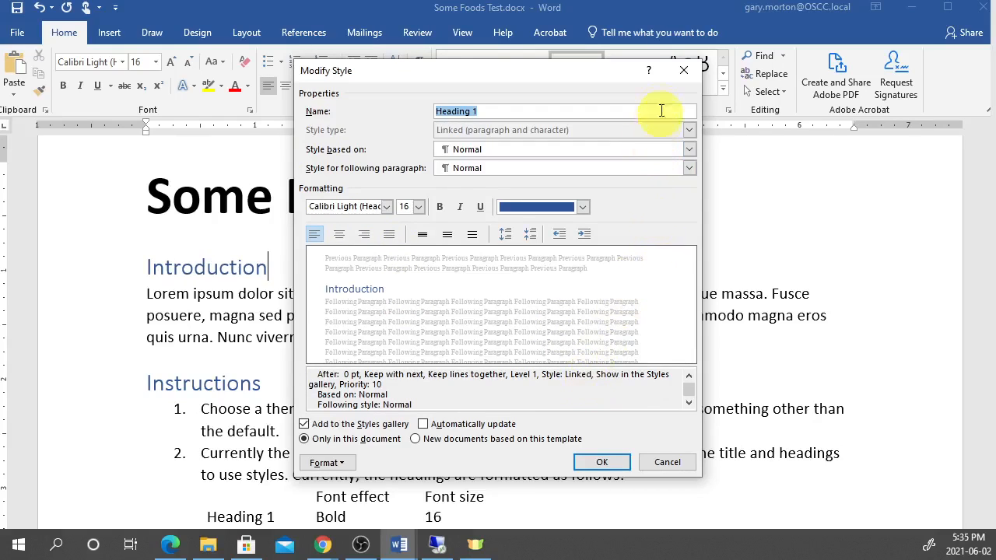
click(681, 72)
right_click(195, 267)
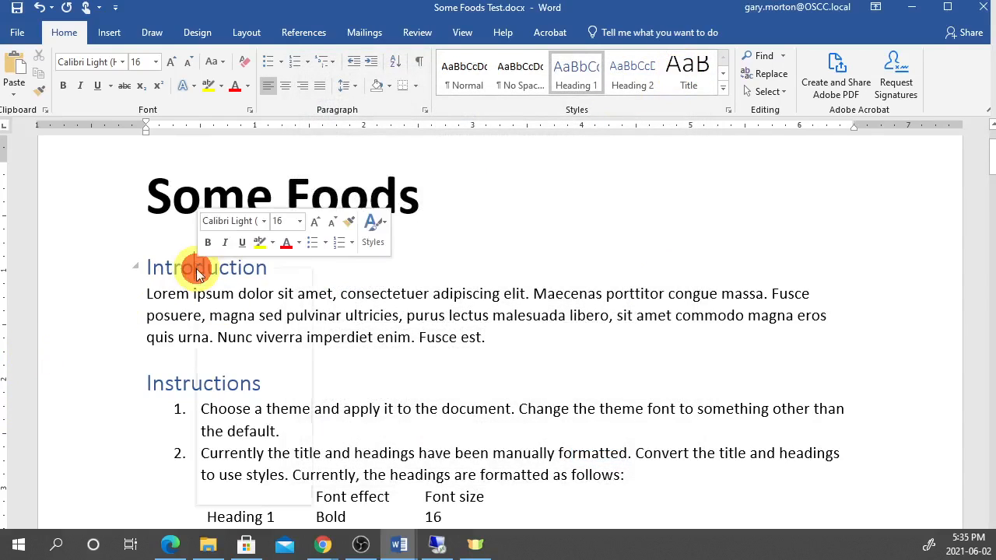
click(255, 396)
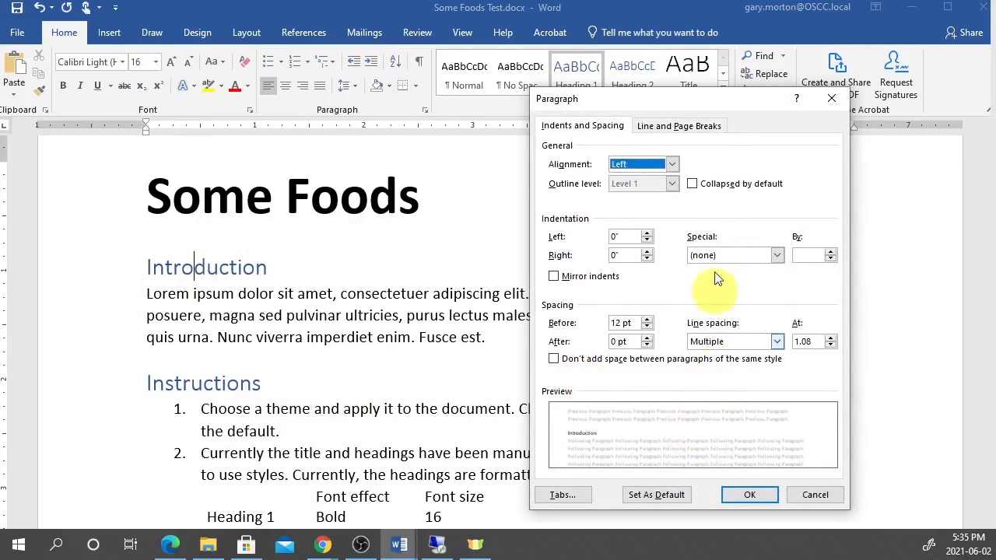
click(698, 127)
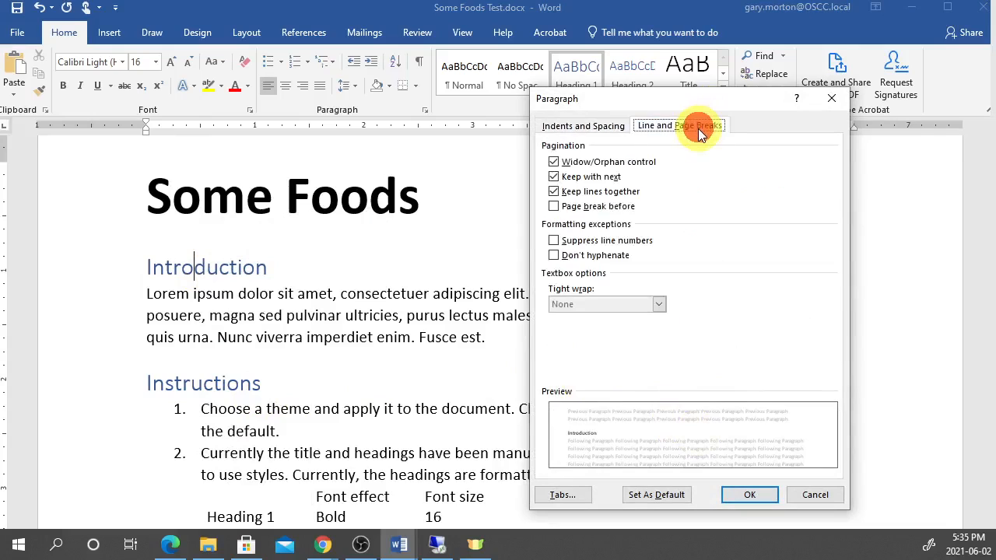
click(566, 206)
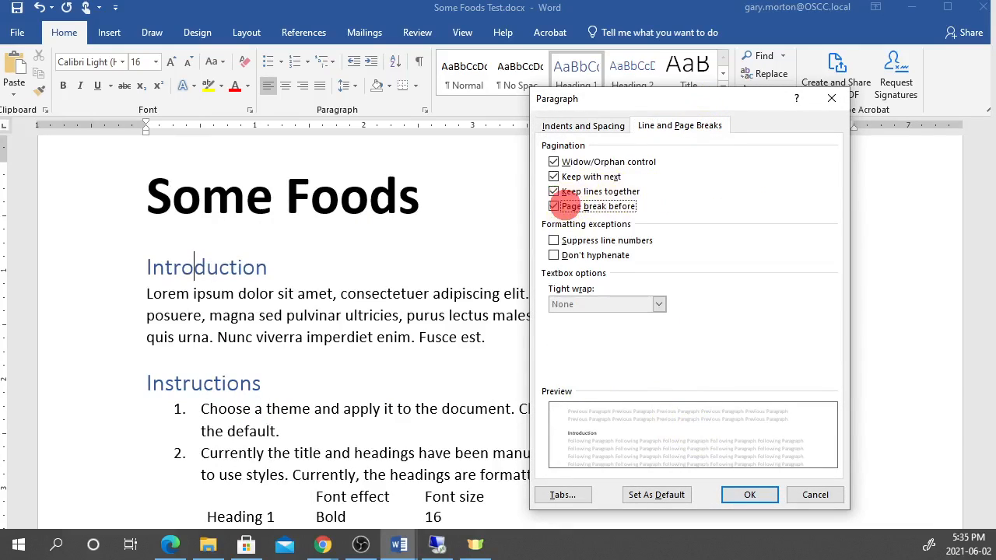
click(749, 495)
scroll(298, 309, down, 5)
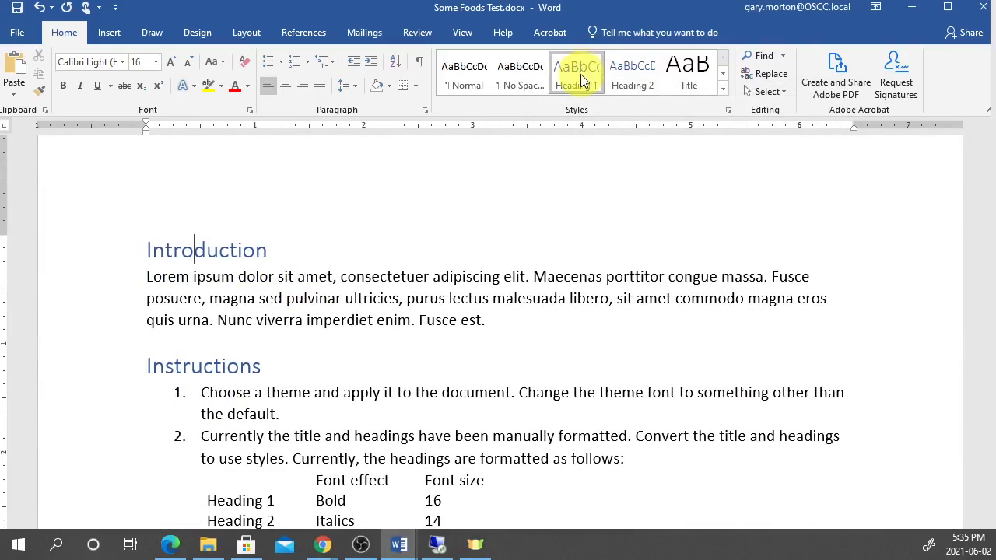
right_click(578, 71)
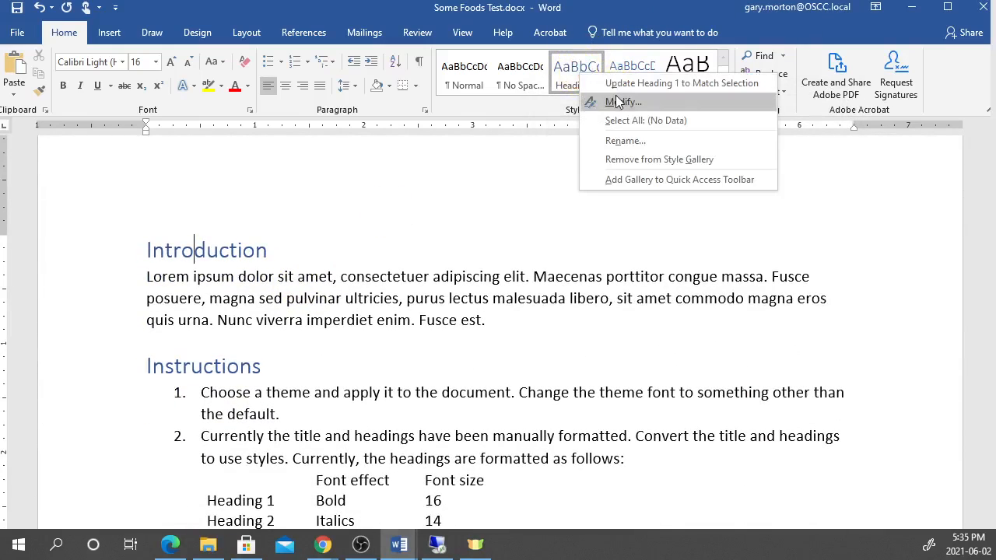
click(622, 86)
scroll(285, 401, down, 5)
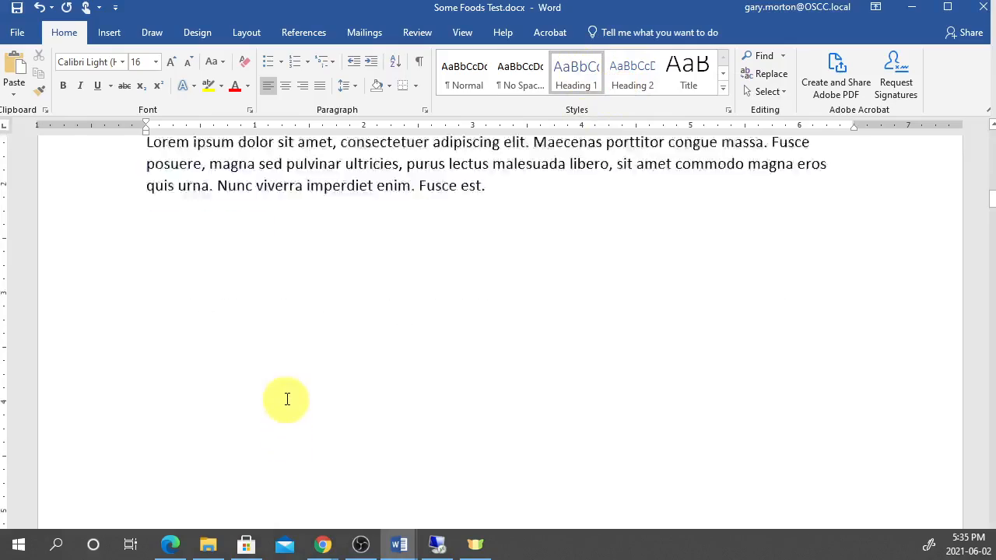
scroll(285, 393, down, 15)
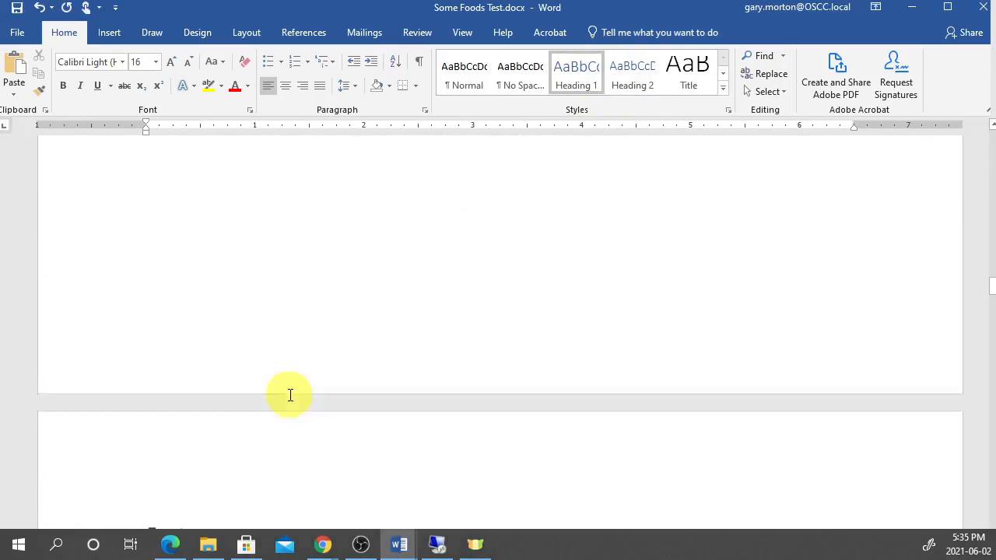
scroll(289, 396, down, 20)
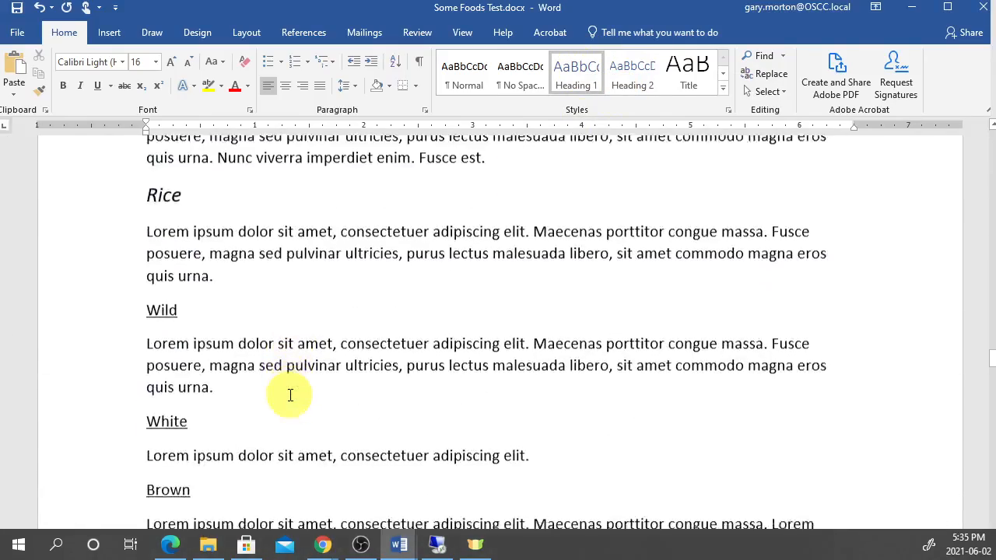
scroll(290, 395, down, 20)
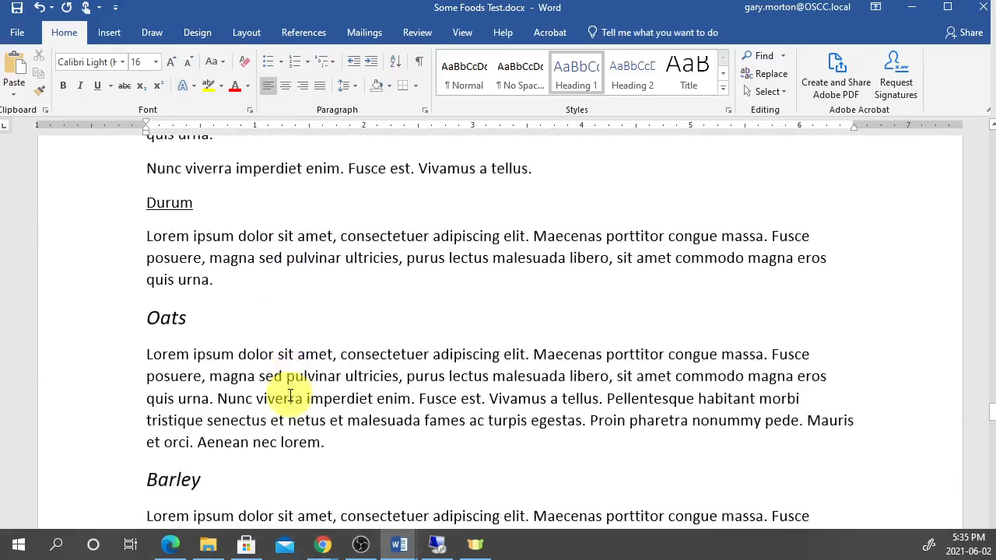
scroll(289, 395, down, 10)
scroll(290, 395, down, 6)
scroll(286, 392, up, 6)
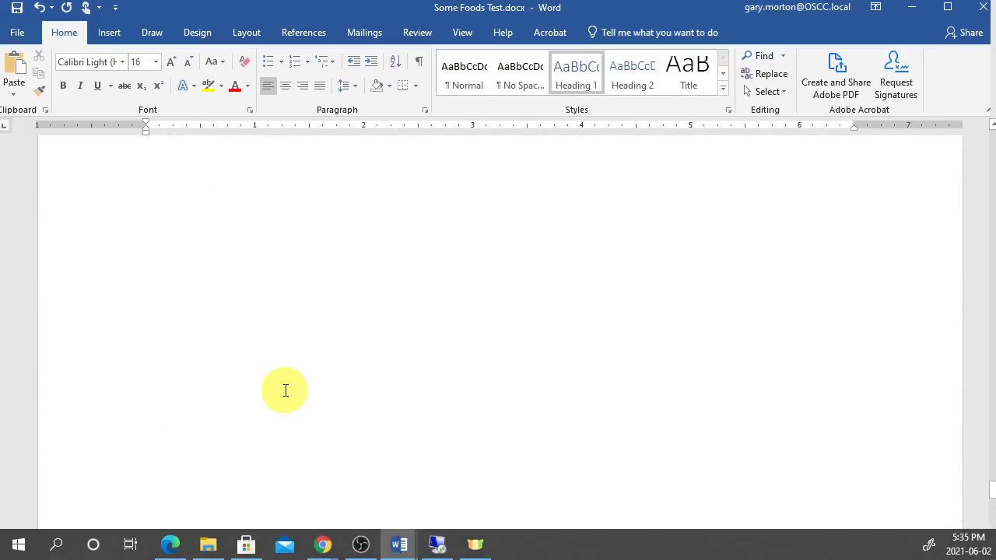
scroll(316, 383, up, 20)
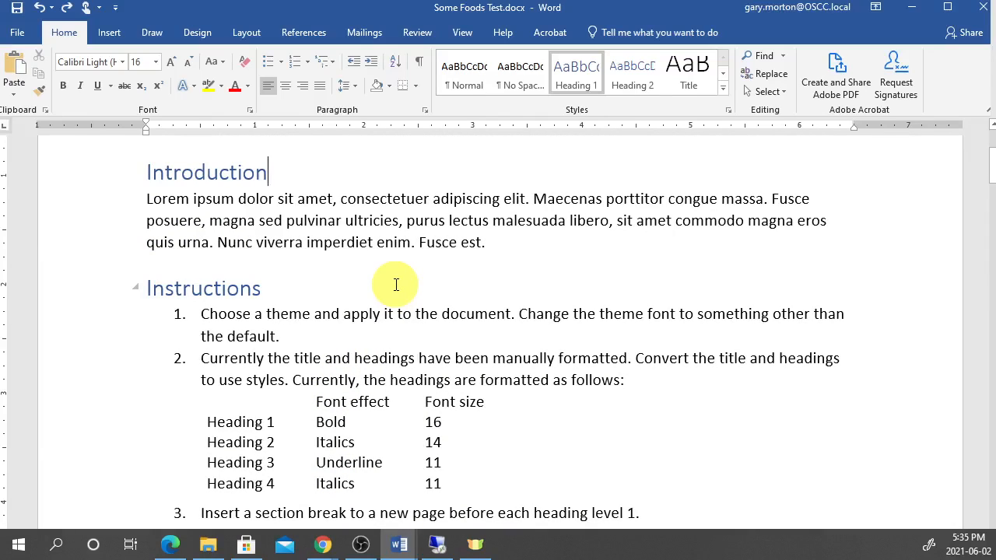
scroll(398, 289, up, 3)
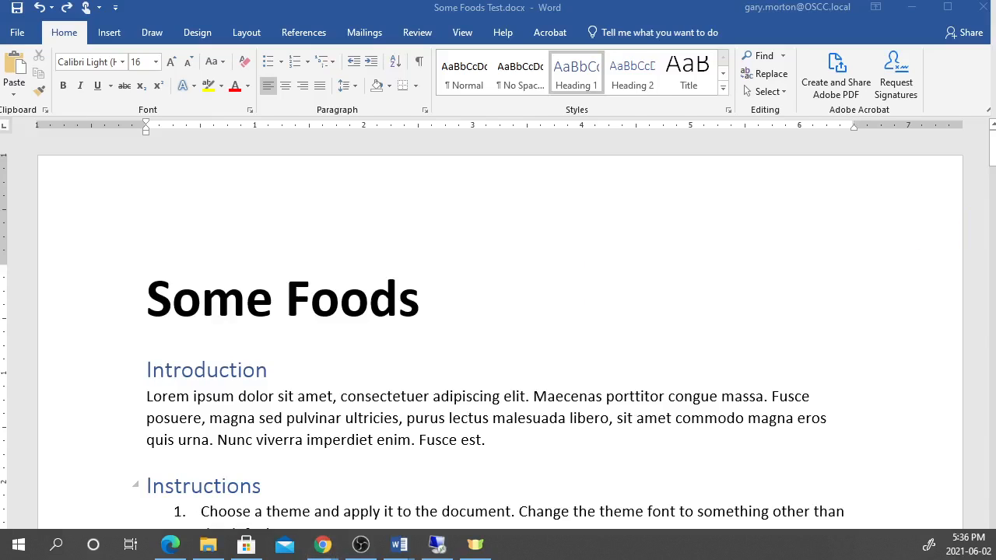
key(alt+Tab)
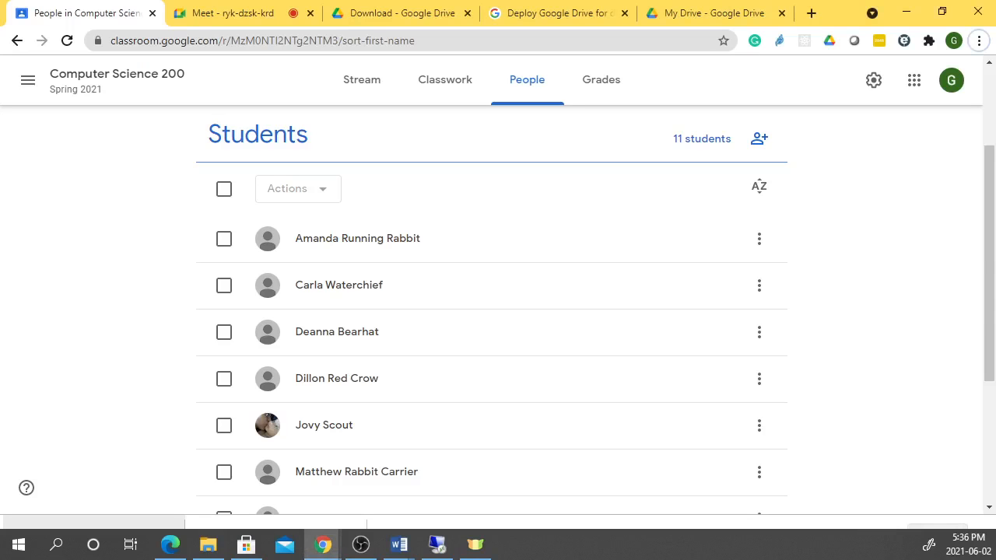
click(226, 13)
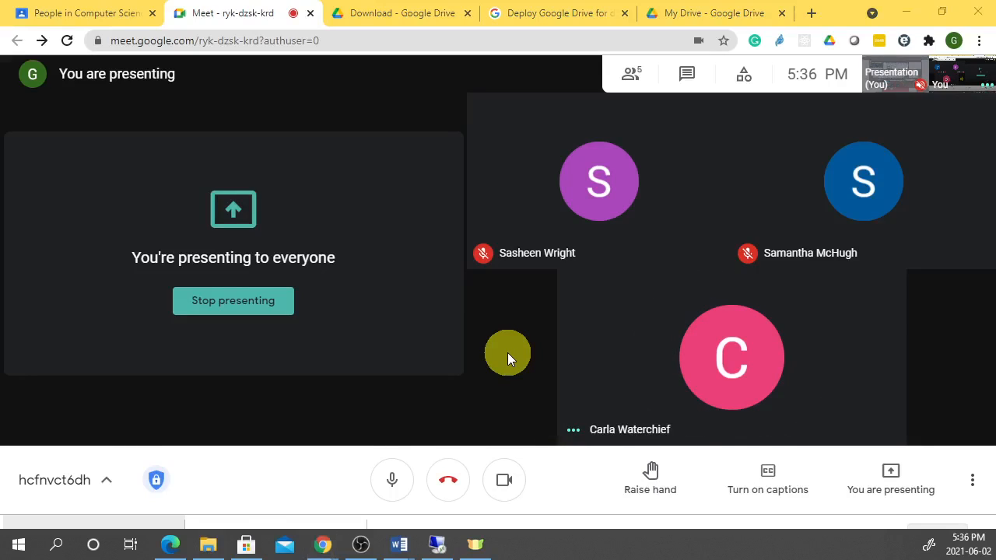
key(alt+Tab)
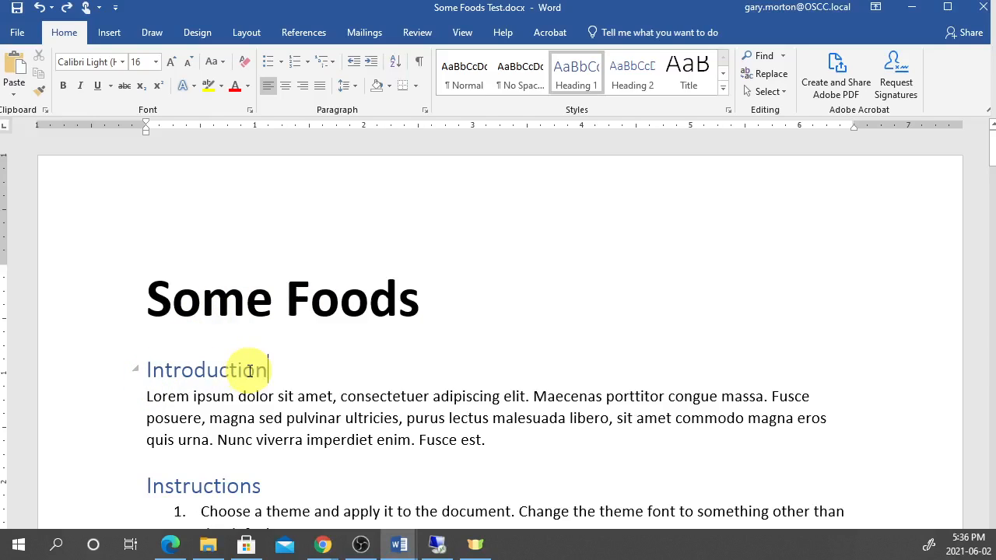
- Enable Page break before in the Paragraph dialog for the Introduction heading
click(224, 370)
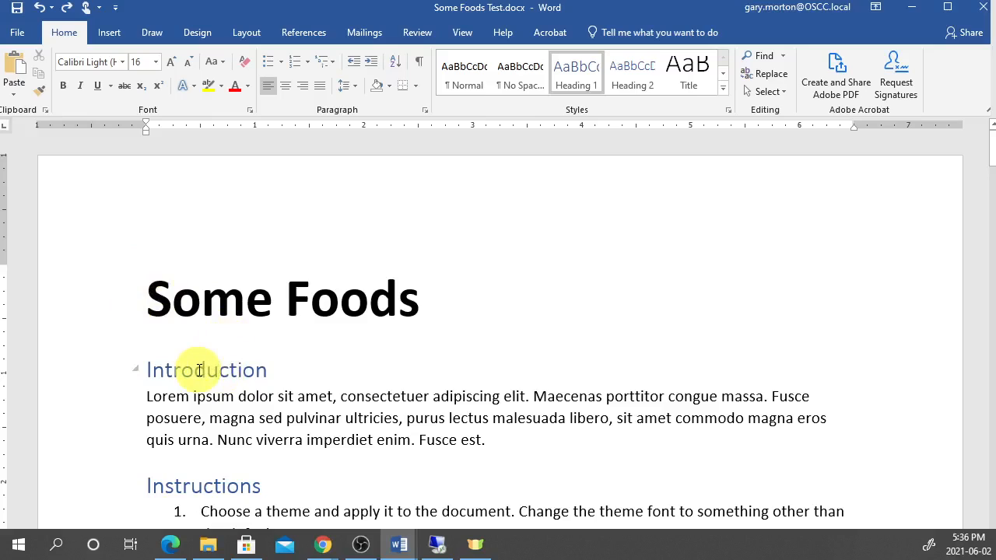
click(207, 370)
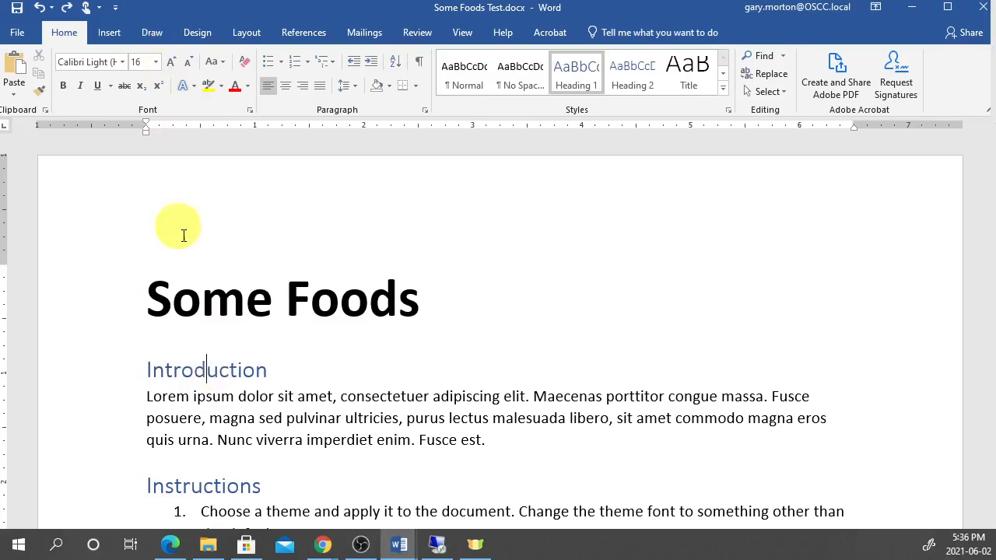
right_click(216, 367)
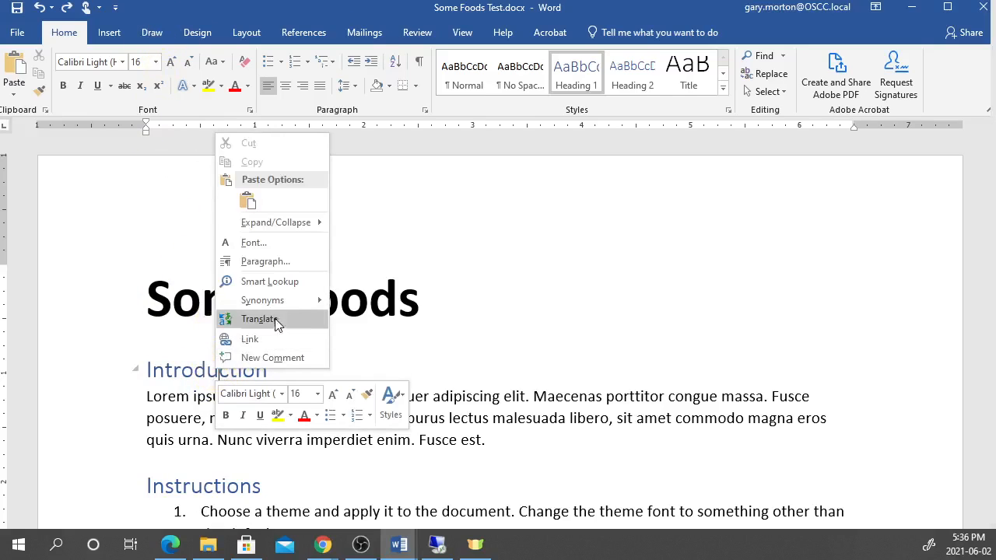
key(Escape)
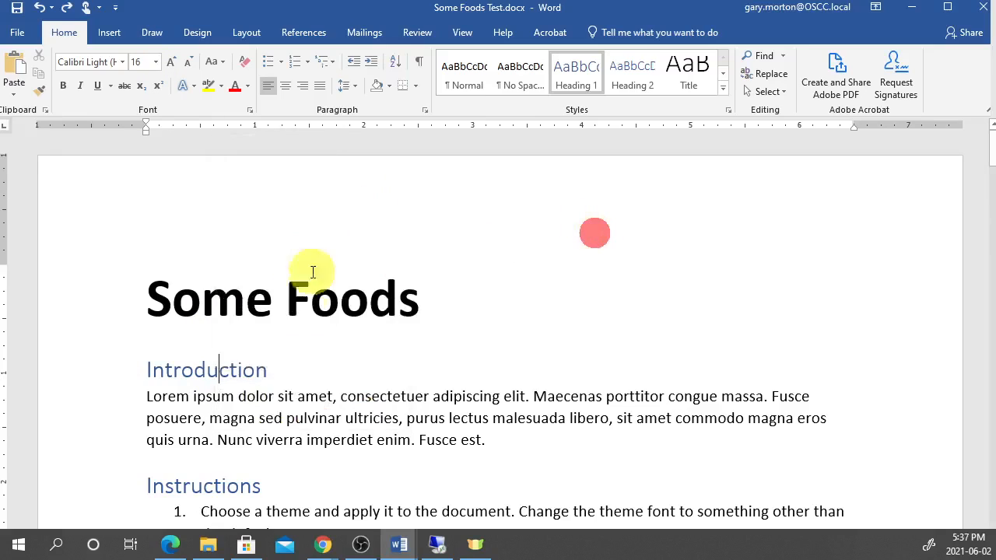
click(425, 110)
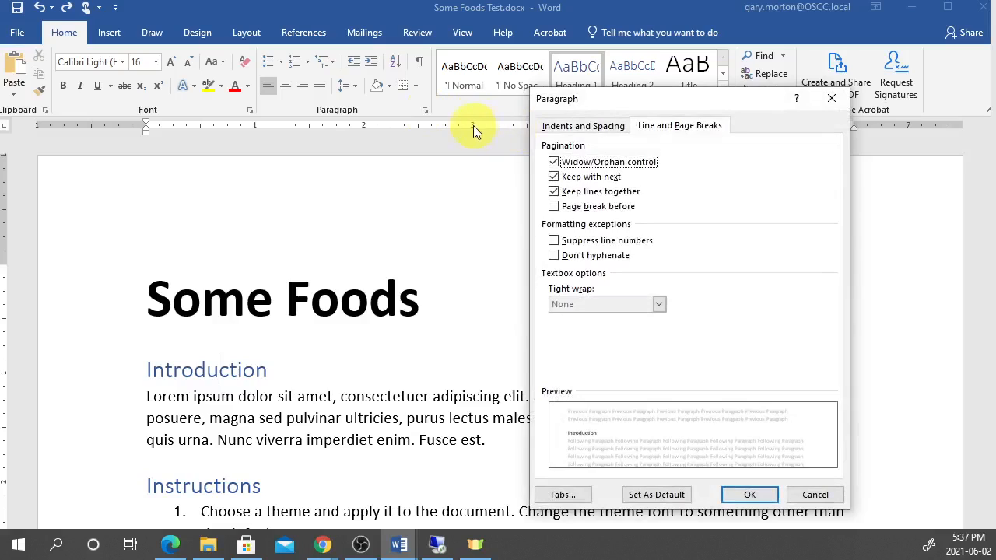
drag(656, 101, 445, 86)
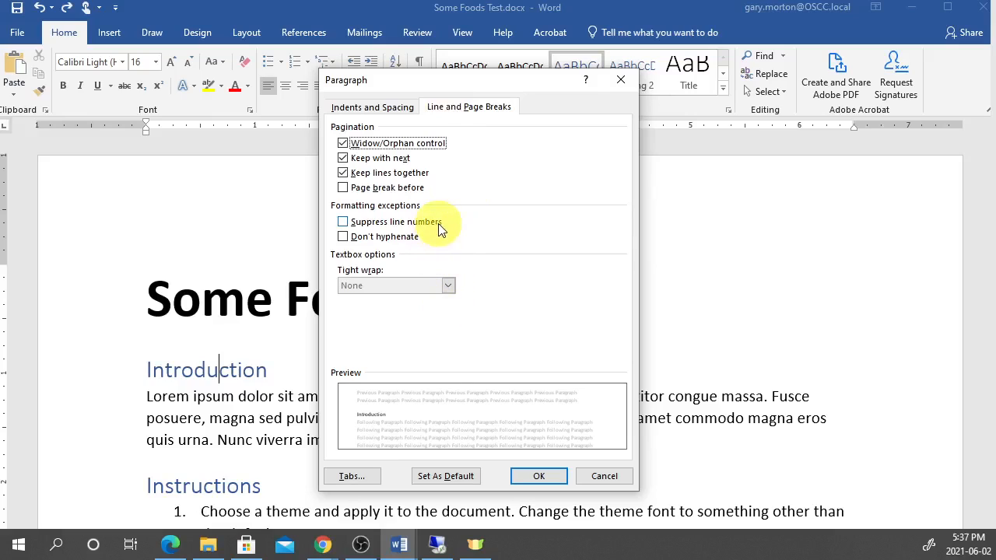
click(374, 189)
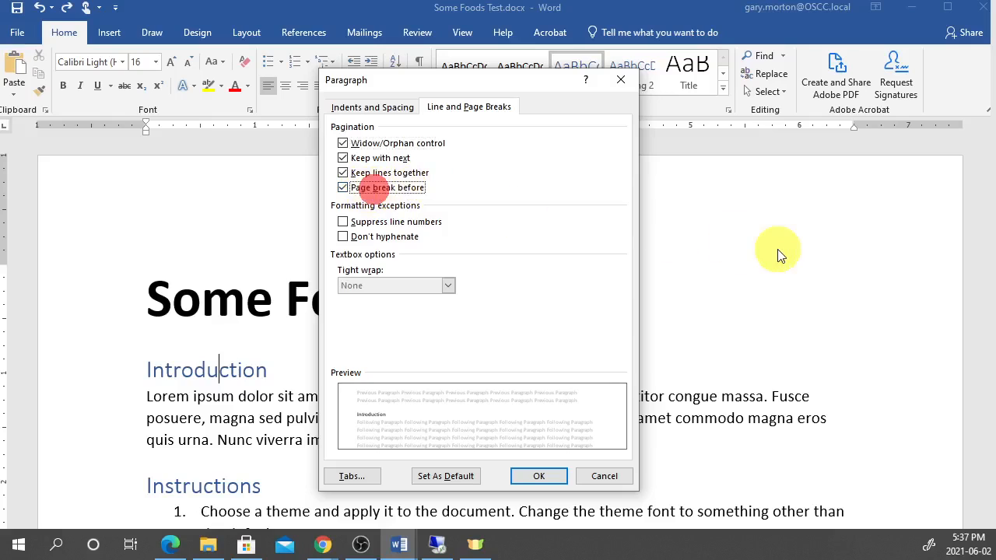
click(539, 477)
scroll(340, 379, down, 2)
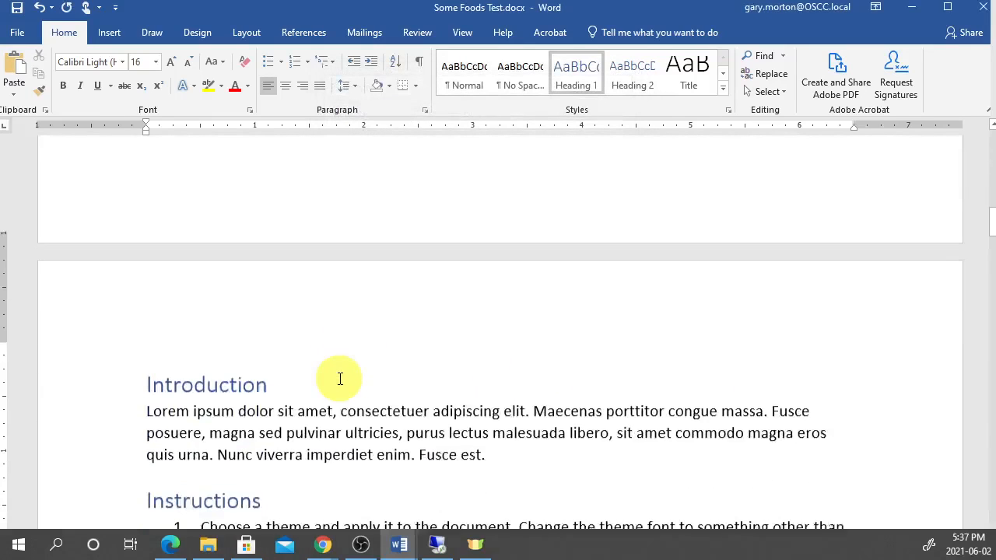
scroll(340, 379, down, 1)
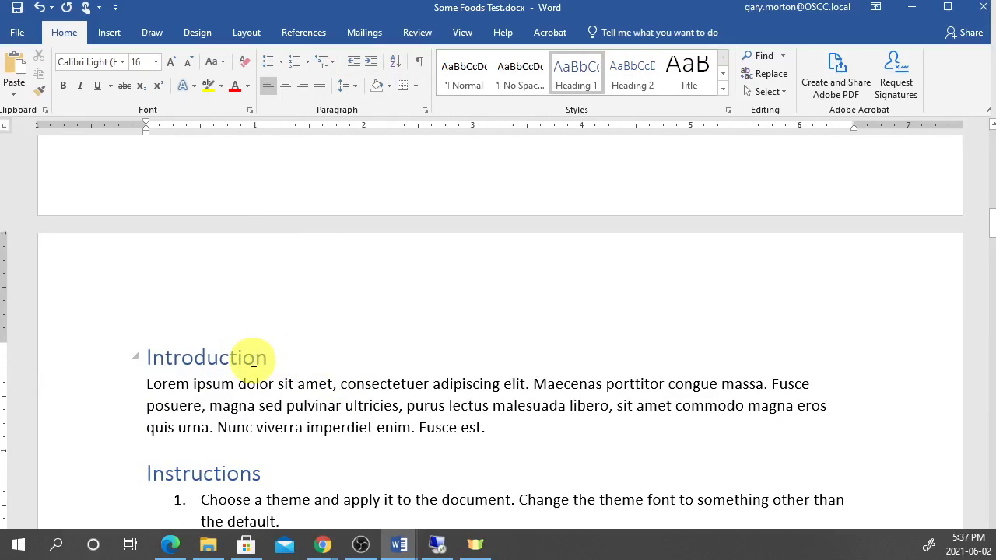
- Update the Heading 1 style to match Introduction, including its page break before
key(Home)
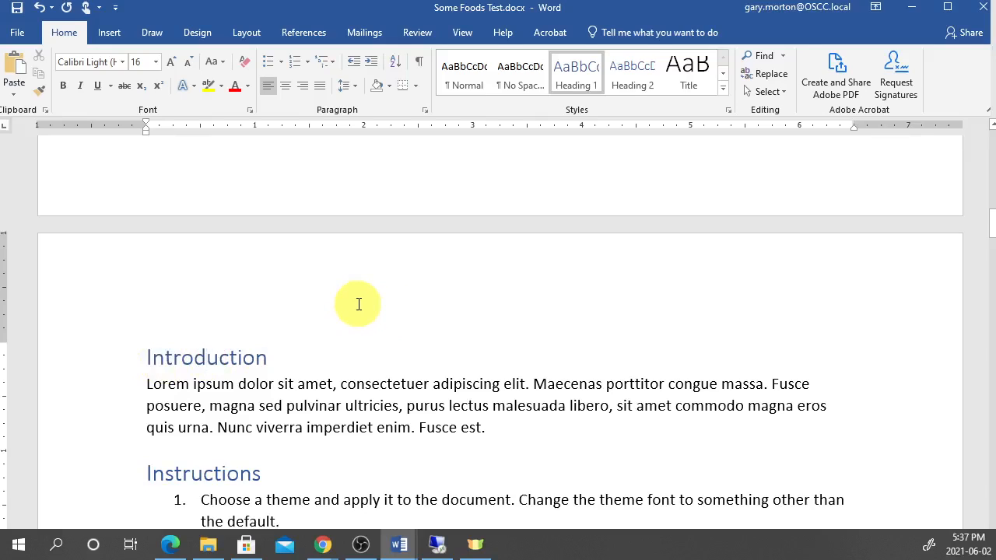
right_click(573, 76)
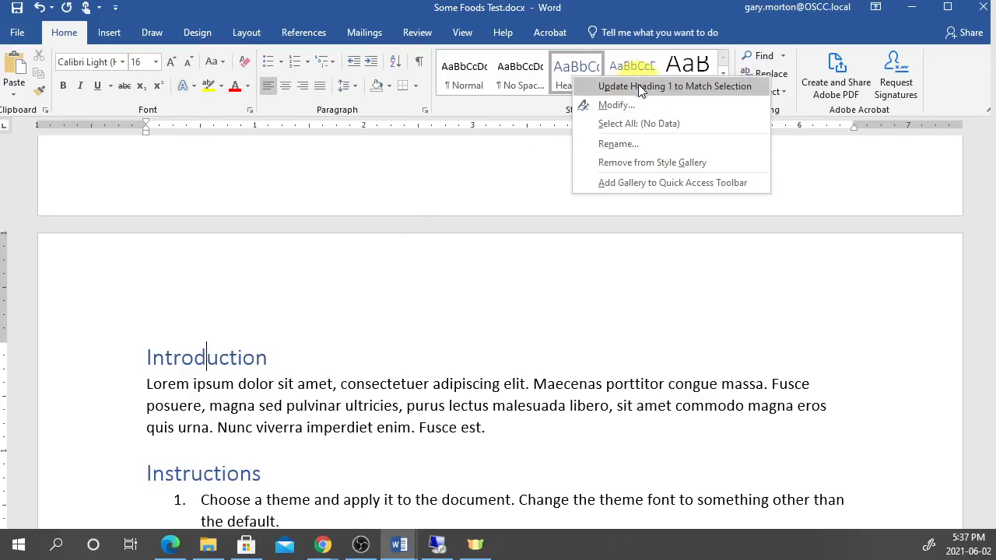
click(702, 92)
scroll(272, 337, down, 4)
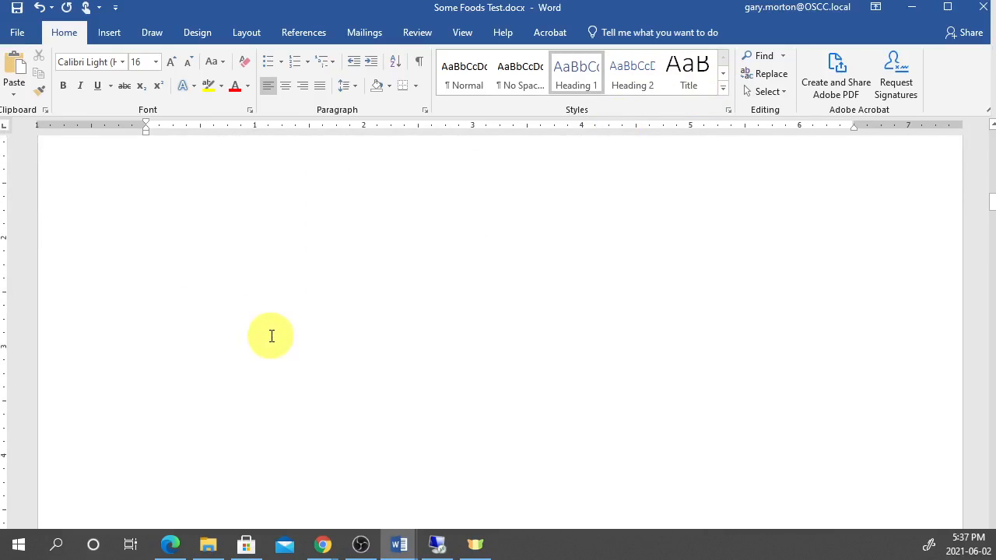
scroll(272, 337, down, 5)
click(266, 287)
scroll(345, 283, down, 2)
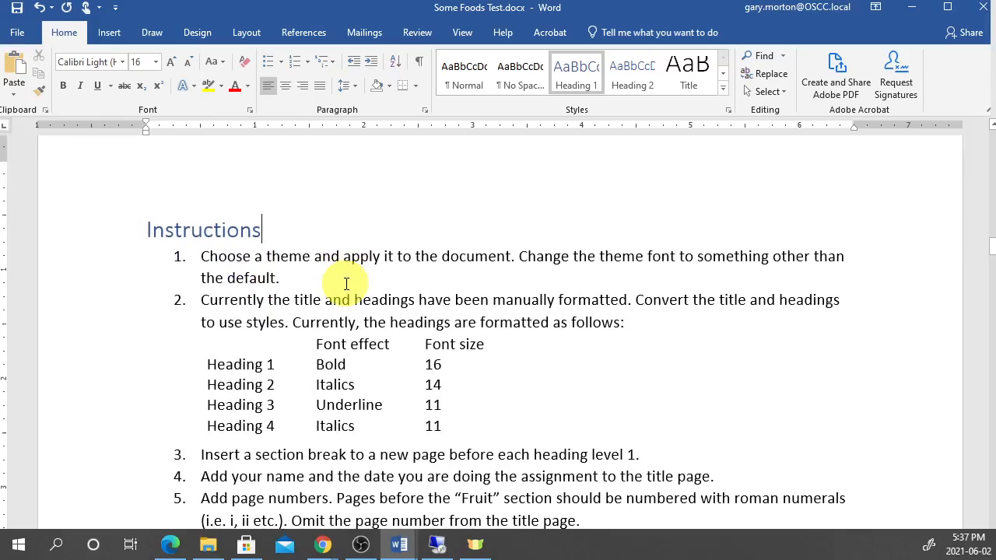
scroll(346, 283, down, 15)
scroll(345, 284, down, 3)
scroll(344, 283, down, 5)
click(215, 156)
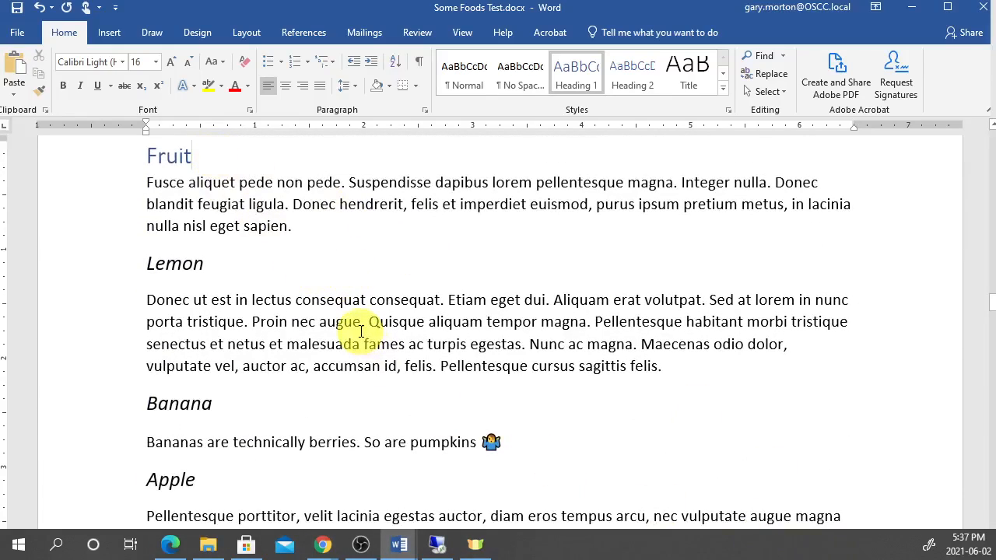
scroll(360, 332, down, 10)
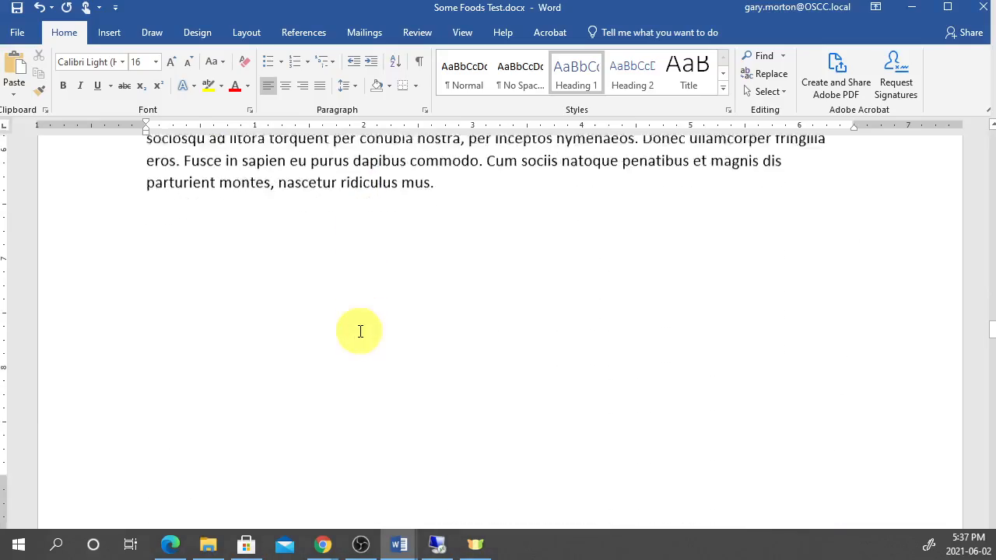
scroll(360, 331, up, 5)
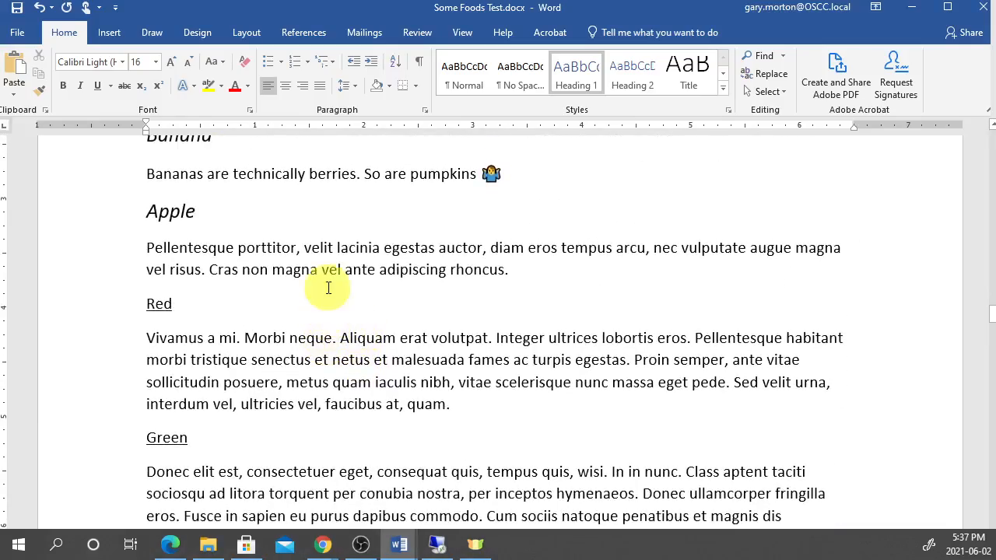
scroll(327, 287, up, 8)
scroll(343, 288, up, 15)
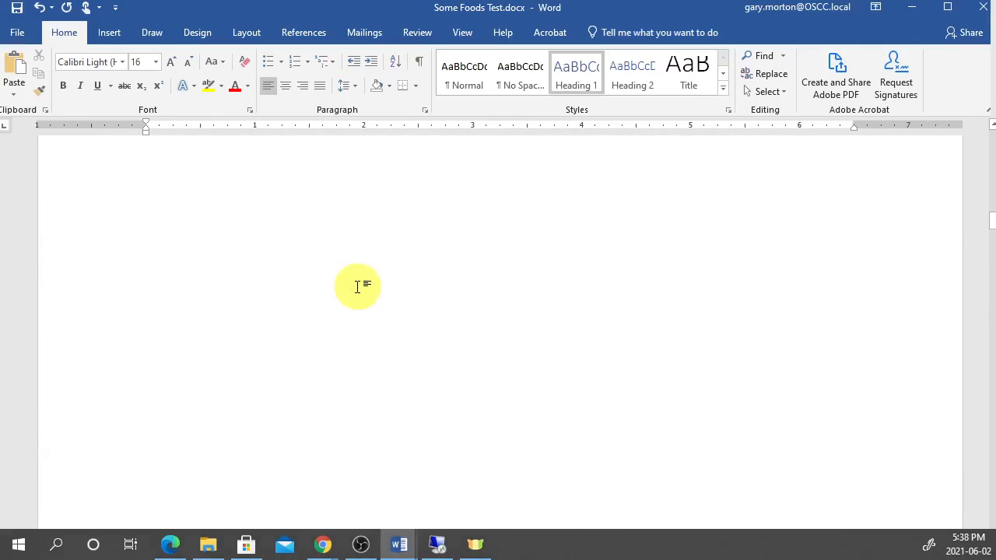
scroll(360, 288, up, 3)
scroll(358, 288, up, 3)
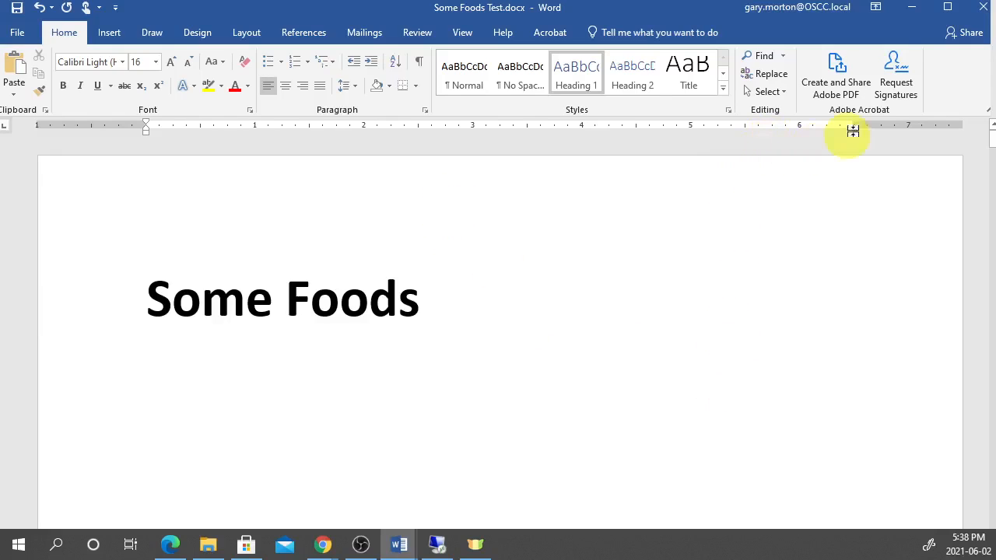
- Minimize Some Foods Test and switch to the Some Foods Solve In Class window
click(909, 12)
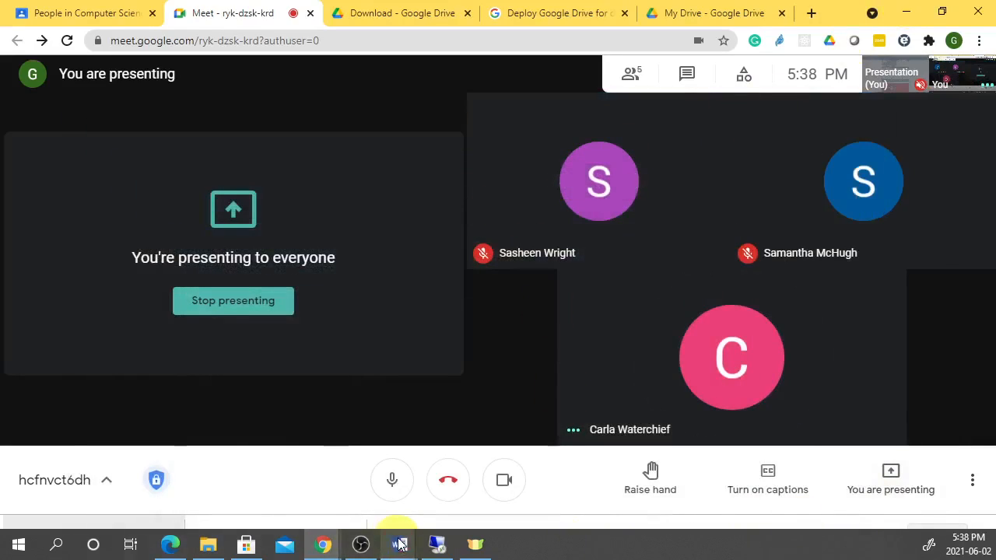
mouse_move(399, 545)
mouse_move(316, 488)
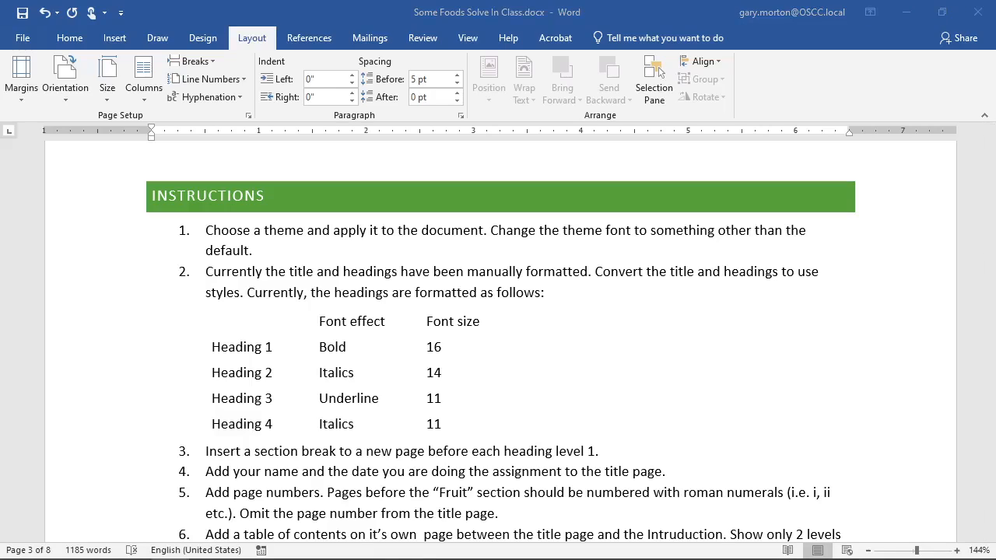
- Move the Some Foods Solved PDF viewer aside and scroll Word up to the title page
drag(0, 7, 11, 2)
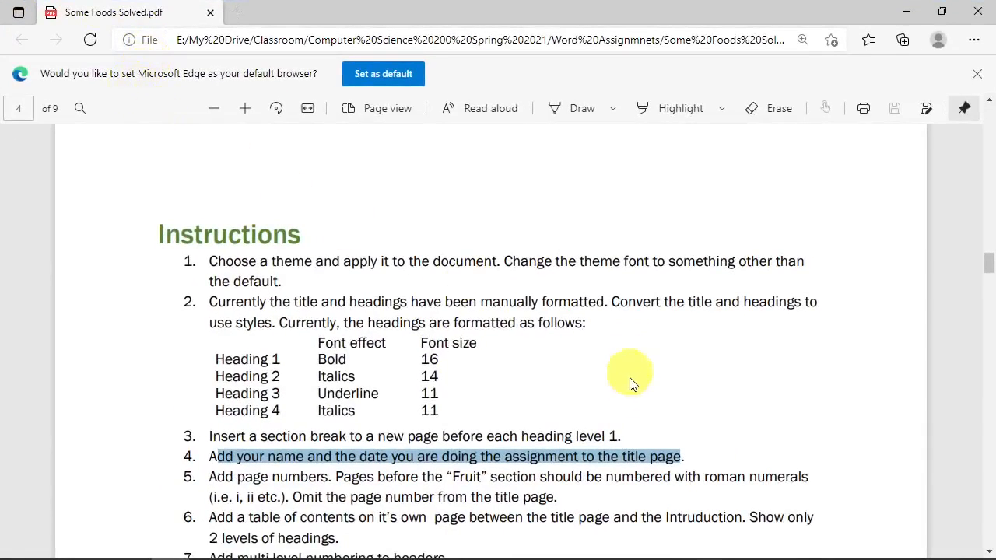
drag(503, 14, 995, 148)
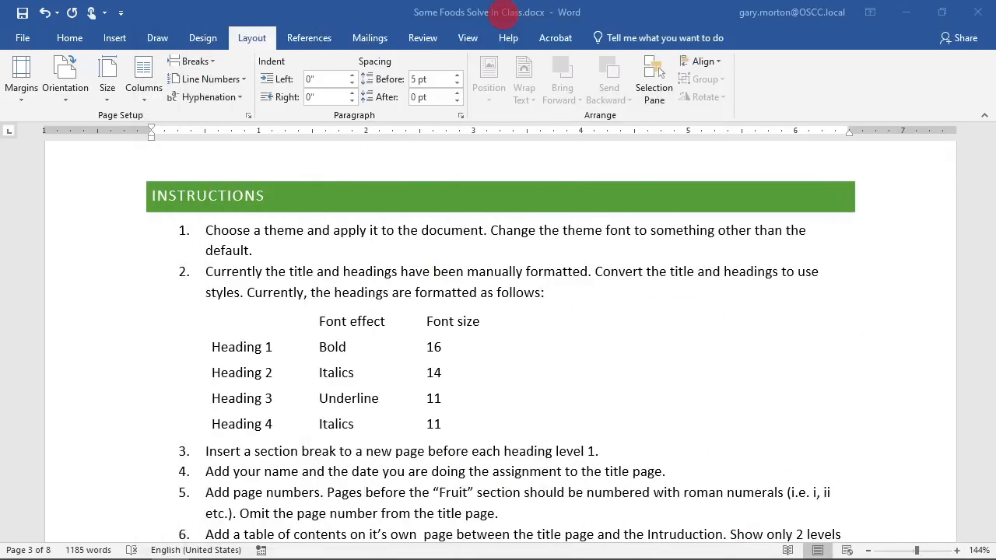
scroll(433, 483, up, 5)
scroll(433, 483, up, 10)
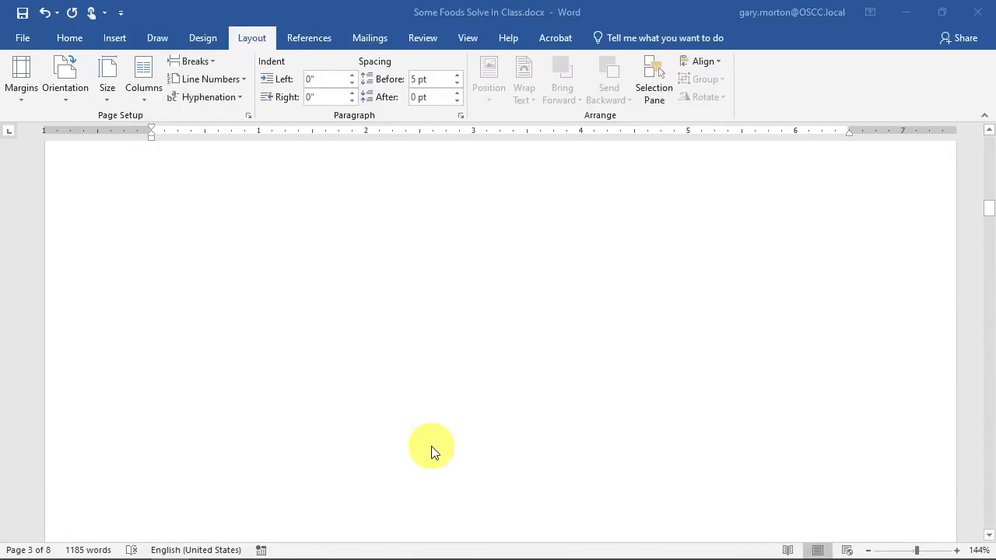
scroll(438, 432, up, 10)
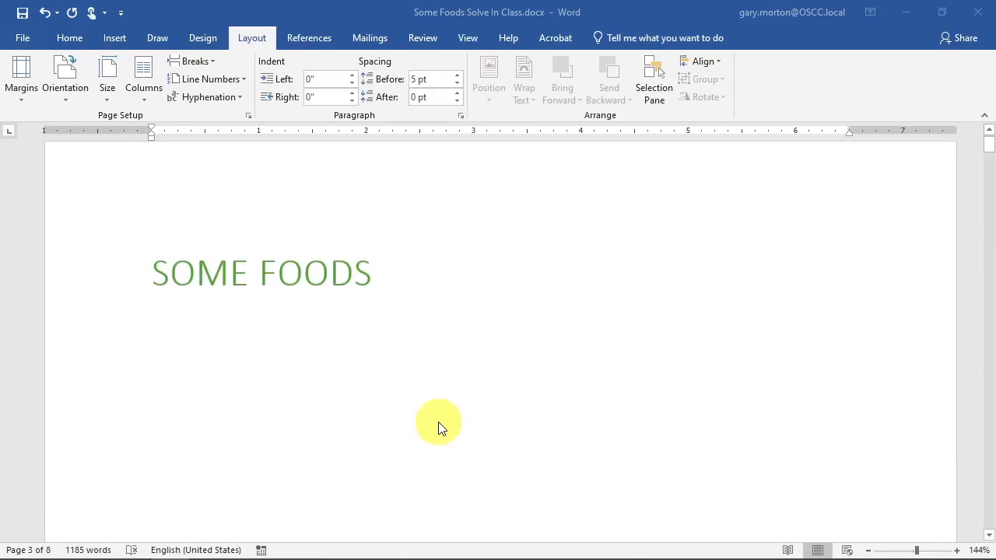
- Add a new Normal-style line directly after the SOME FOODS title
click(460, 294)
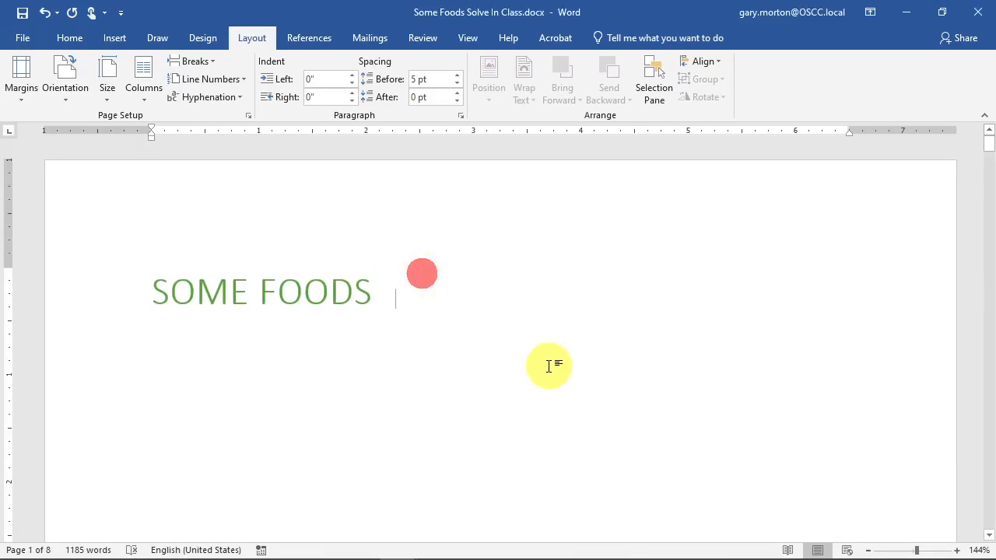
key(Return)
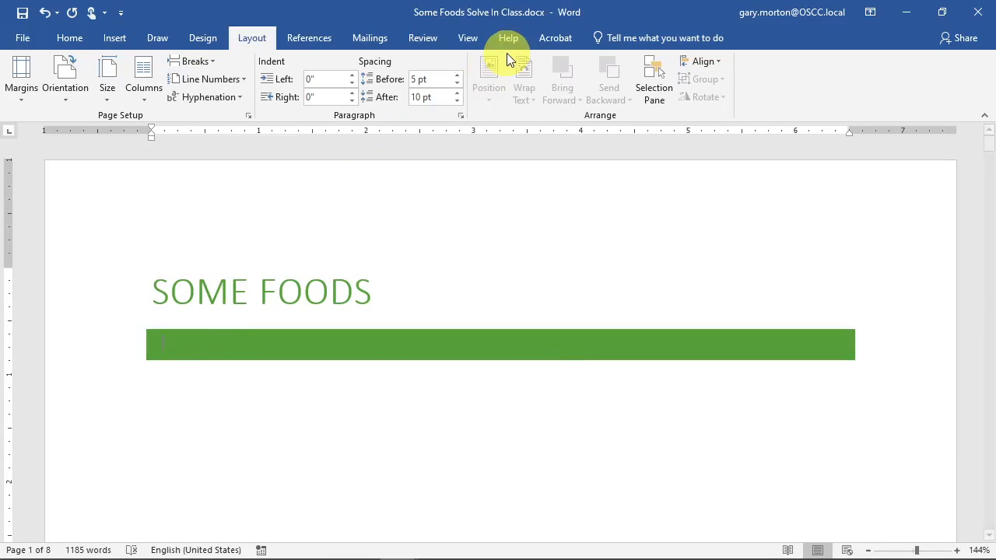
key(ctrl+z)
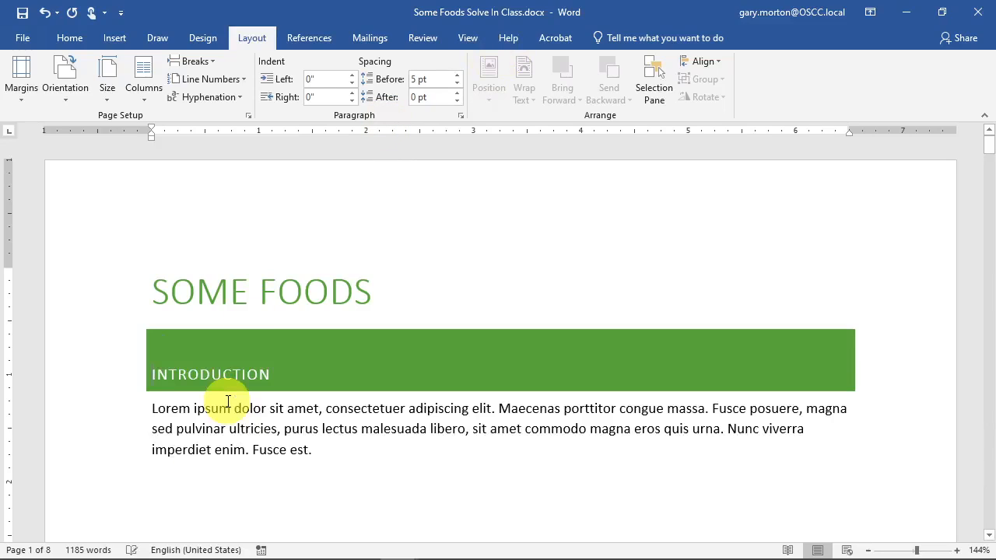
key(ctrl+y)
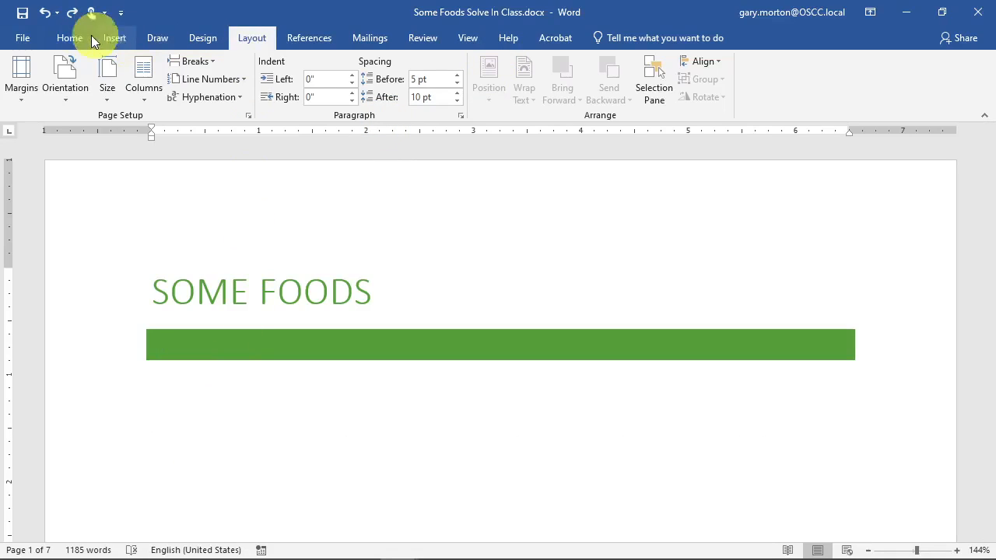
click(62, 37)
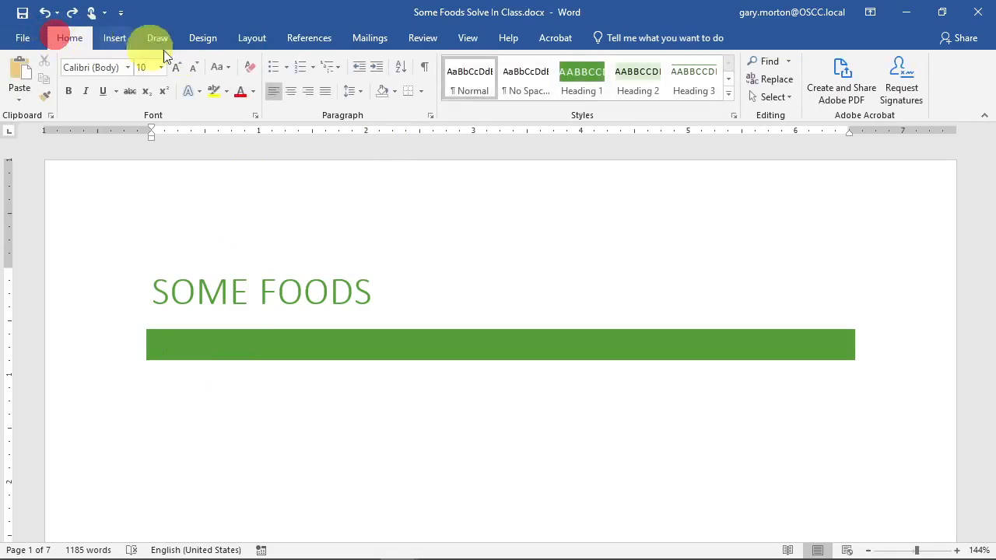
click(479, 77)
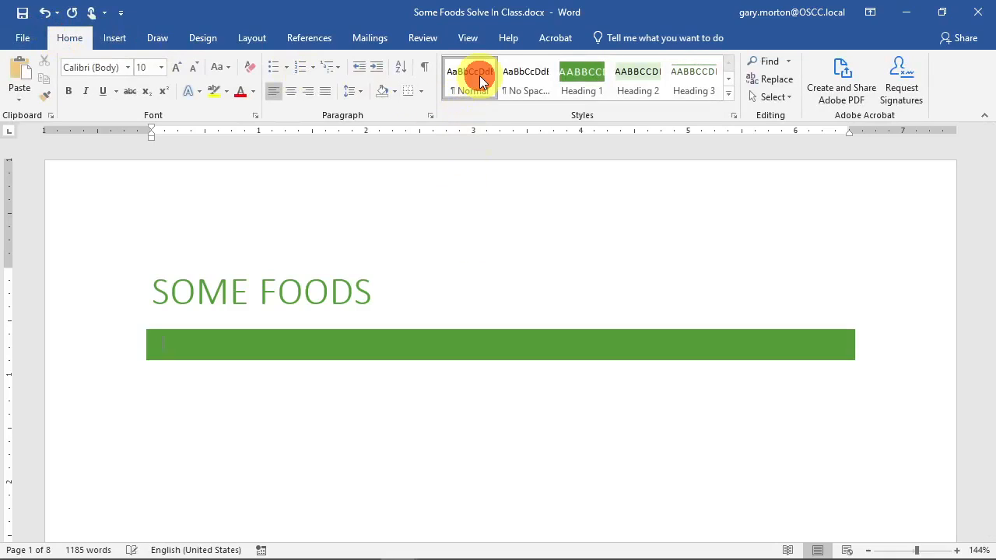
click(527, 85)
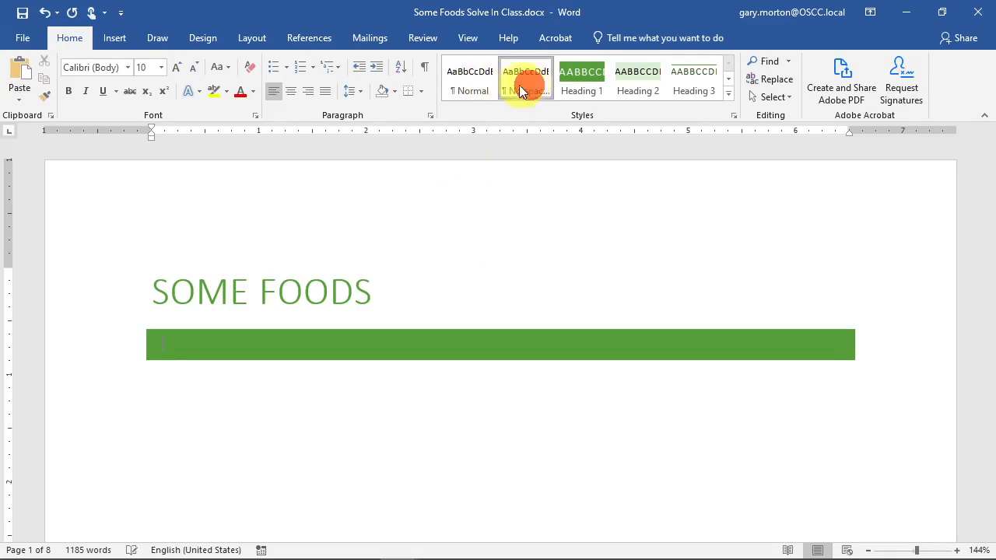
click(455, 78)
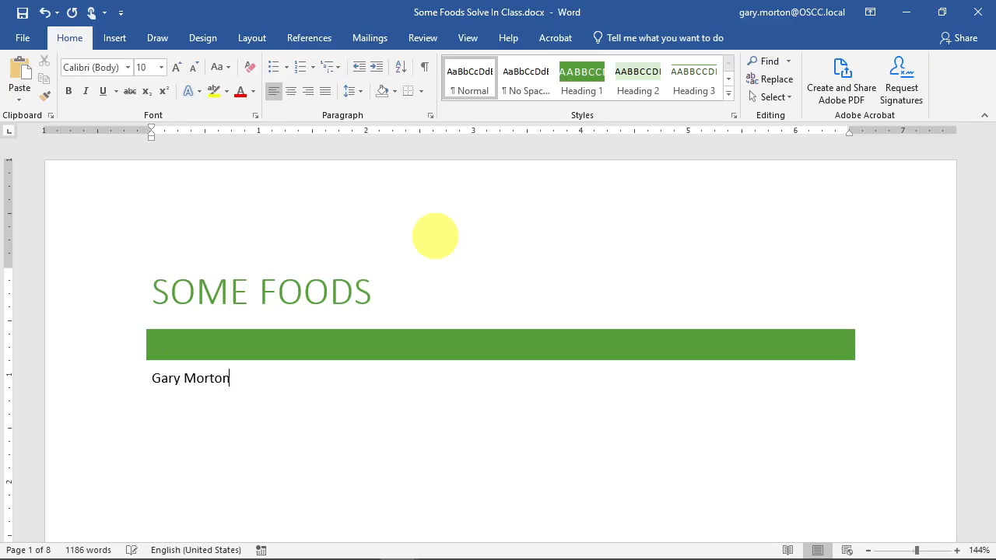
- Delete the empty Heading 1 paragraph below the title
key(Up)
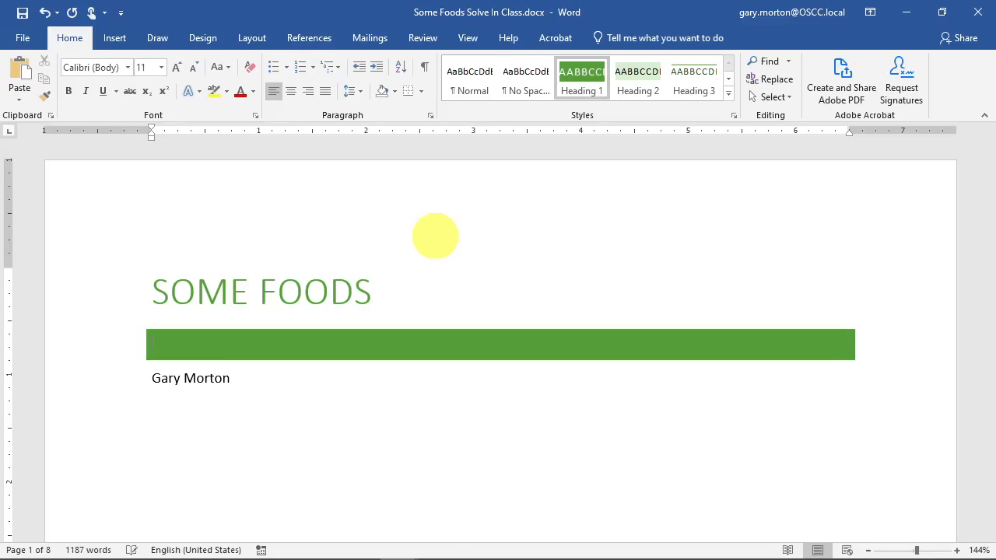
key(Up)
key(Down)
key(Delete)
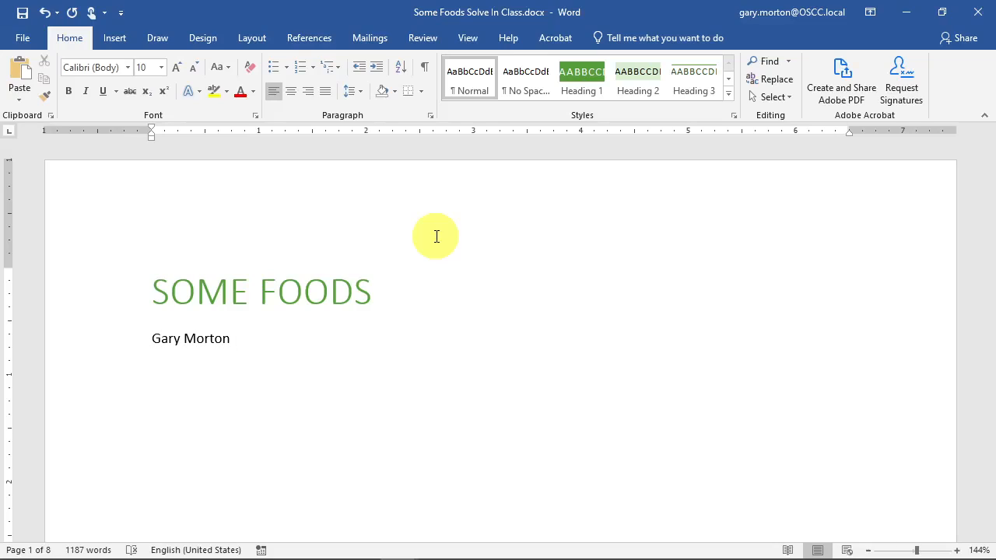
- Insert the date as 'Wednesday, June 2, 2021' below the author's name, then return to Google Meet
click(114, 38)
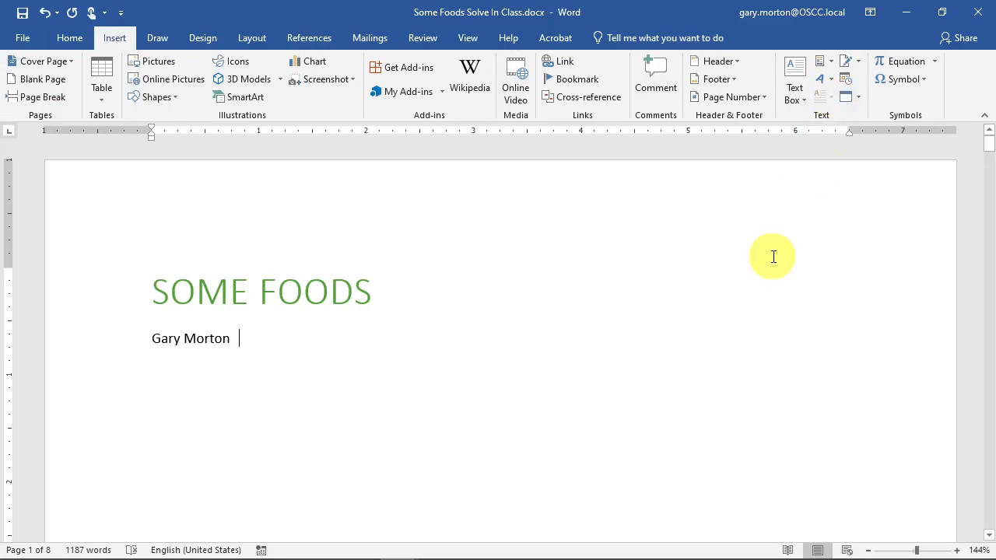
click(846, 82)
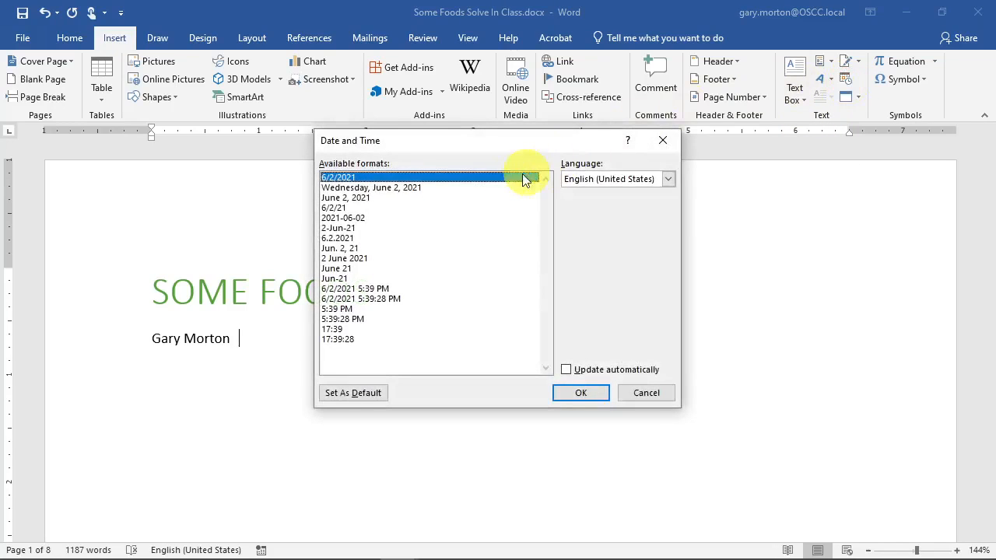
click(401, 188)
click(582, 392)
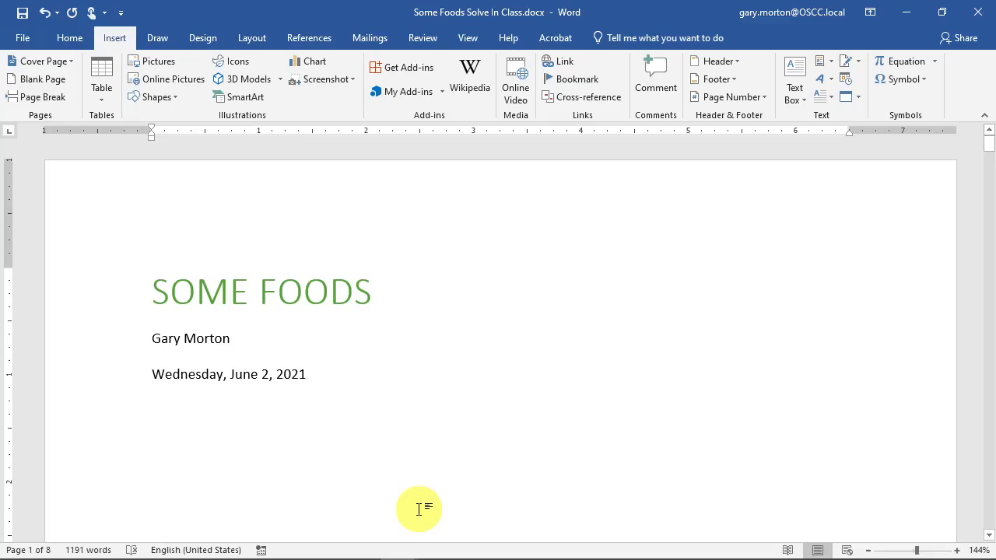
scroll(582, 408, down, 5)
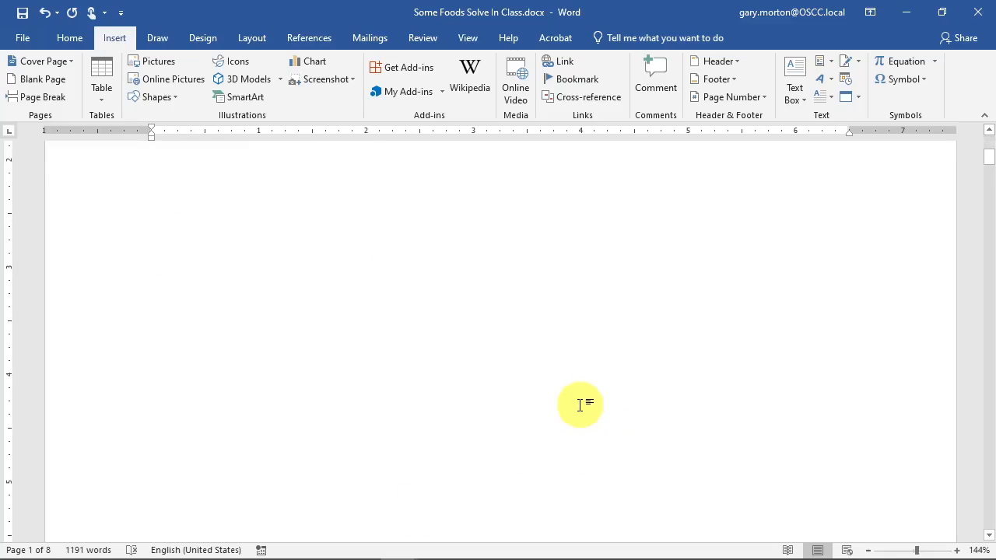
scroll(580, 404, down, 4)
scroll(525, 396, down, 3)
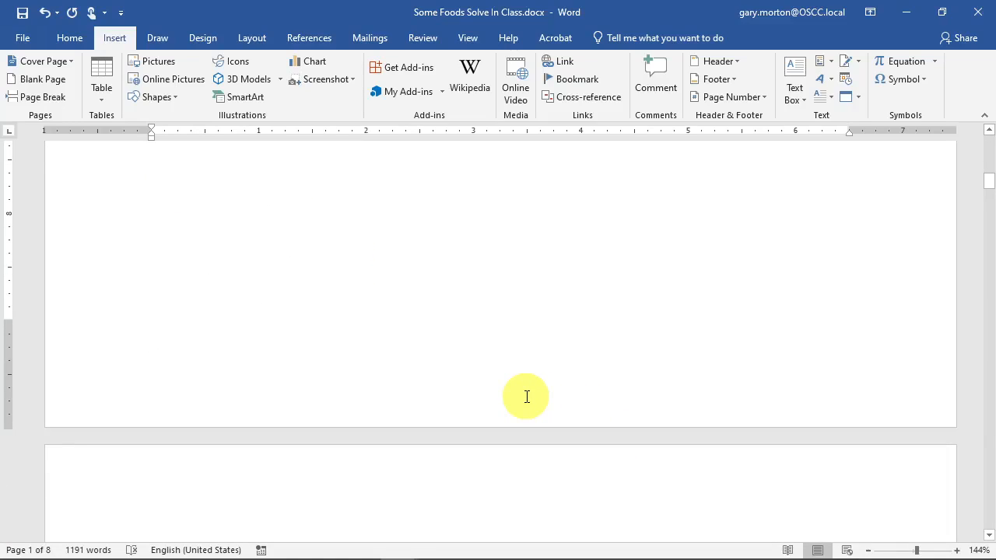
scroll(524, 399, up, 12)
scroll(523, 399, up, 2)
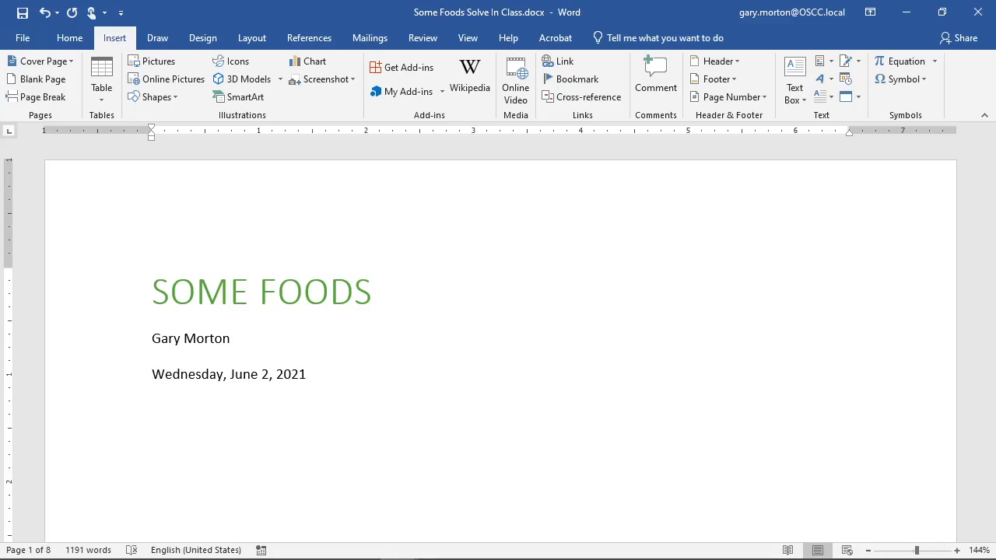
key(alt+Tab)
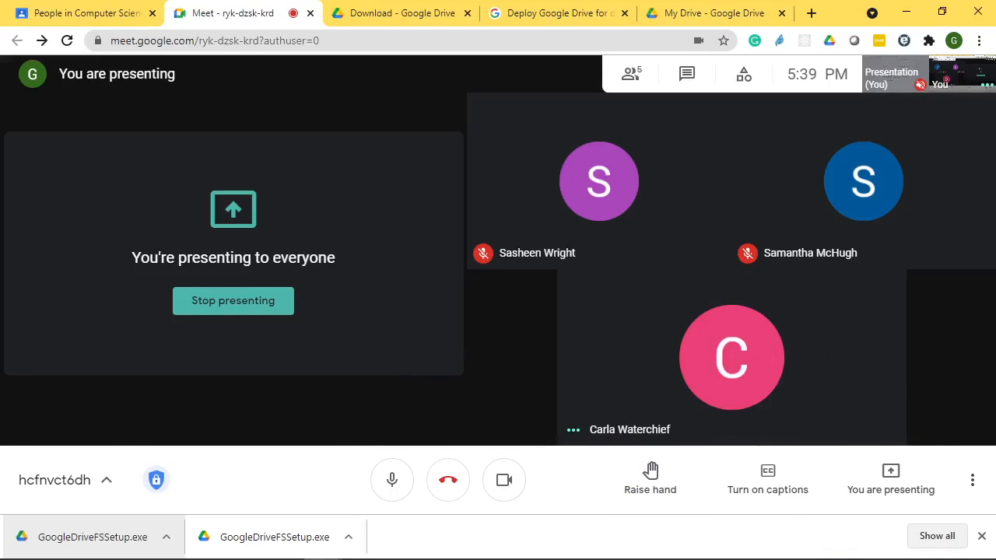
- Mute one participant for everyone and move the Meet window aside to reveal Word
click(735, 360)
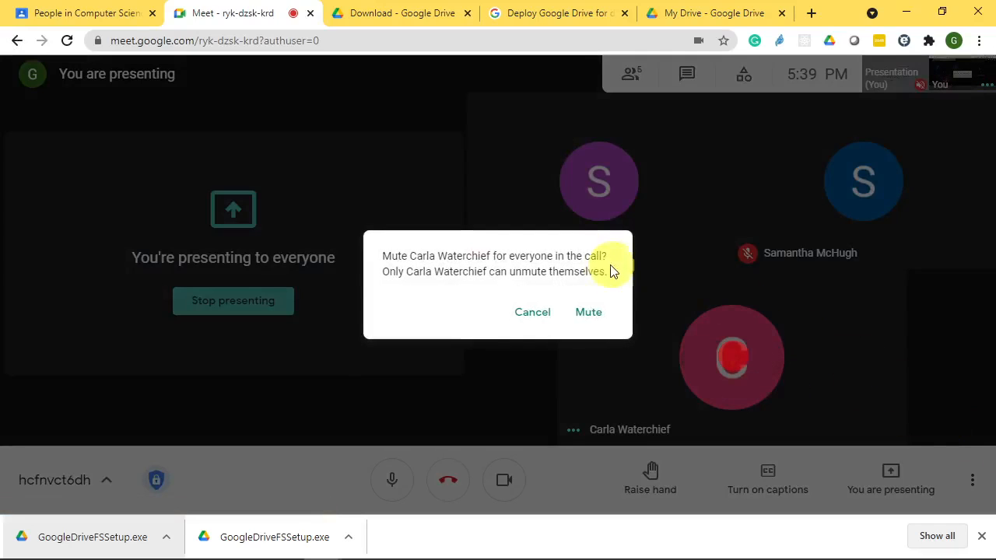
click(589, 312)
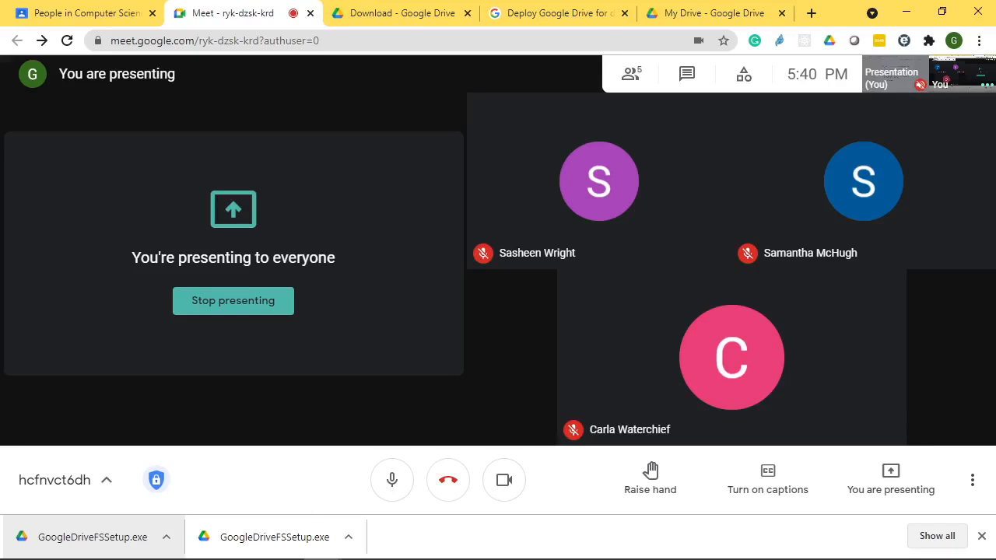
drag(835, 14, 995, 163)
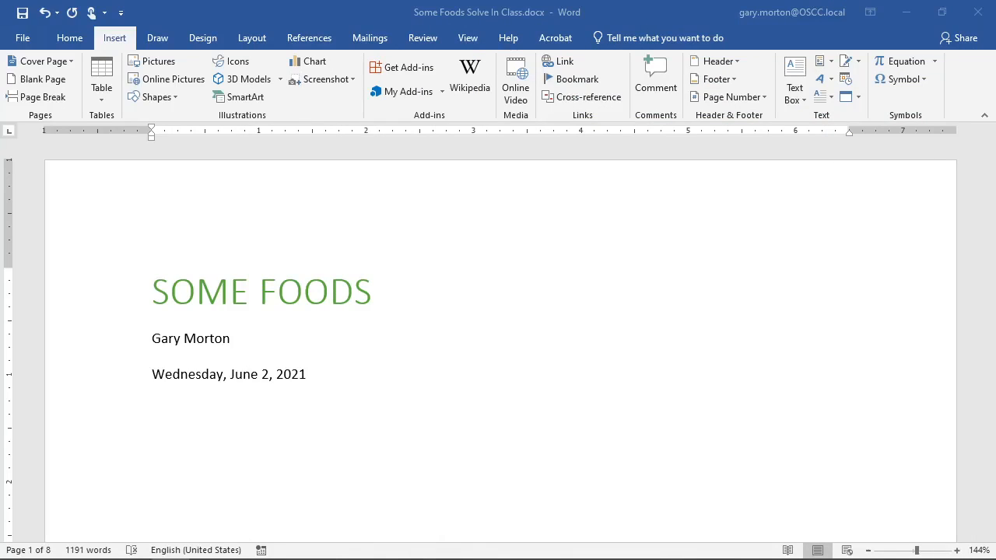
click(538, 366)
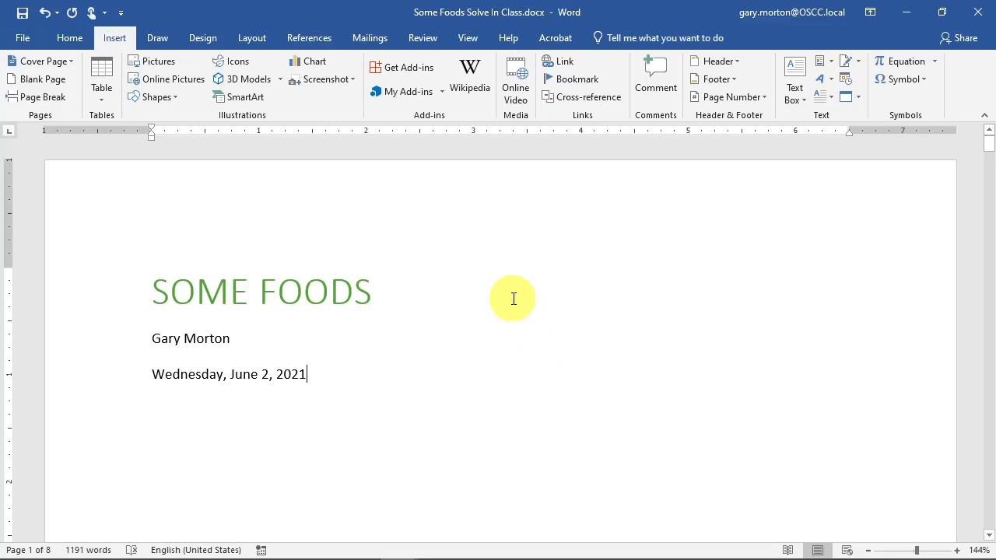
drag(995, 10, 623, 1)
scroll(463, 276, down, 2)
scroll(455, 338, up, 8)
scroll(469, 395, up, 20)
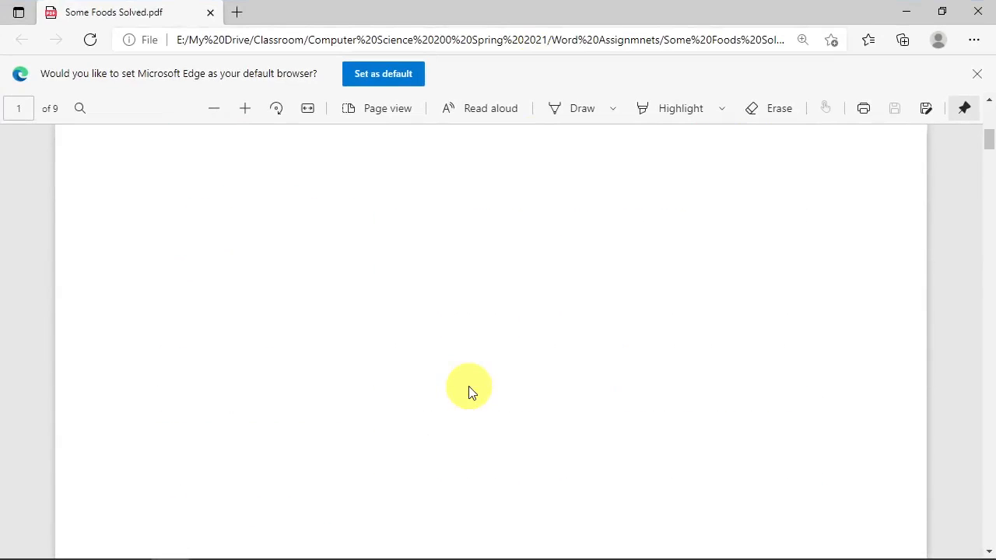
scroll(471, 389, down, 15)
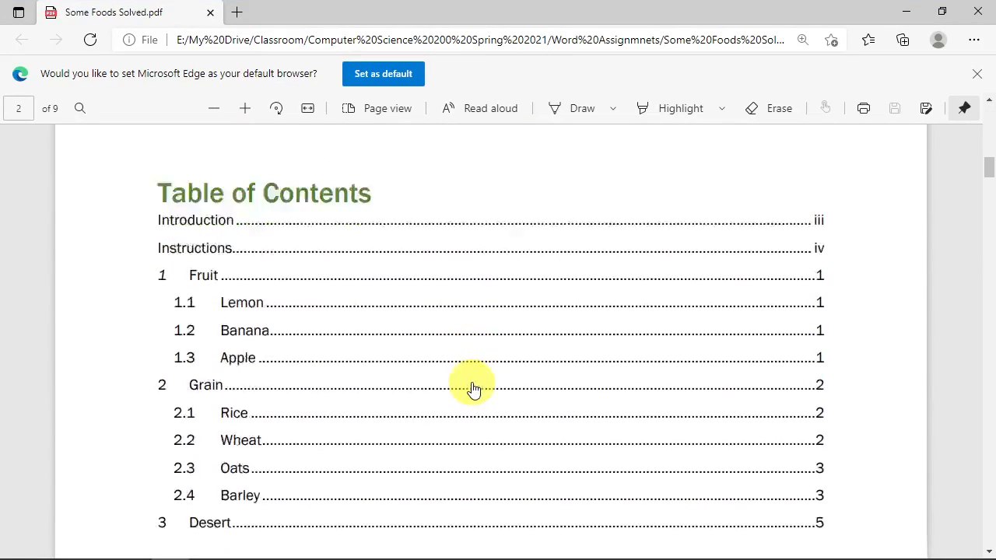
scroll(489, 329, down, 5)
scroll(489, 330, up, 3)
scroll(489, 329, down, 15)
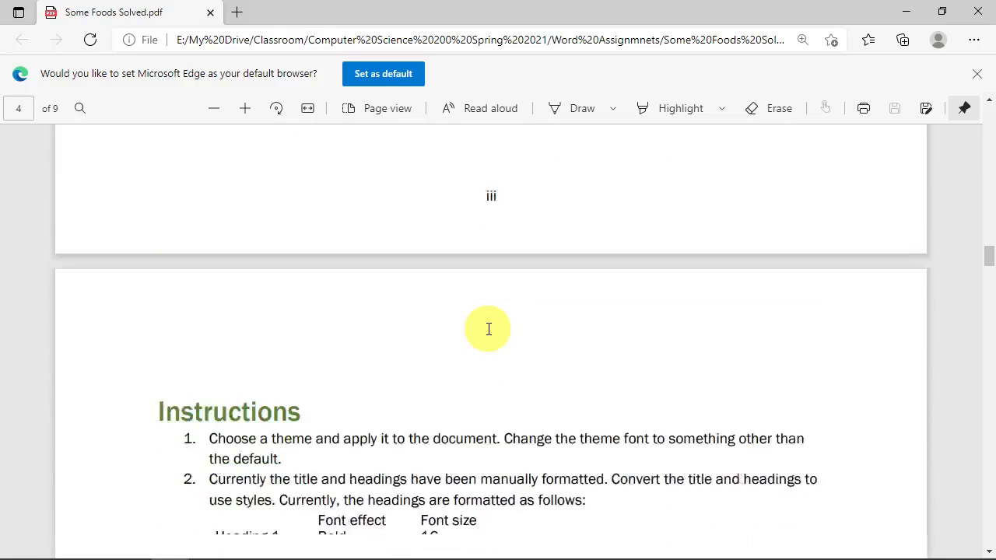
scroll(337, 288, down, 10)
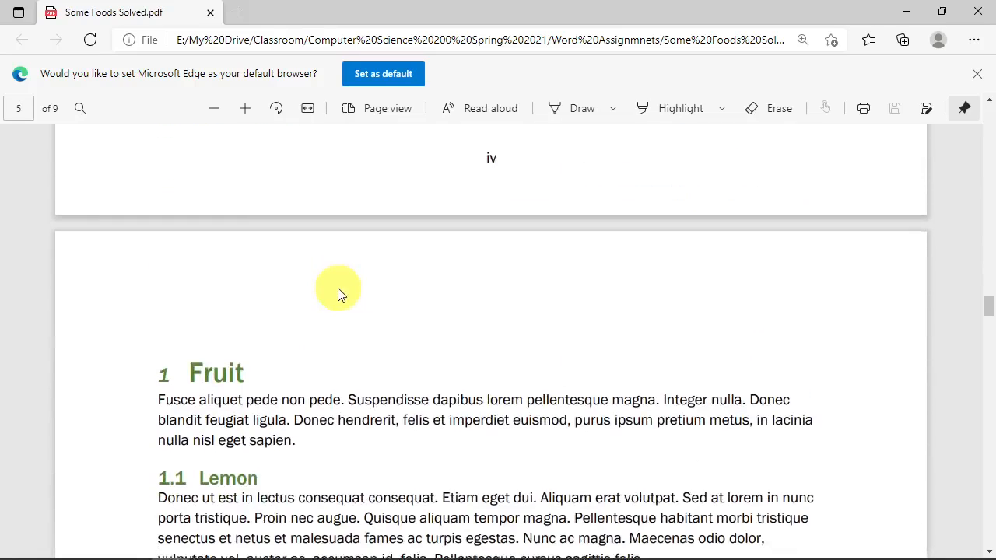
drag(253, 376, 189, 373)
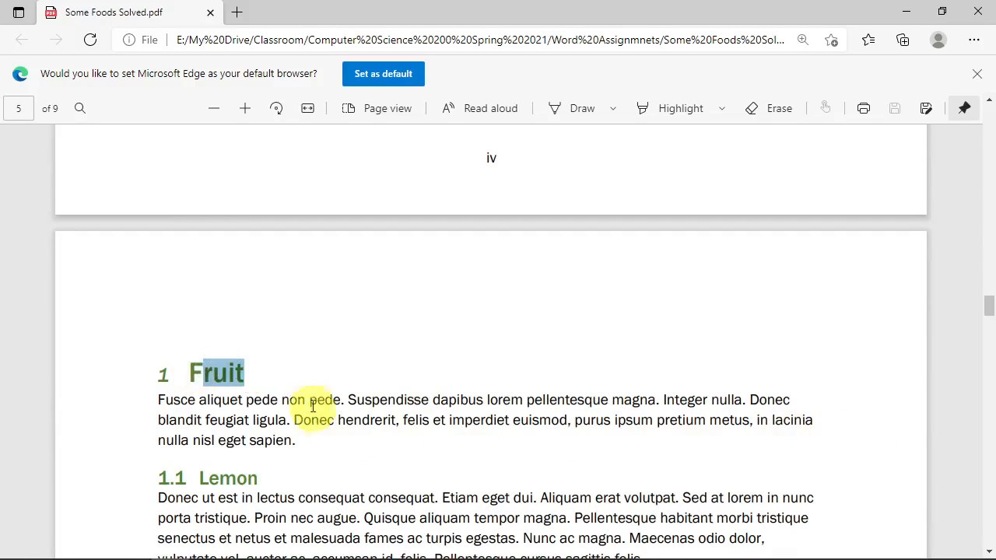
click(322, 379)
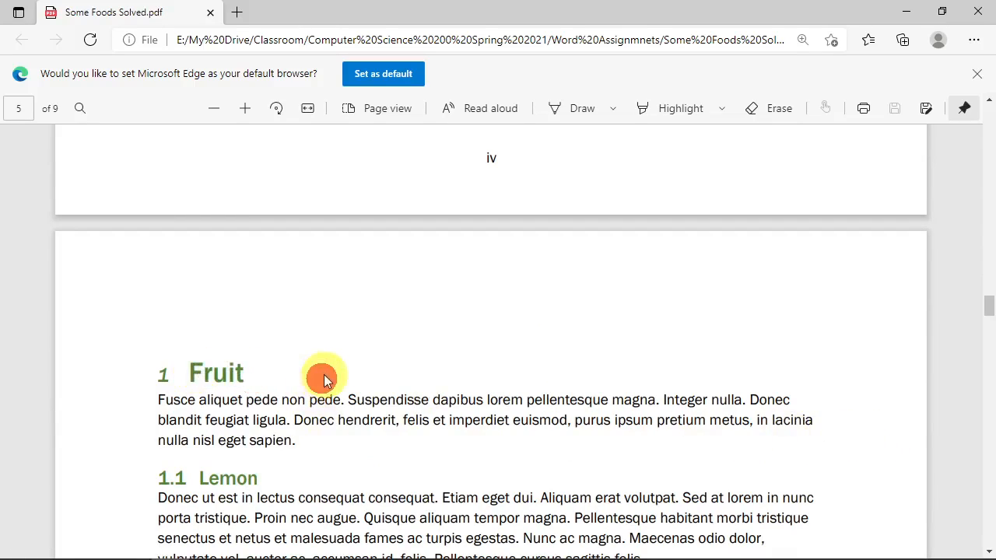
click(907, 16)
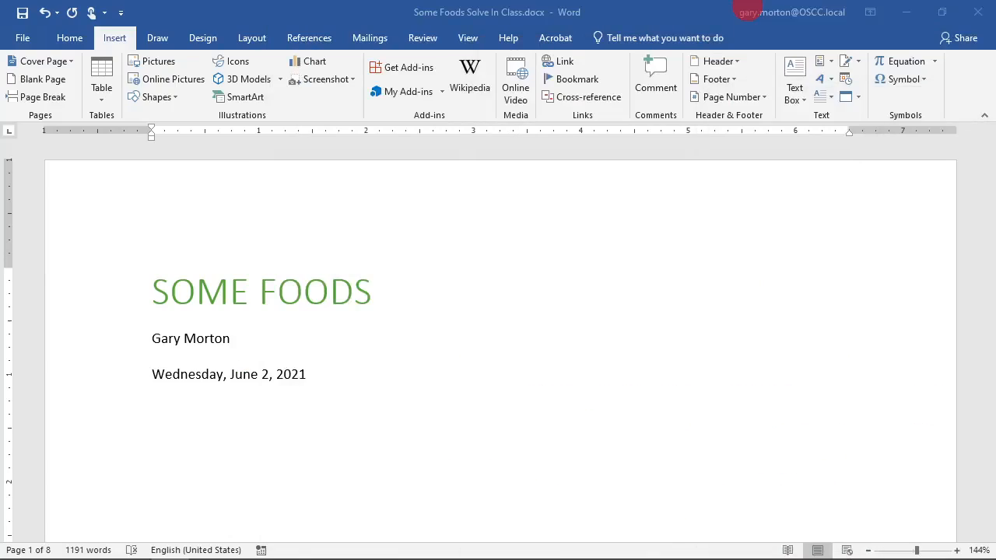
- Open the page 1 footer, move to its centre tab, then return to the body
scroll(396, 373, down, 10)
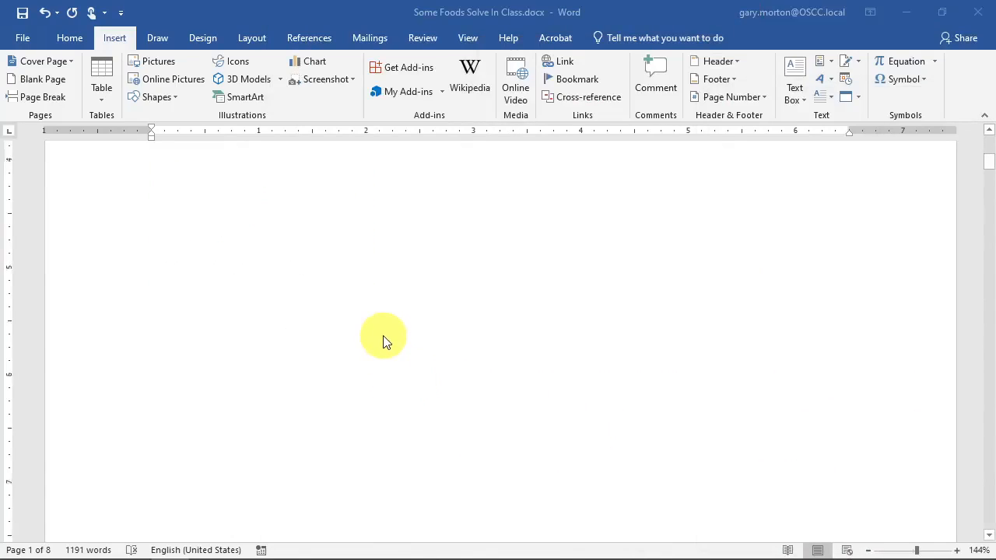
scroll(381, 330, down, 5)
scroll(442, 314, up, 3)
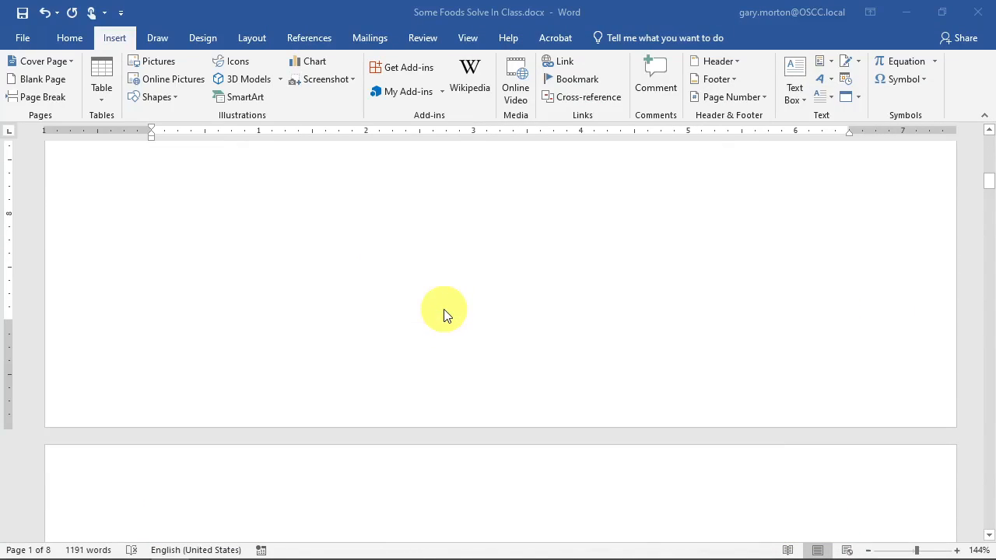
double_click(451, 400)
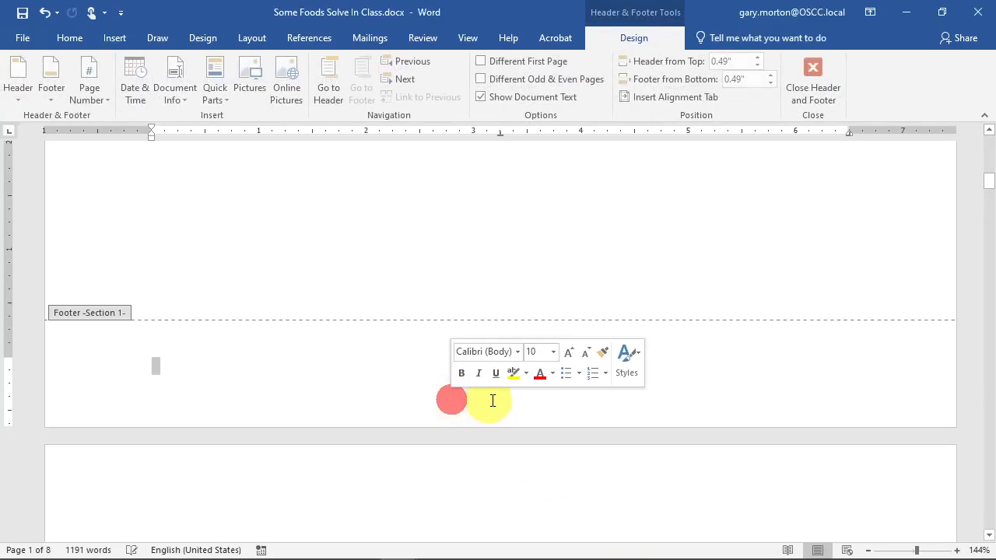
click(476, 366)
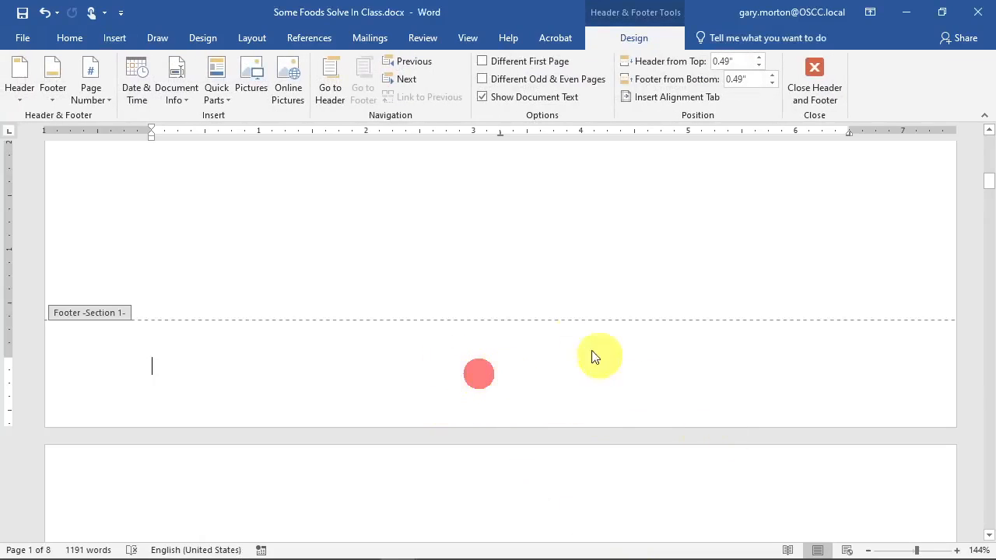
key(Tab)
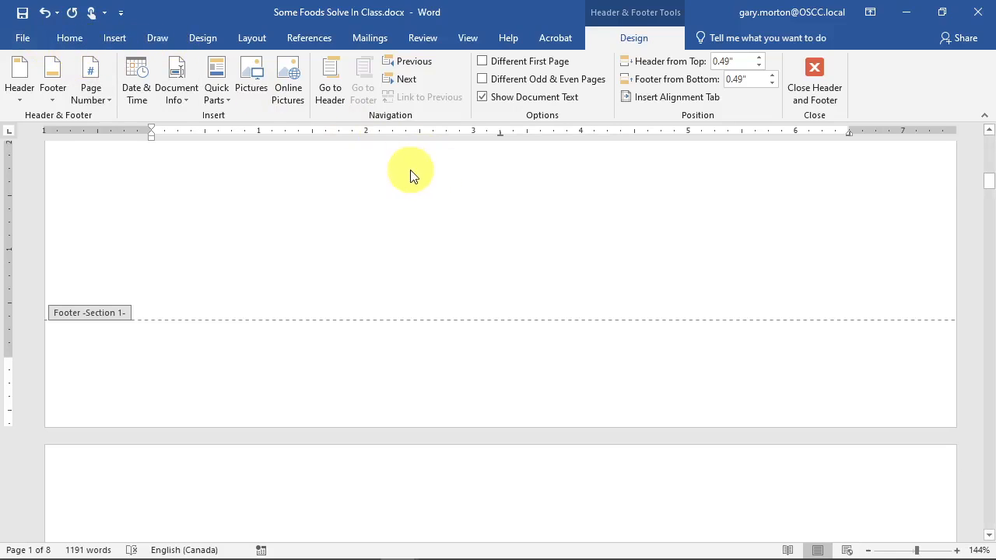
double_click(625, 247)
- Turn off Link to Previous for the section 2 header and footer
scroll(651, 324, up, 3)
scroll(653, 320, down, 11)
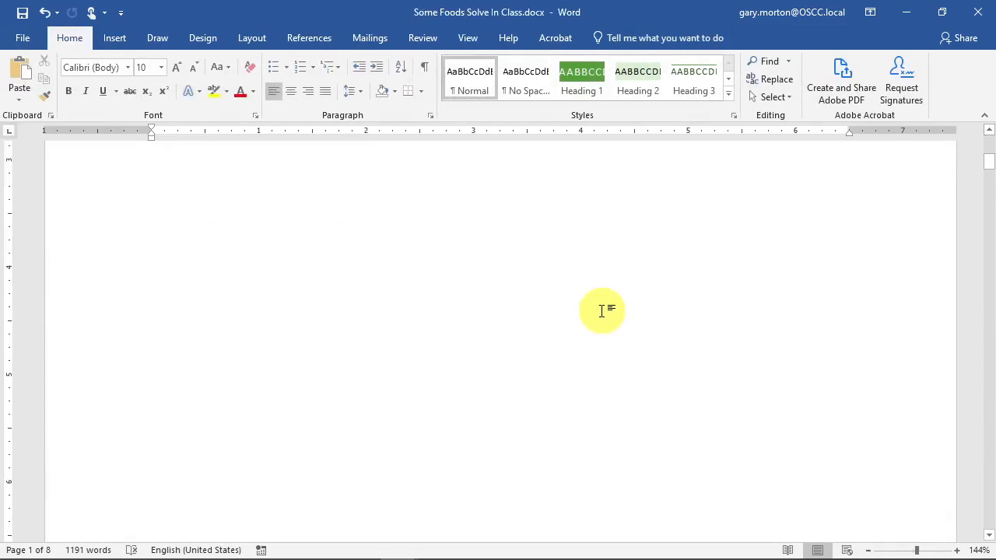
scroll(585, 305, down, 3)
double_click(395, 222)
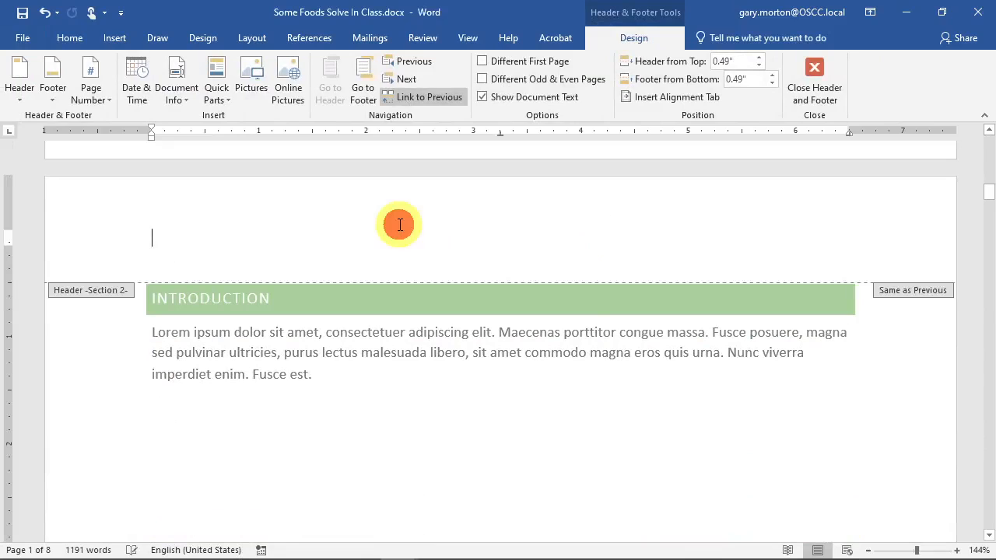
click(413, 98)
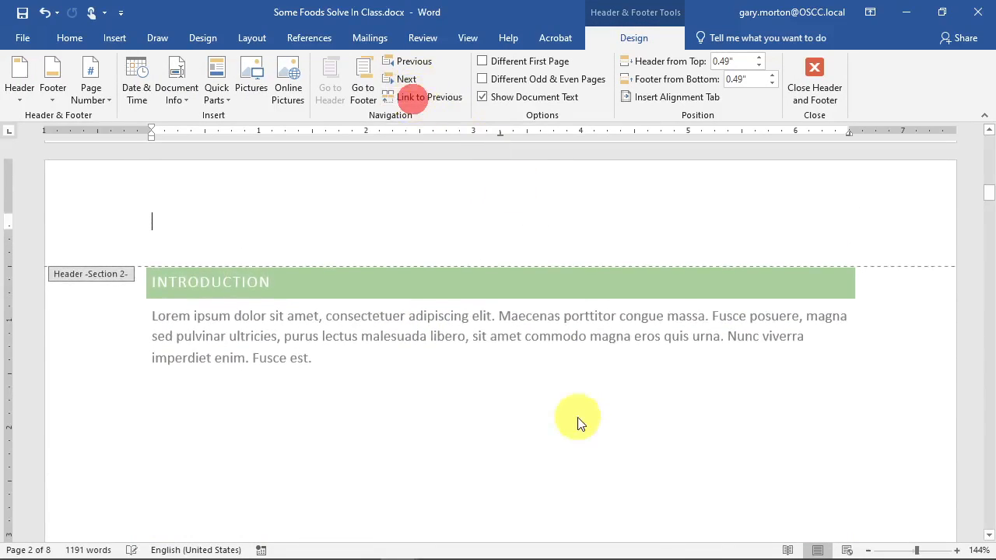
scroll(491, 350, down, 5)
scroll(491, 350, down, 5)
click(487, 356)
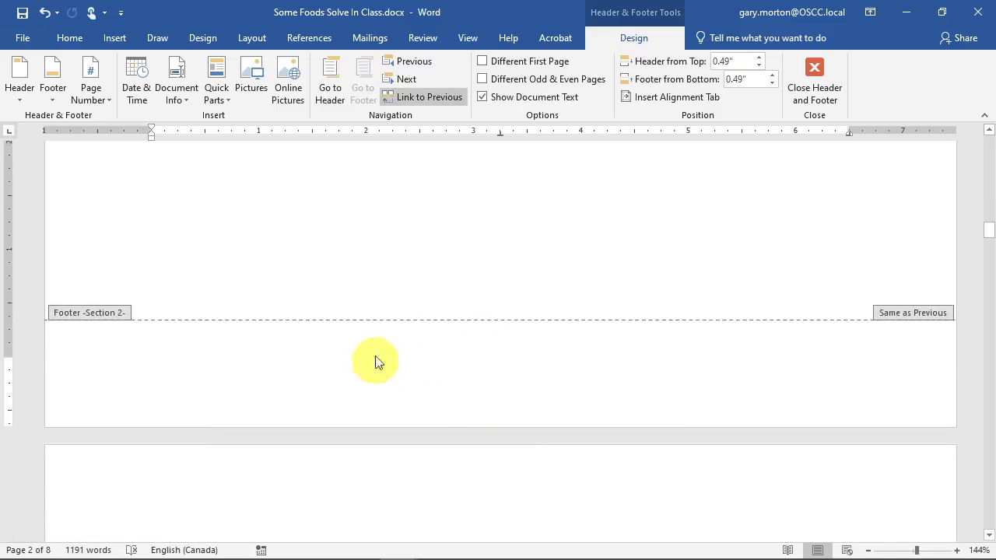
click(421, 98)
click(492, 475)
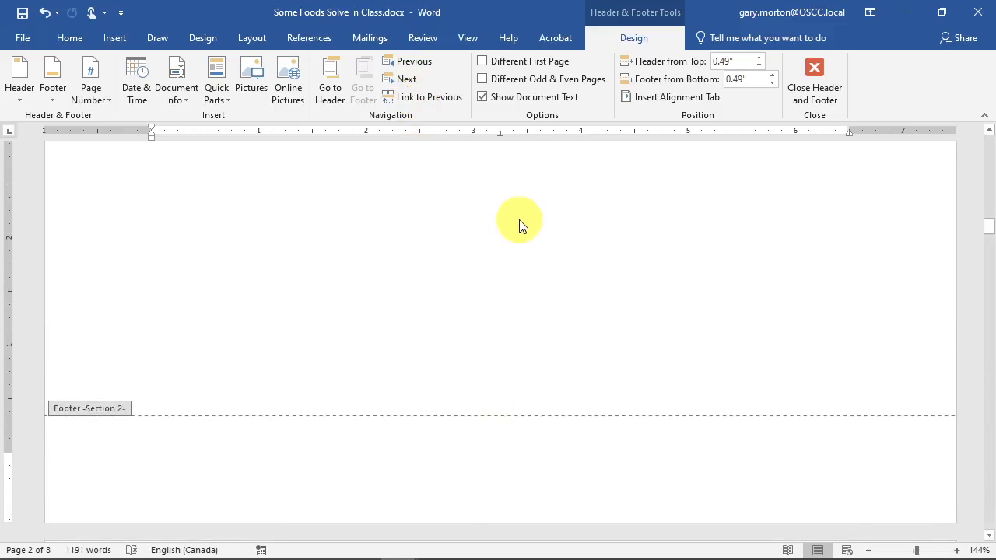
- Open the Page Number menu from the section 2 footer and close it unused
scroll(563, 302, up, 10)
scroll(563, 298, up, 10)
scroll(561, 299, down, 14)
scroll(560, 300, down, 15)
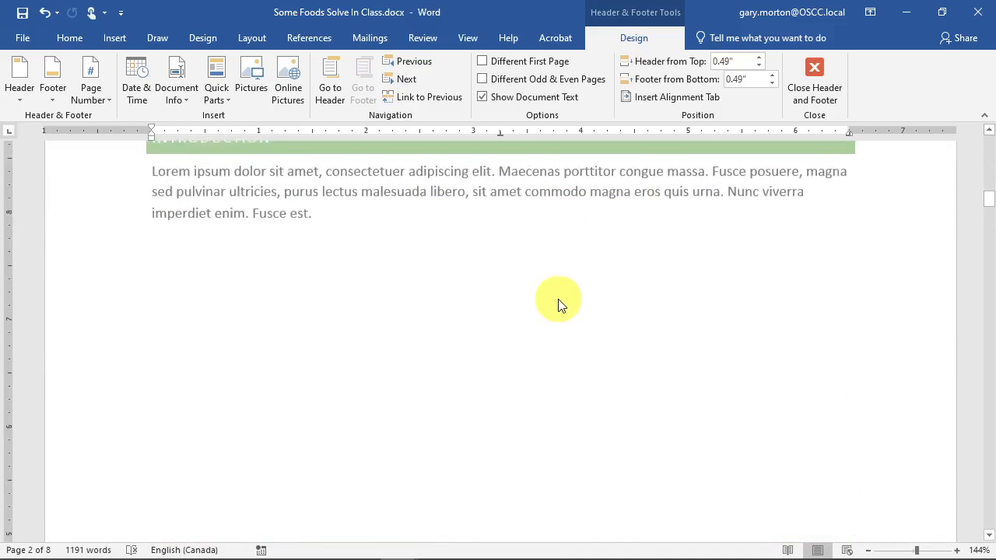
click(87, 92)
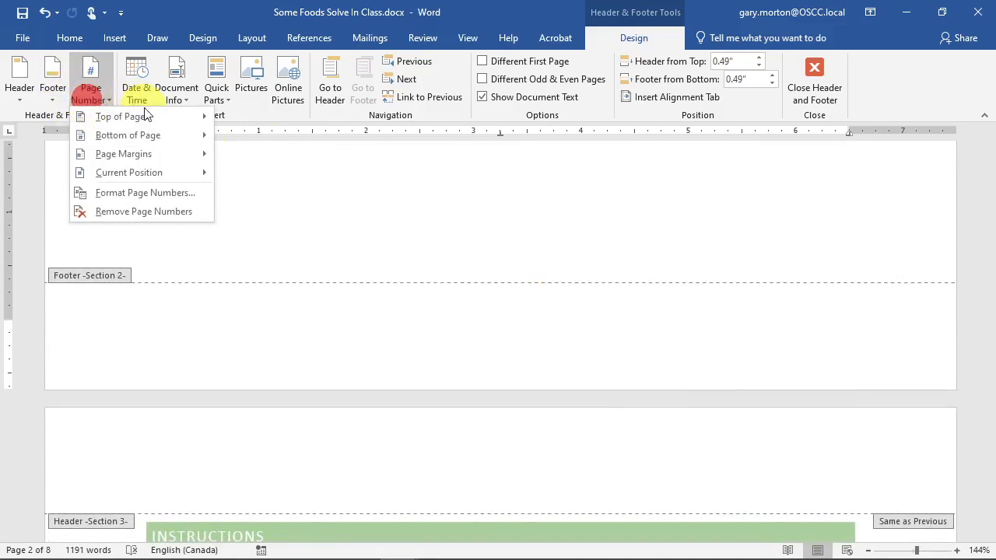
click(518, 207)
click(499, 336)
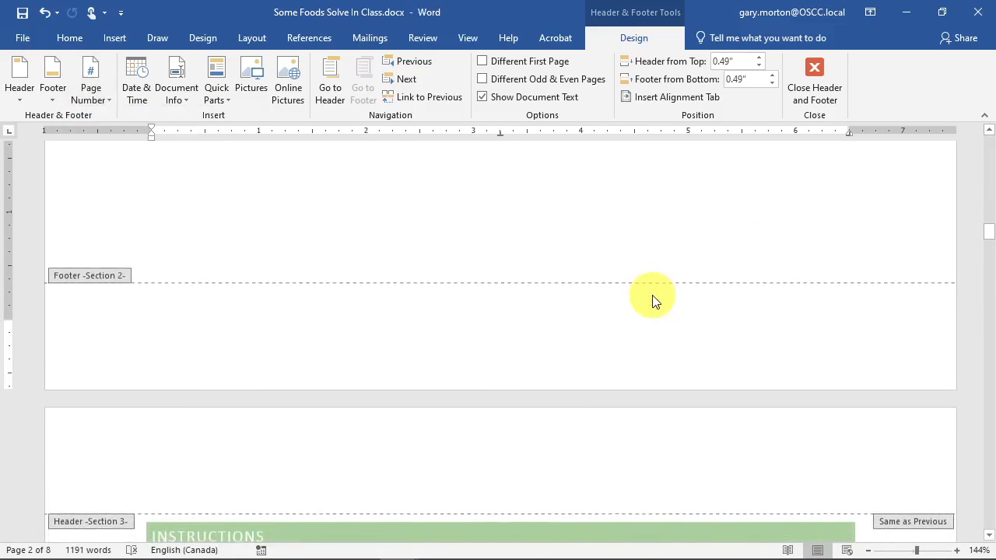
- Relink and then unlink the section 2 footer again, leaving the caret at its centre
scroll(647, 307, up, 12)
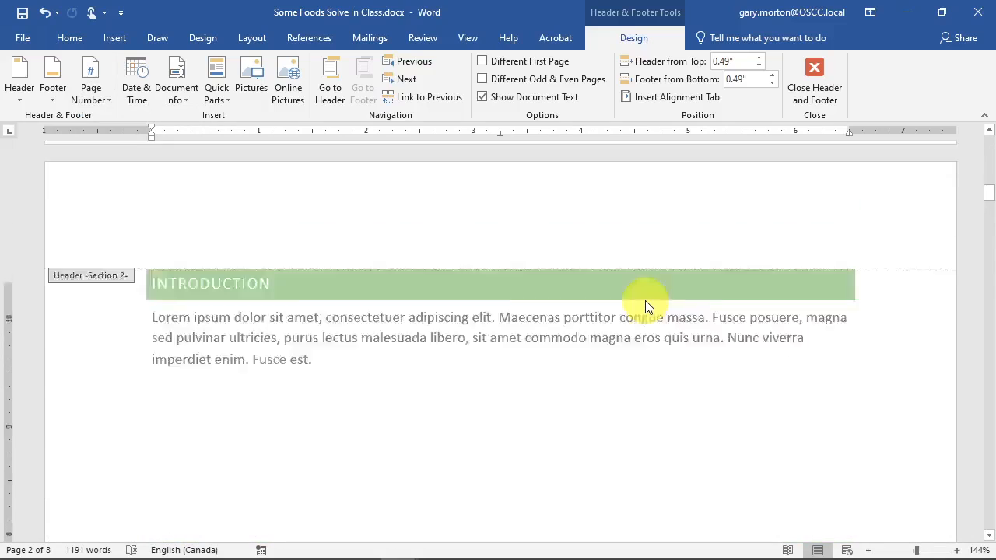
scroll(645, 307, up, 4)
scroll(646, 307, up, 12)
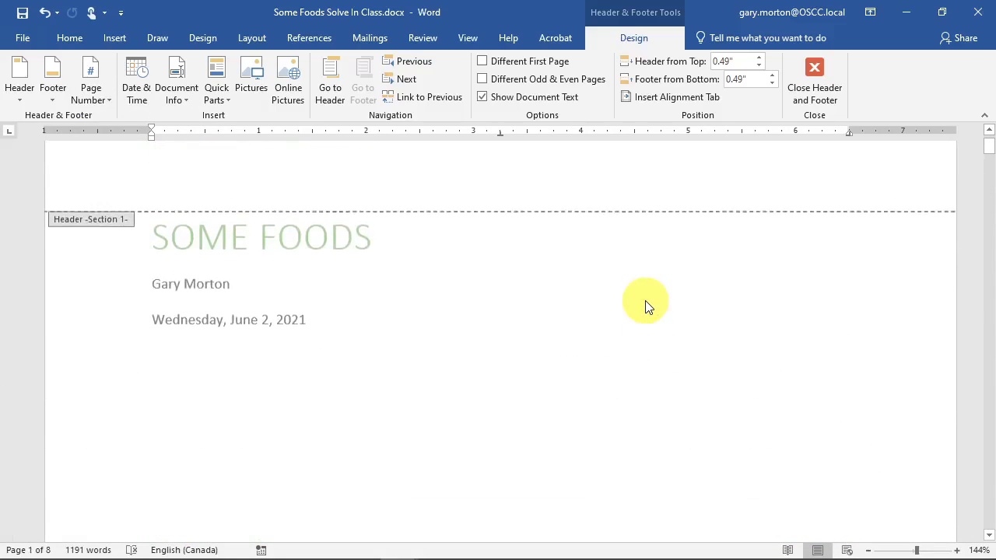
scroll(645, 307, down, 18)
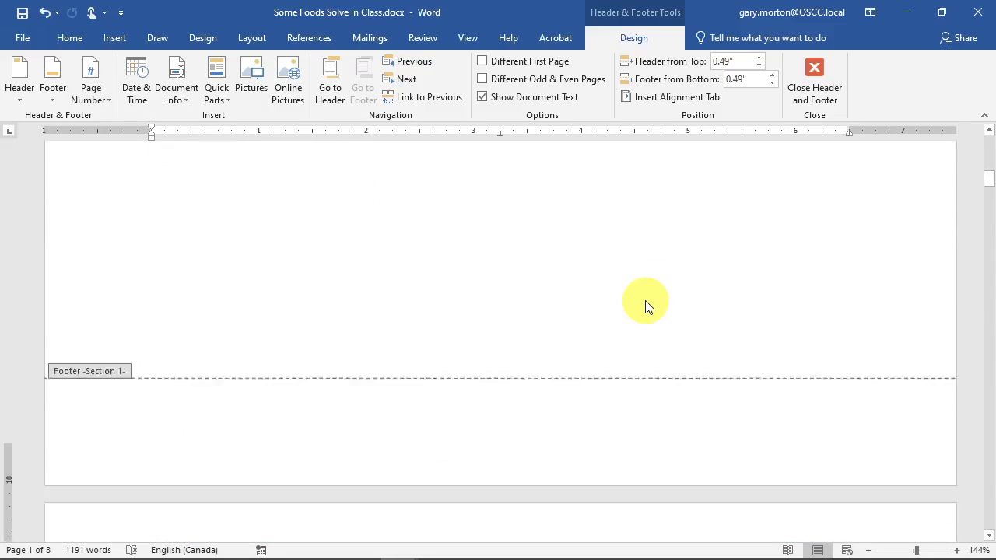
scroll(525, 326, down, 6)
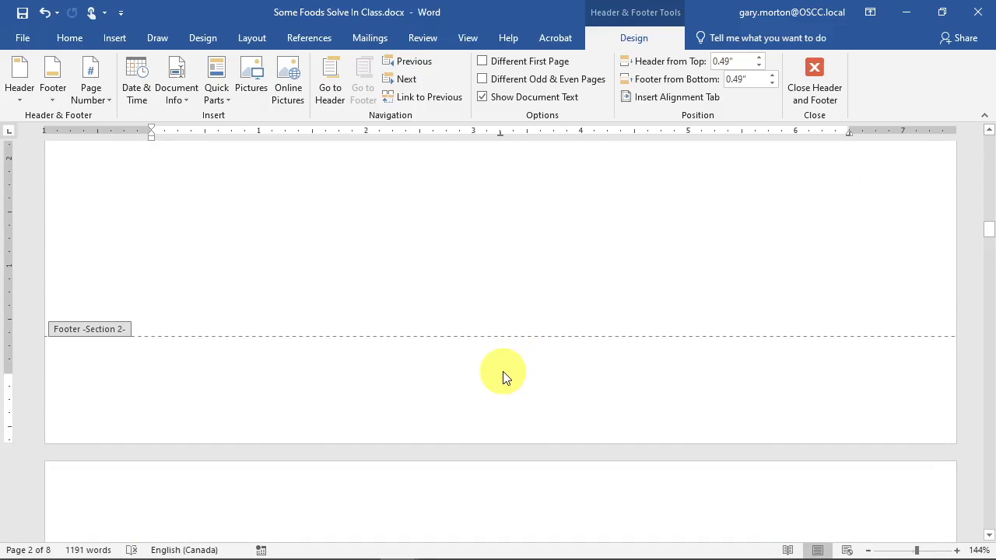
click(502, 378)
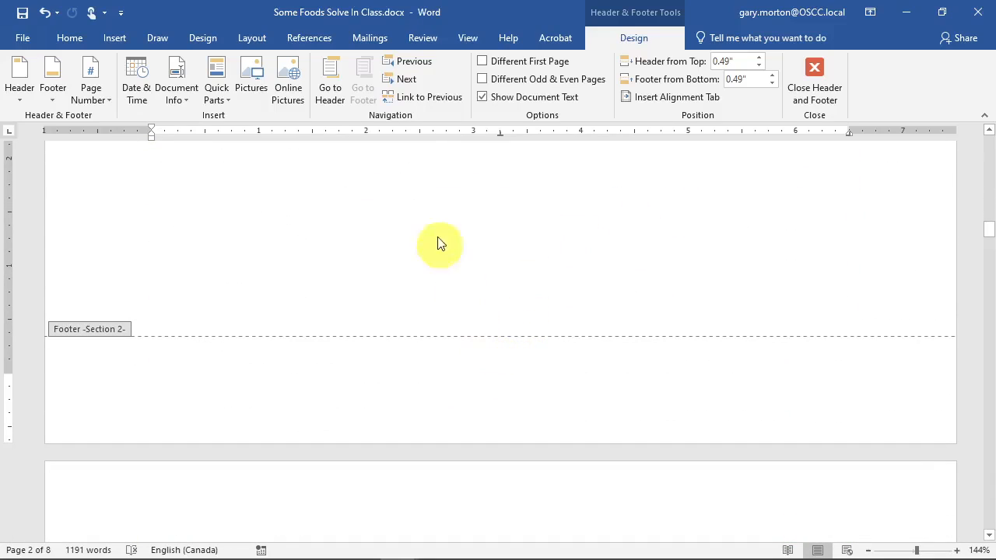
click(423, 101)
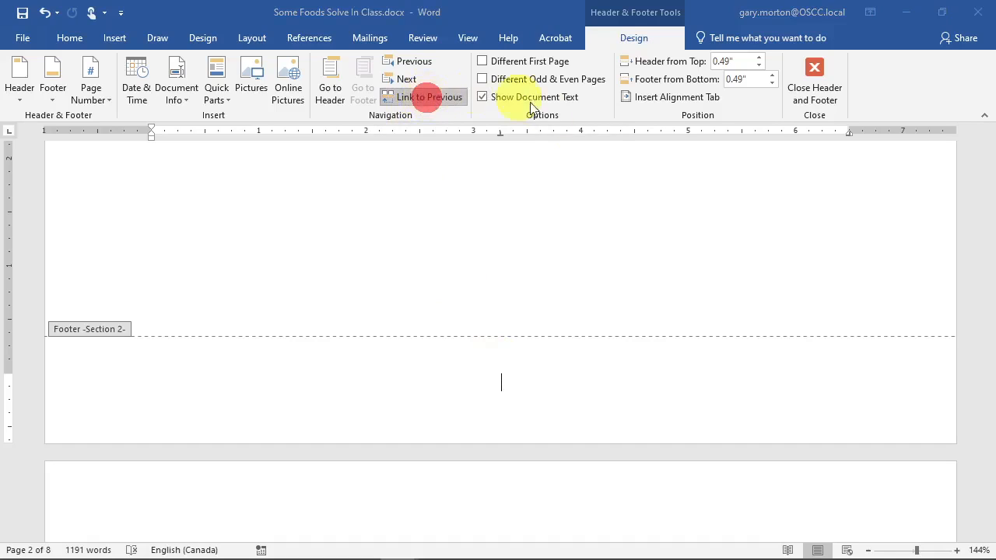
click(473, 330)
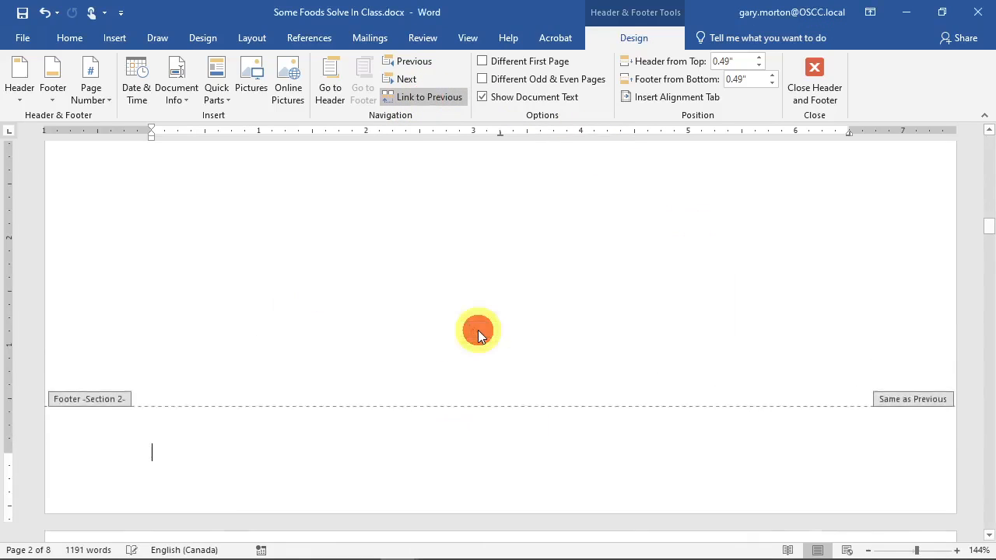
click(432, 97)
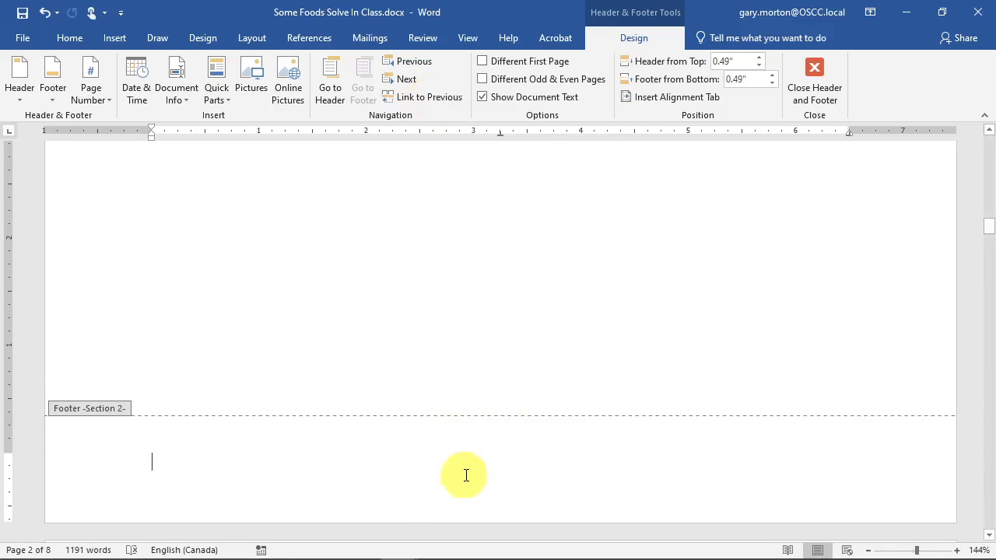
double_click(492, 462)
mouse_move(543, 552)
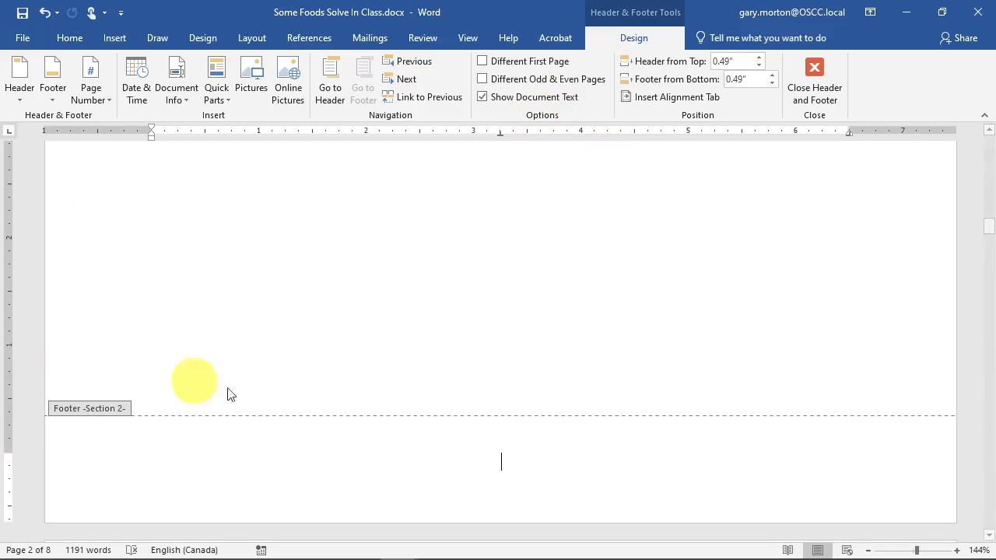
- Insert a Plain Number page number at the current position in the section 2 footer
click(504, 461)
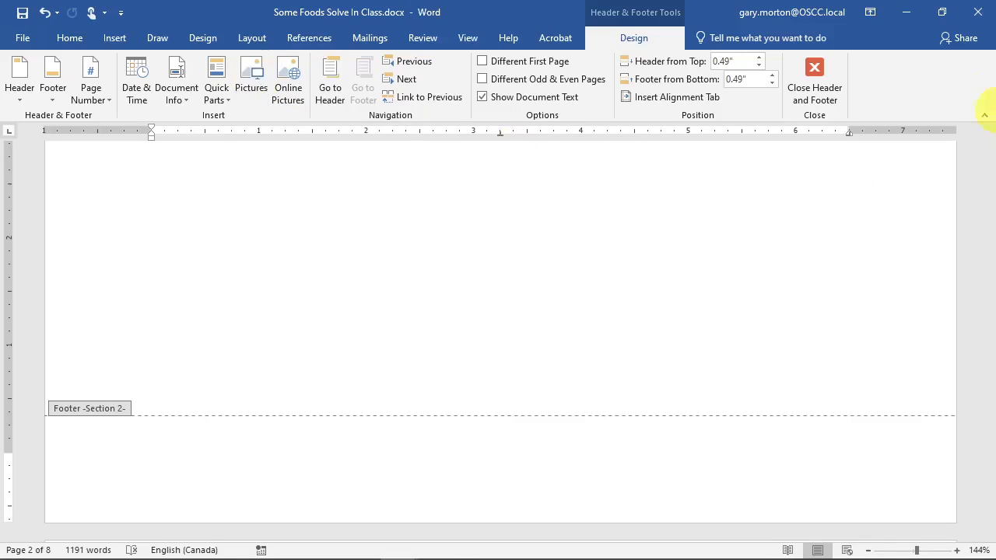
click(100, 94)
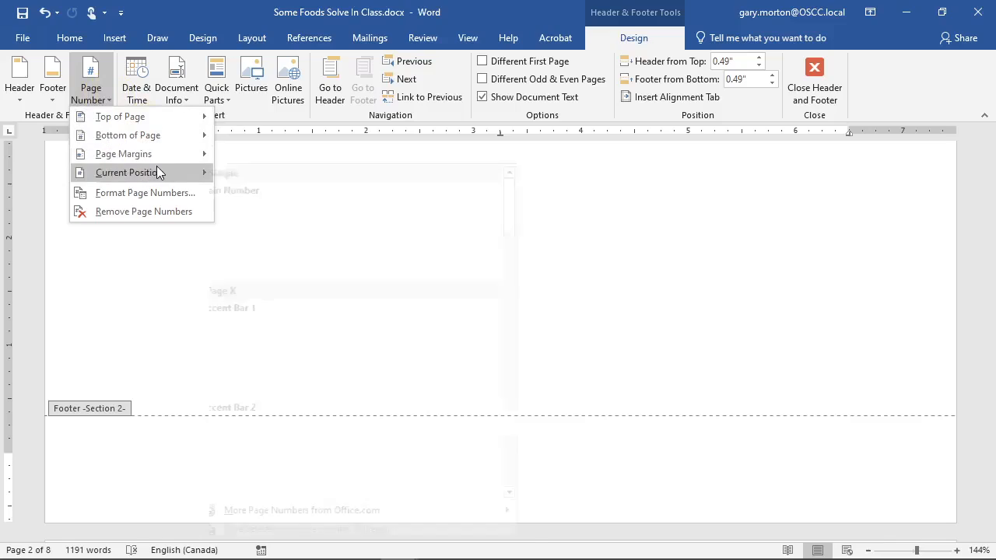
mouse_move(157, 172)
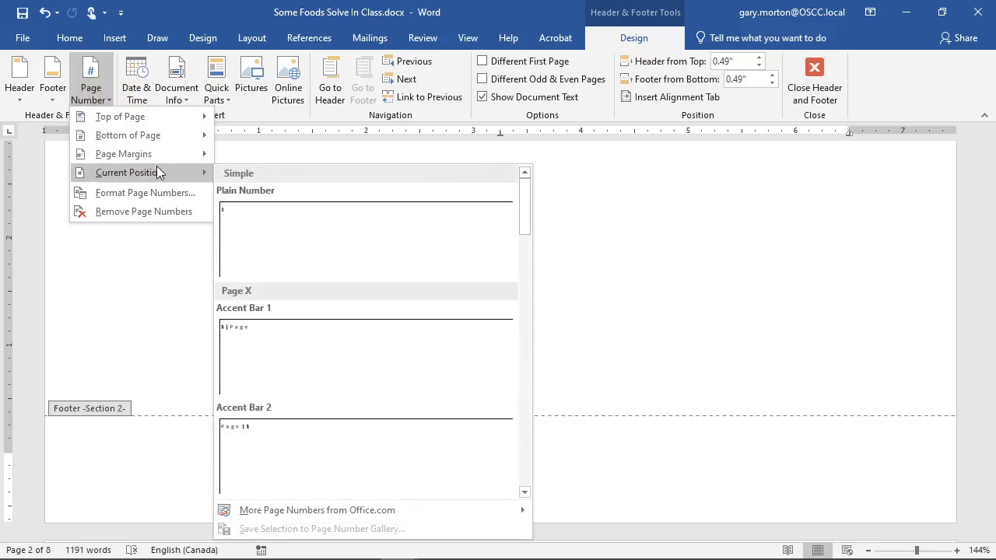
click(301, 217)
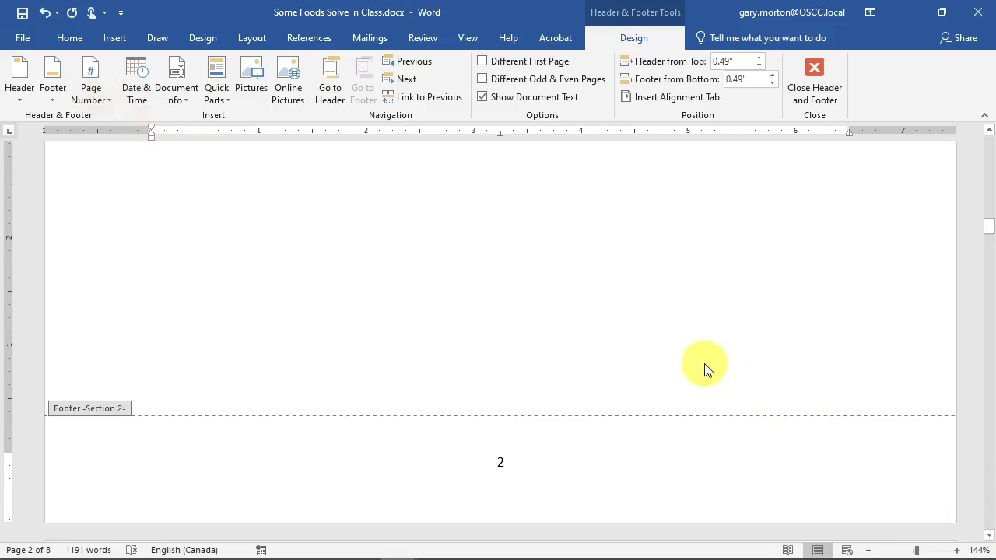
click(91, 94)
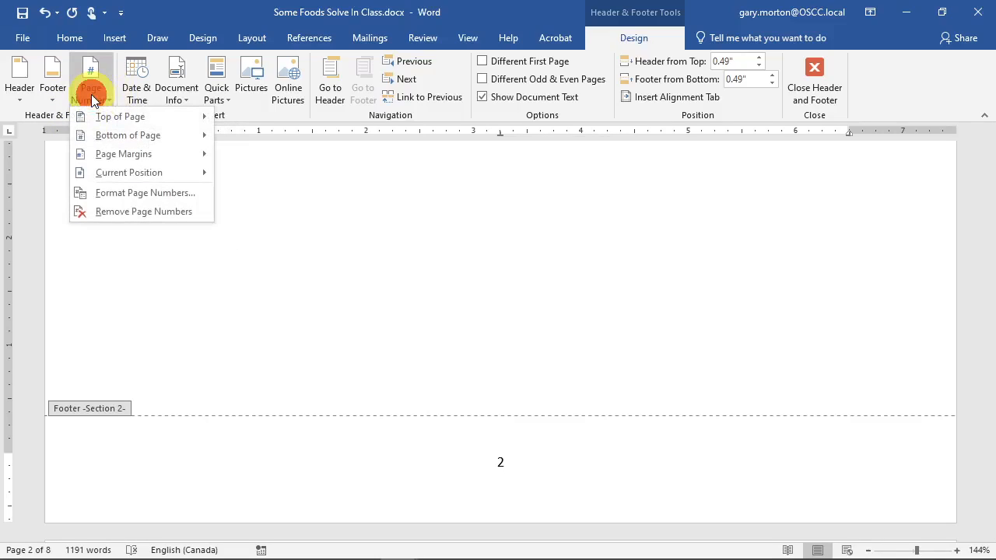
- Set the Section 2 footer page number format to i, ii, iii so page 2 shows ii
click(153, 198)
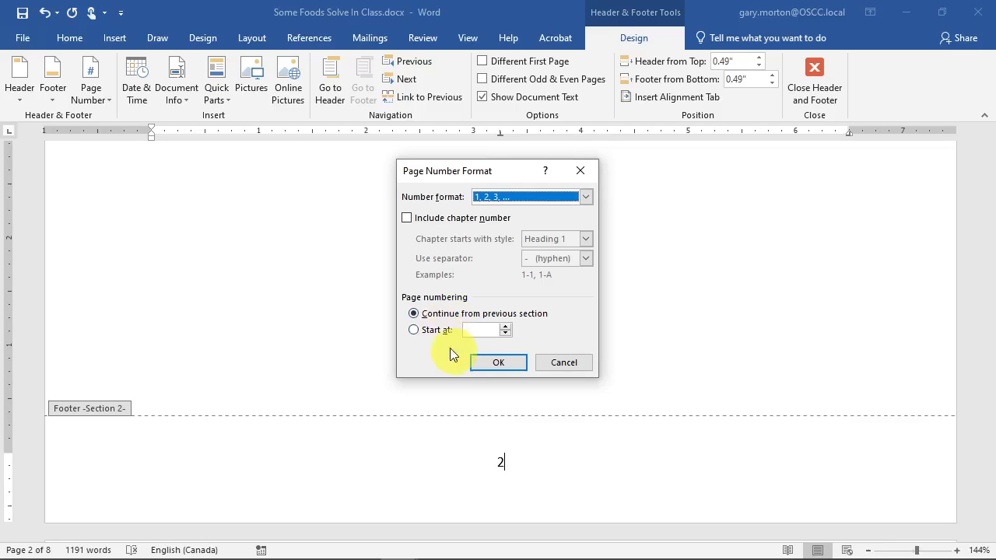
click(525, 198)
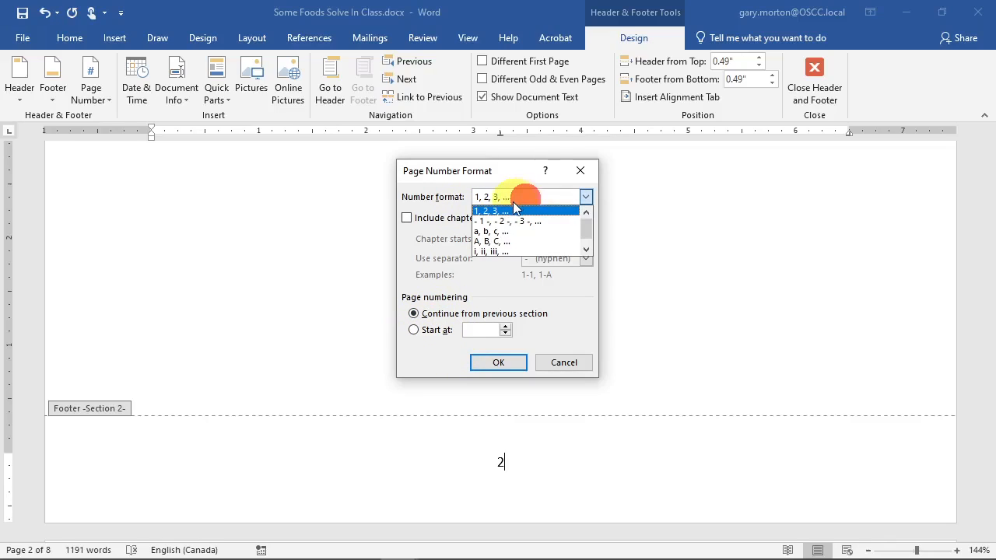
click(604, 443)
key(Escape)
key(Escape)
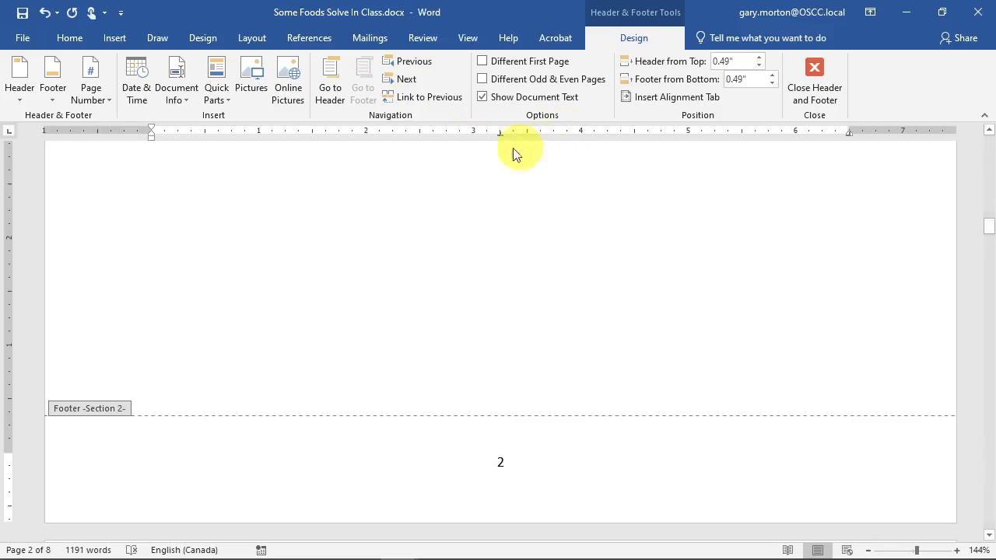
click(92, 99)
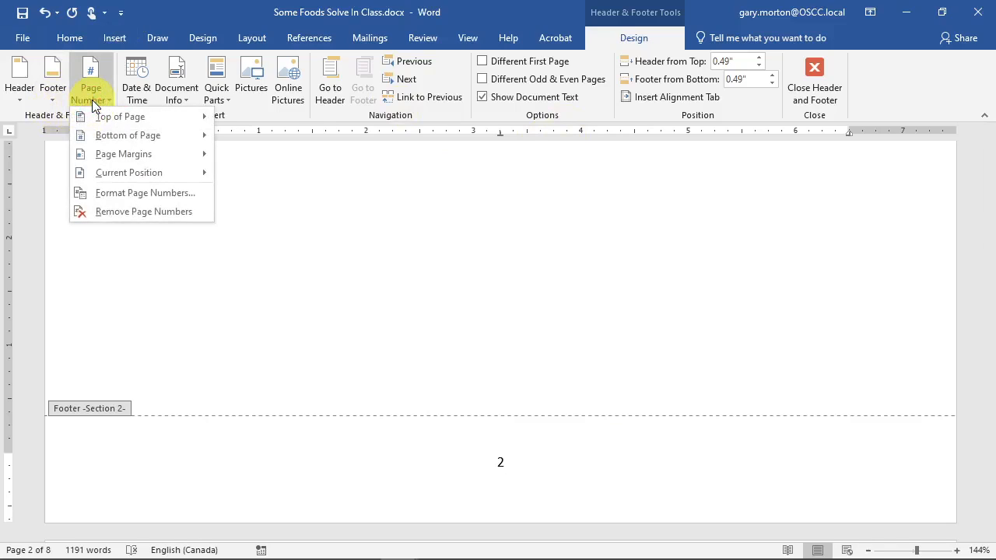
click(125, 193)
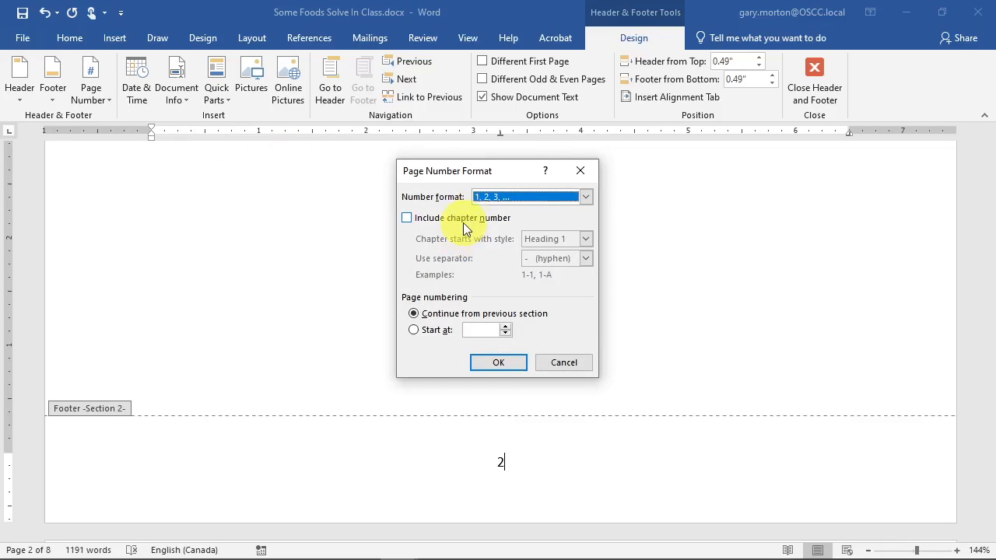
click(586, 197)
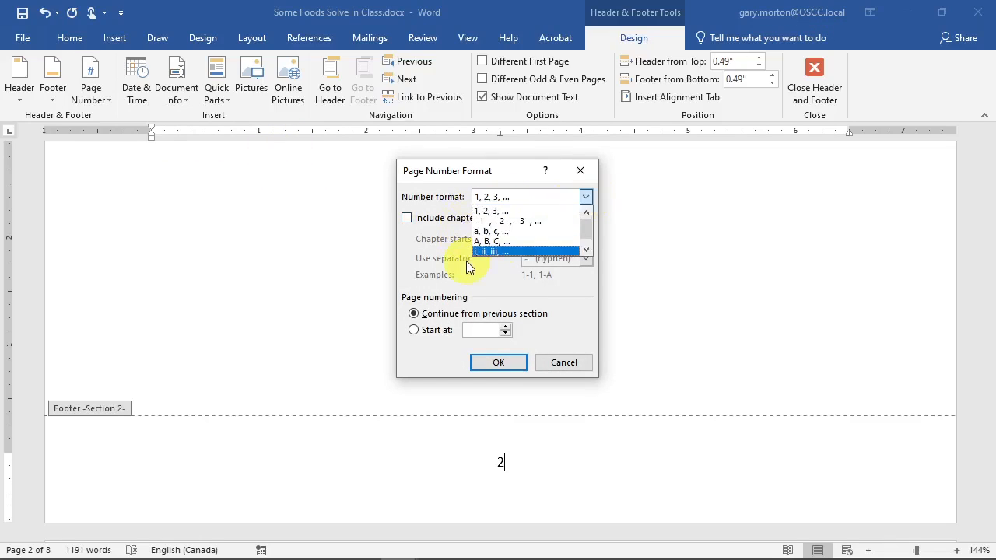
click(500, 251)
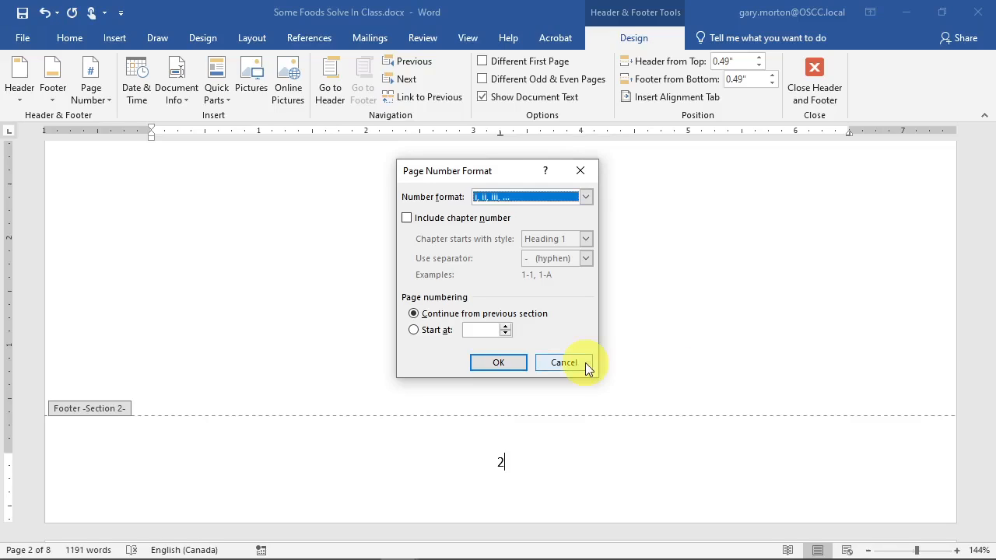
click(484, 366)
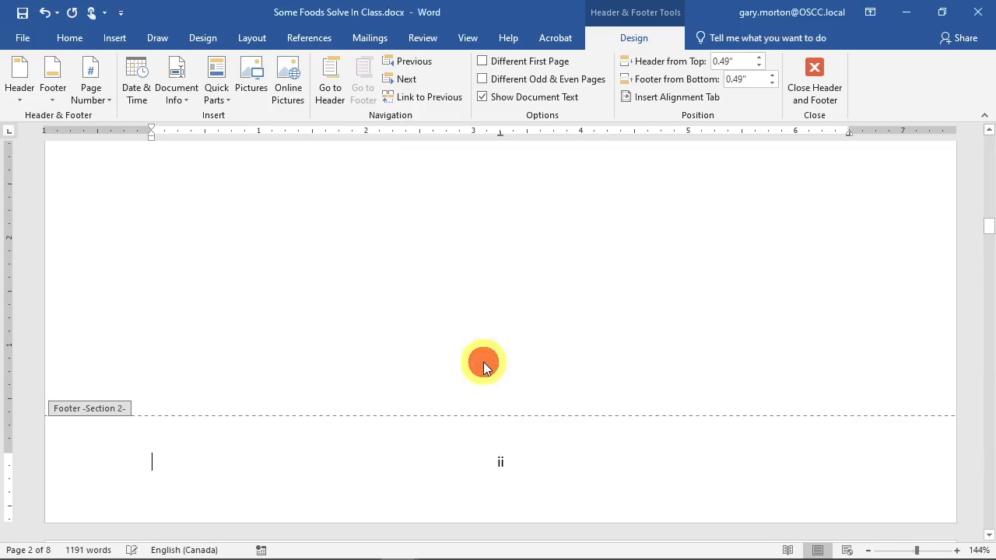
- In the Section 3 footer, set the page number format to i, ii, iii so it shows iii
scroll(483, 366, down, 15)
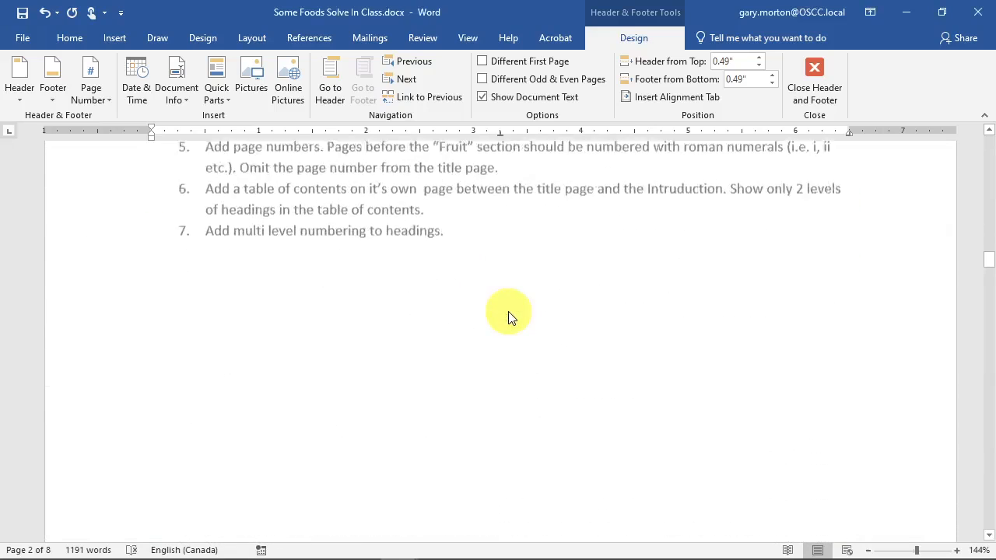
scroll(598, 363, up, 14)
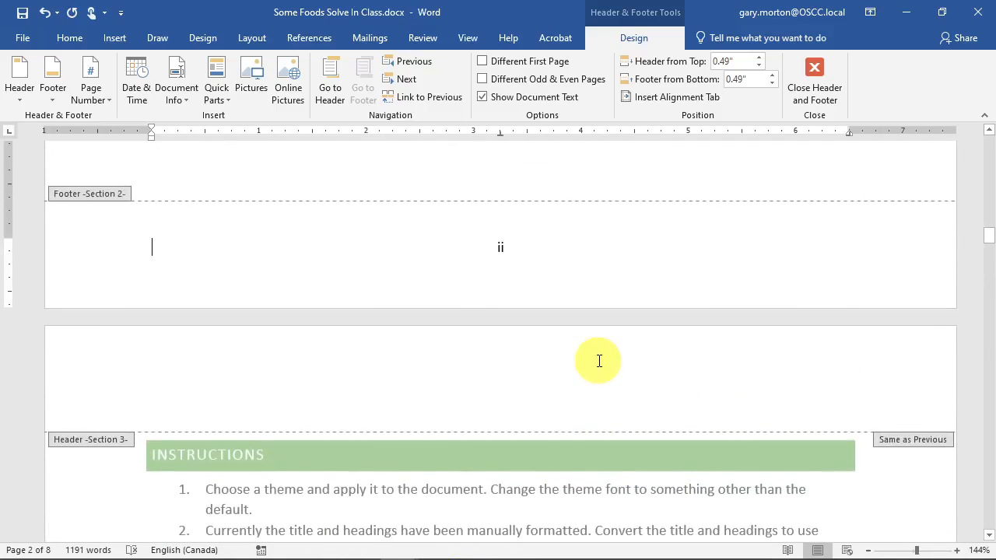
scroll(599, 361, down, 5)
scroll(599, 361, up, 6)
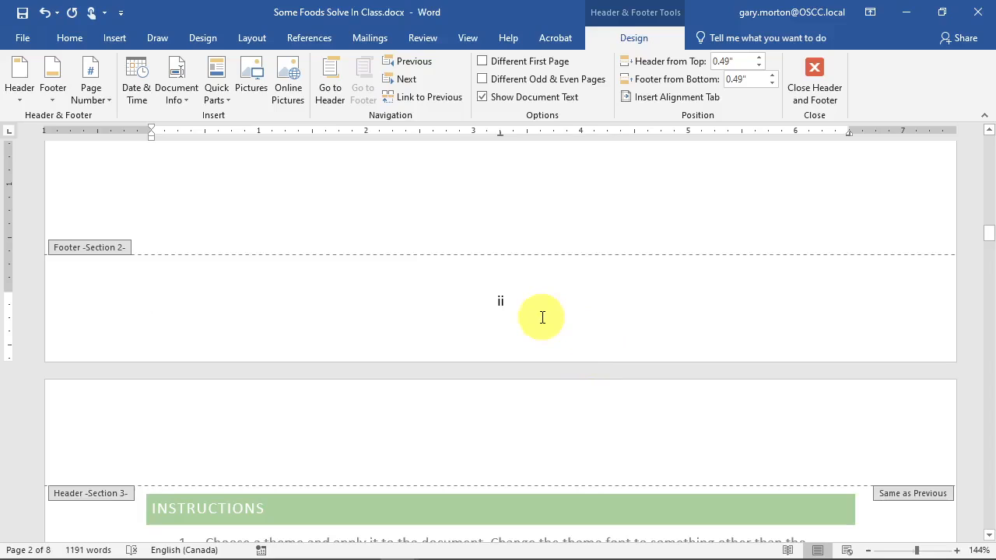
scroll(543, 318, down, 14)
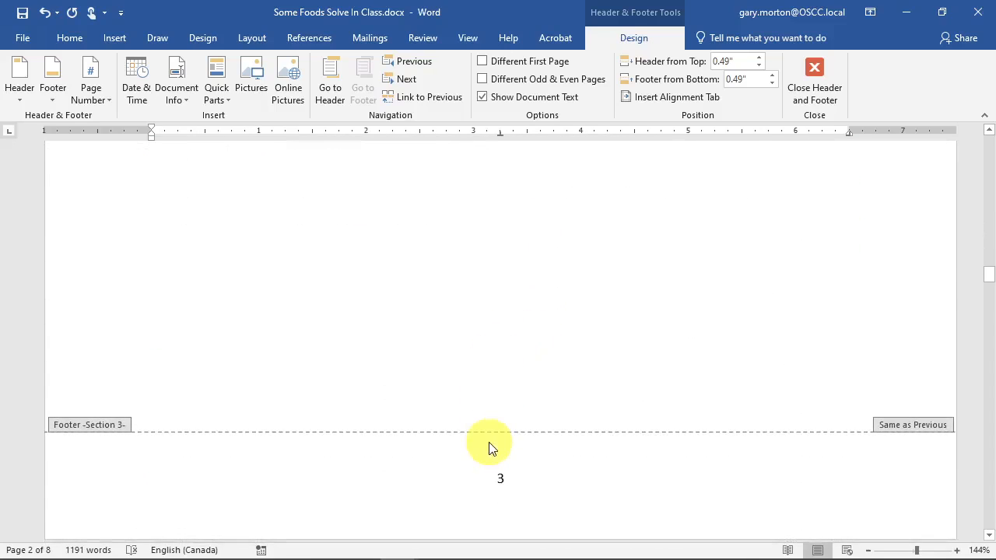
click(513, 491)
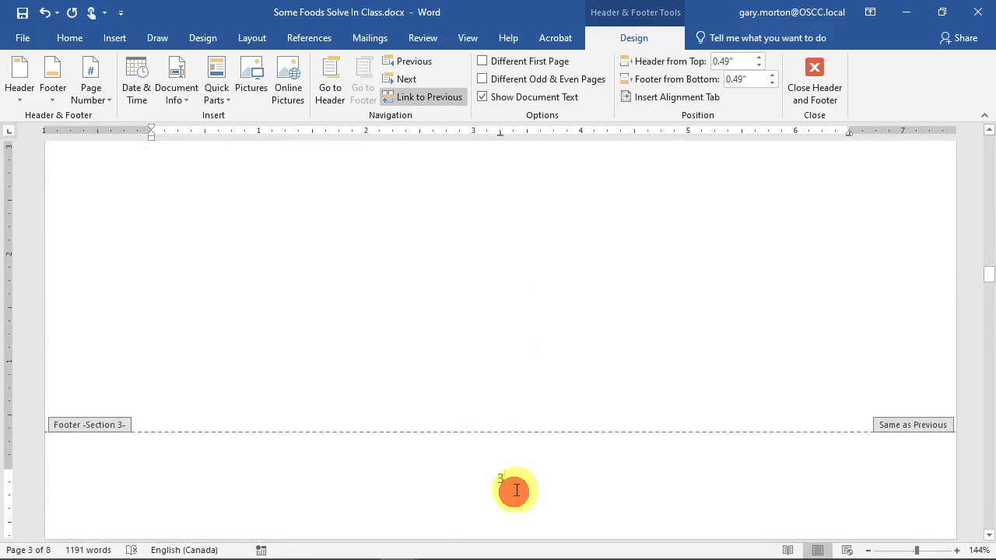
click(88, 95)
click(120, 195)
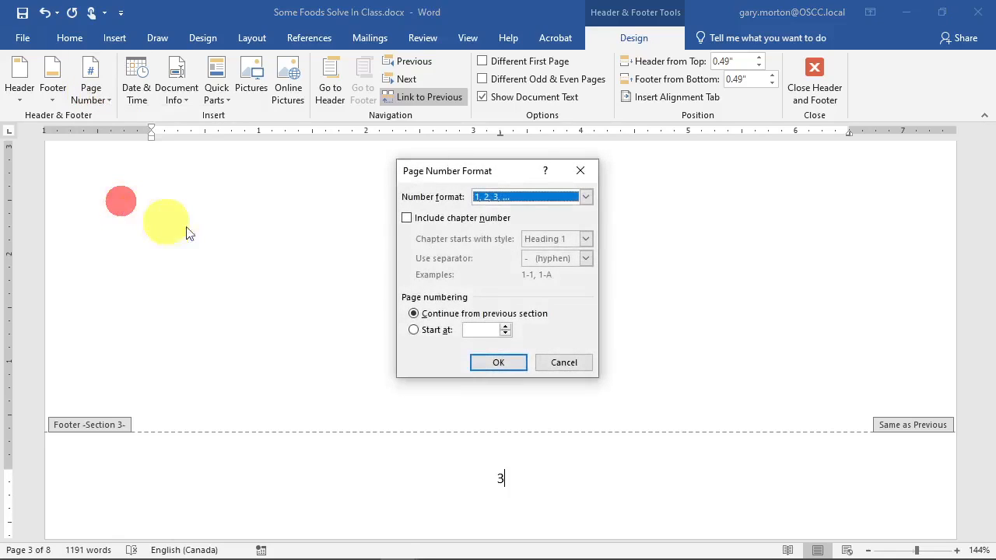
click(585, 196)
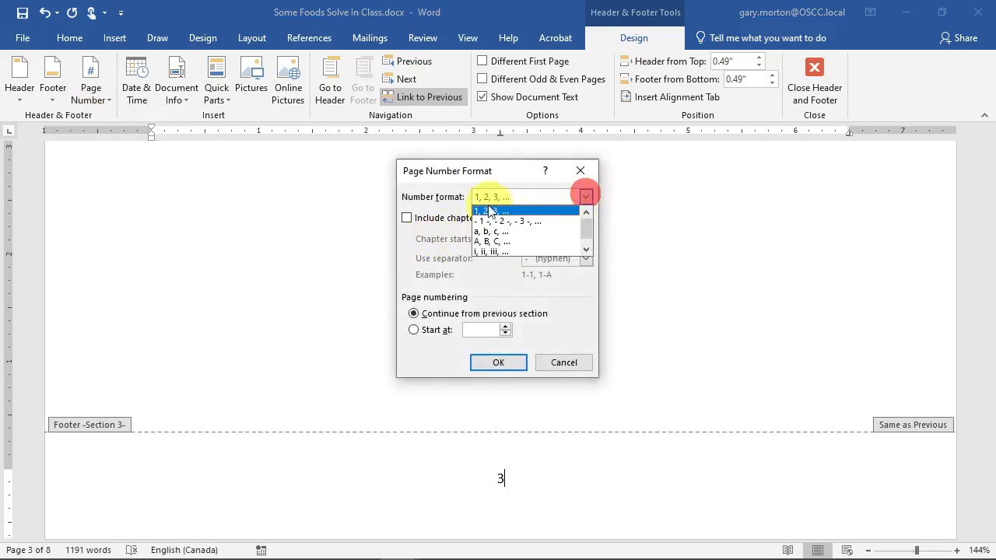
click(485, 252)
click(488, 360)
scroll(510, 354, down, 3)
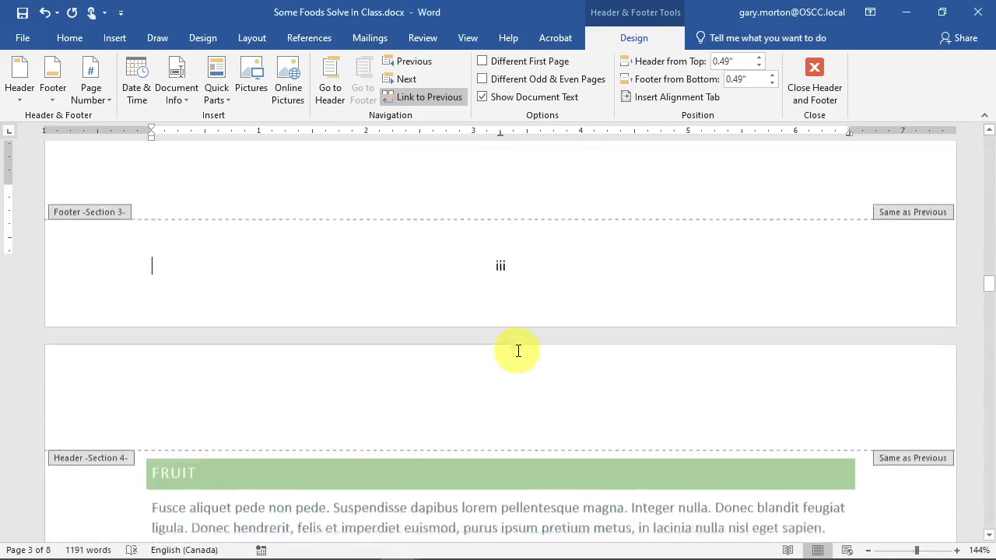
scroll(518, 350, down, 3)
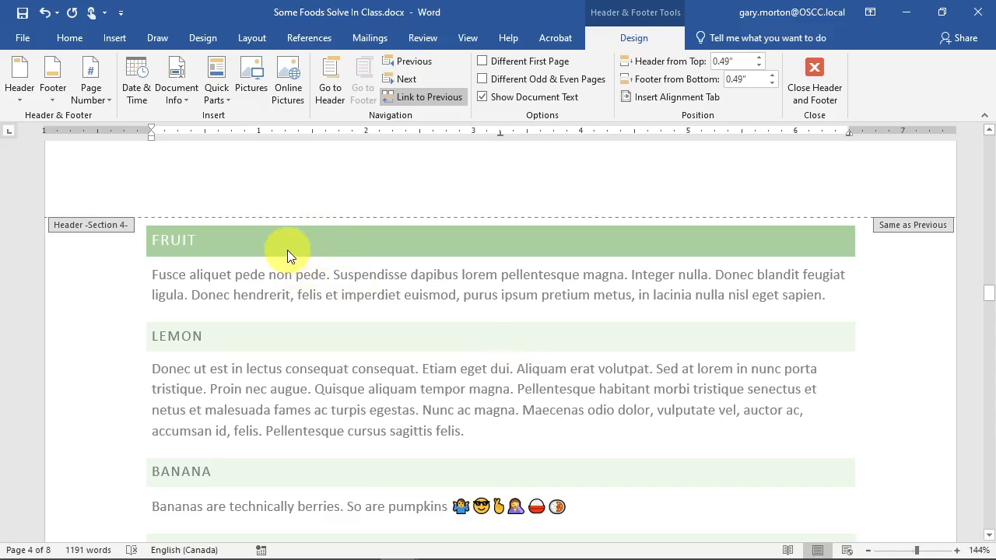
- Set the Fruit section's (Section 4) footer page numbering to start at 1
scroll(319, 261, down, 5)
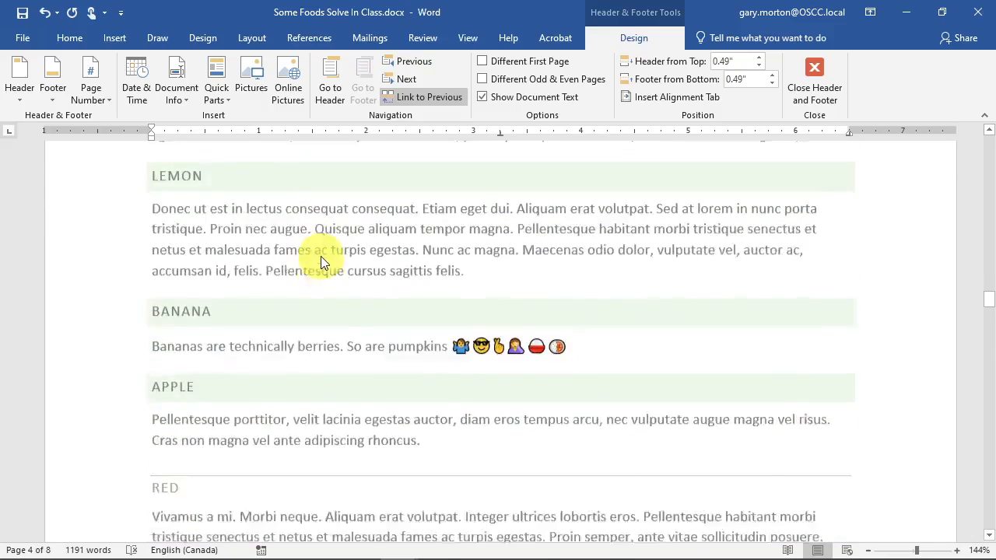
scroll(322, 260, down, 7)
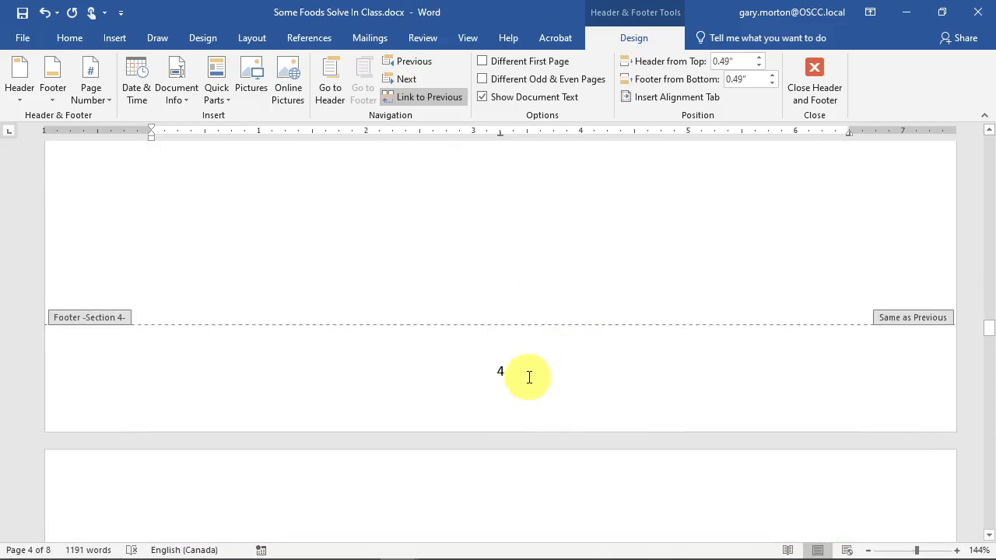
click(527, 377)
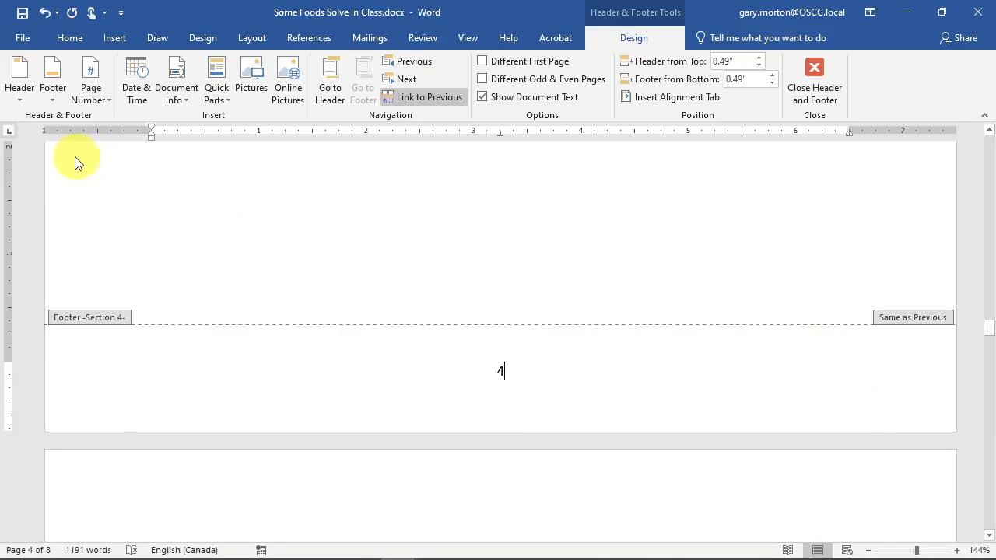
click(96, 98)
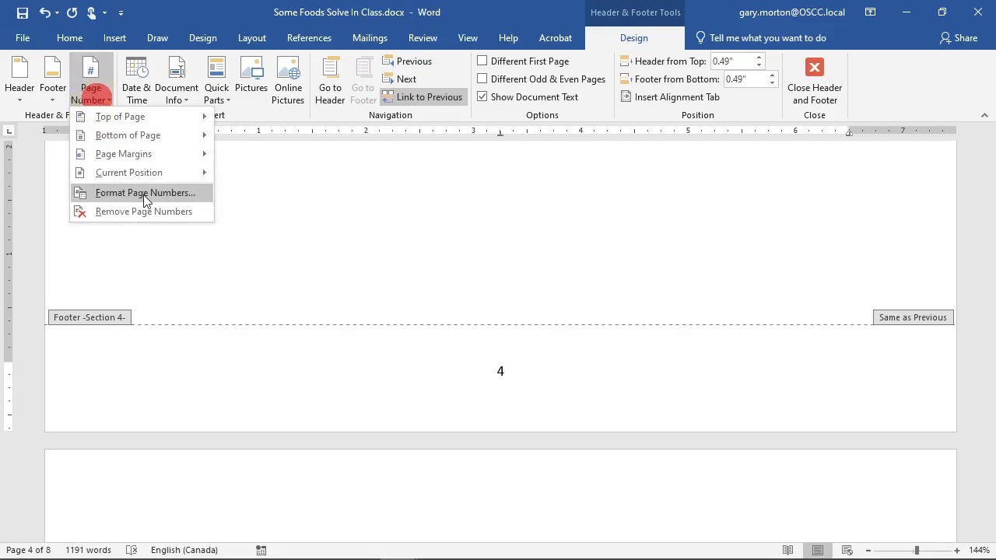
click(144, 195)
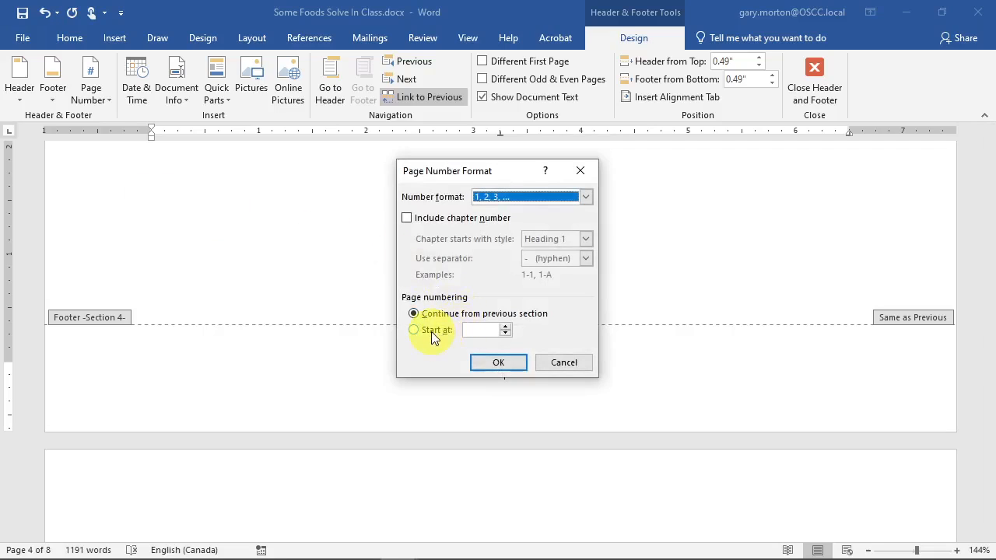
click(431, 332)
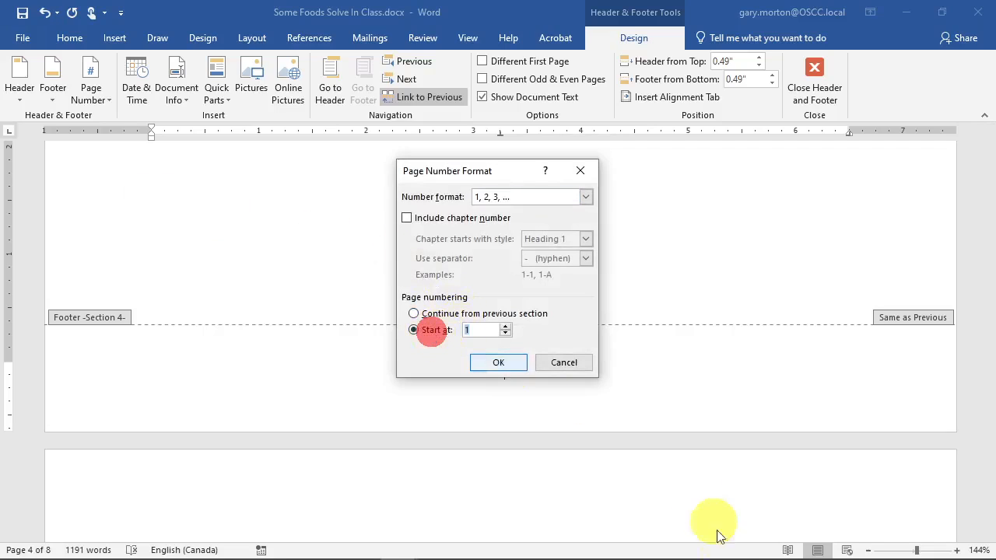
click(495, 366)
scroll(557, 356, down, 15)
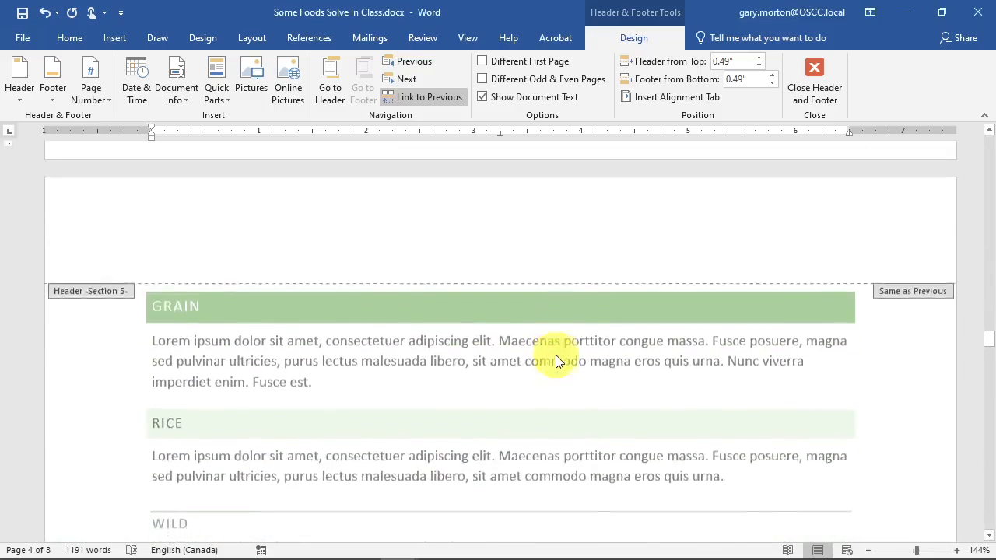
scroll(558, 357, down, 15)
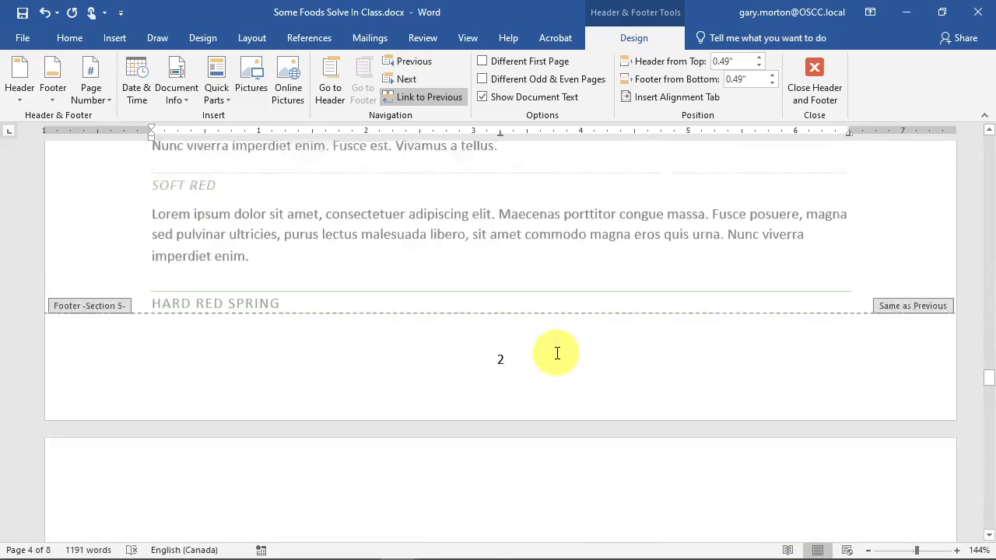
scroll(556, 358, down, 20)
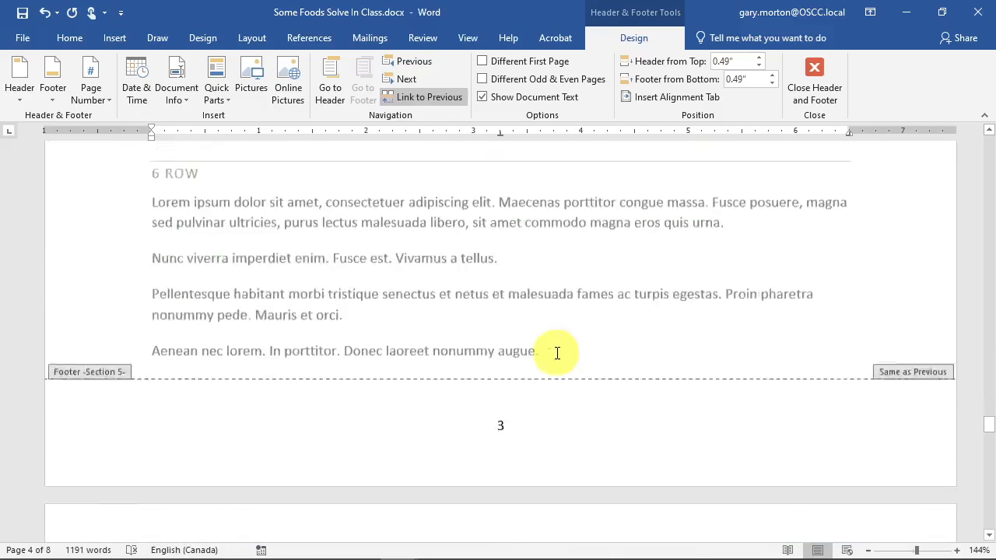
scroll(556, 358, up, 20)
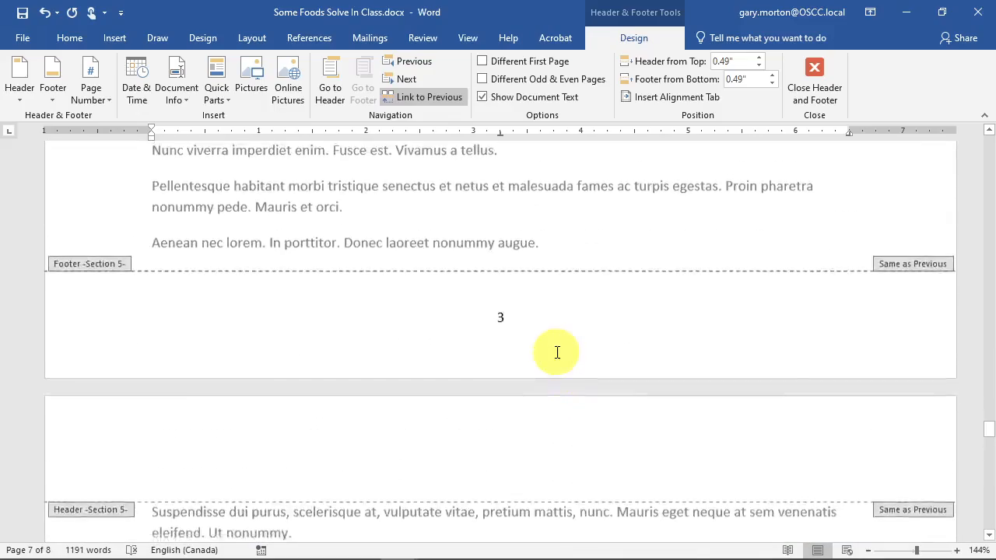
scroll(556, 358, up, 20)
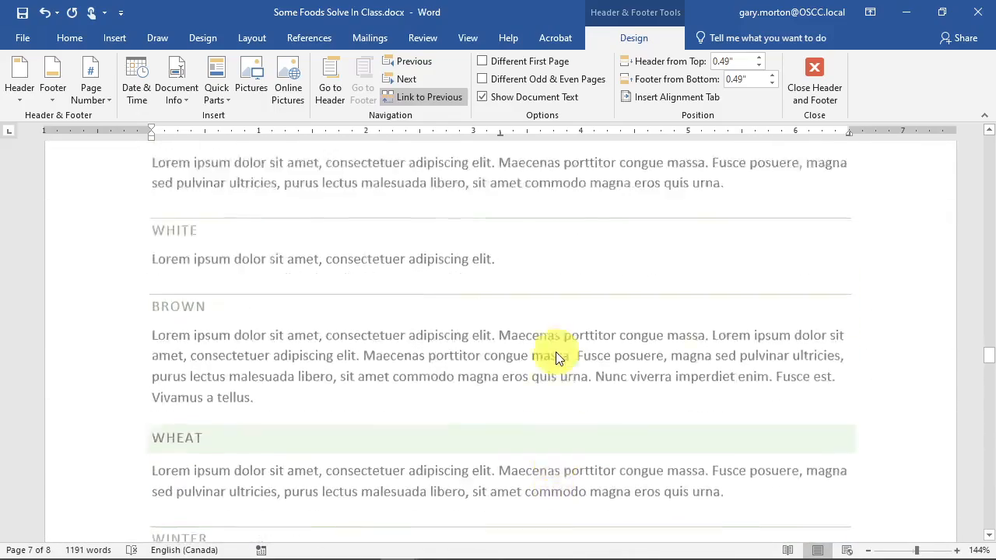
scroll(556, 358, up, 10)
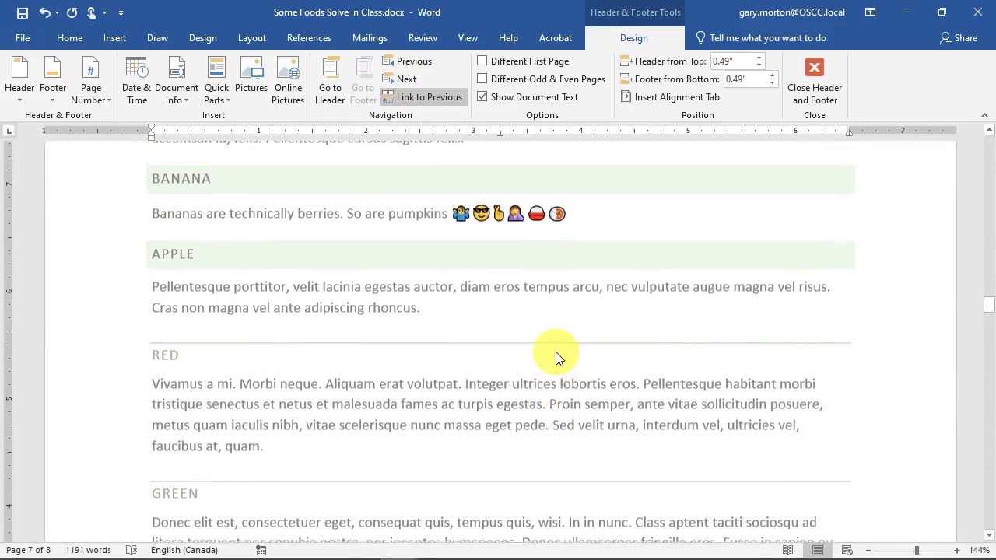
scroll(556, 358, down, 6)
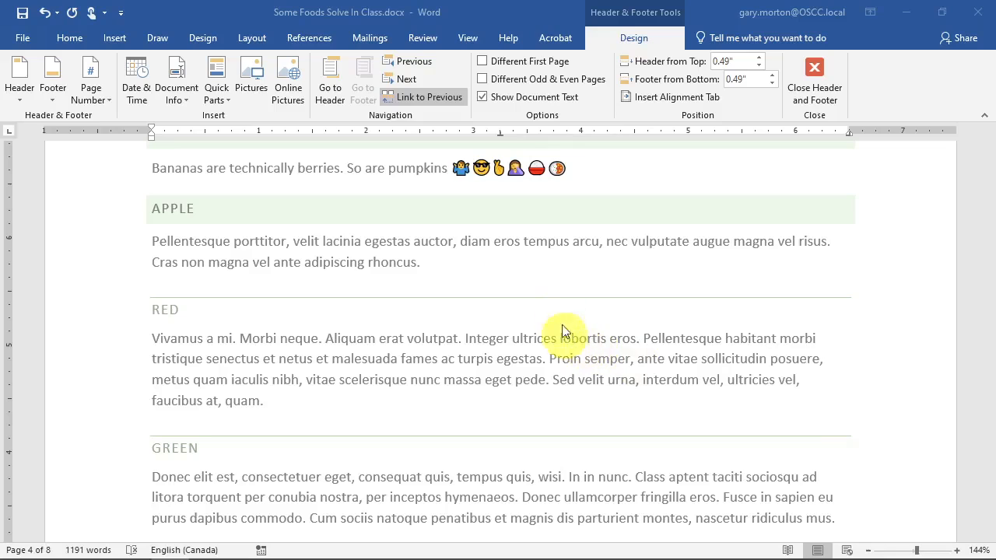
scroll(582, 288, up, 6)
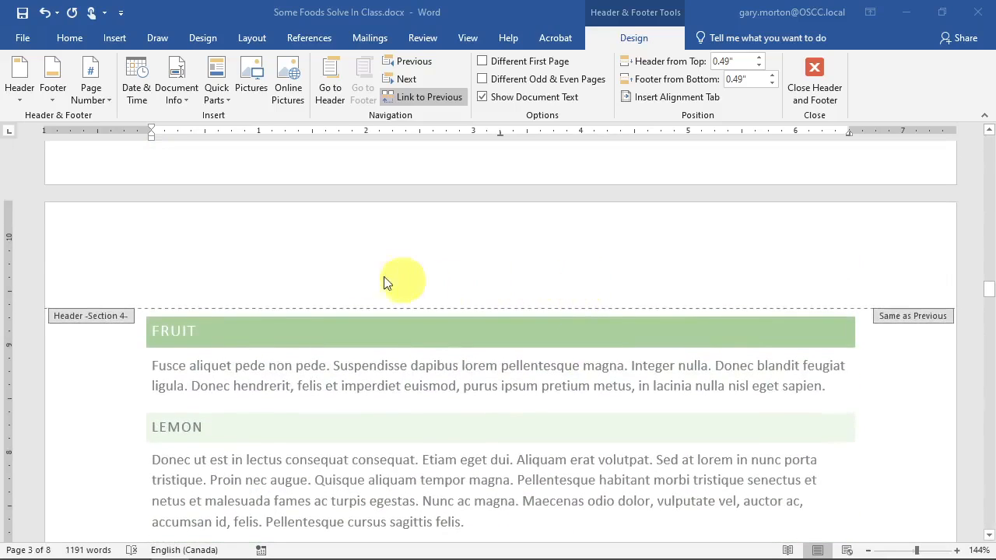
scroll(389, 275, up, 10)
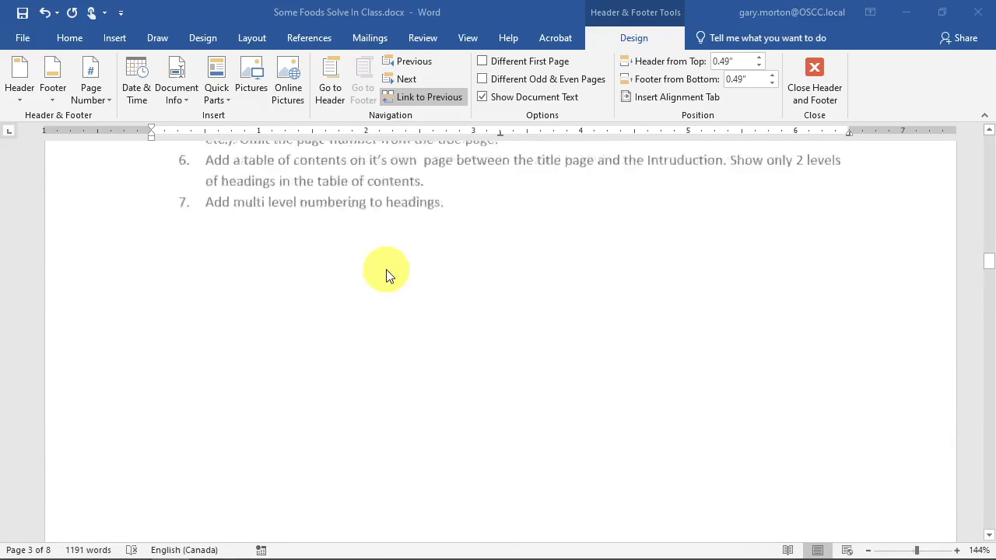
scroll(476, 256, up, 8)
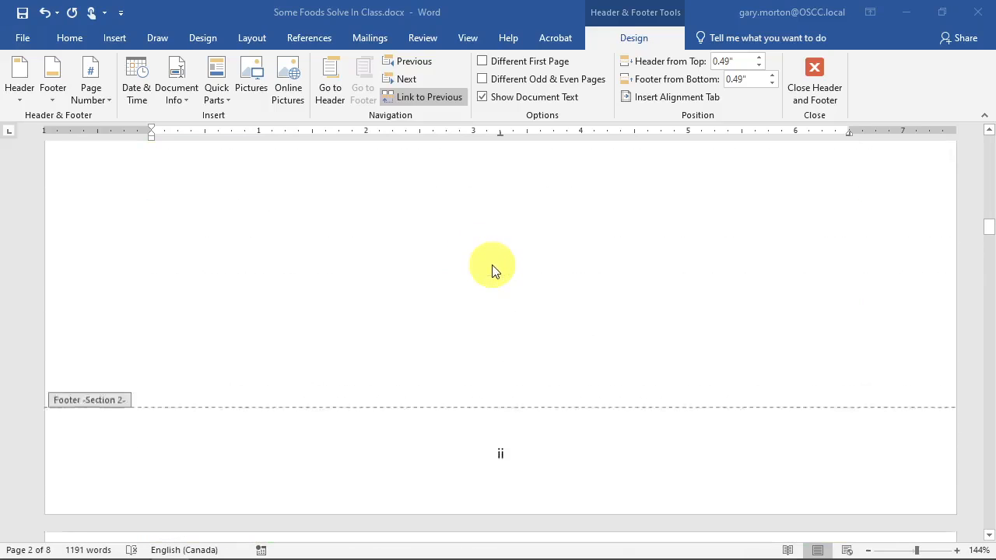
scroll(495, 271, up, 10)
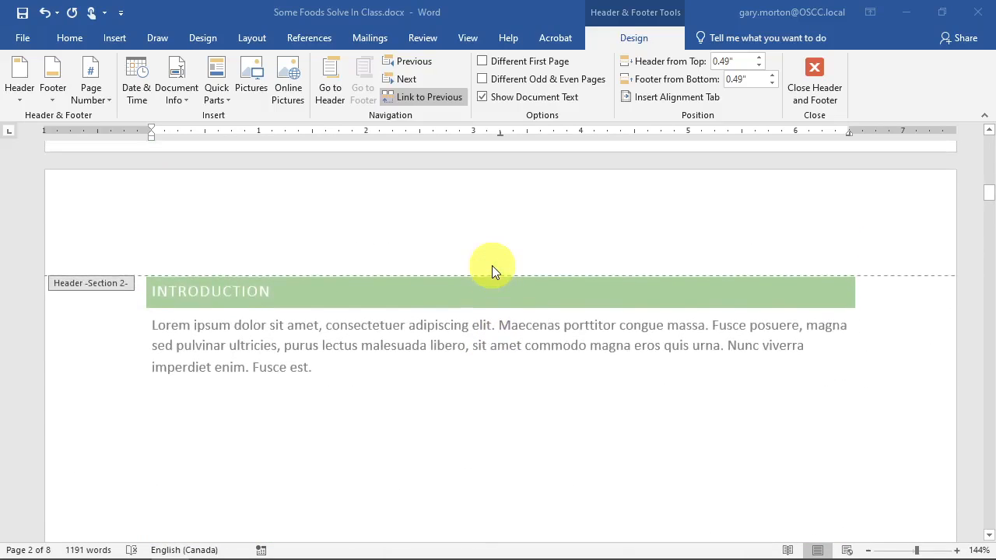
scroll(495, 269, up, 10)
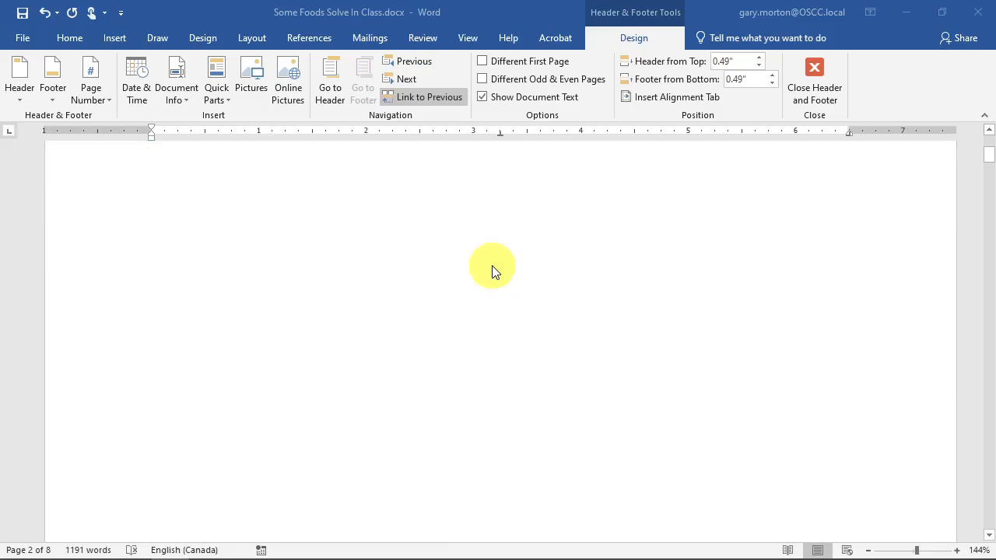
scroll(502, 262, down, 1)
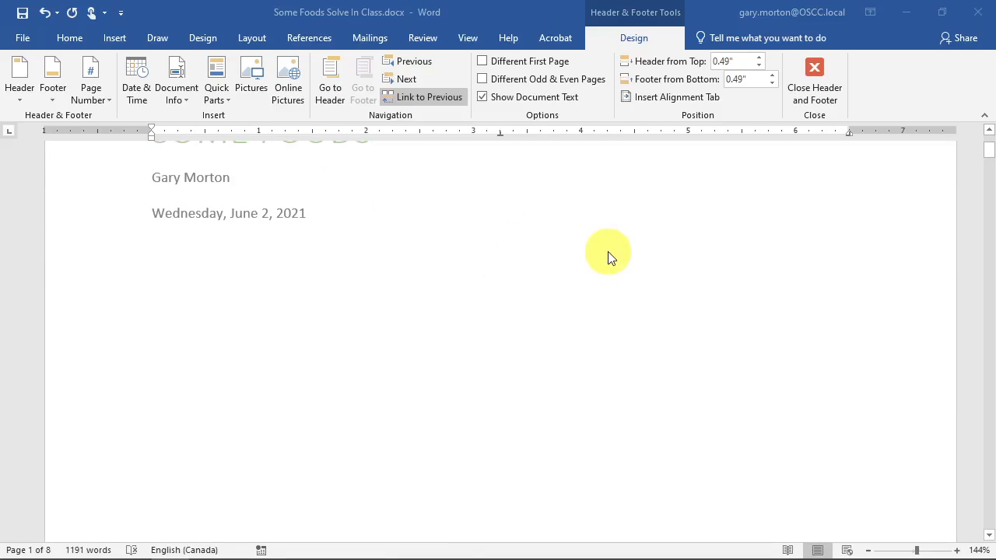
- Close header and footer editing and scroll back to the SOME FOODS title page body
double_click(555, 339)
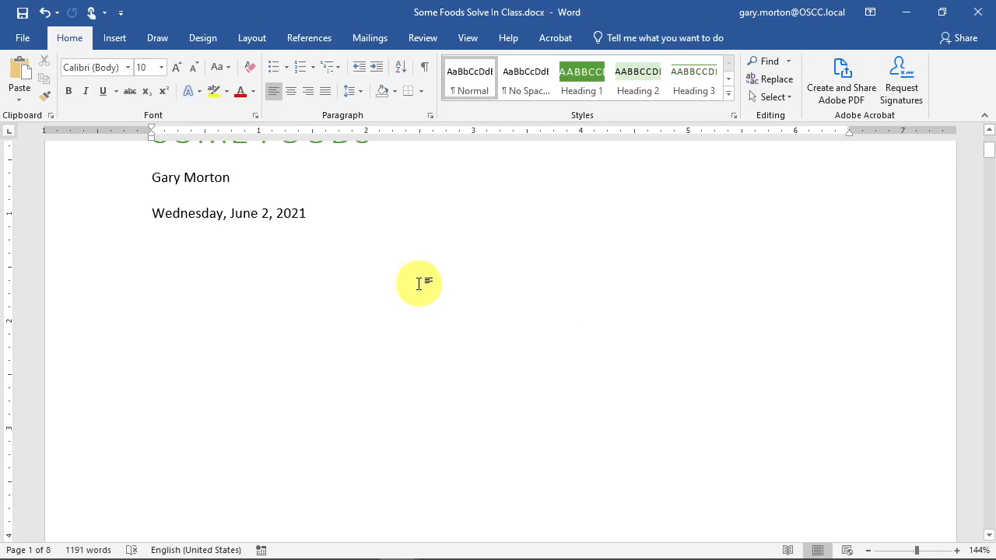
scroll(424, 288, up, 2)
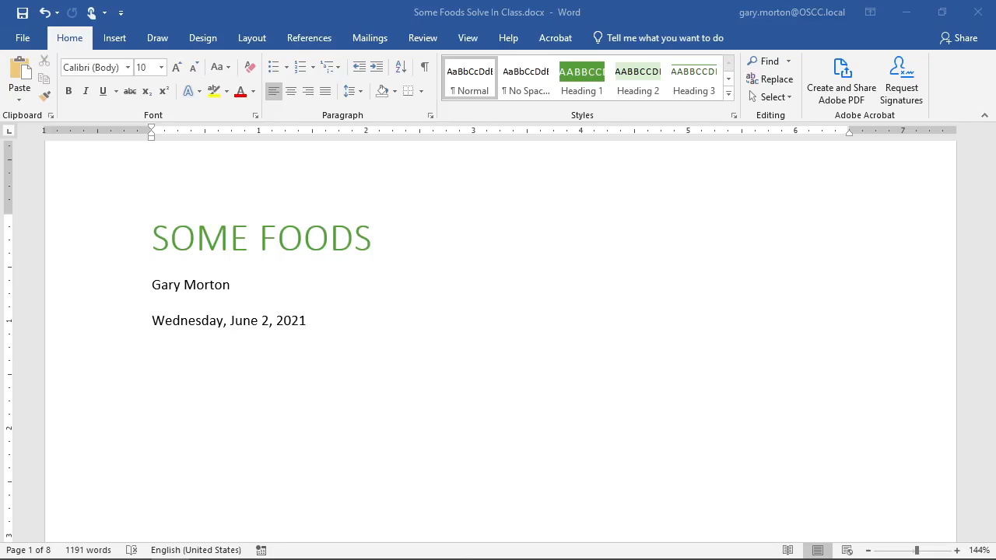
- Scroll to the INTRODUCTION page and turn on Show/Hide ¶ to reveal section breaks
drag(0, 9, 231, 1)
scroll(607, 443, down, 2)
scroll(607, 443, down, 1)
scroll(340, 322, down, 10)
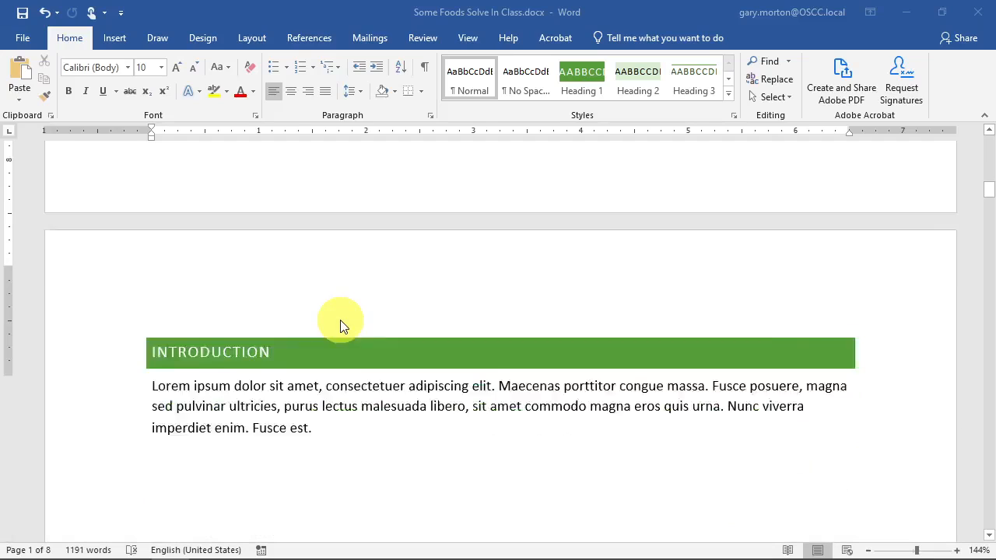
scroll(340, 326, down, 1)
click(224, 251)
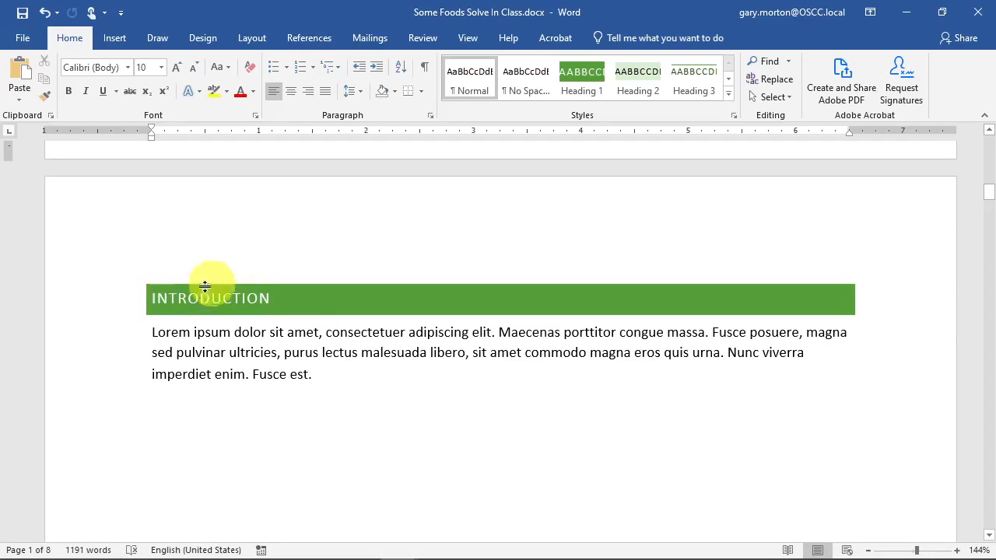
click(425, 70)
- Insert a Next Page section break after the title page's date line
scroll(381, 272, up, 10)
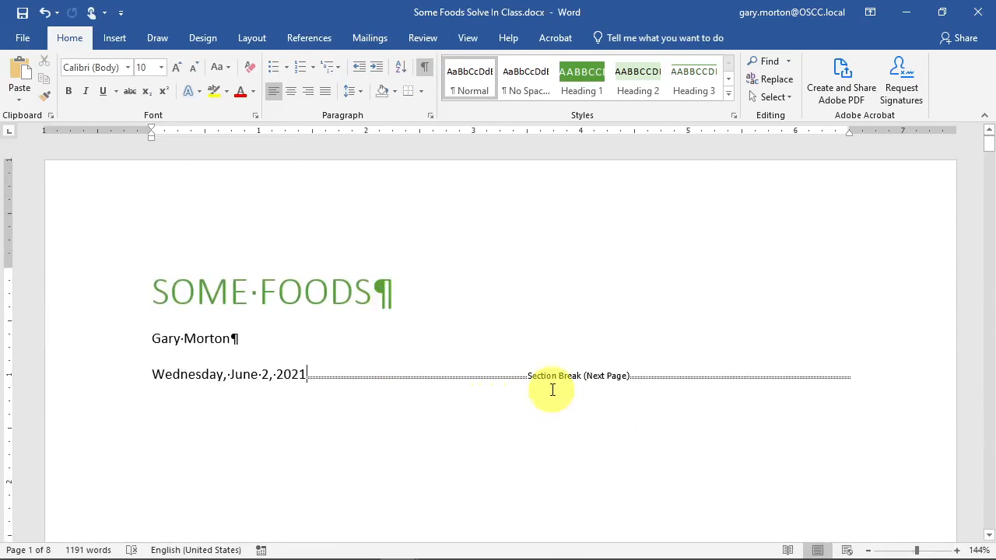
scroll(390, 402, down, 10)
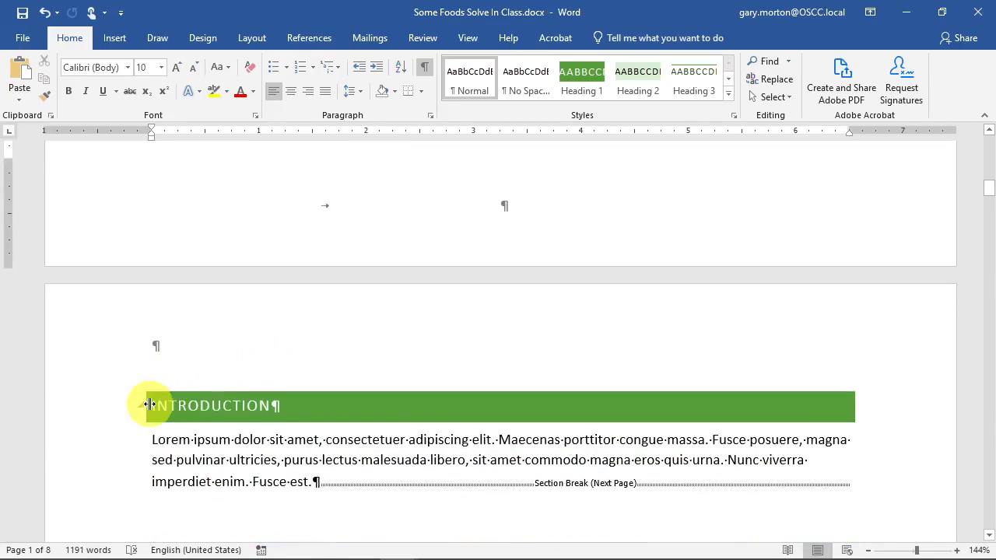
scroll(585, 307, up, 10)
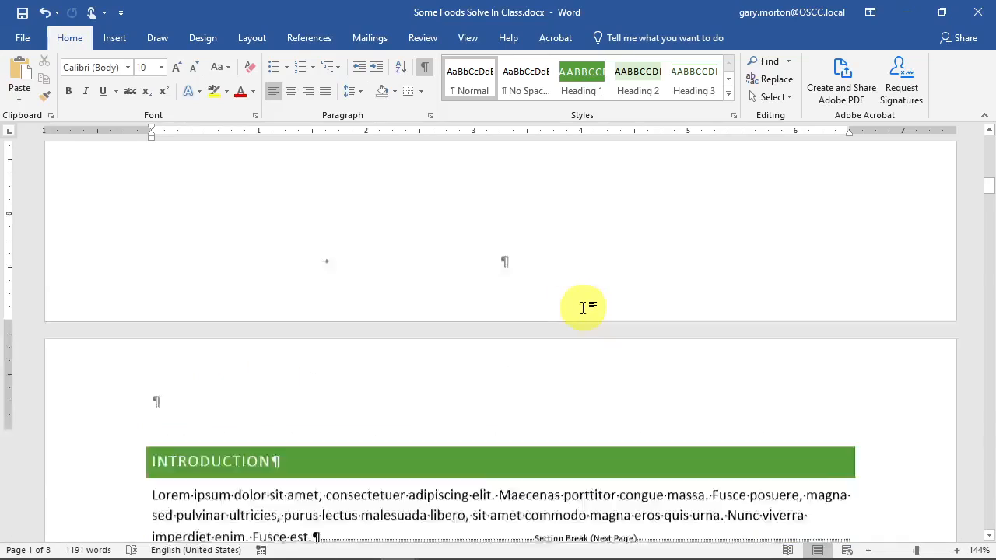
click(581, 328)
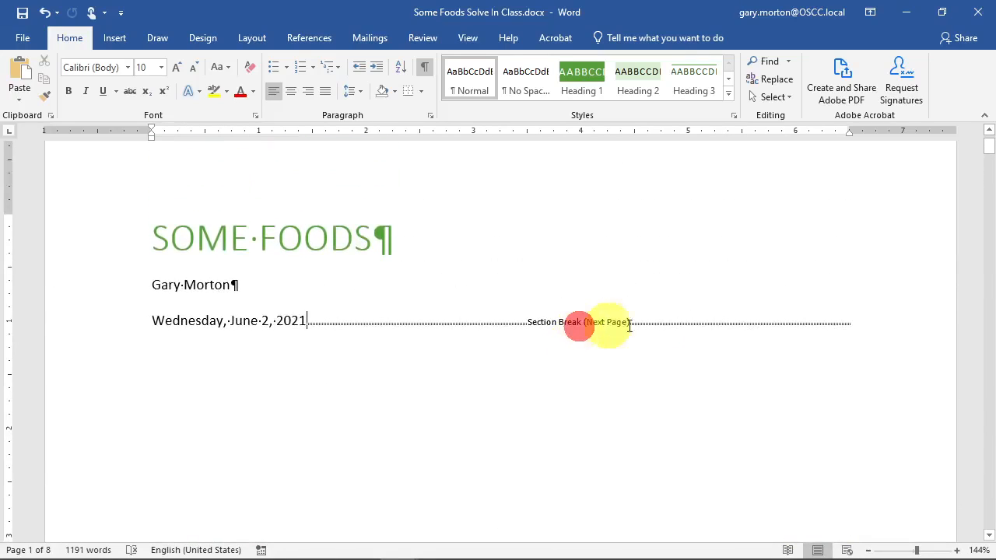
click(862, 327)
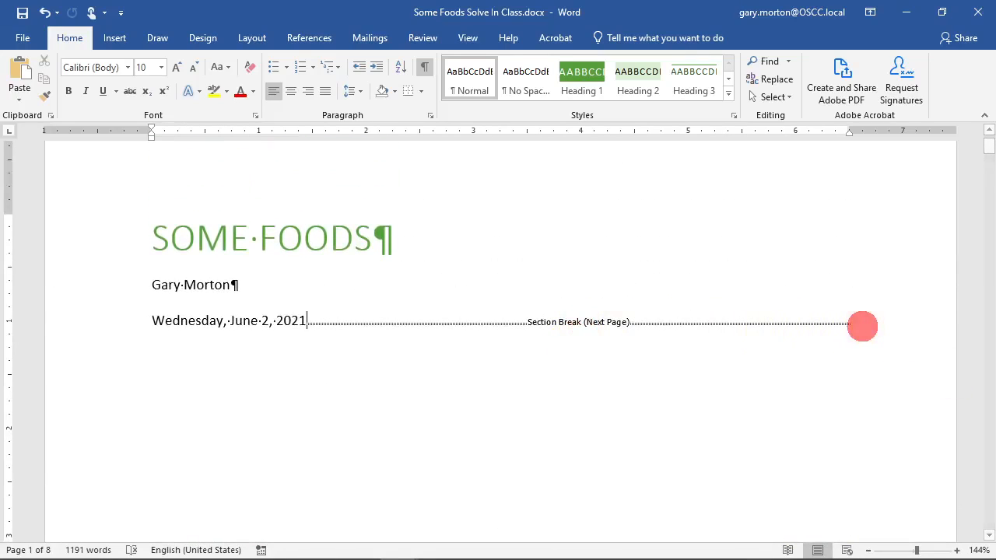
click(184, 34)
click(254, 38)
click(211, 60)
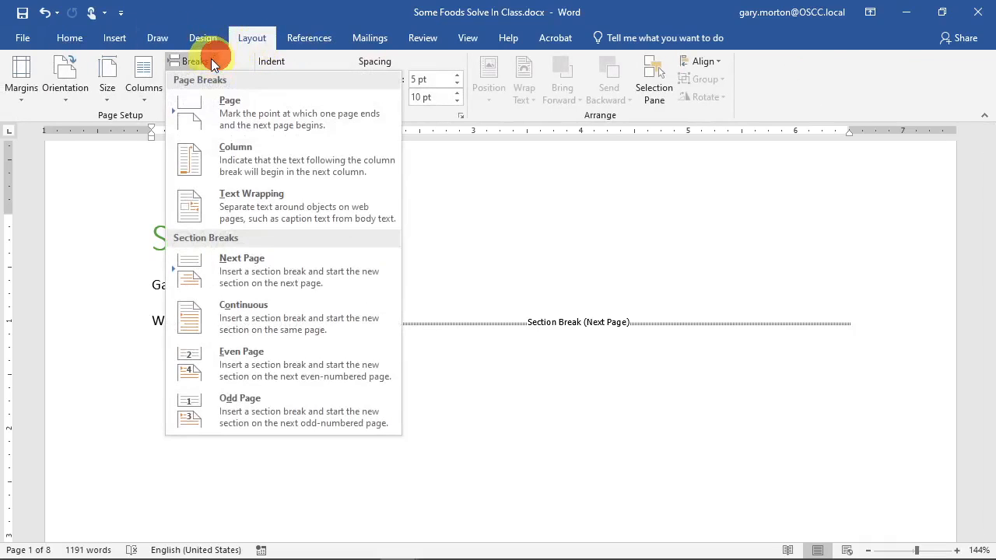
click(253, 259)
- Check the new blank page, then turn Show/Hide ¶ formatting marks off
scroll(435, 306, up, 8)
scroll(440, 304, down, 5)
scroll(446, 295, down, 10)
scroll(450, 291, down, 5)
scroll(447, 295, up, 10)
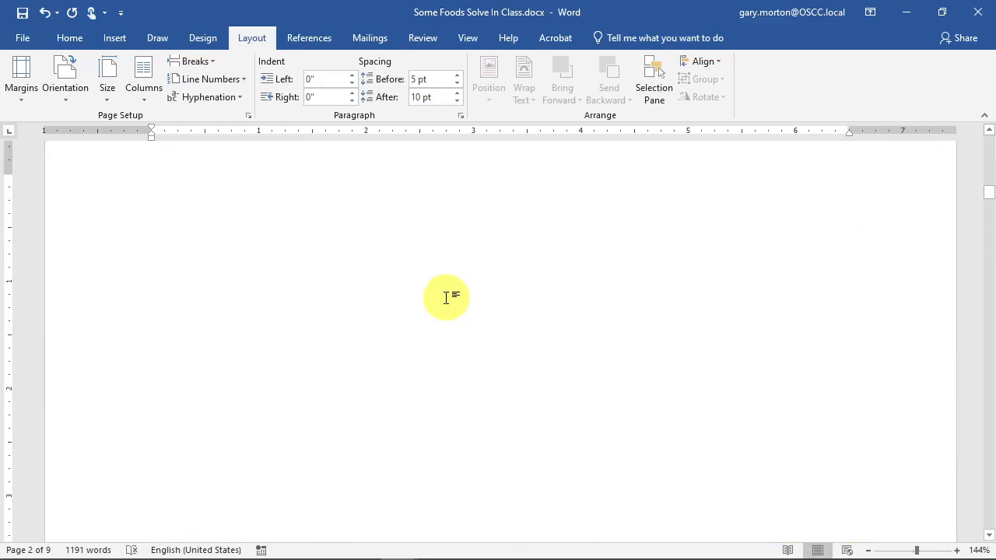
scroll(446, 297, up, 3)
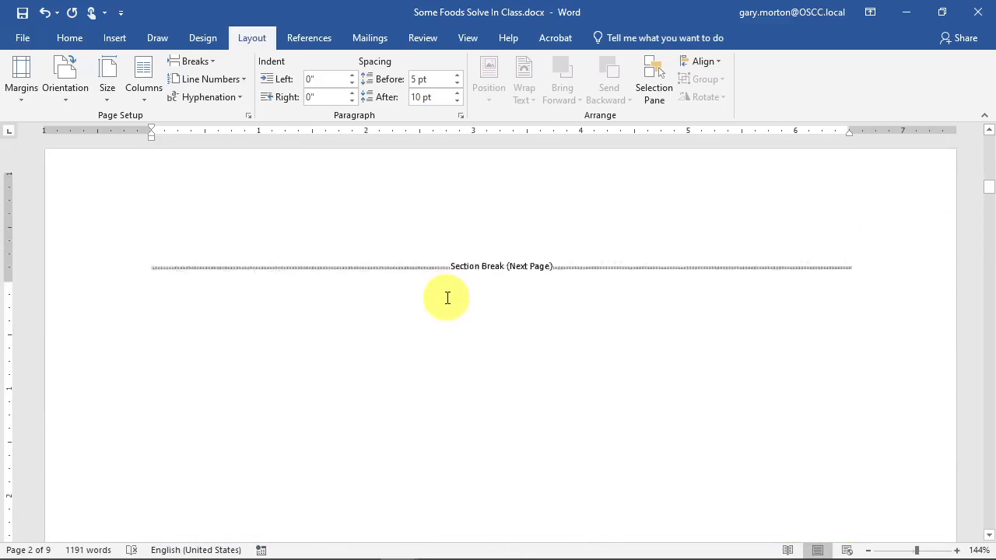
click(69, 39)
click(424, 67)
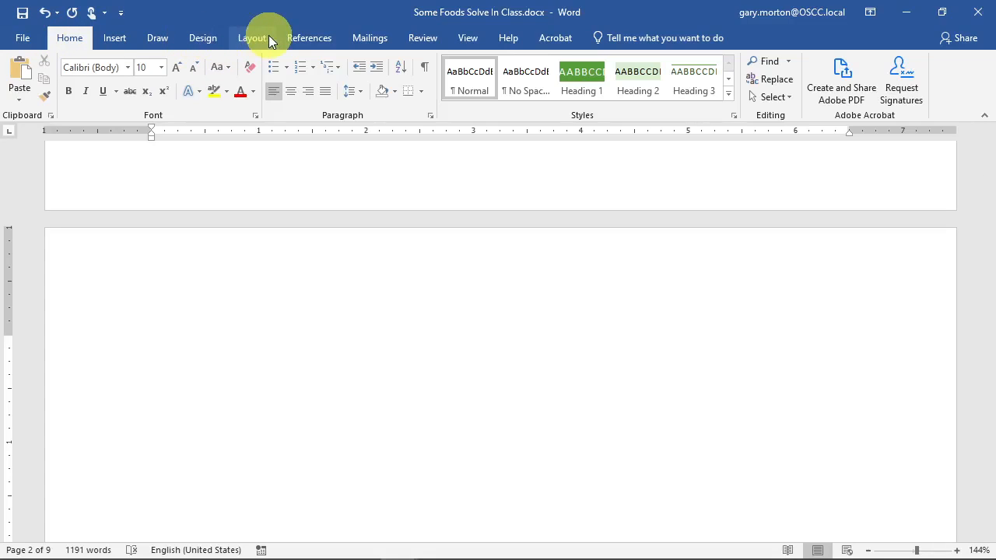
- Insert Automatic Table 1 as the CONTENTS table on the blank second page
click(300, 37)
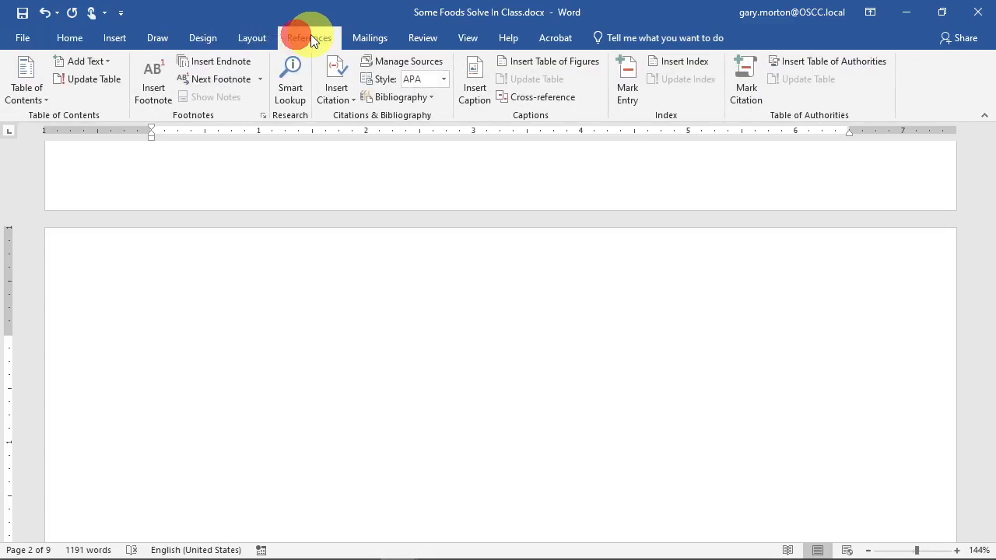
click(34, 96)
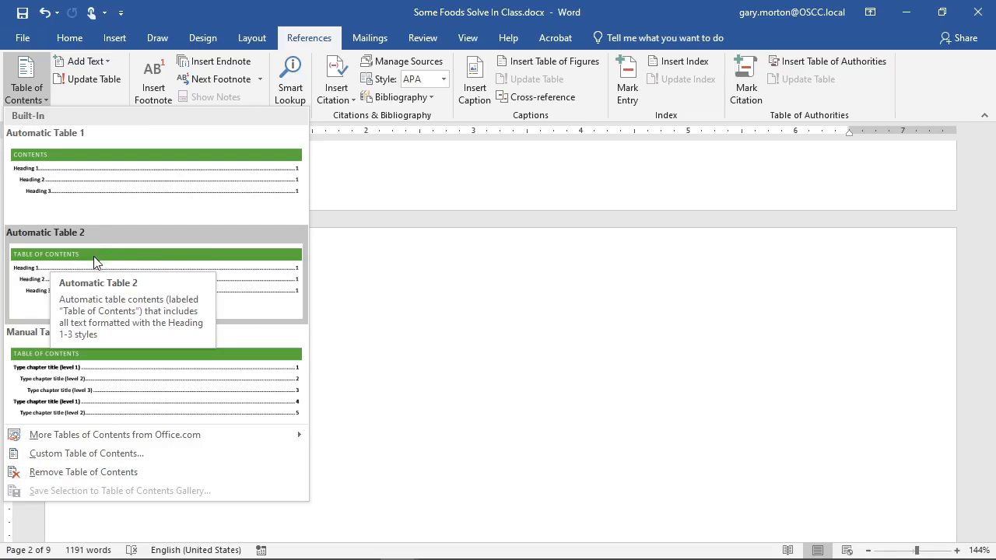
click(162, 159)
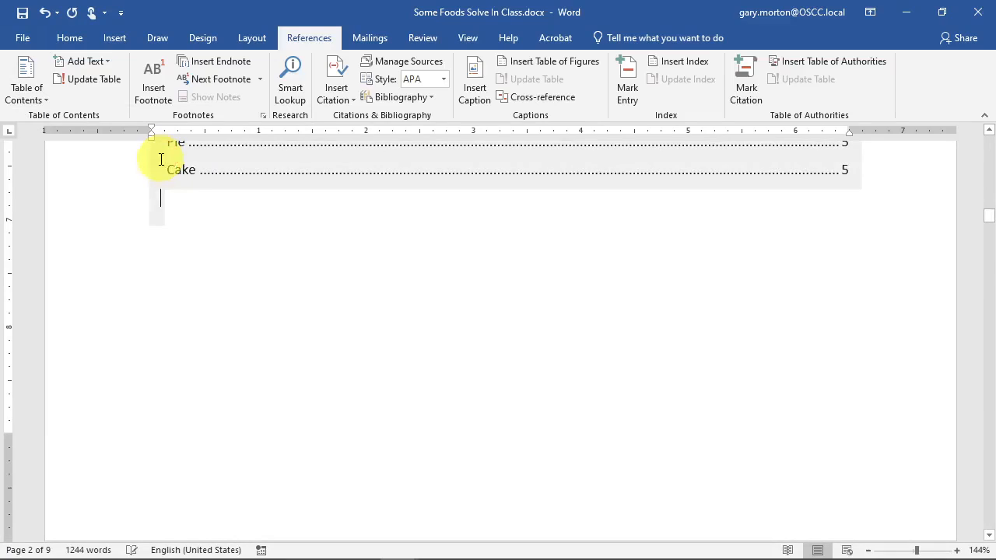
scroll(356, 280, up, 8)
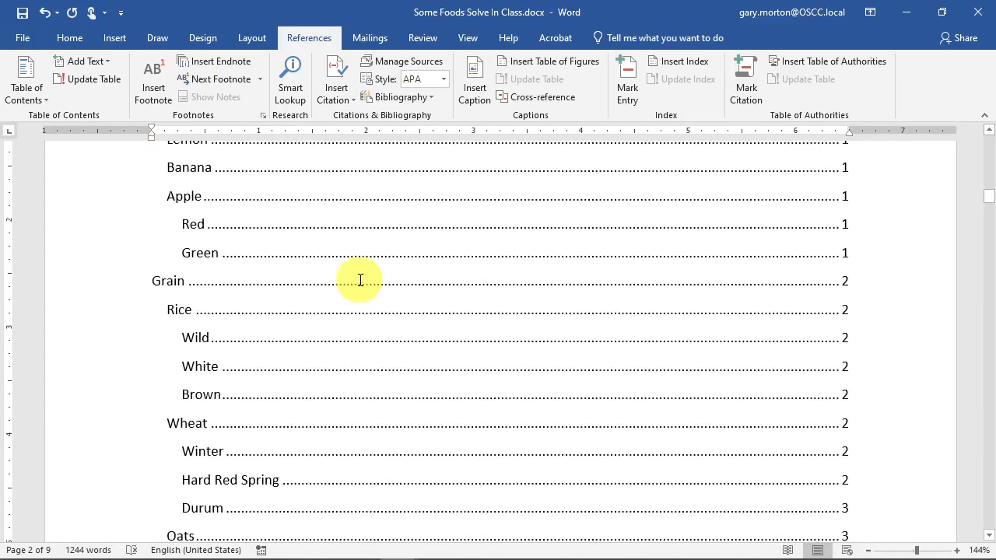
click(353, 263)
scroll(353, 263, up, 2)
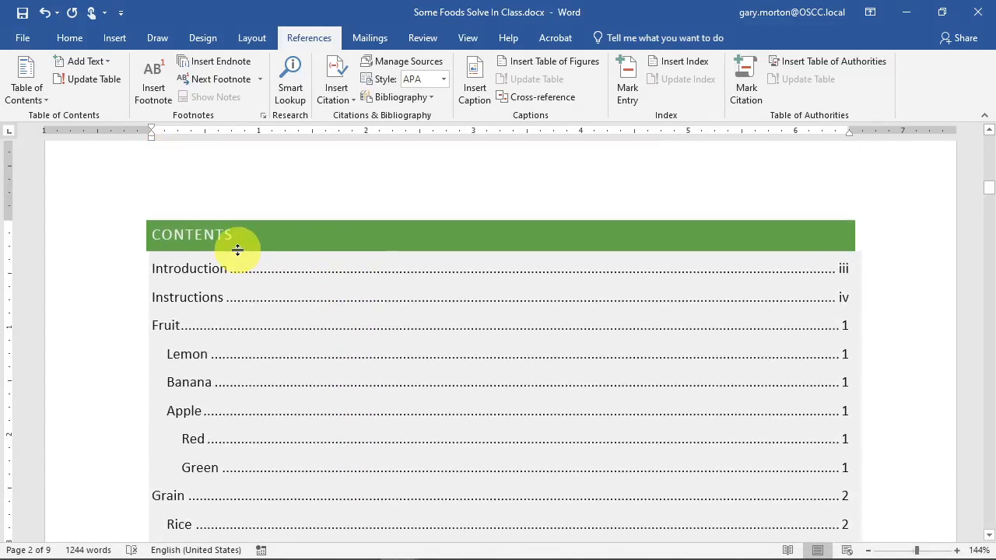
click(127, 224)
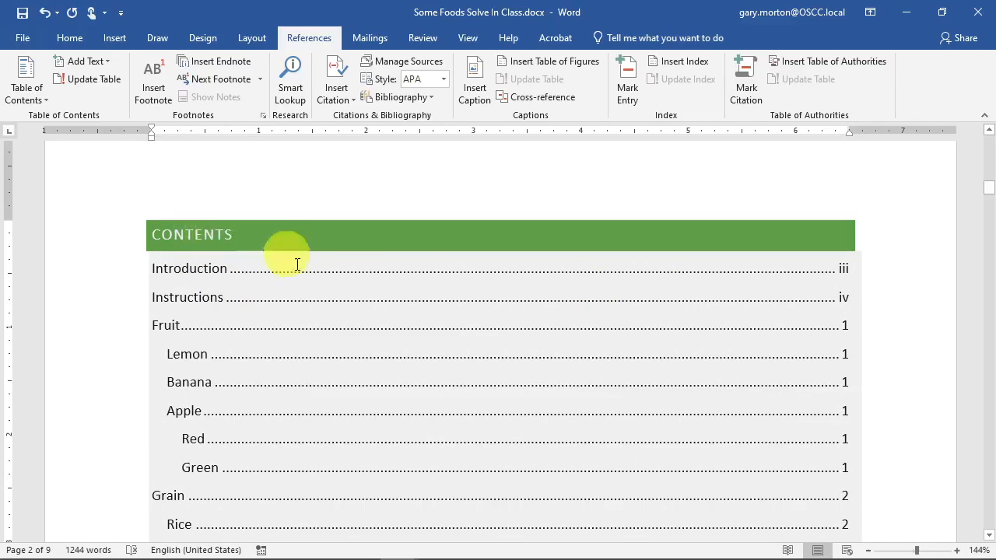
scroll(334, 290, down, 1)
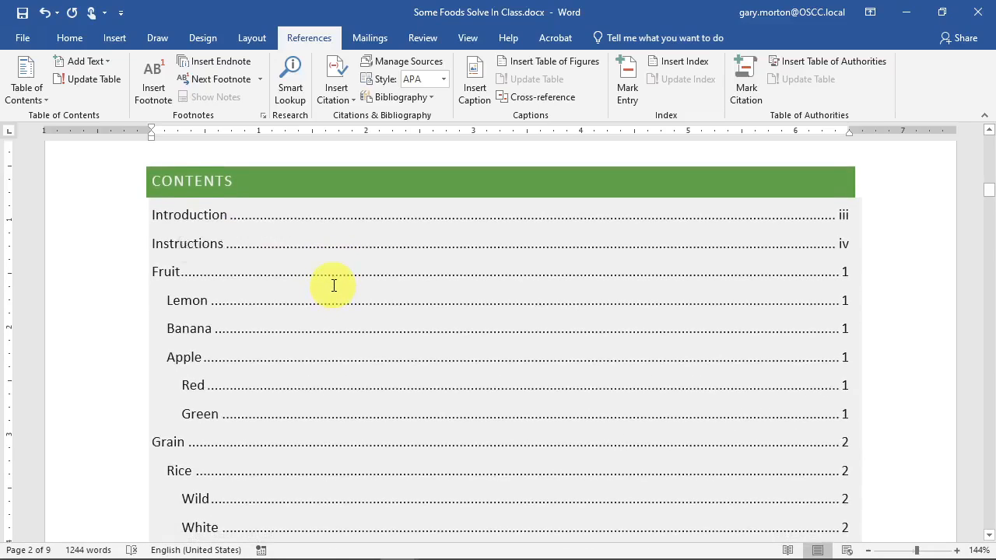
scroll(336, 288, down, 1)
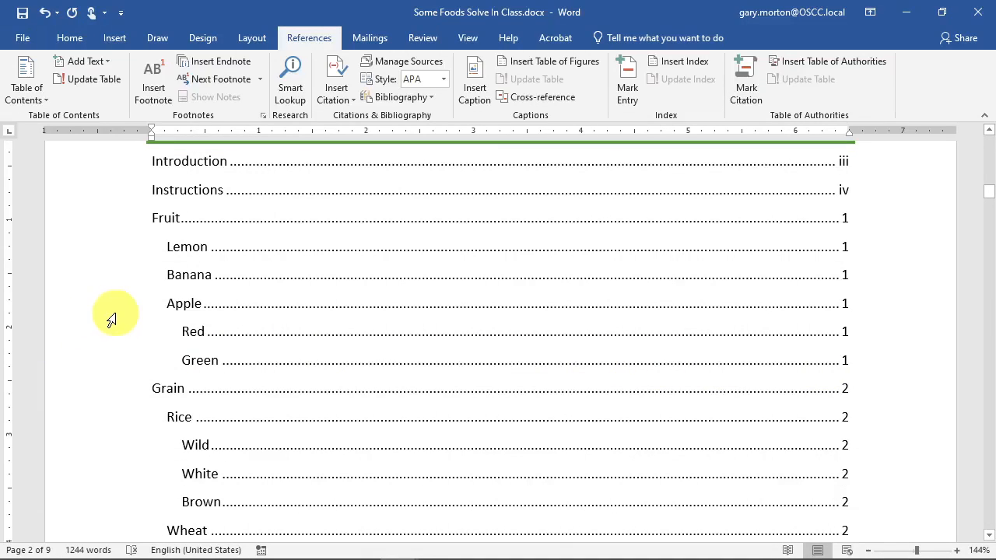
scroll(203, 201, up, 1)
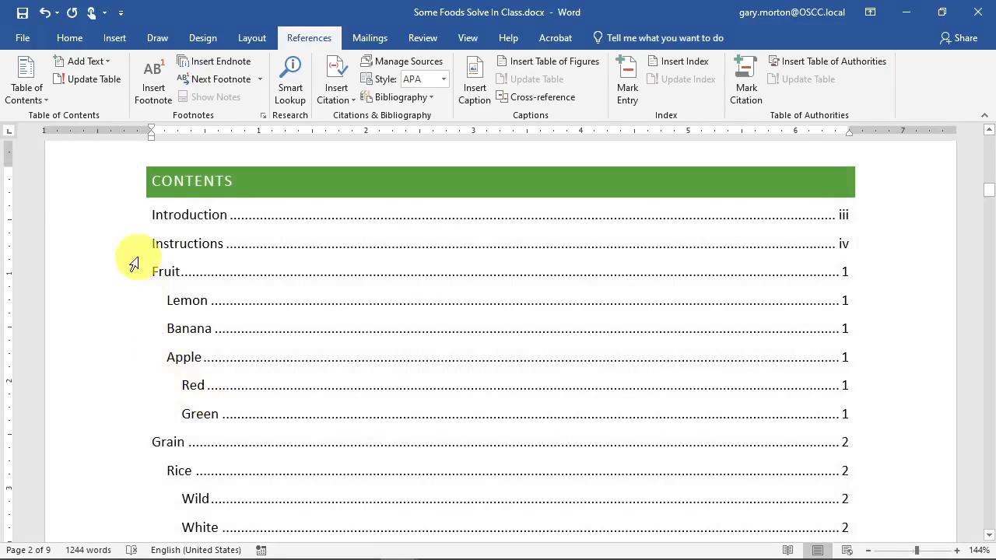
- Use Custom Table of Contents with Show levels set to 2, replacing the existing table
click(35, 97)
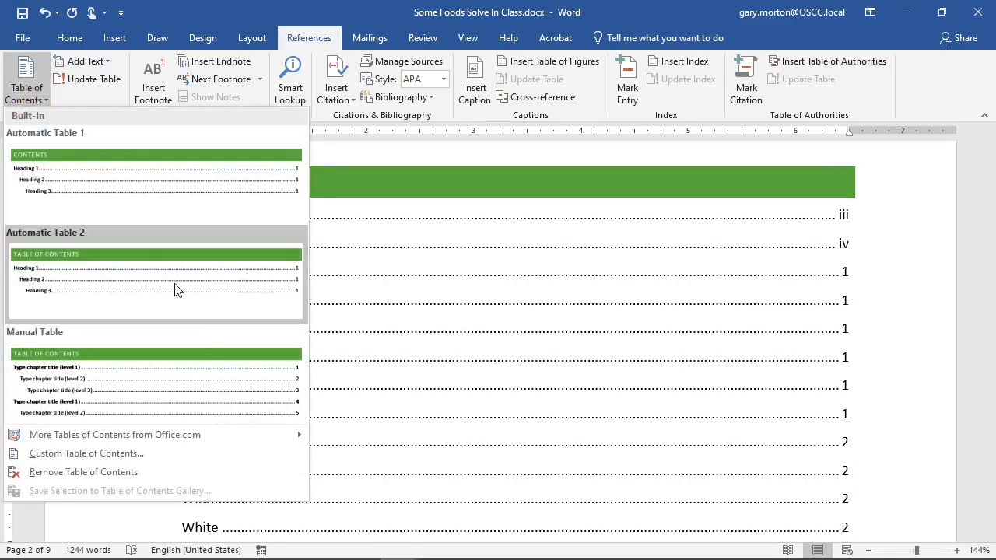
click(521, 241)
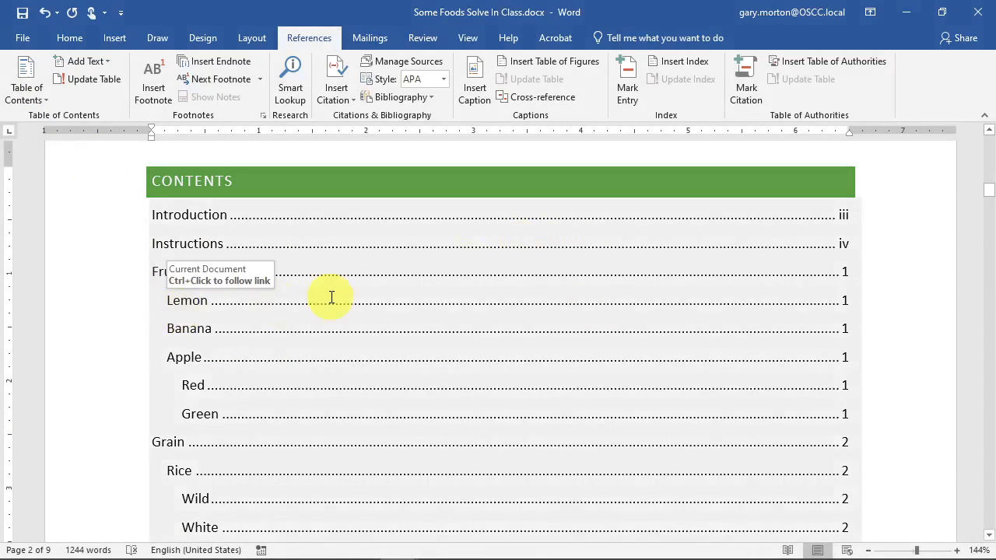
click(331, 298)
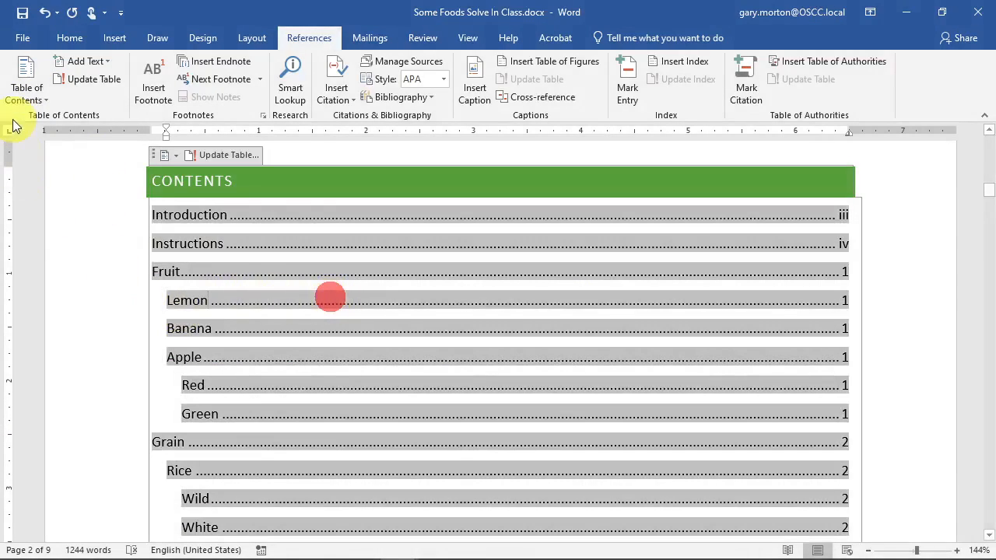
click(28, 93)
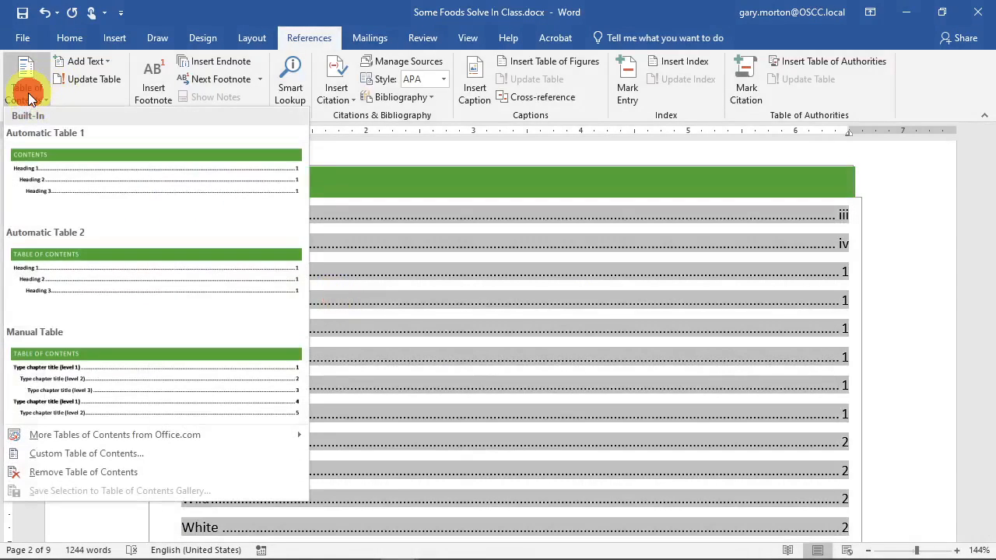
click(144, 459)
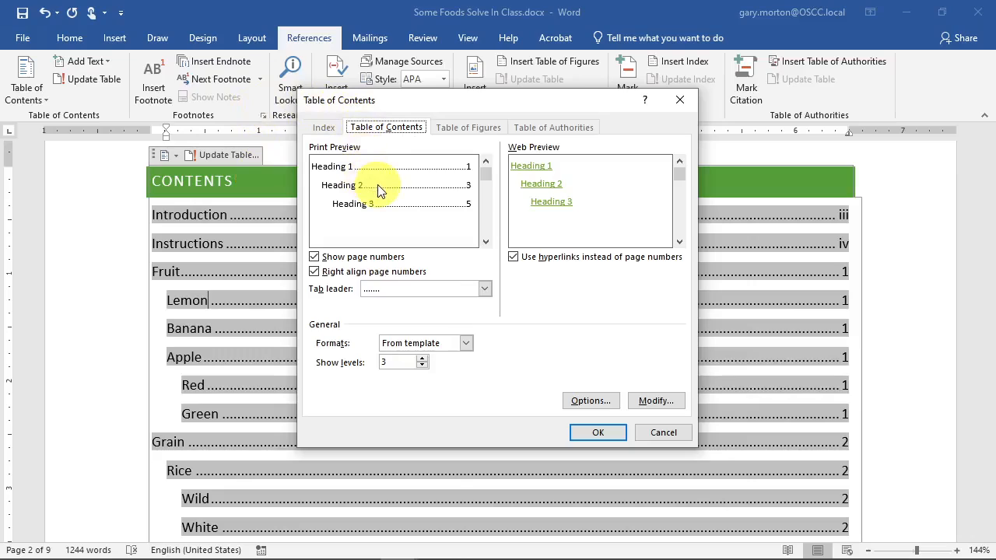
click(421, 366)
click(598, 433)
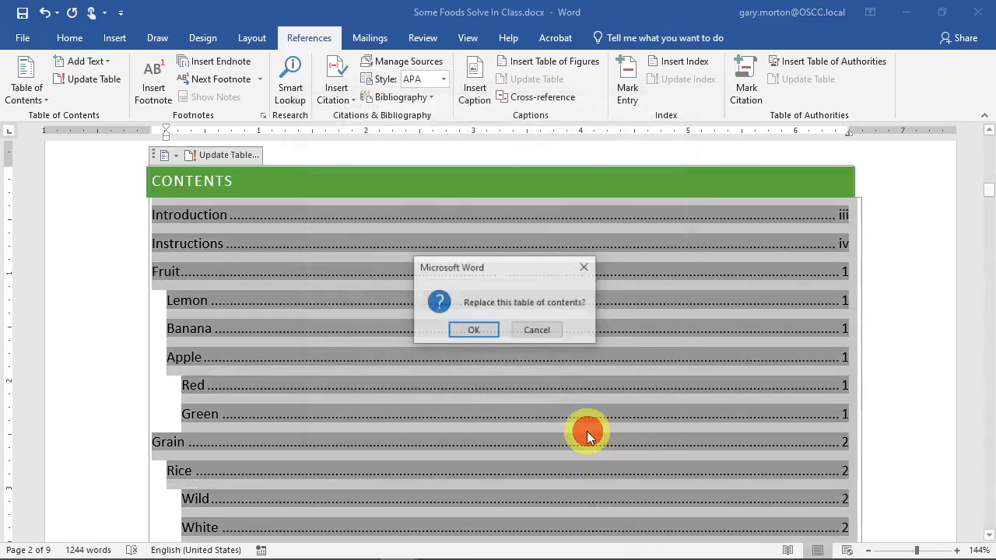
click(475, 331)
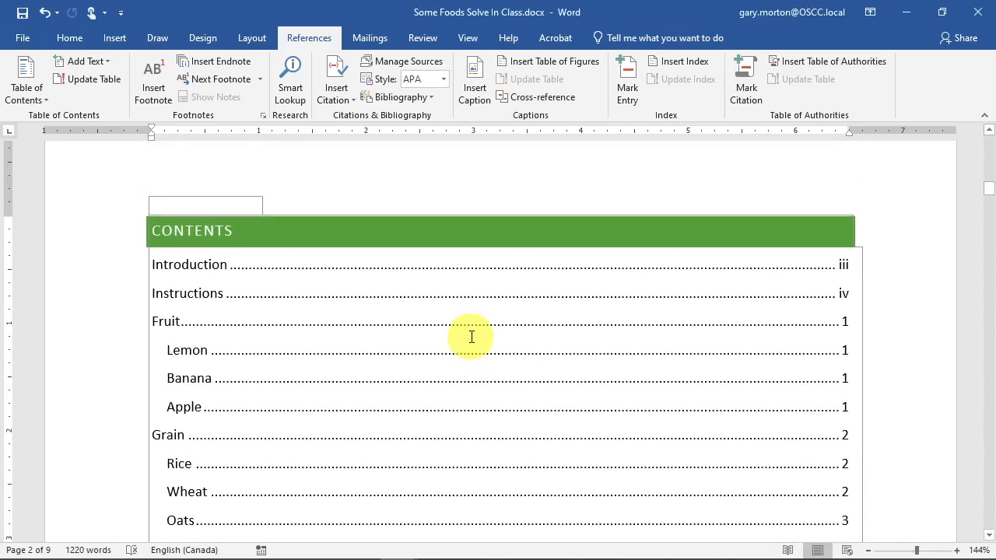
- Review the rebuilt contents, which now ends with Desert, Pie and Cake on page 5
scroll(471, 337, down, 1)
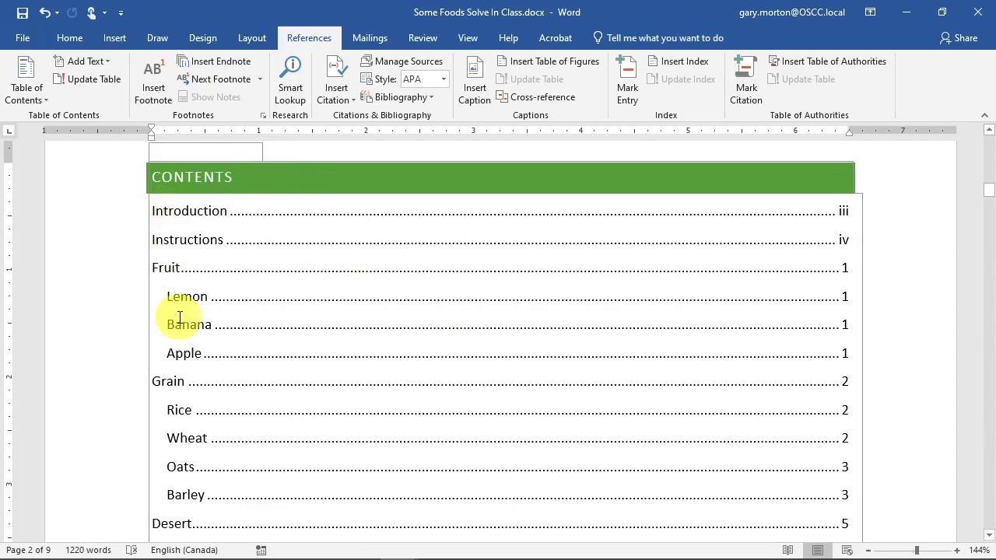
scroll(179, 350, down, 2)
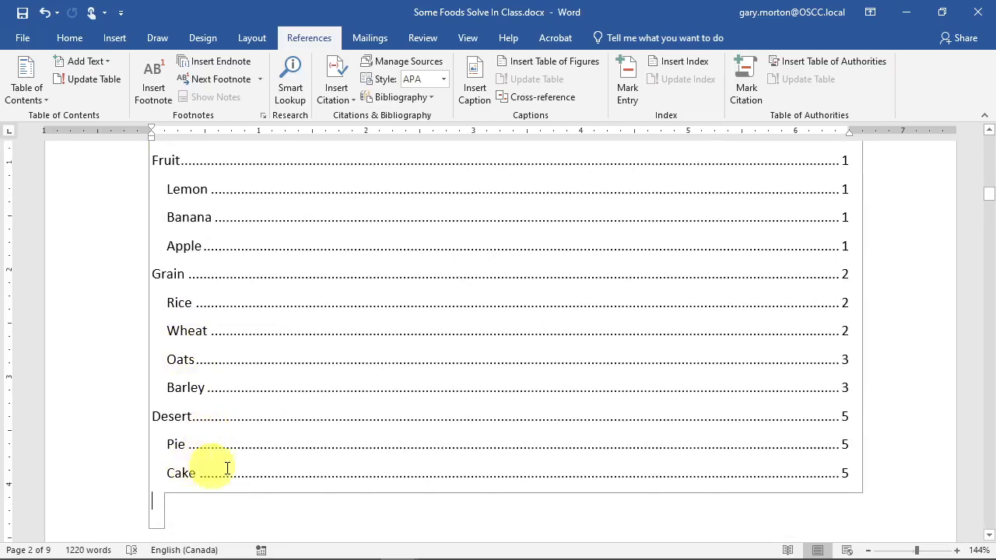
scroll(897, 427, up, 2)
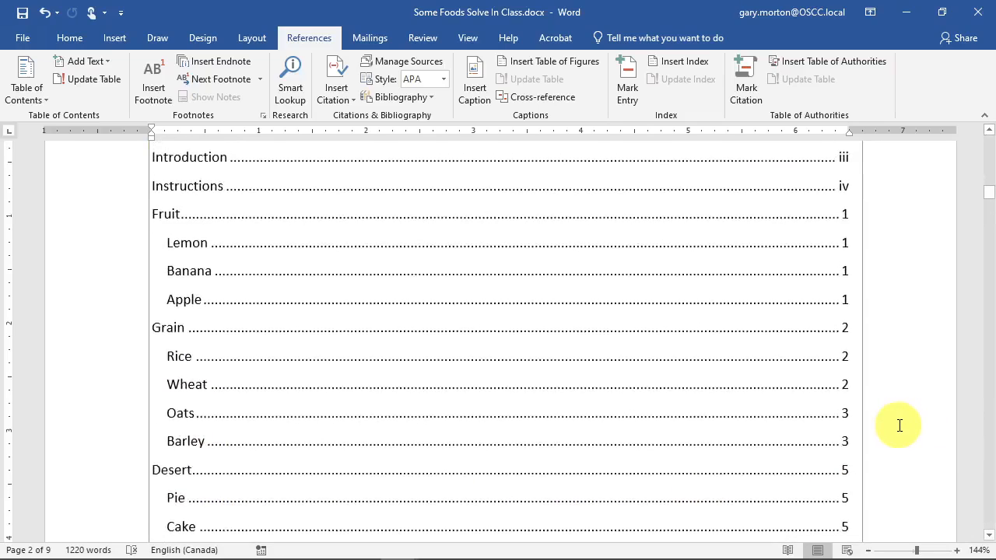
click(901, 400)
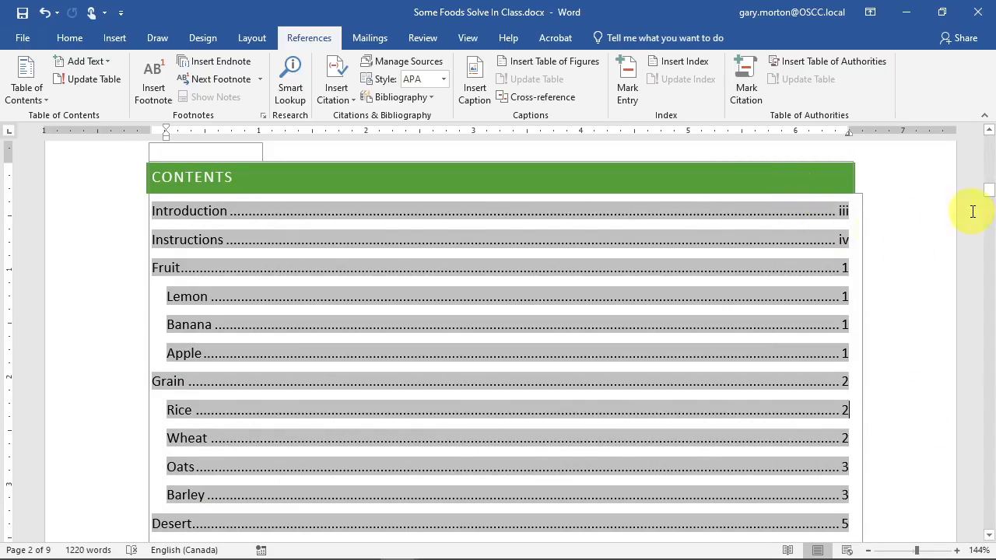
click(891, 166)
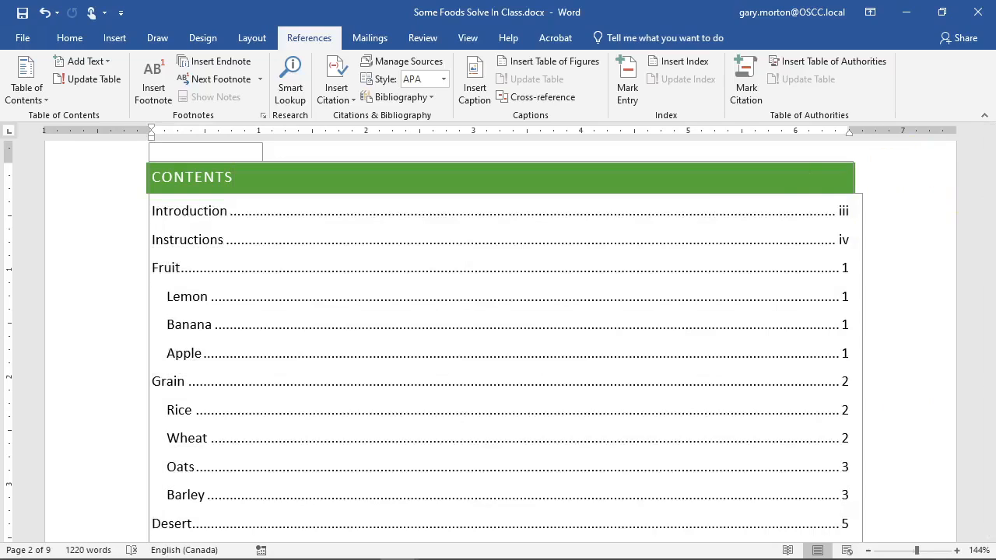
click(169, 559)
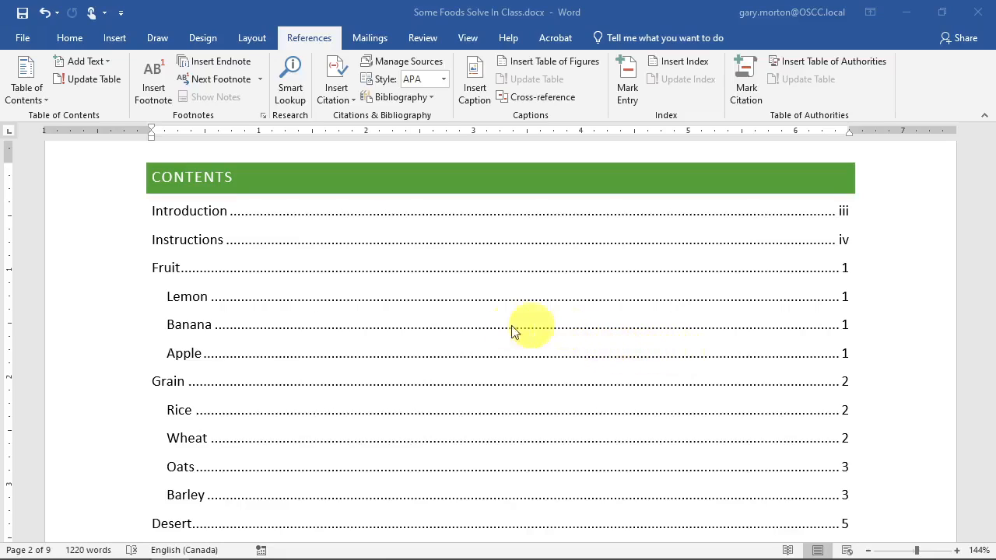
scroll(385, 355, down, 4)
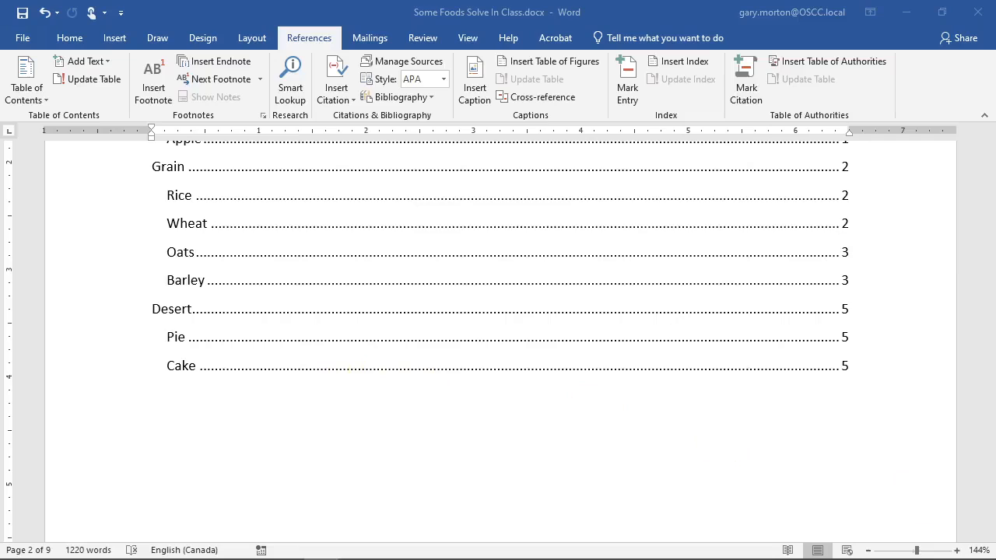
scroll(485, 391, down, 10)
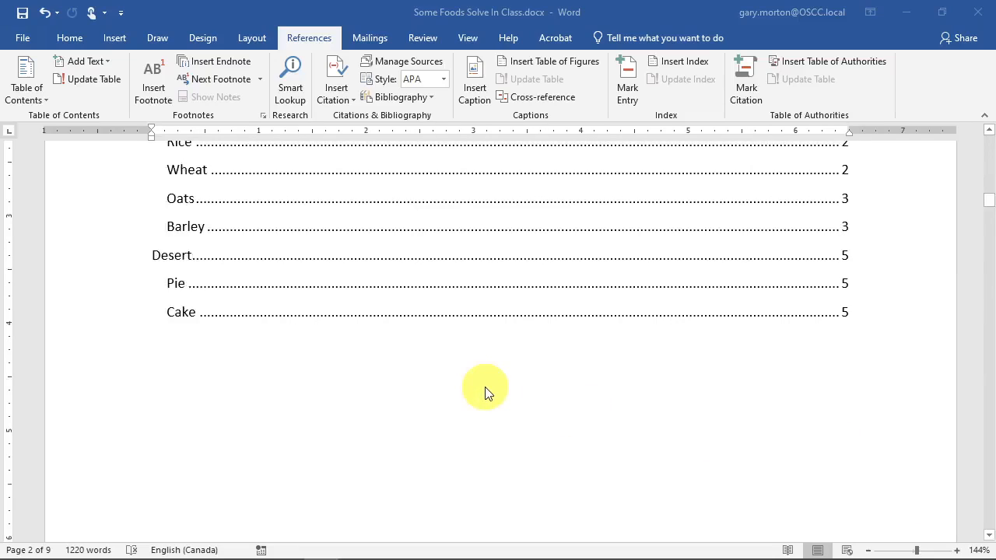
scroll(520, 399, down, 4)
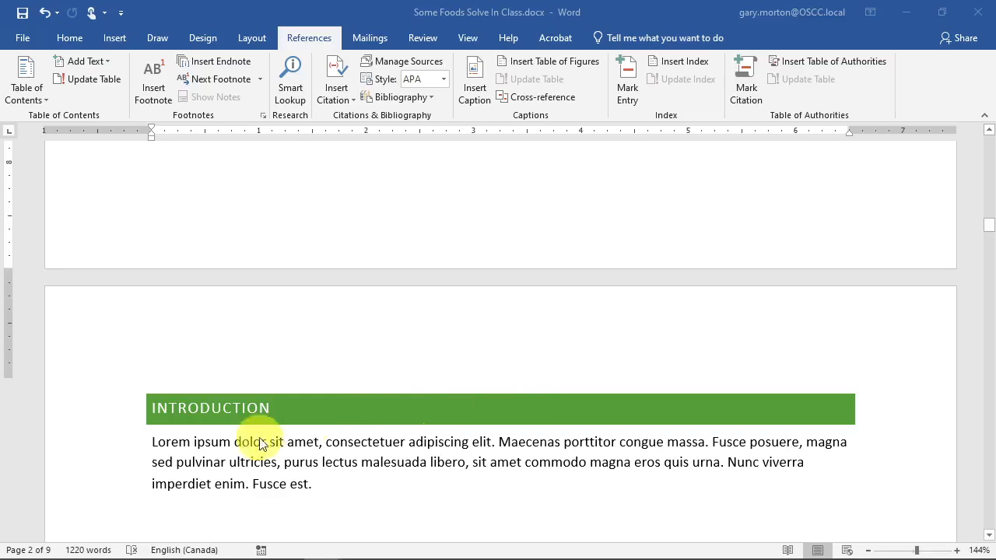
- In the INTRODUCTION heading, apply the 1 Heading 1 / 1.1 Heading 2 multilevel list
double_click(245, 418)
click(158, 412)
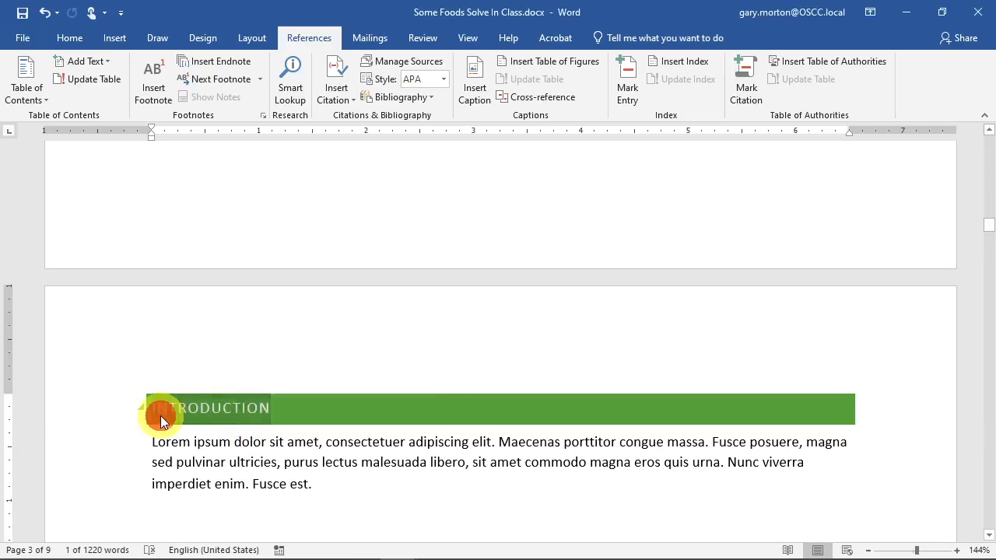
click(151, 408)
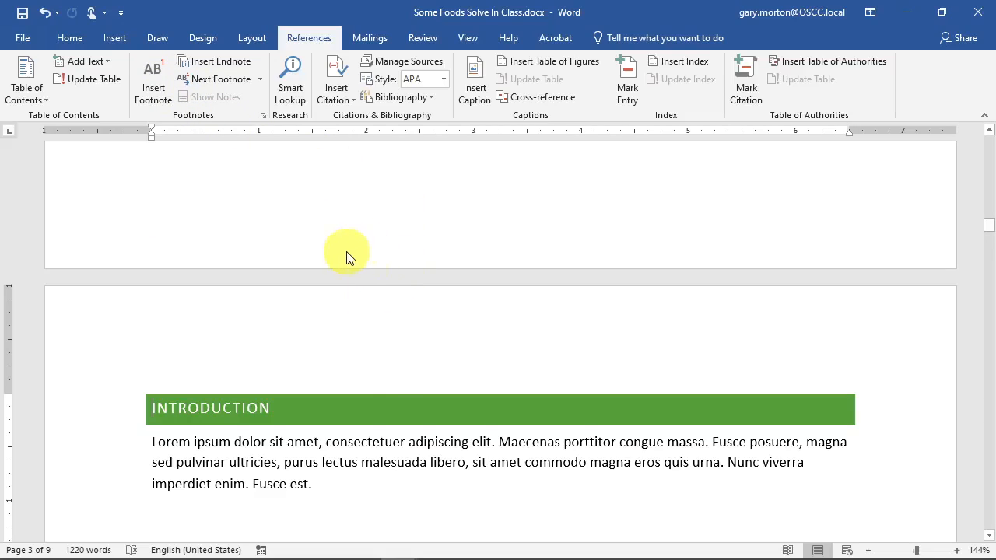
click(296, 407)
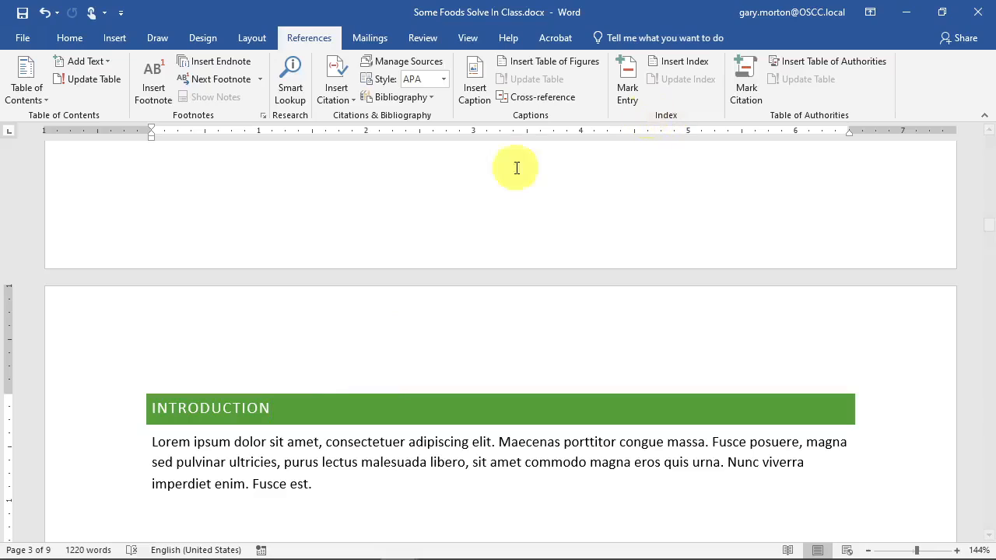
click(197, 413)
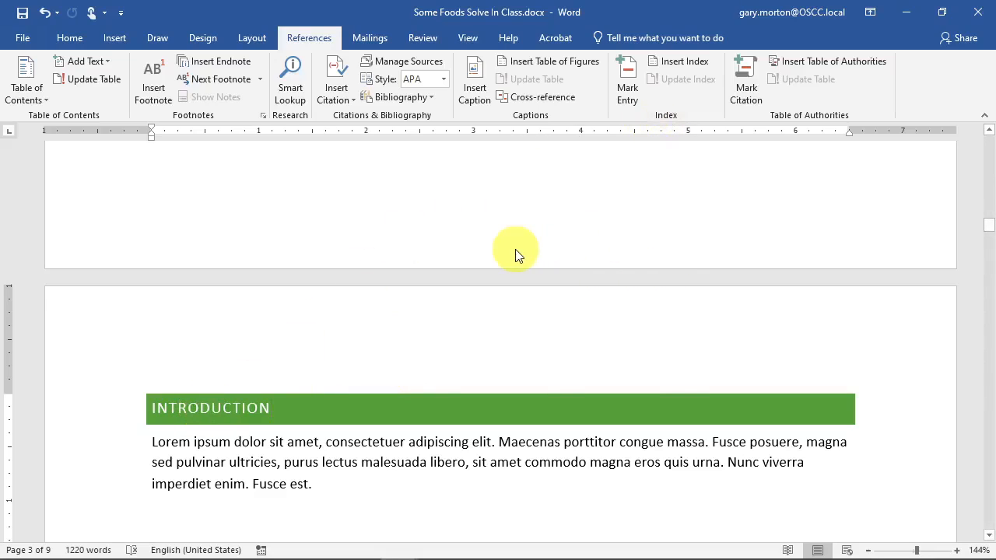
click(77, 39)
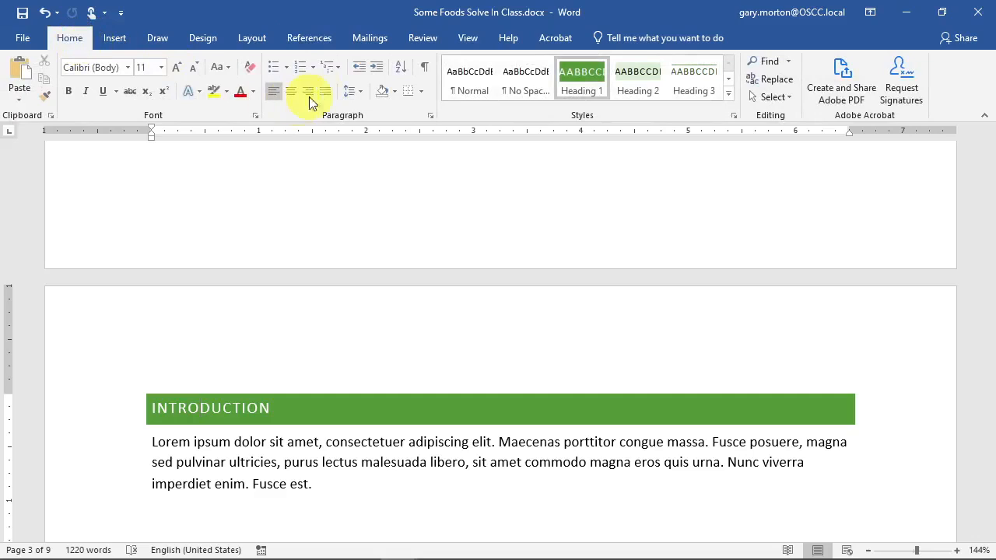
click(335, 67)
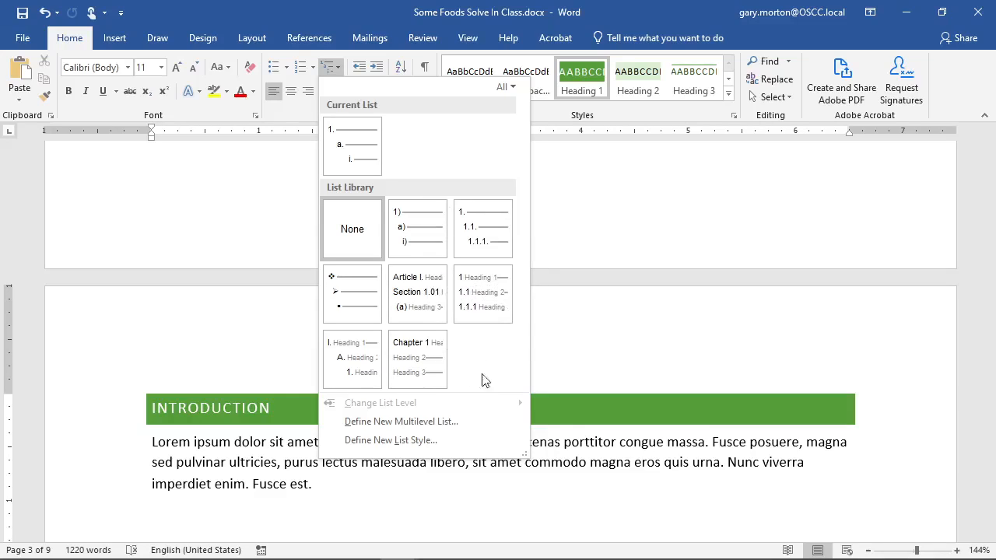
click(478, 298)
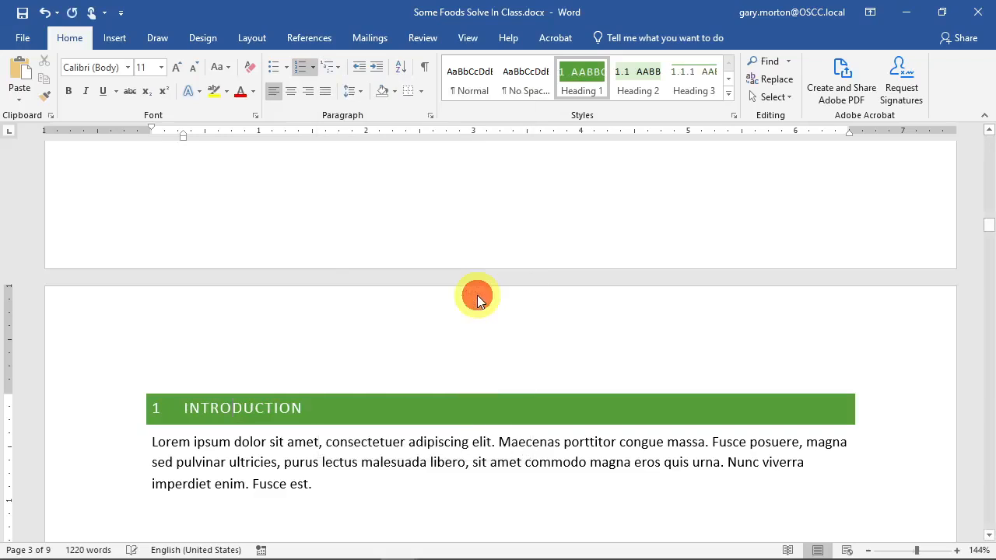
- Scroll through to check the headings now read 1 INTRODUCTION and 2 INSTRUCTIONS
scroll(372, 314, down, 6)
scroll(371, 313, down, 10)
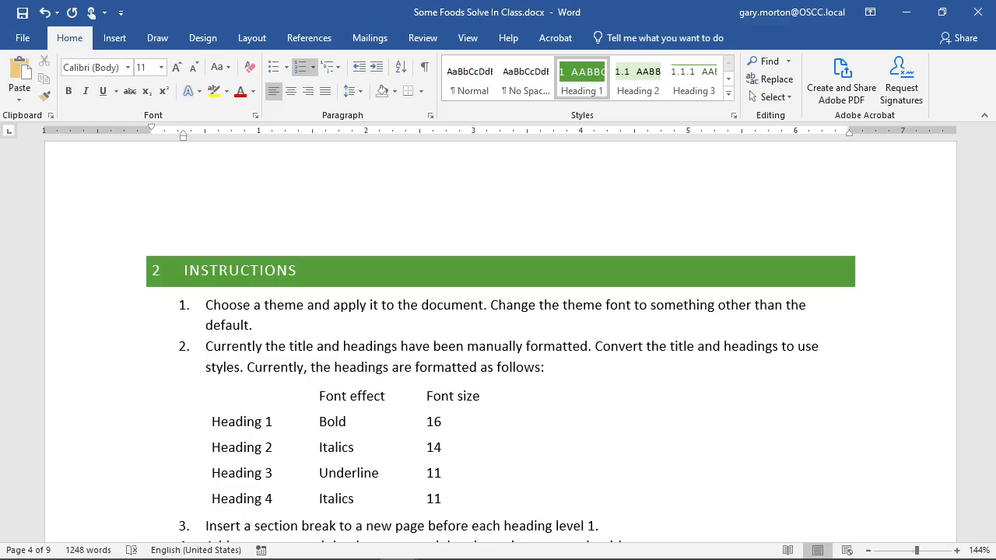
scroll(260, 323, down, 3)
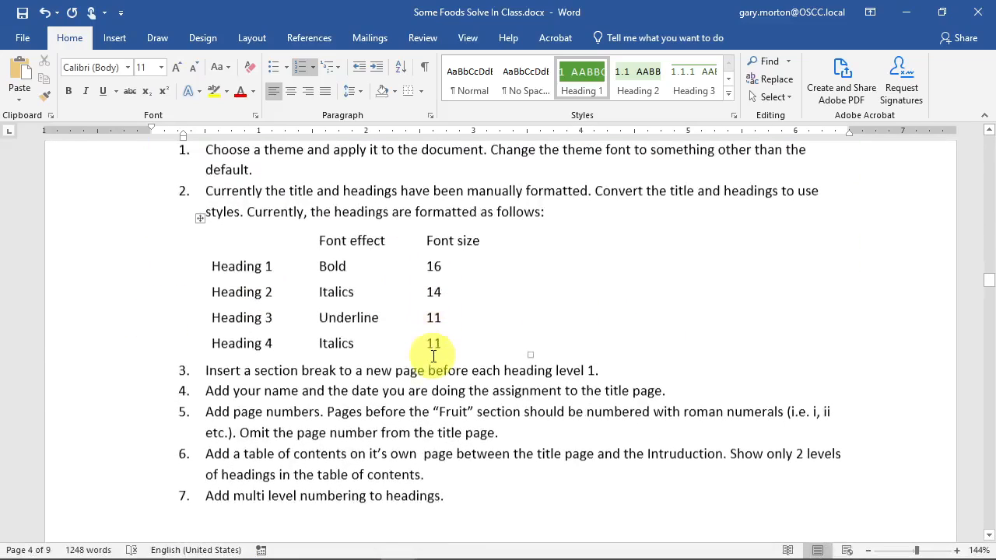
scroll(437, 366, down, 1)
scroll(451, 378, up, 10)
scroll(459, 375, up, 10)
scroll(323, 409, down, 3)
- From the INTRODUCTION heading, reapply the 1 / 1.1 / 1.1.1 heading-linked multilevel list
click(231, 348)
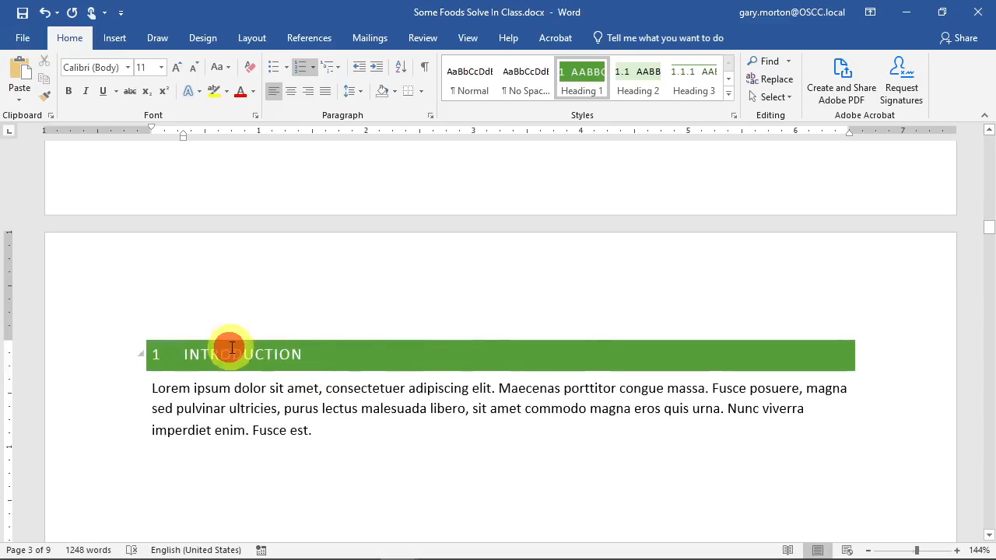
click(222, 348)
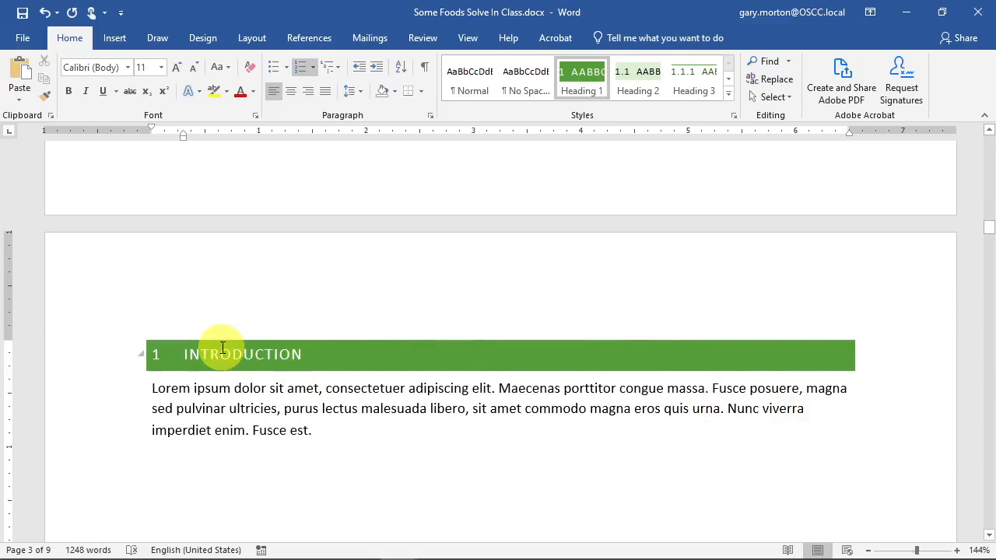
click(332, 67)
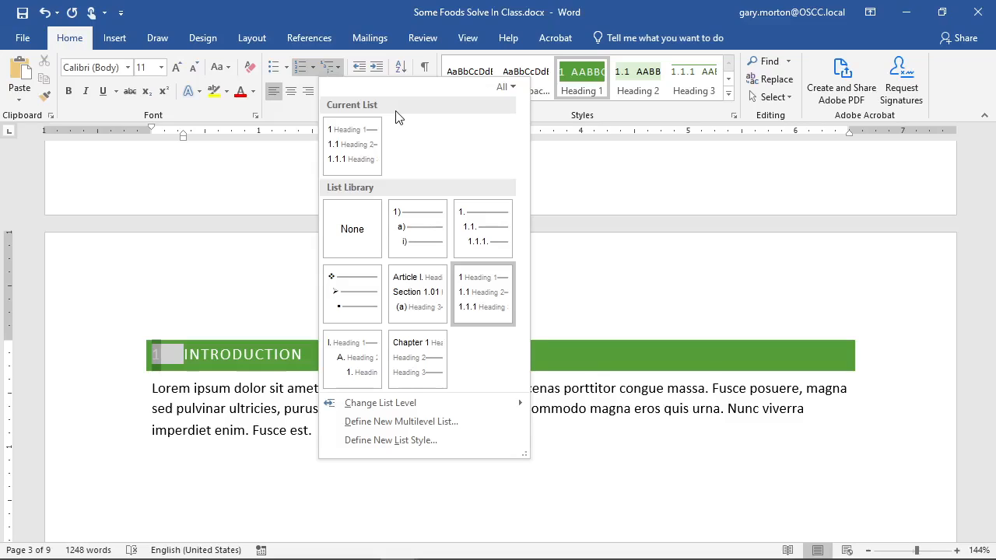
mouse_move(411, 227)
mouse_move(493, 286)
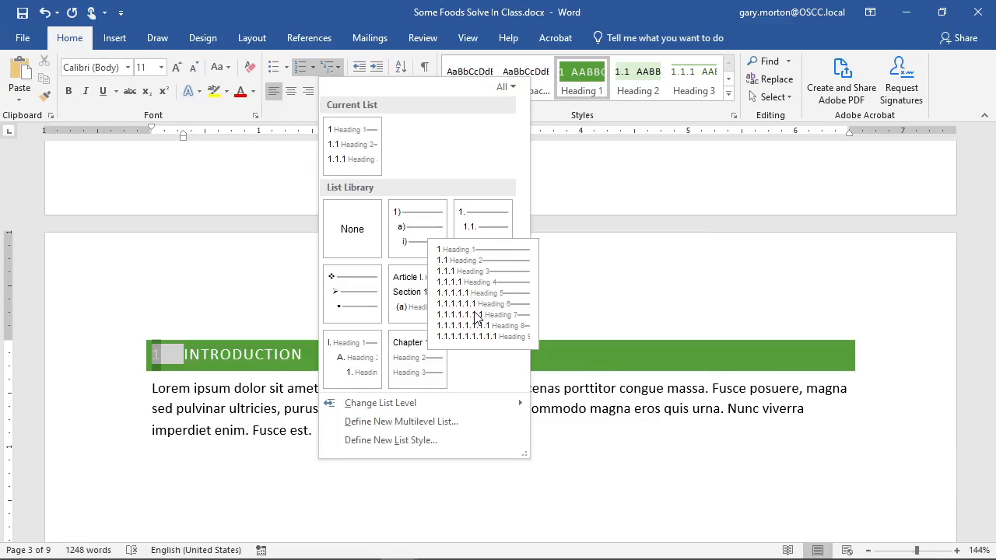
click(476, 314)
- Scroll to the CONTENTS page showing Introduction iii, Instructions iv and Fruit 1
scroll(269, 403, down, 5)
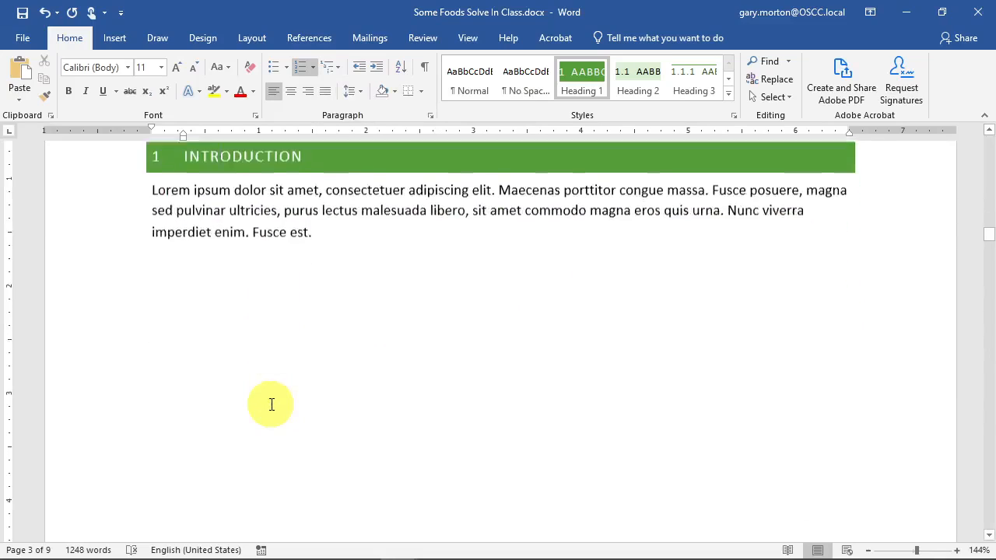
scroll(272, 404, down, 10)
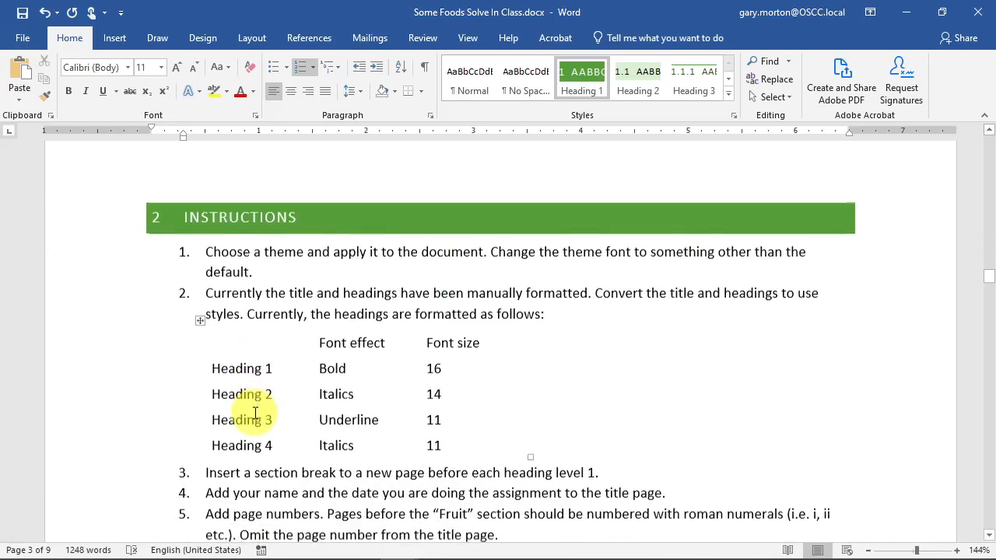
scroll(256, 413, down, 4)
scroll(256, 412, up, 10)
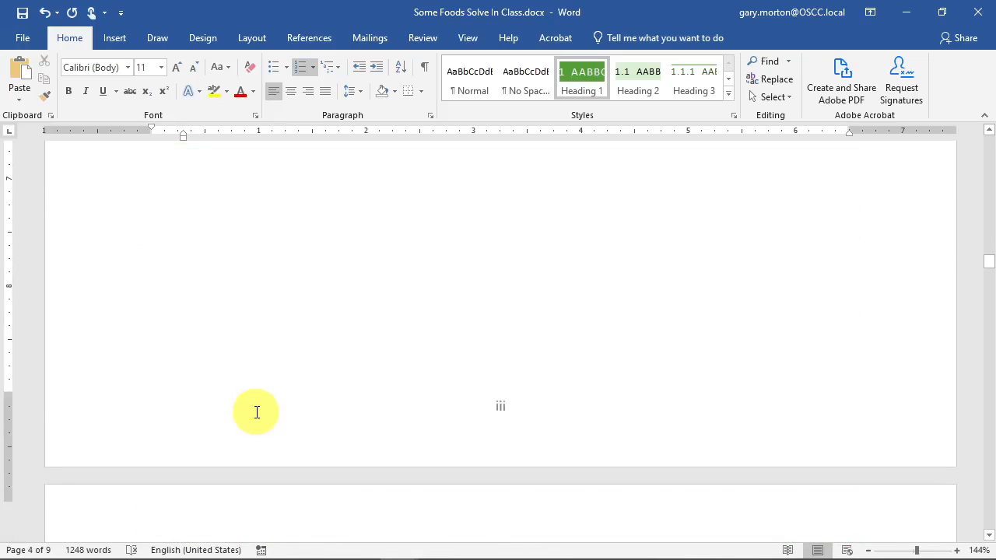
scroll(256, 413, up, 5)
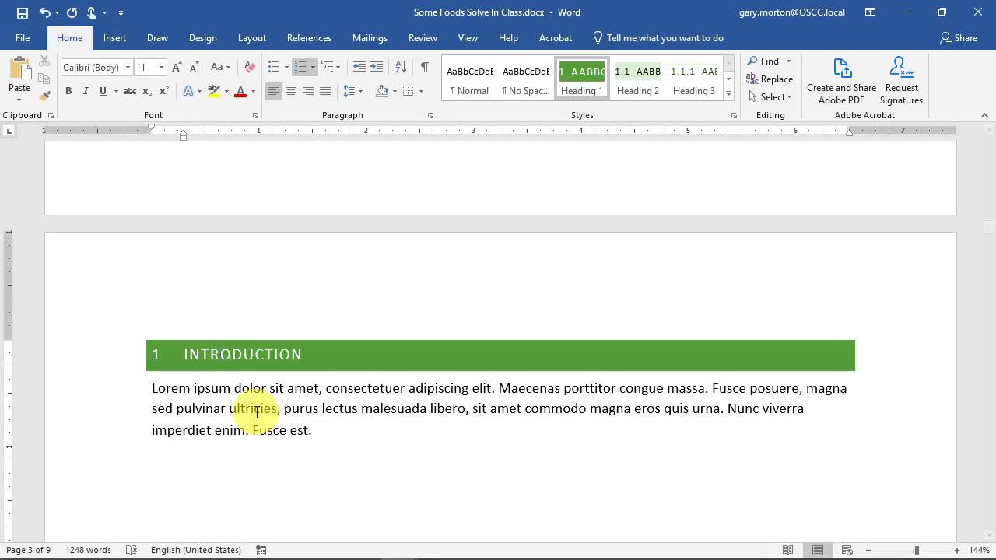
scroll(256, 413, down, 5)
scroll(256, 413, up, 8)
- Update the entire table of contents so entries show heading numbers, from 1 Introduction to 5.2 Cake
click(256, 412)
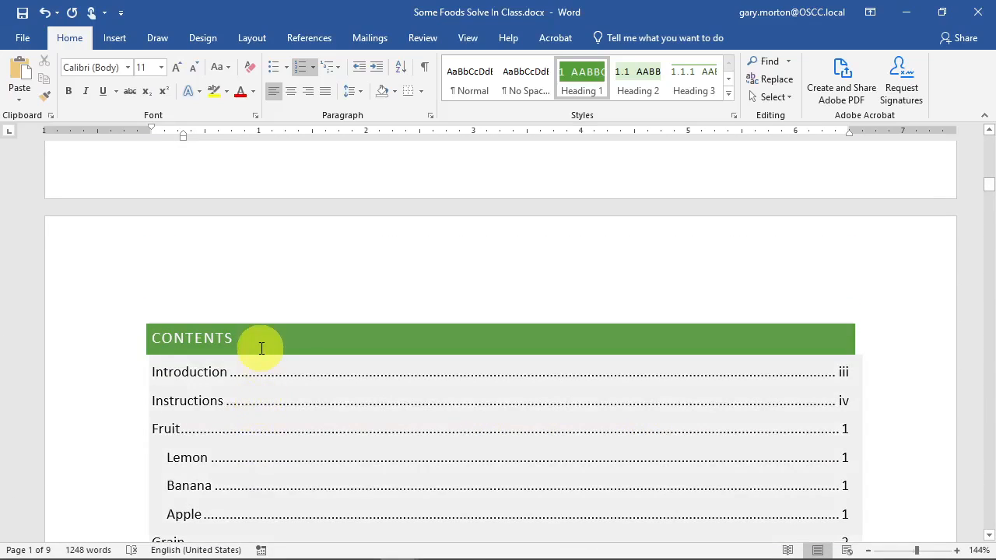
click(288, 405)
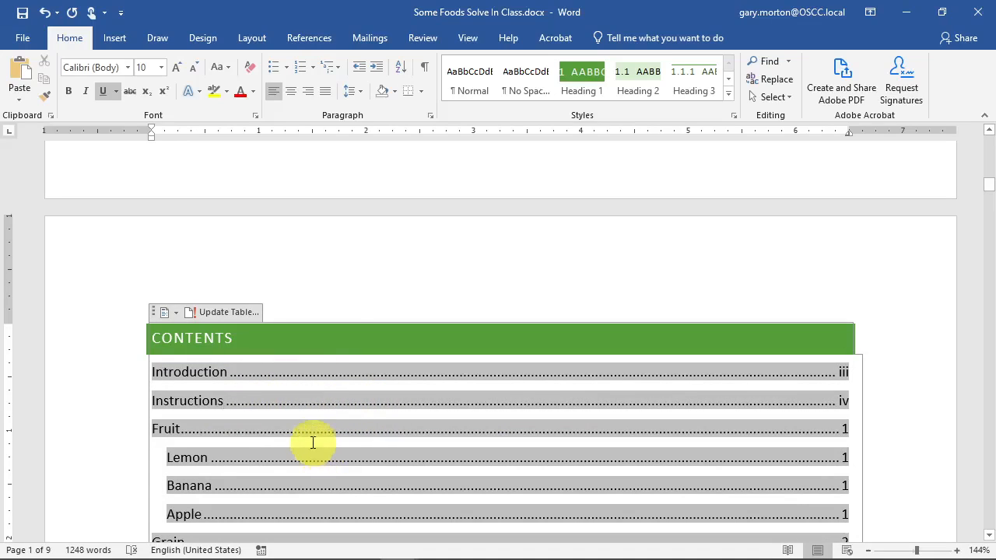
click(226, 317)
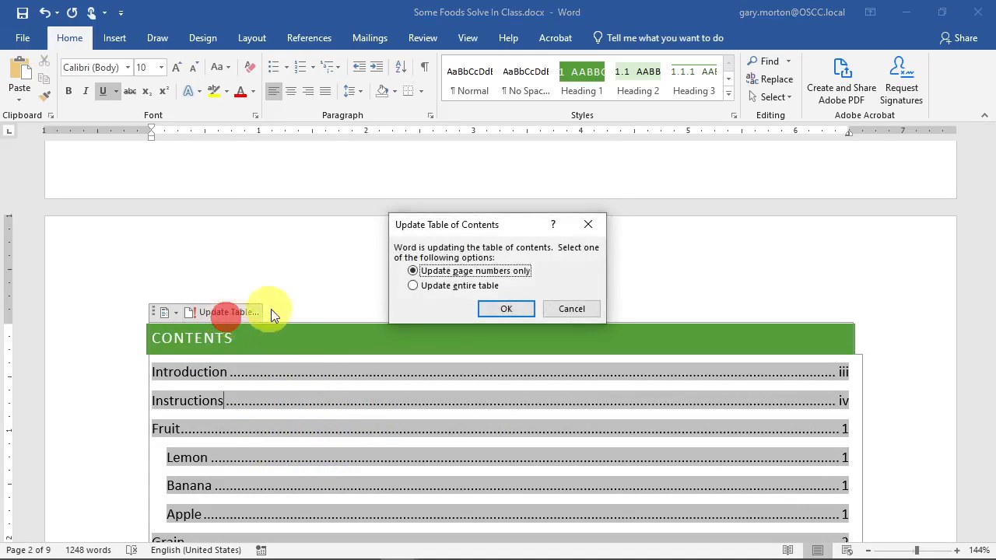
click(442, 285)
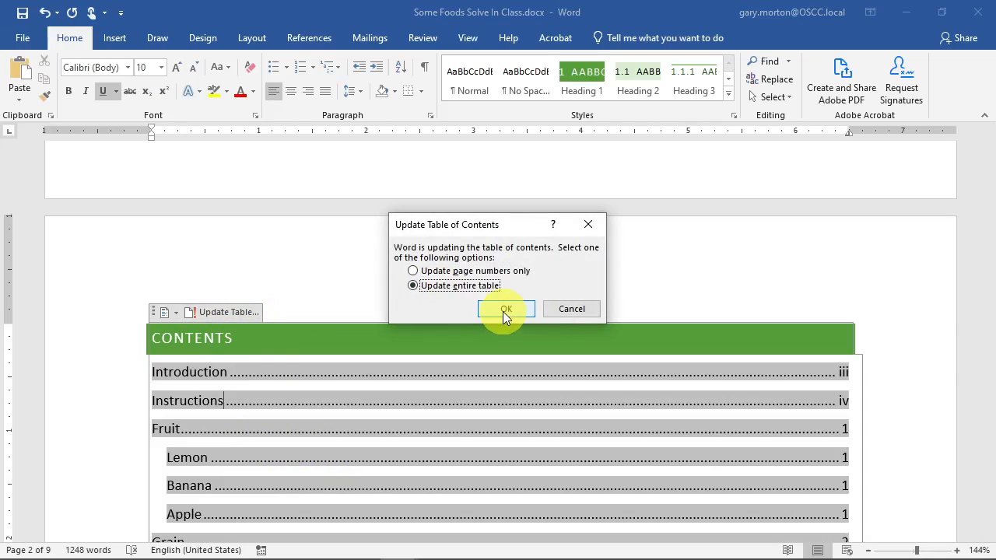
click(505, 310)
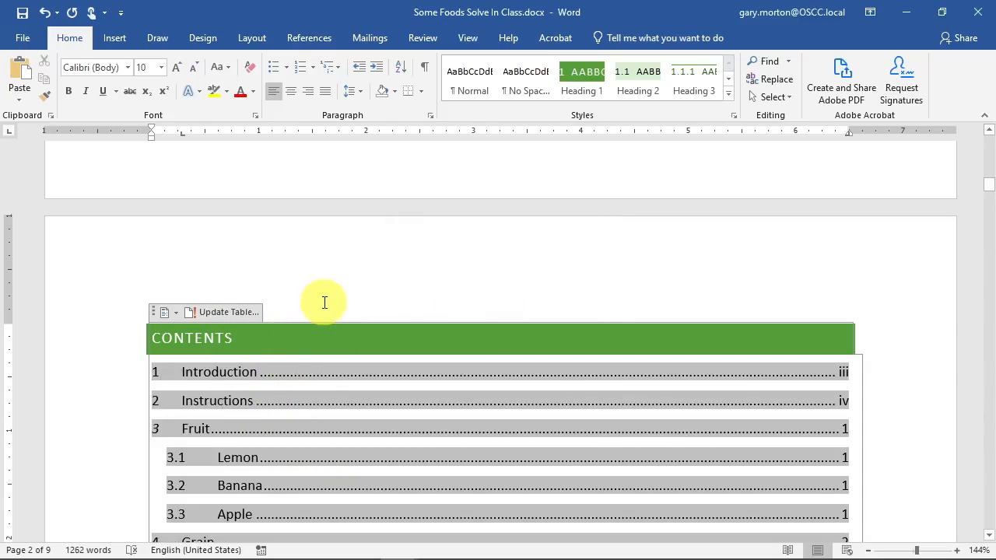
scroll(724, 381, down, 3)
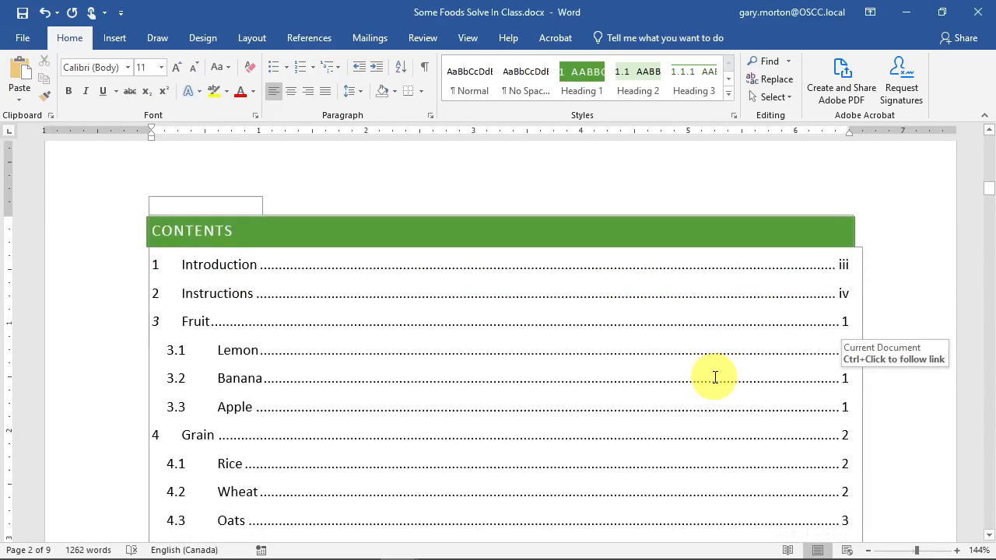
scroll(715, 376, down, 3)
scroll(714, 374, down, 3)
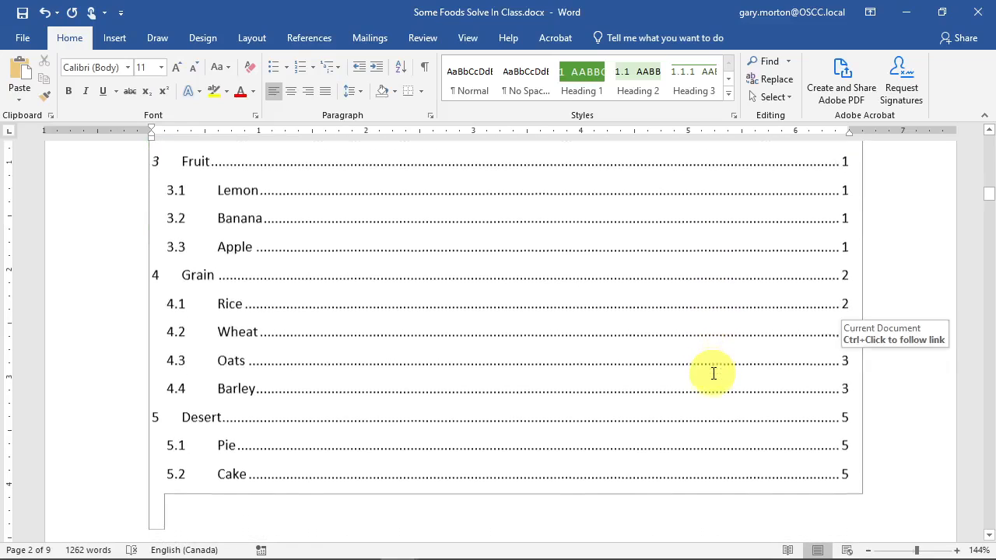
scroll(714, 373, down, 3)
scroll(708, 347, up, 7)
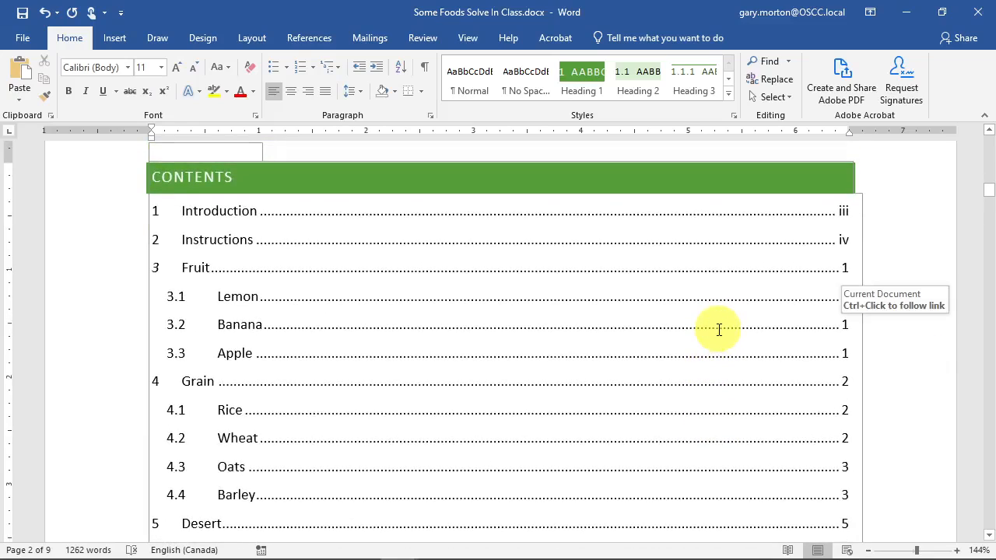
scroll(584, 330, down, 15)
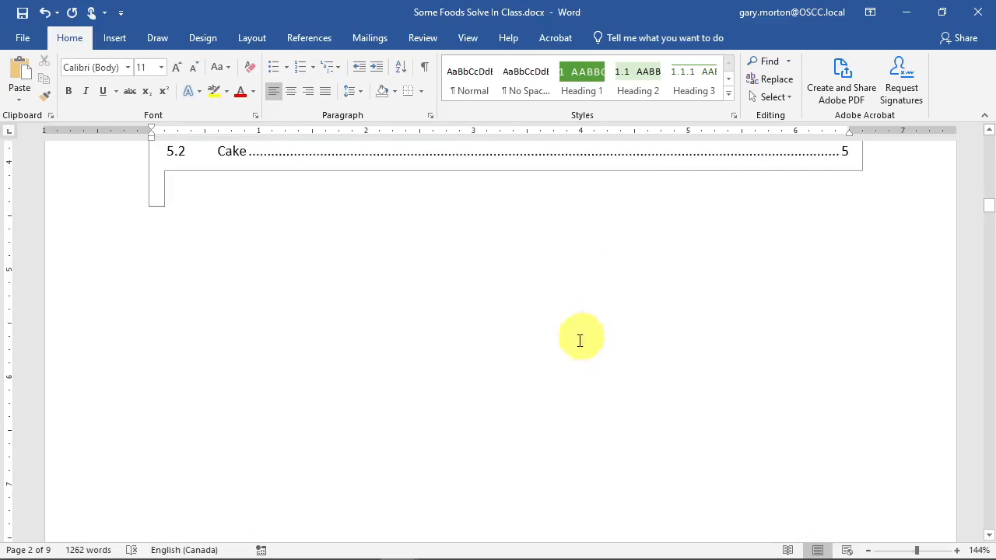
scroll(458, 420, down, 7)
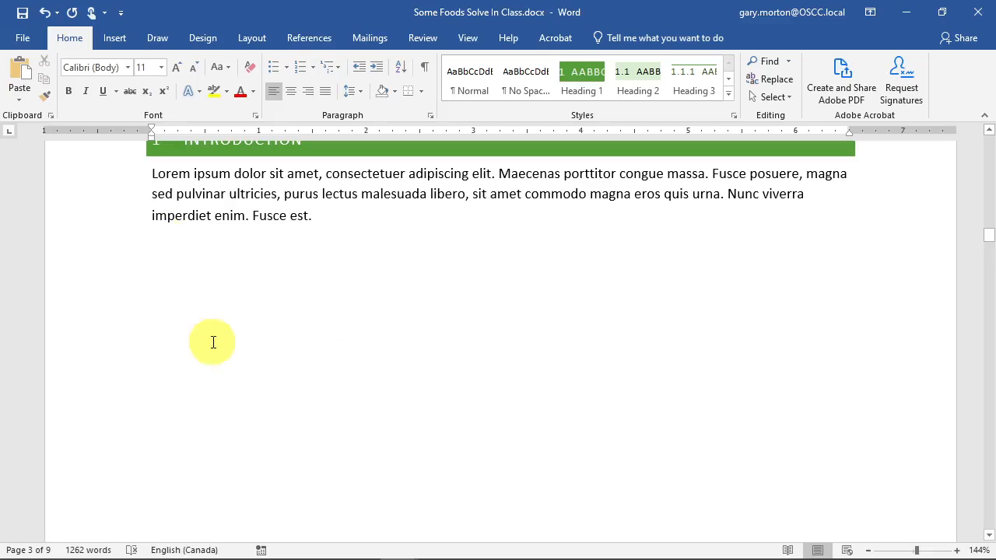
- Delete the number from the Introduction heading
scroll(203, 312, up, 2)
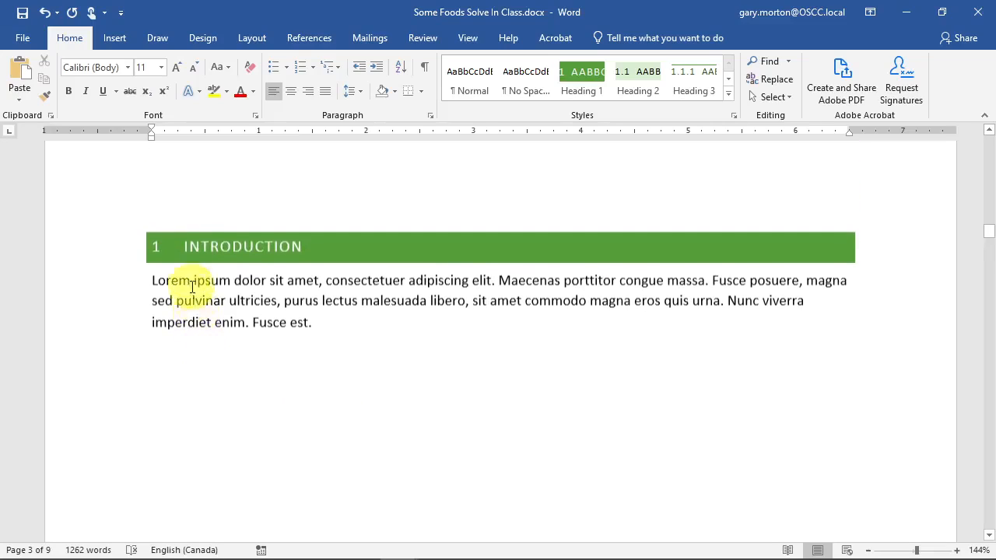
click(157, 249)
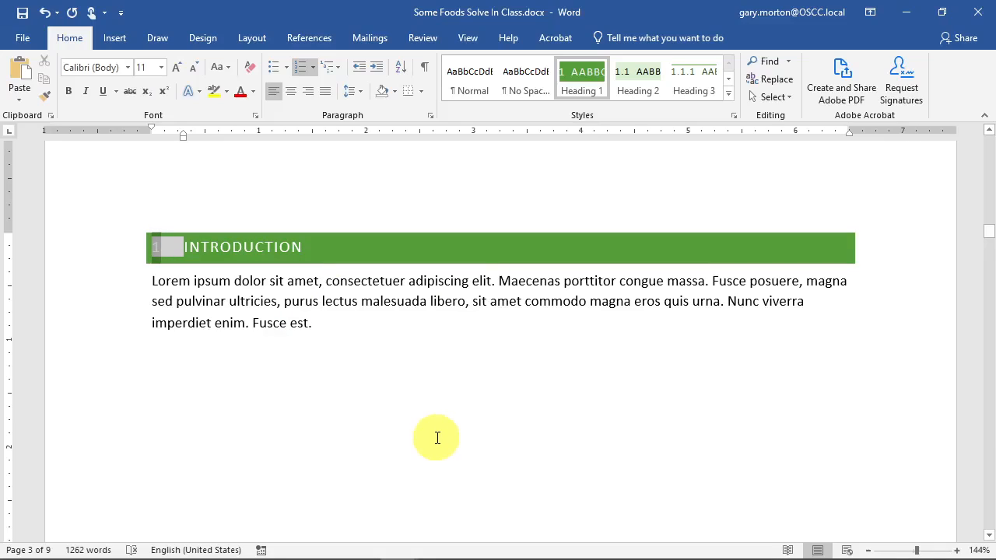
click(209, 400)
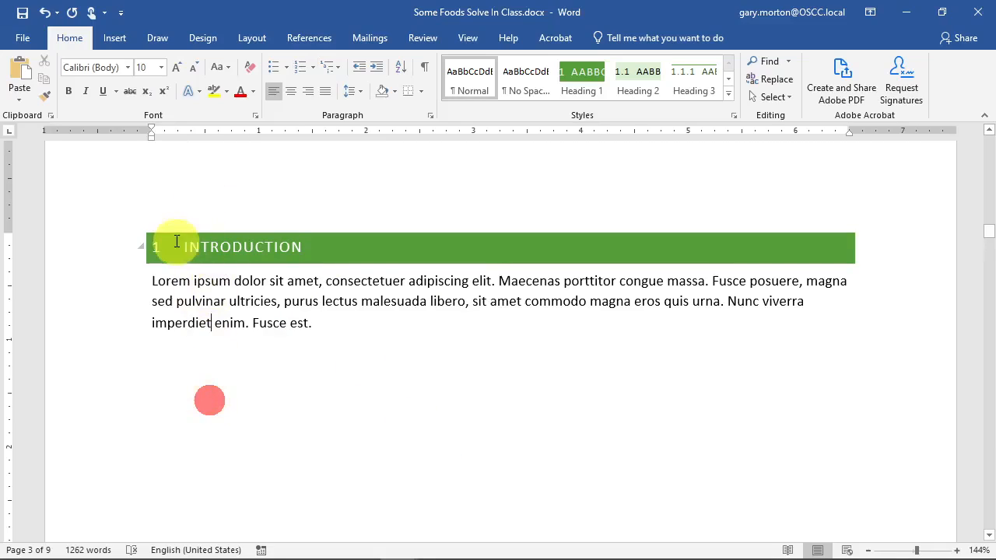
click(155, 246)
key(Delete)
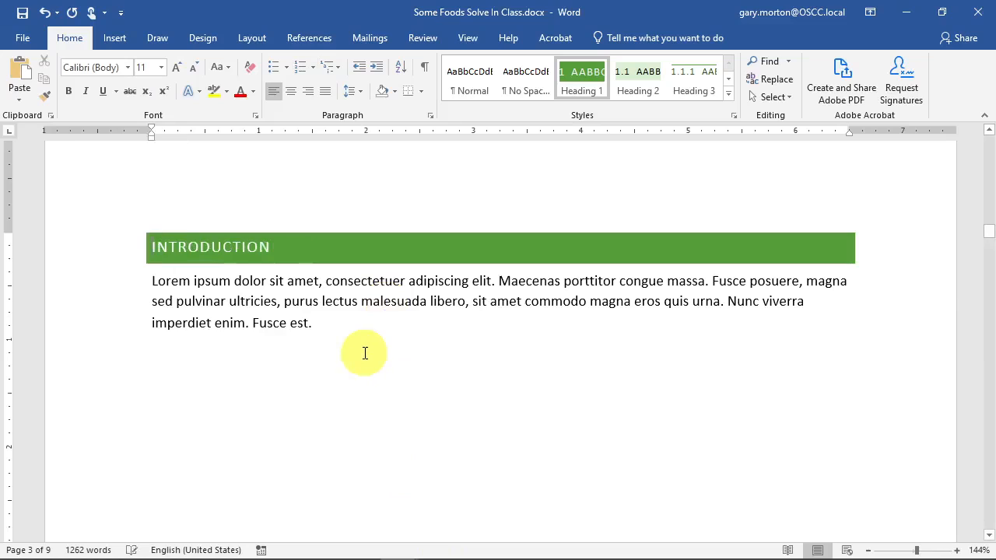
- Select the number on the Instructions heading to remove it
scroll(365, 354, up, 10)
scroll(363, 404, down, 4)
scroll(363, 410, down, 6)
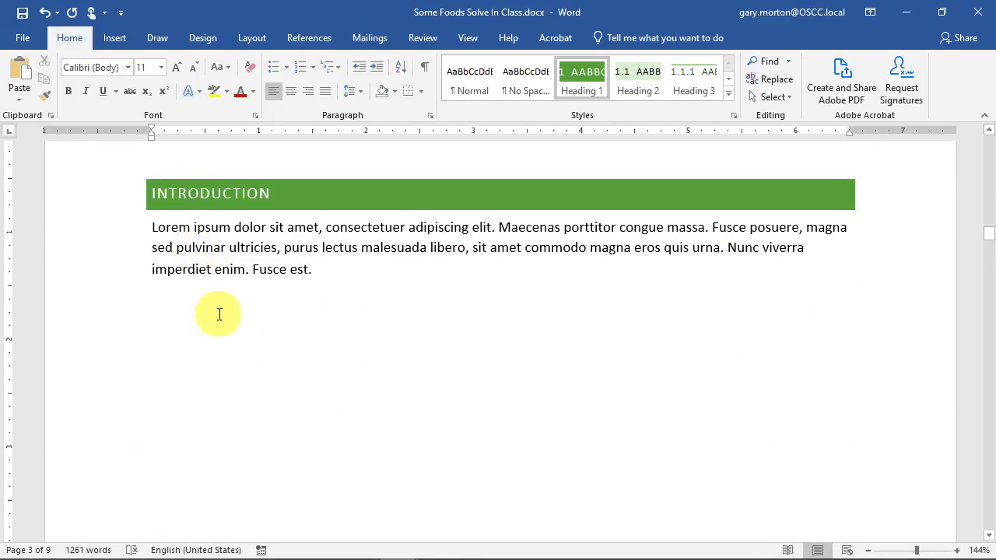
scroll(220, 315, down, 5)
click(153, 270)
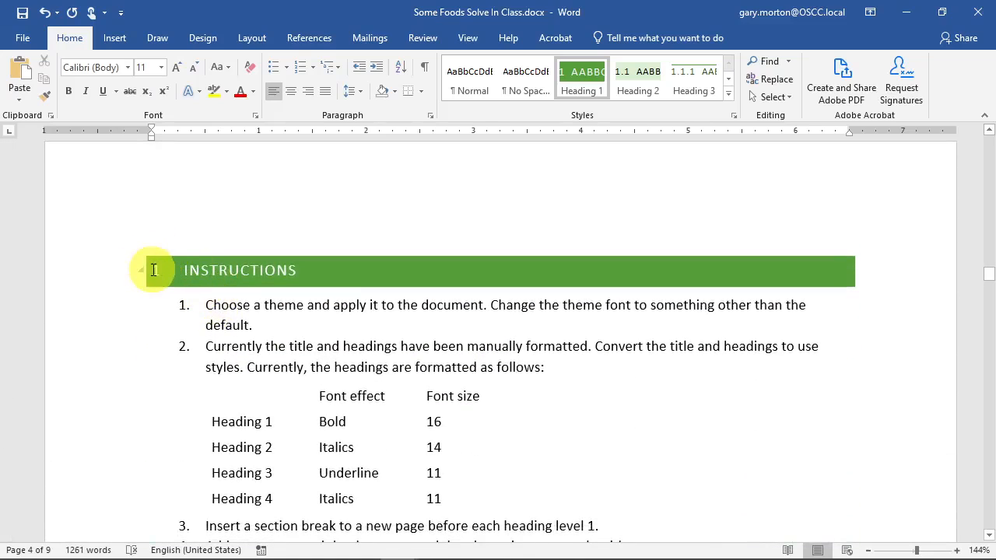
- Check that FRUIT is now heading 1, with LEMON 1.1 and BANANA 1.2
scroll(502, 443, down, 5)
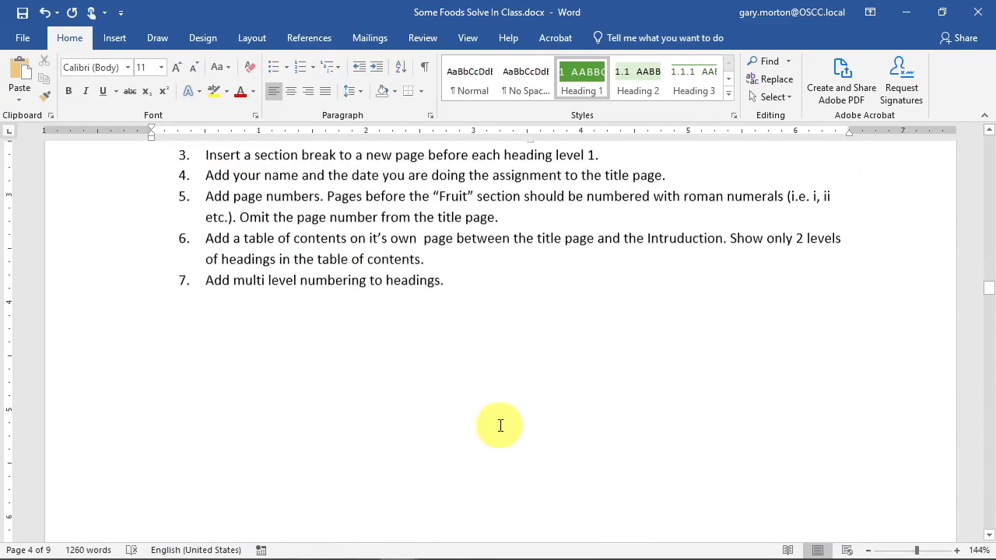
scroll(498, 420, down, 10)
scroll(515, 382, up, 12)
scroll(433, 350, down, 12)
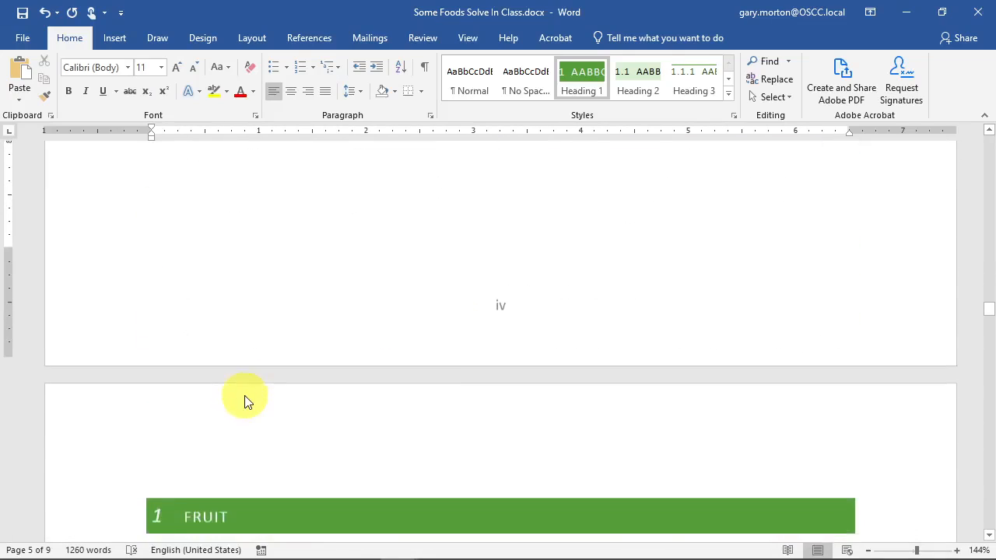
scroll(248, 393, down, 3)
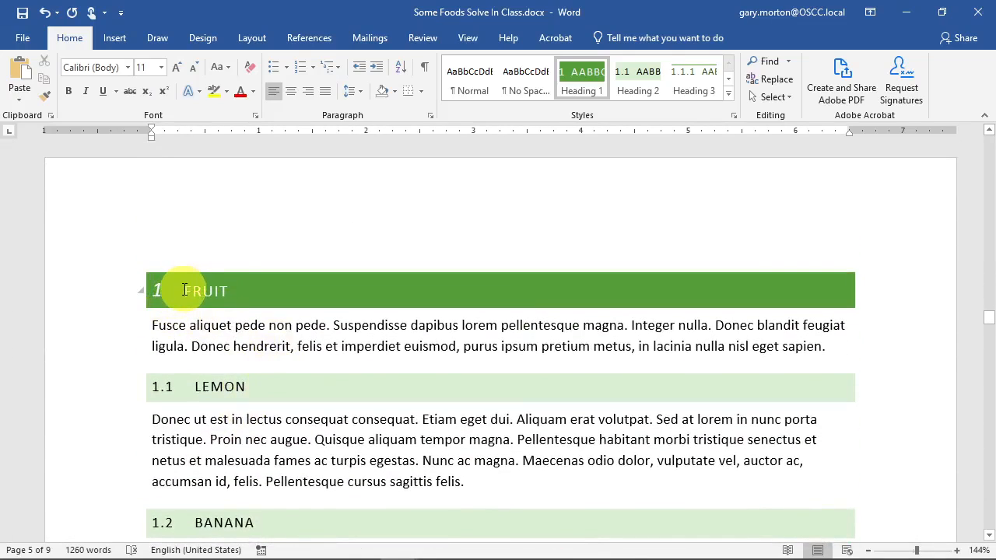
click(166, 294)
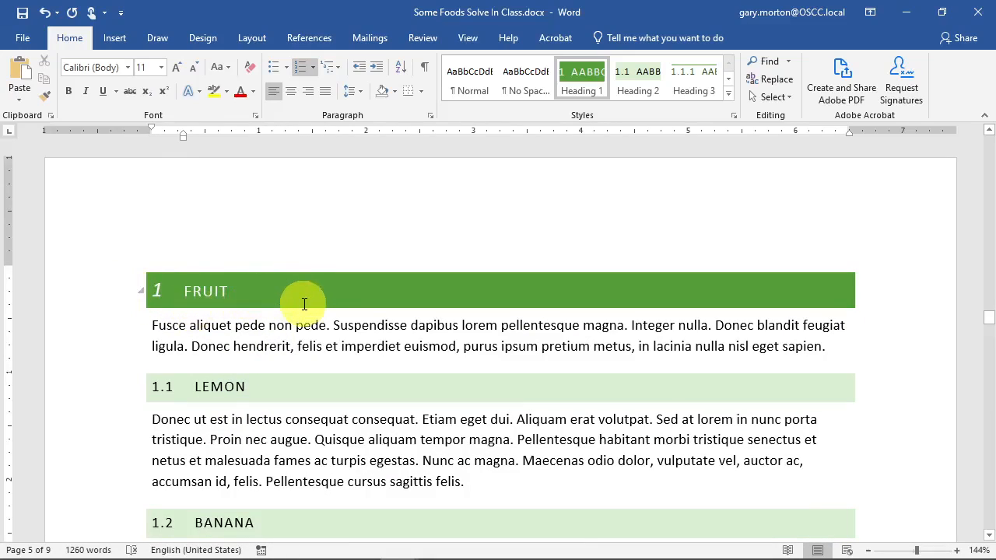
scroll(407, 362, up, 6)
scroll(406, 362, up, 15)
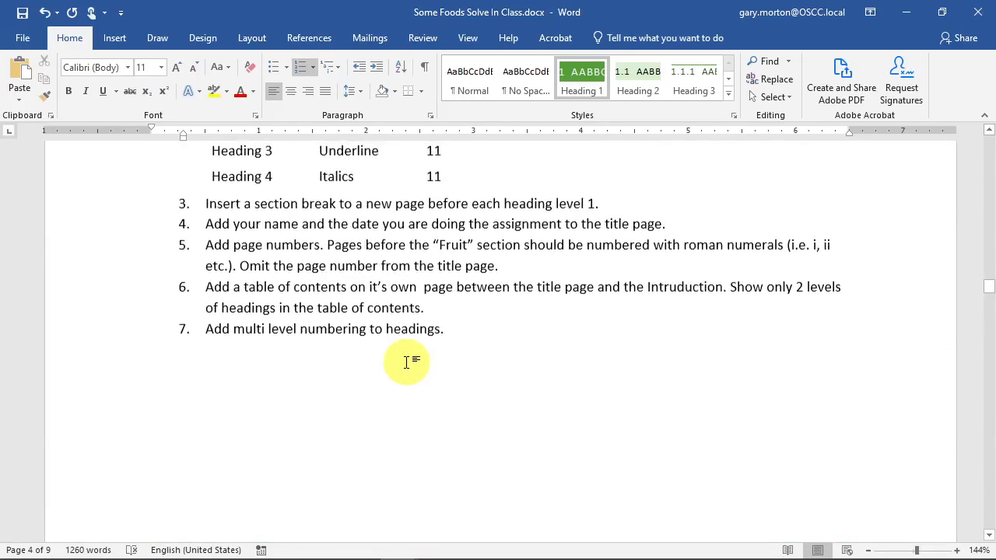
scroll(406, 362, up, 6)
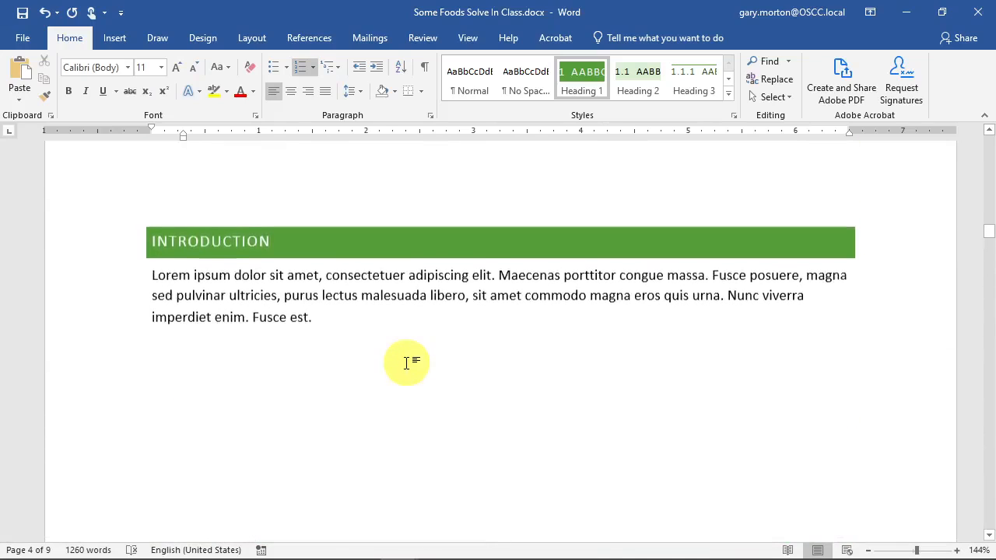
scroll(381, 369, up, 8)
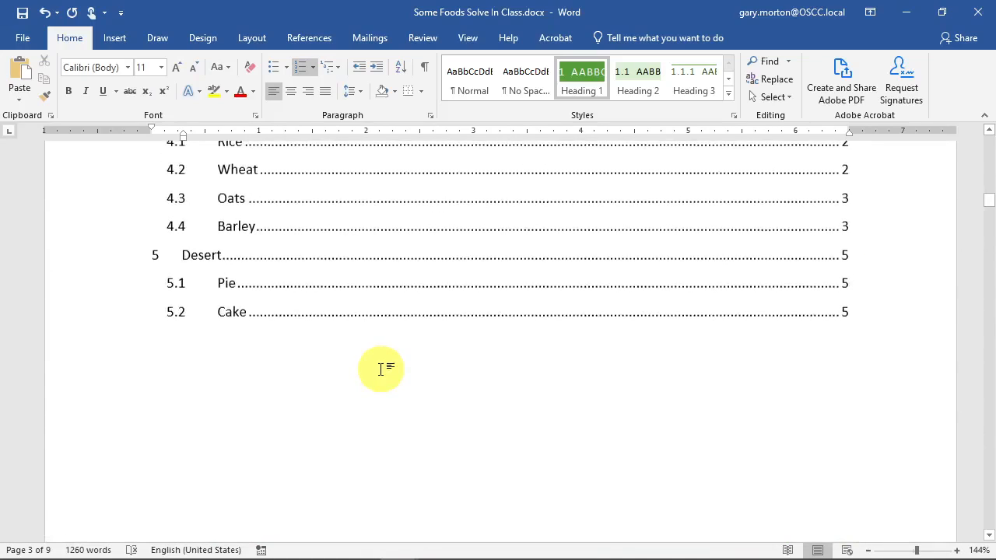
- Rebuild the whole table of contents so it ends with 3 Desert, 3.1 Pie and 3.2 Cake on page 5
click(340, 347)
click(225, 207)
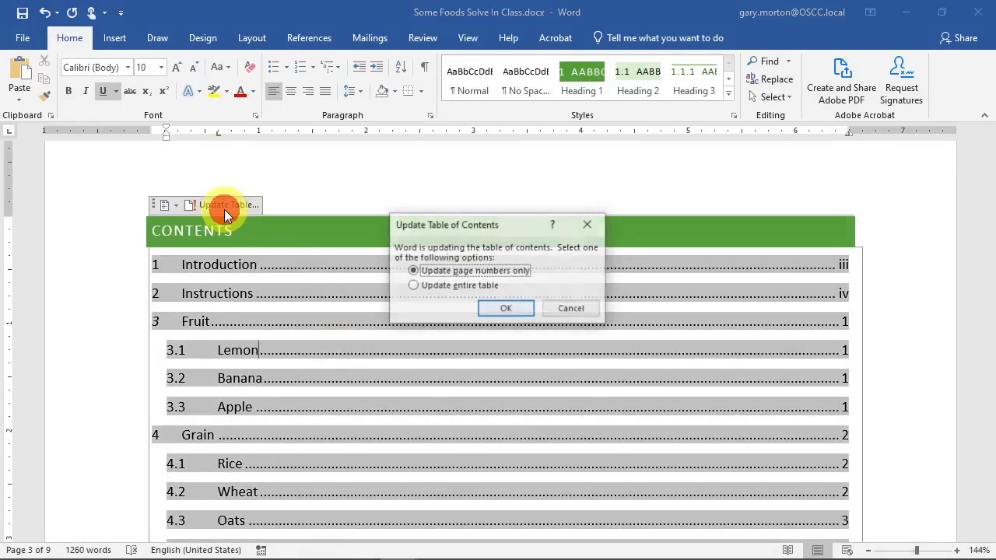
click(450, 286)
click(497, 308)
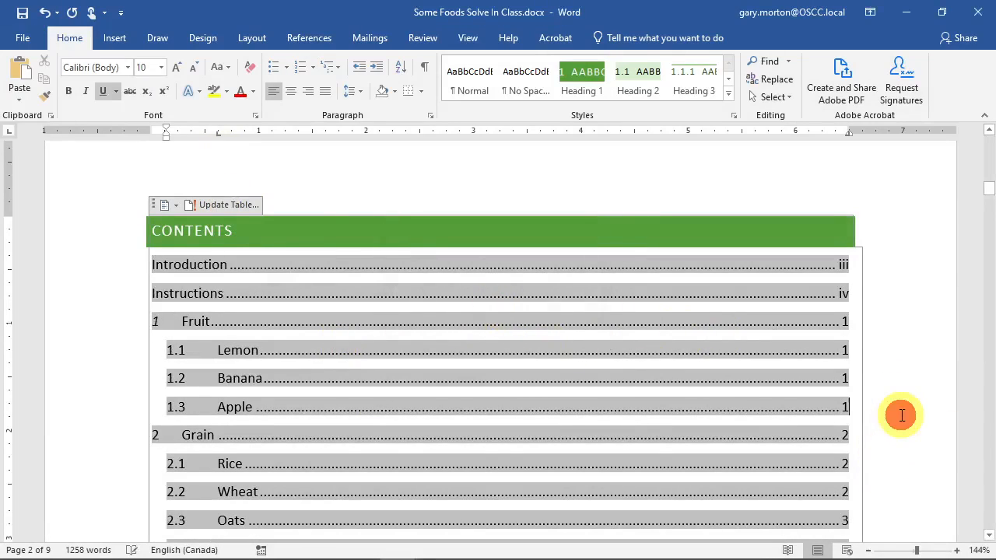
scroll(789, 325, down, 8)
click(630, 381)
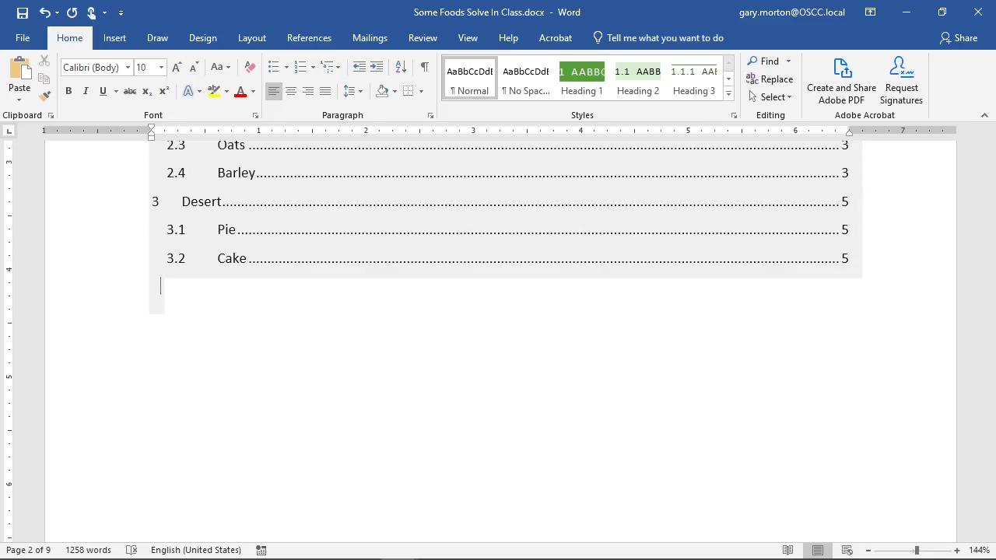
scroll(456, 351, down, 5)
scroll(460, 353, down, 15)
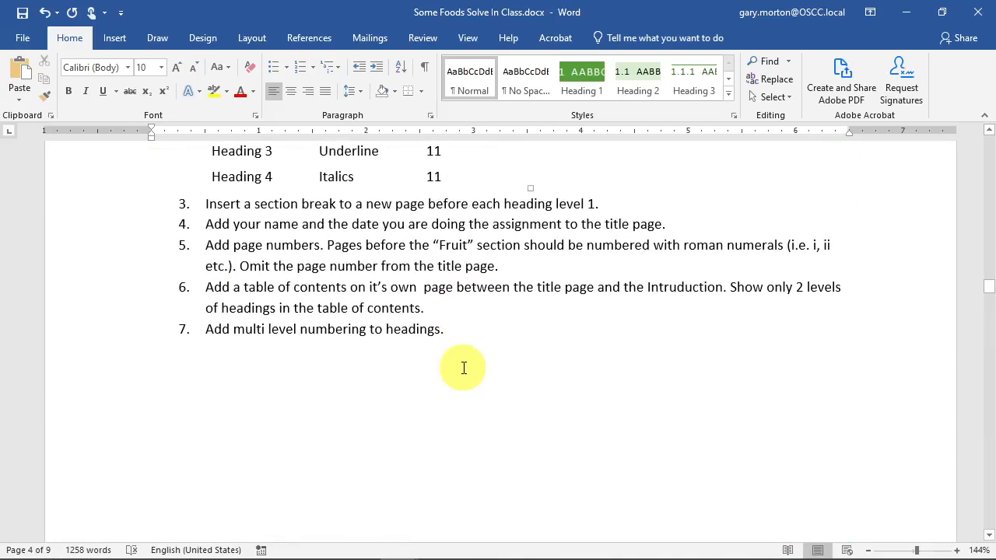
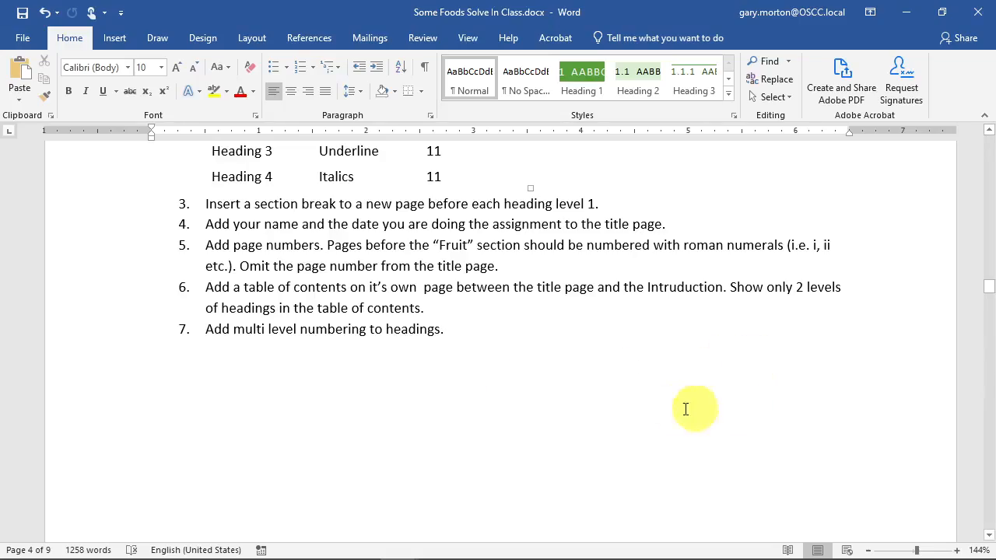
- Scroll down to the 2.4.1 2 Row and 2.4.1.1 British headings on page 7
scroll(707, 407, down, 10)
scroll(595, 370, down, 15)
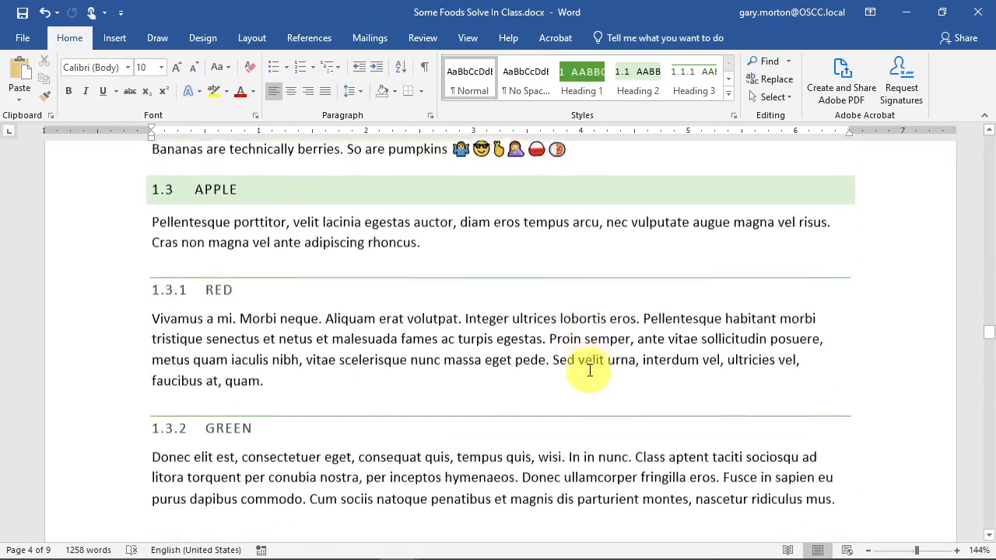
scroll(614, 349, down, 15)
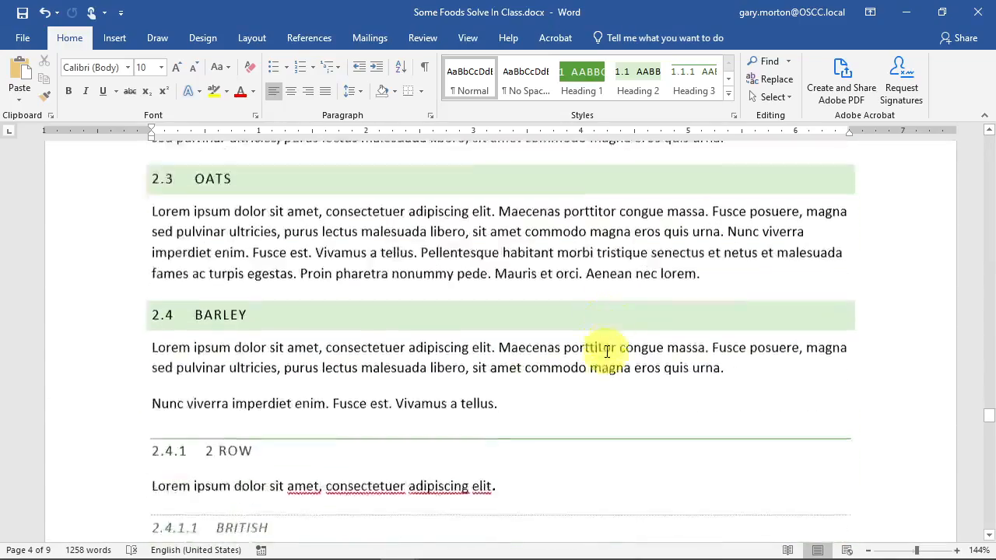
click(237, 263)
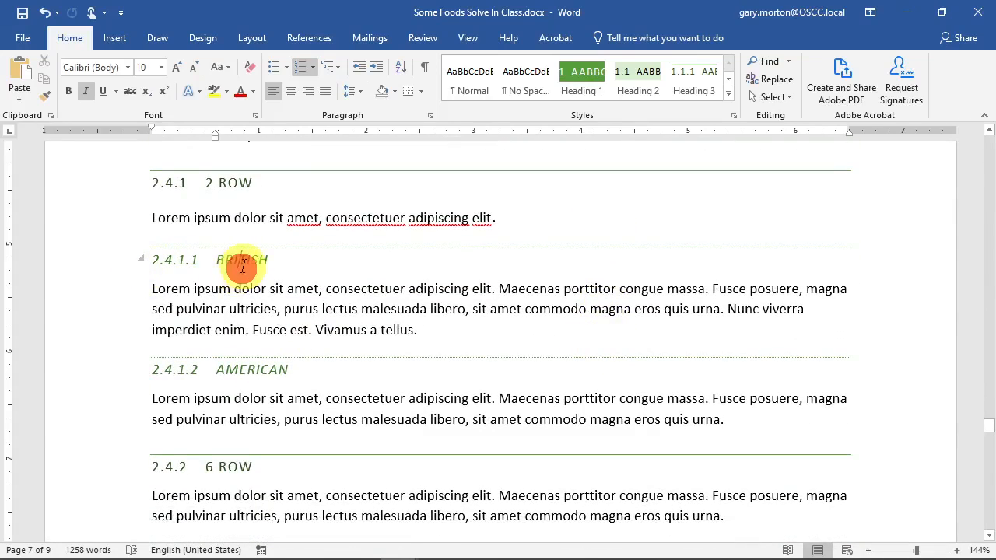
click(733, 78)
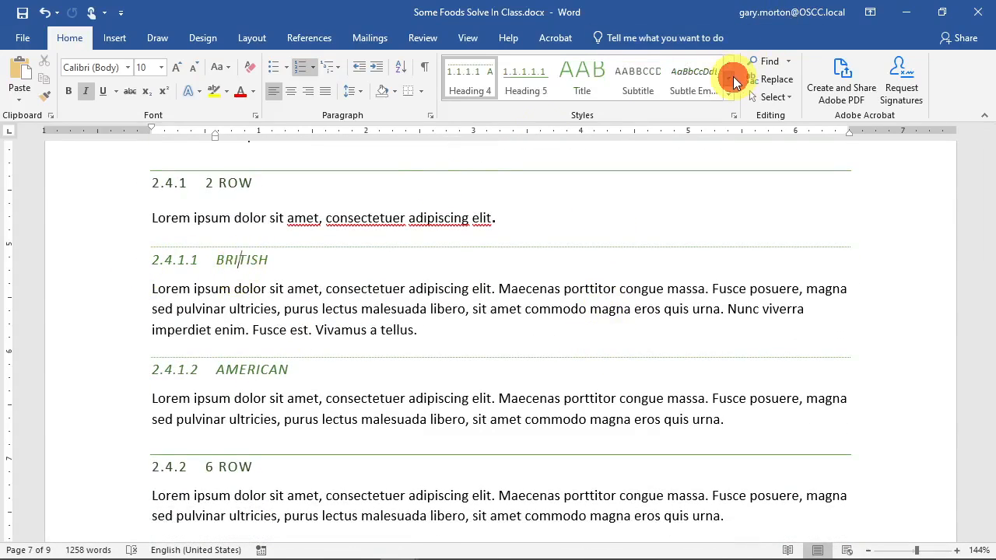
click(732, 116)
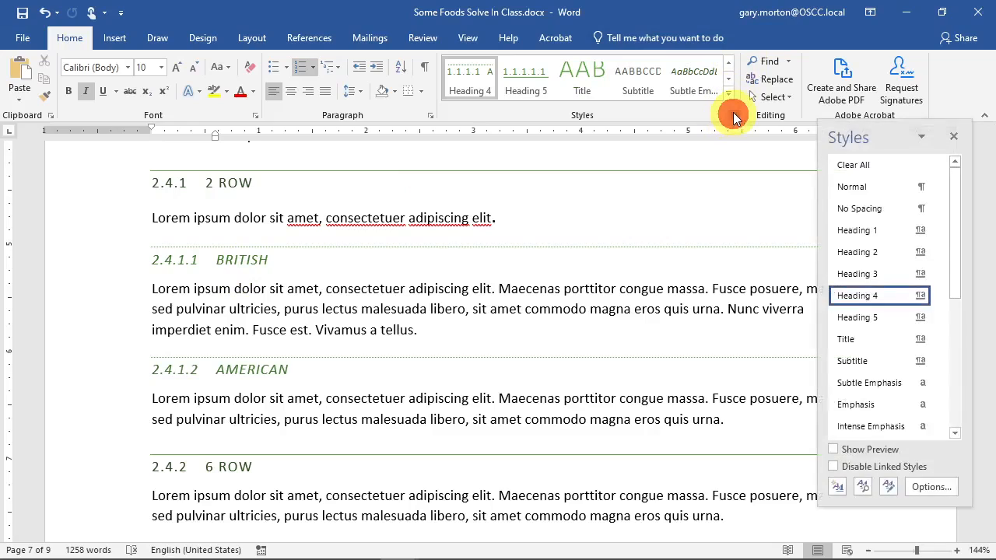
click(222, 467)
click(240, 183)
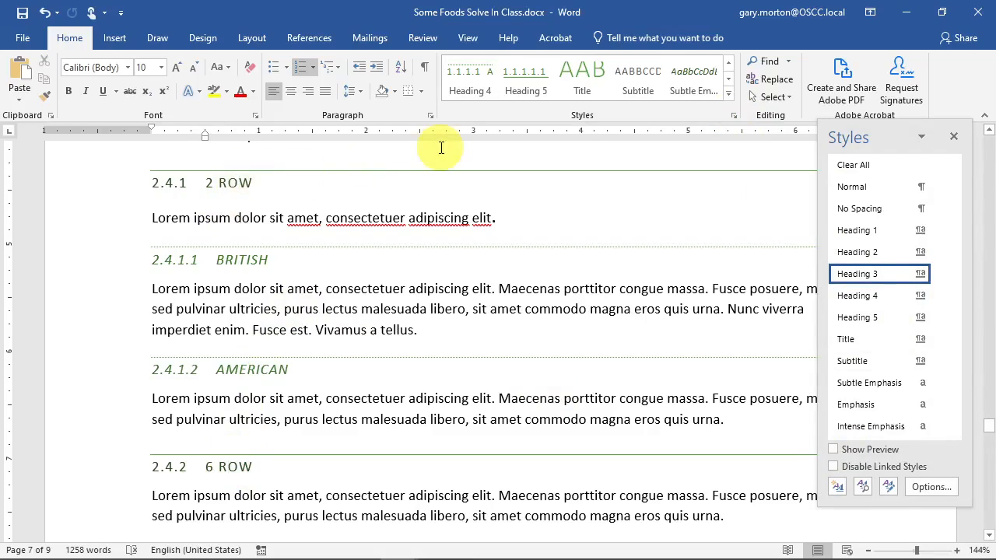
click(955, 139)
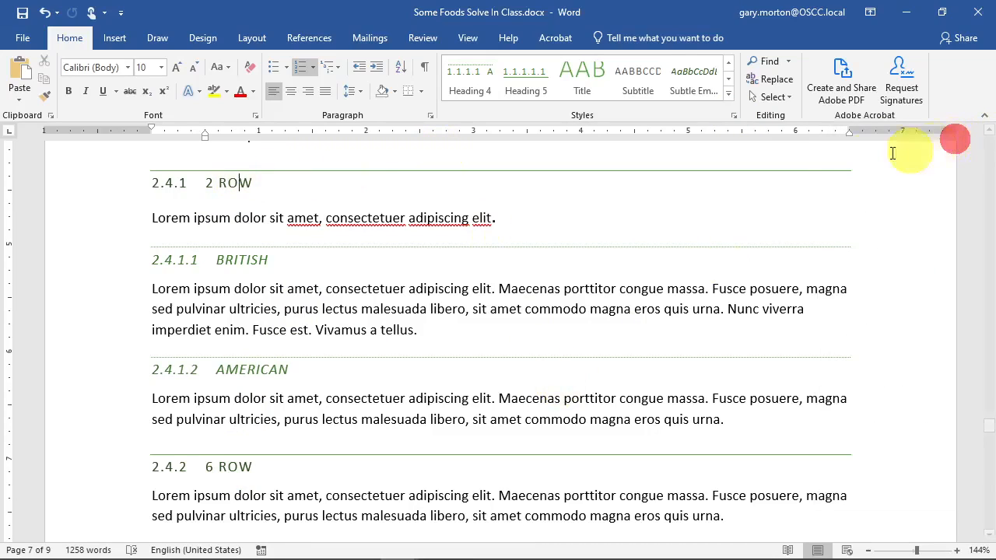
scroll(382, 303, up, 5)
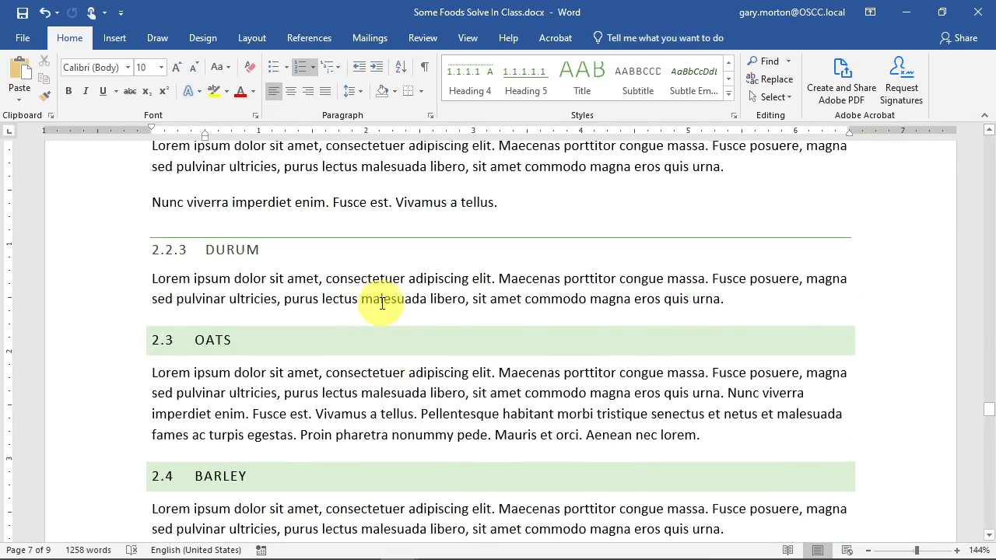
scroll(382, 303, up, 5)
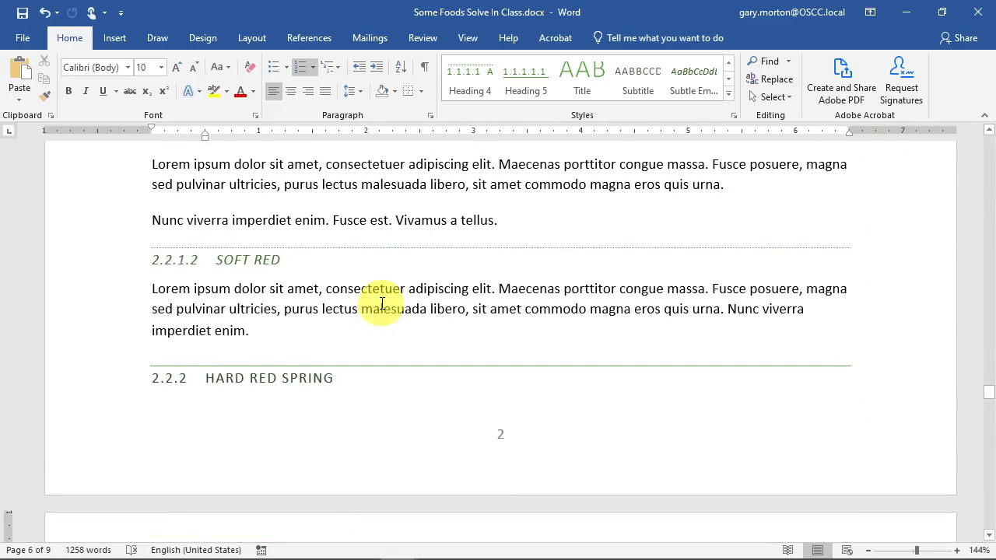
scroll(382, 304, up, 15)
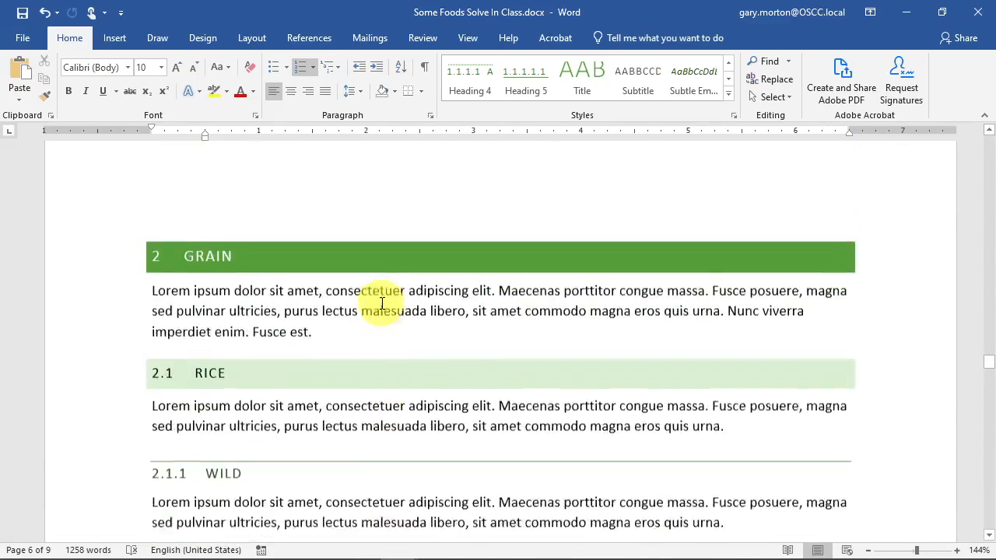
scroll(382, 304, up, 5)
scroll(380, 303, down, 3)
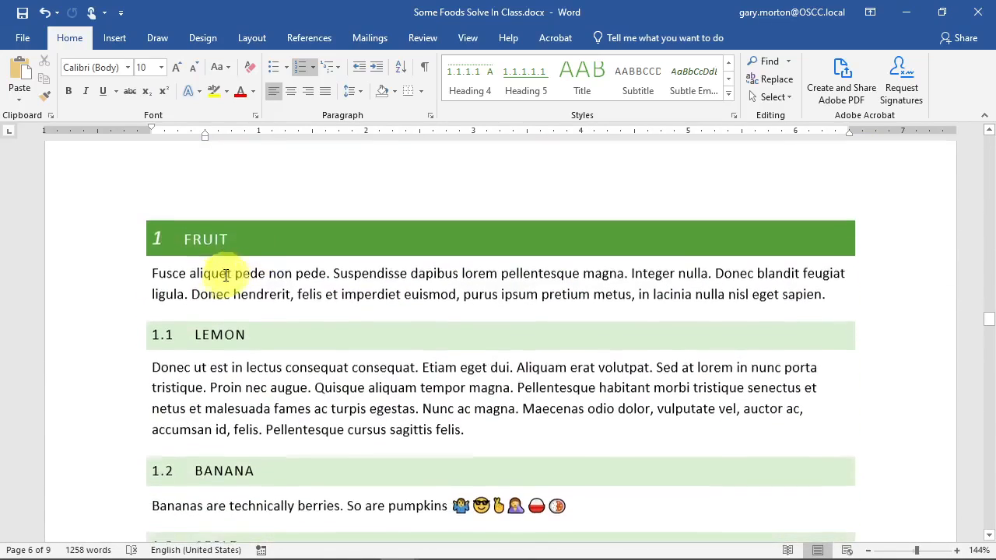
- Remove the numbers from FRUIT (multilevel list None) and GRAIN (Numbering turned off)
click(249, 243)
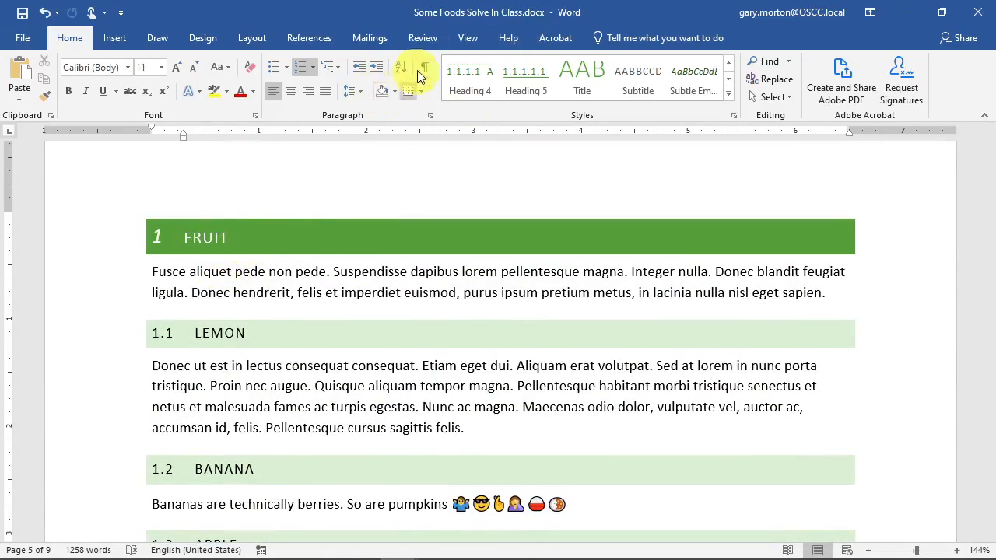
click(339, 63)
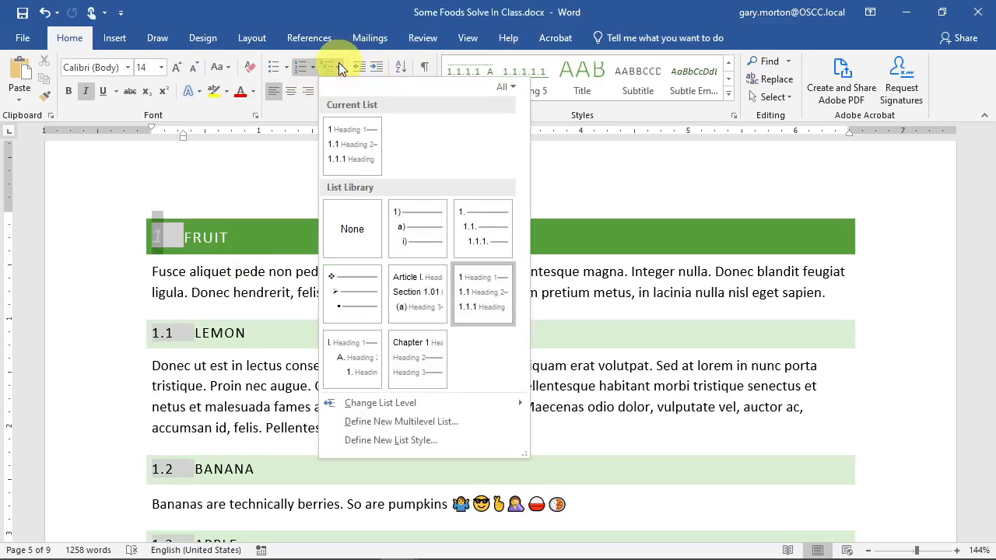
click(351, 230)
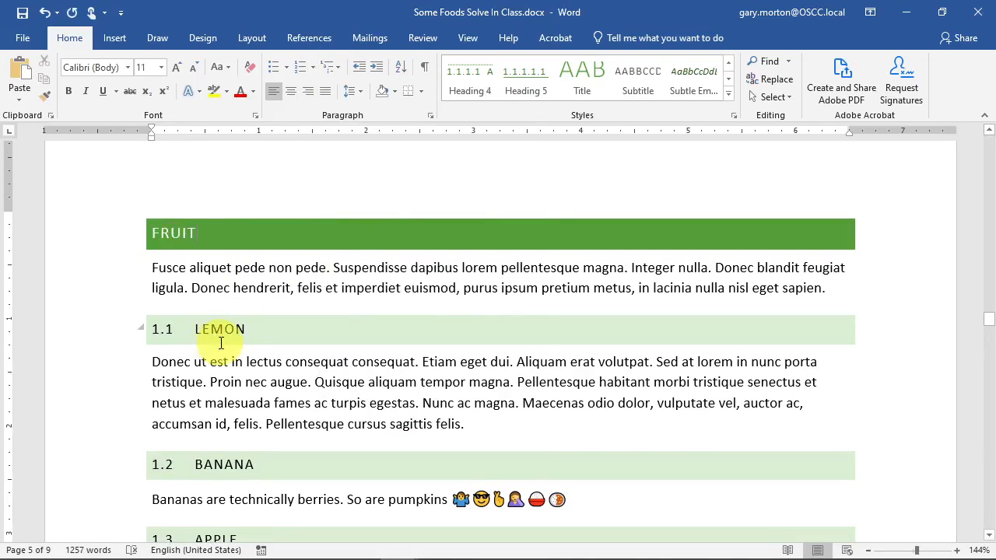
scroll(211, 342, down, 15)
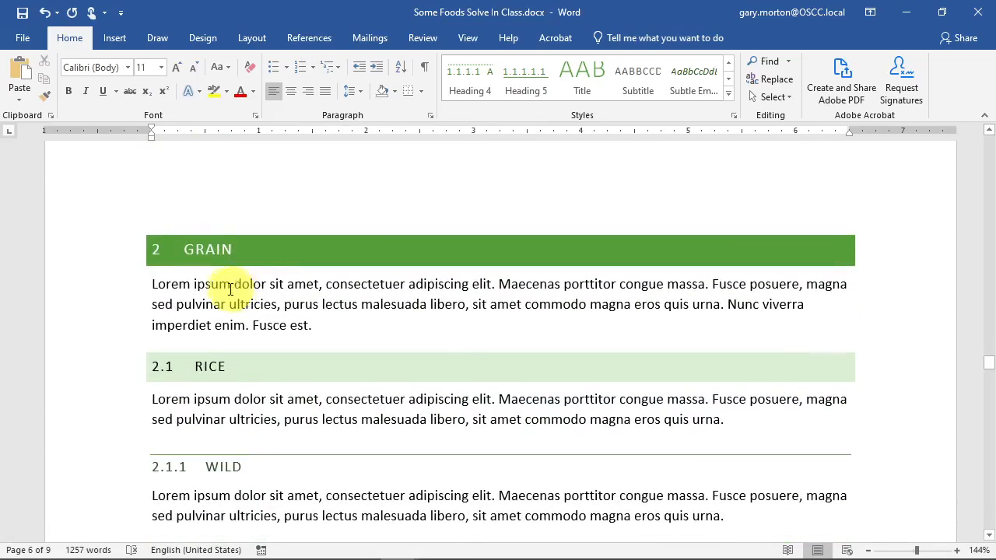
click(195, 256)
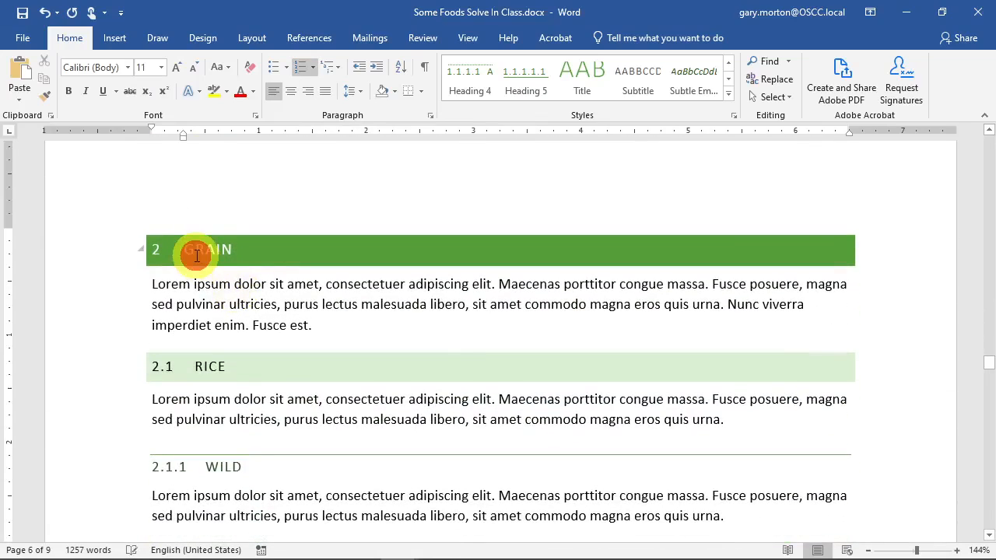
click(300, 69)
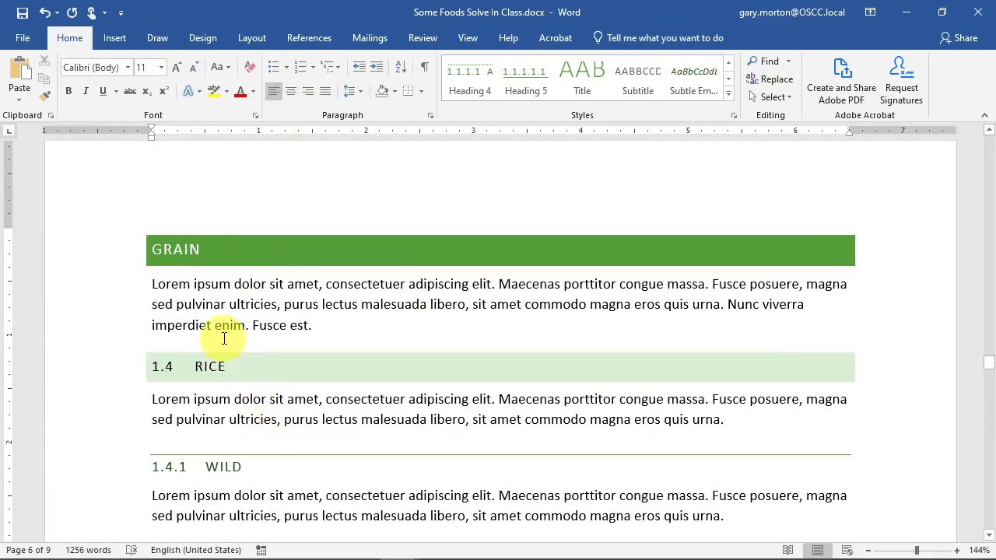
scroll(302, 300, up, 5)
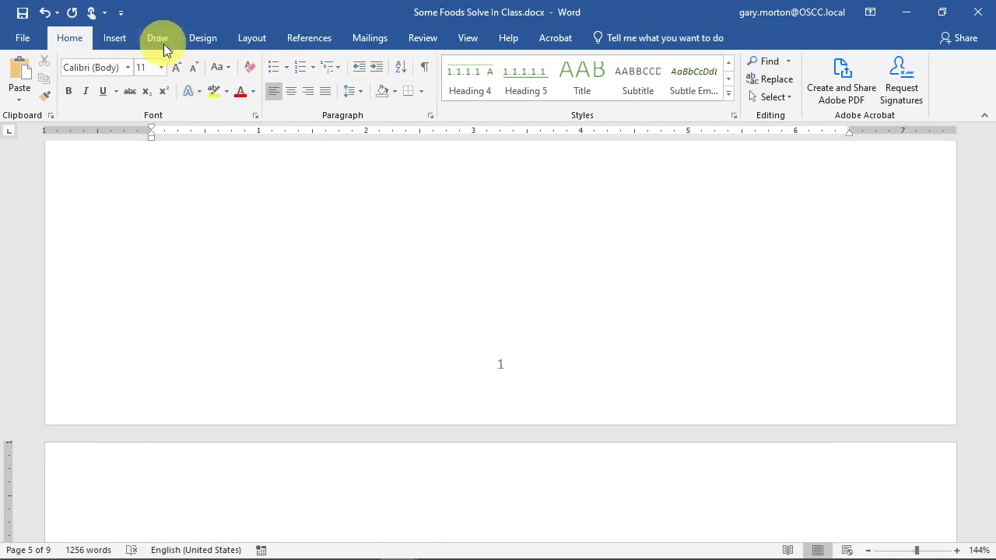
- Apply a different style set from the Design tab's Document Formatting gallery, then place the caret in Instructions
click(204, 43)
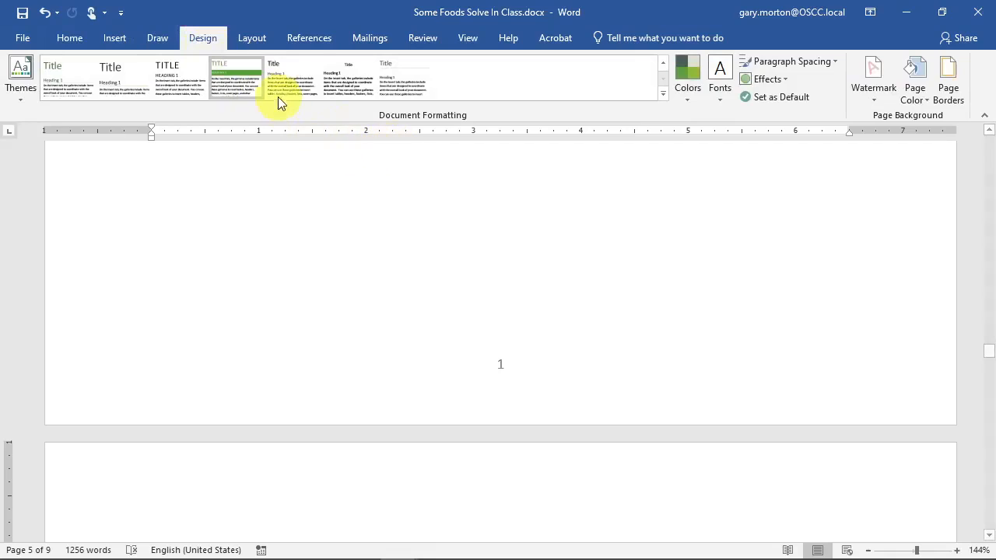
scroll(399, 314, up, 5)
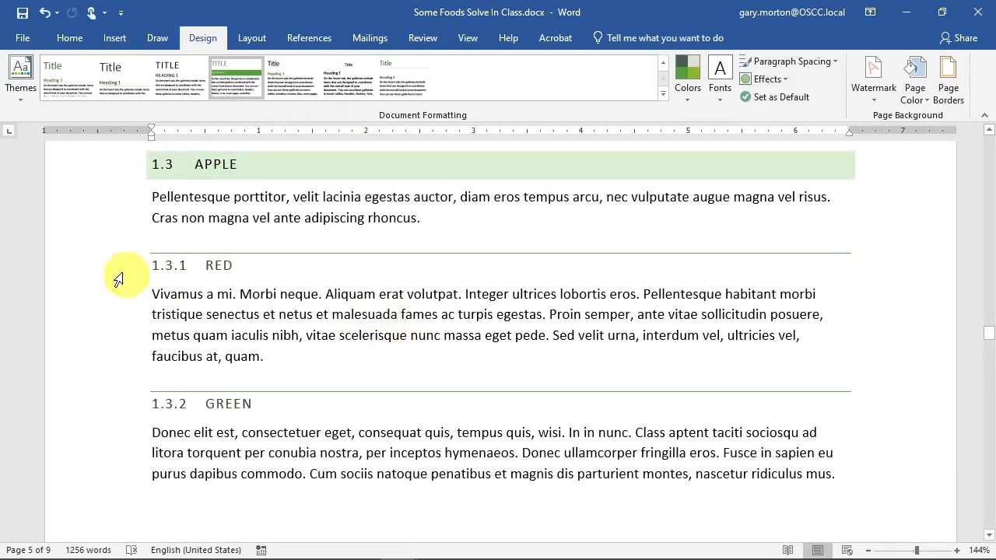
click(272, 87)
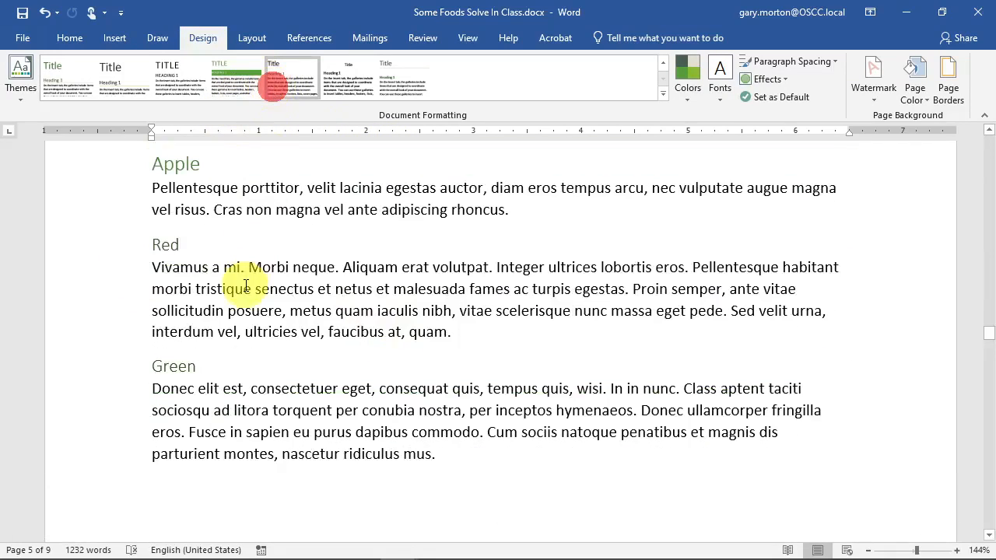
click(212, 247)
scroll(322, 358, up, 10)
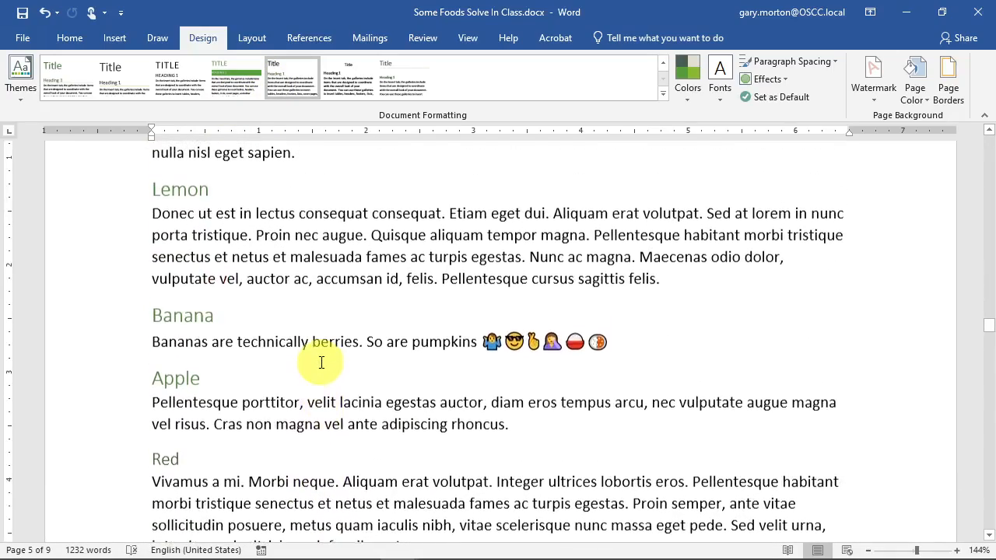
scroll(319, 366, up, 15)
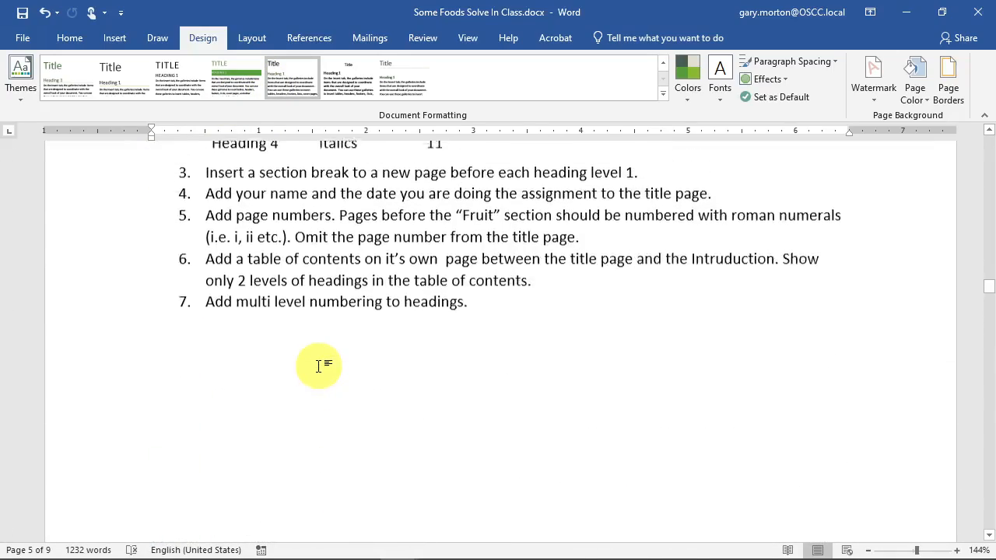
scroll(222, 334, down, 1)
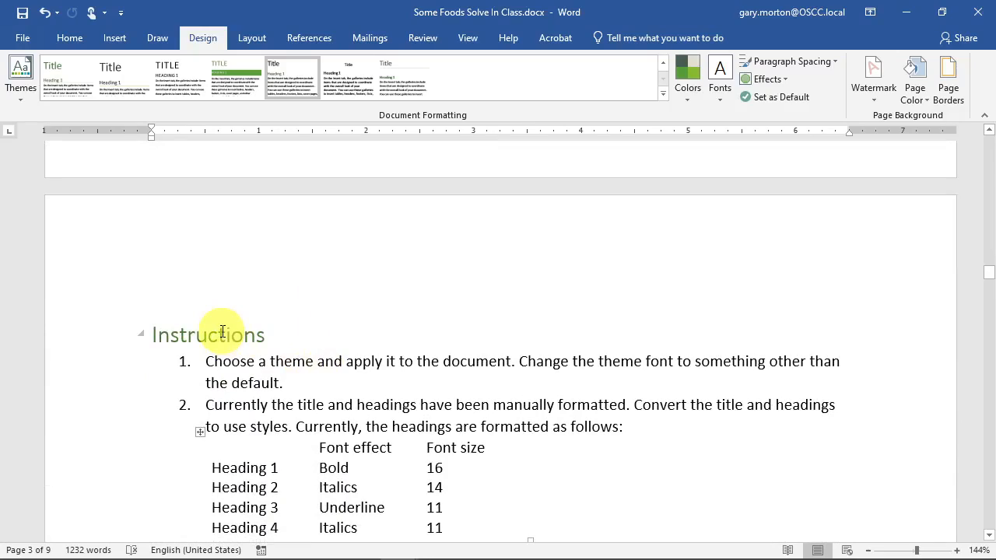
click(222, 333)
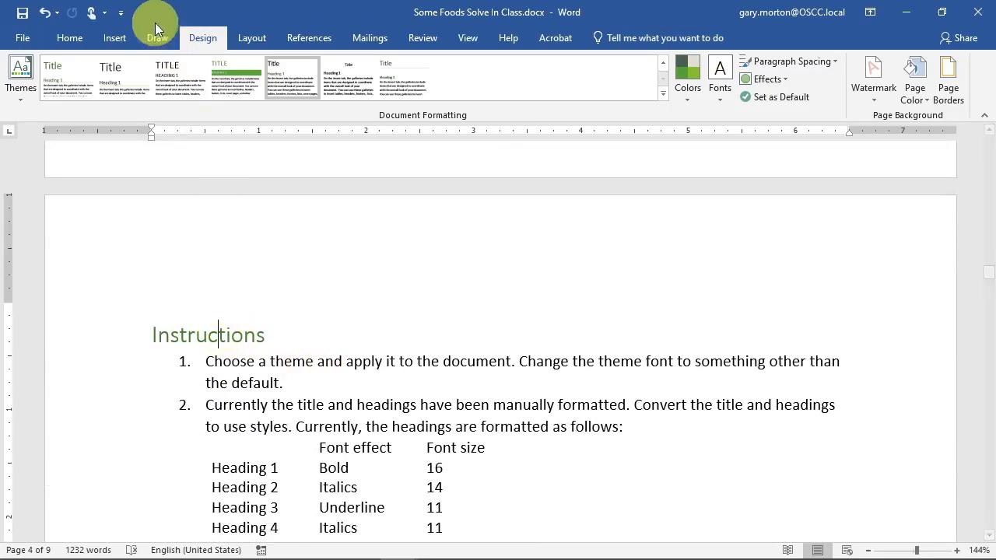
- Apply the 1 Heading 1 / 1.1 Heading 2 / 1.1.1 multilevel list to the headings
click(73, 41)
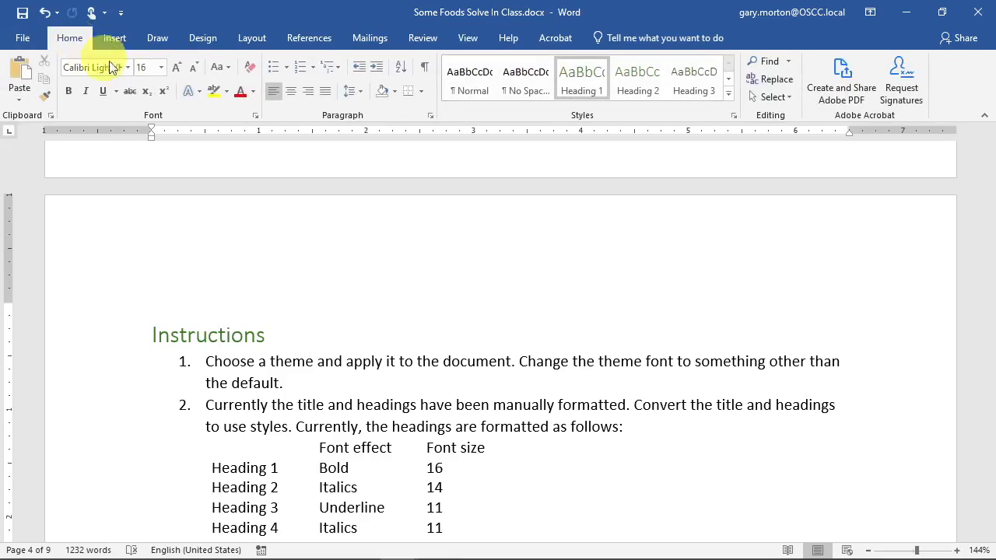
click(331, 68)
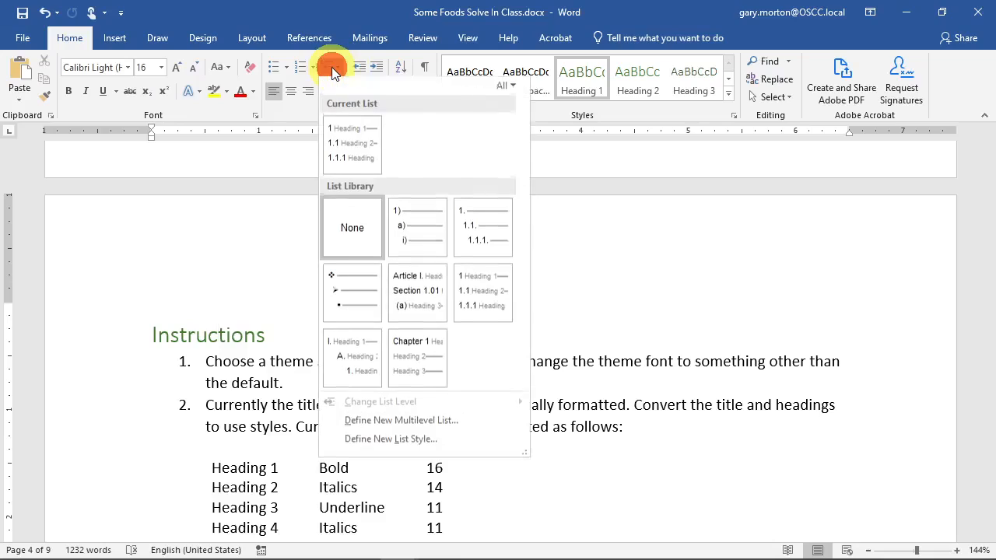
mouse_move(396, 306)
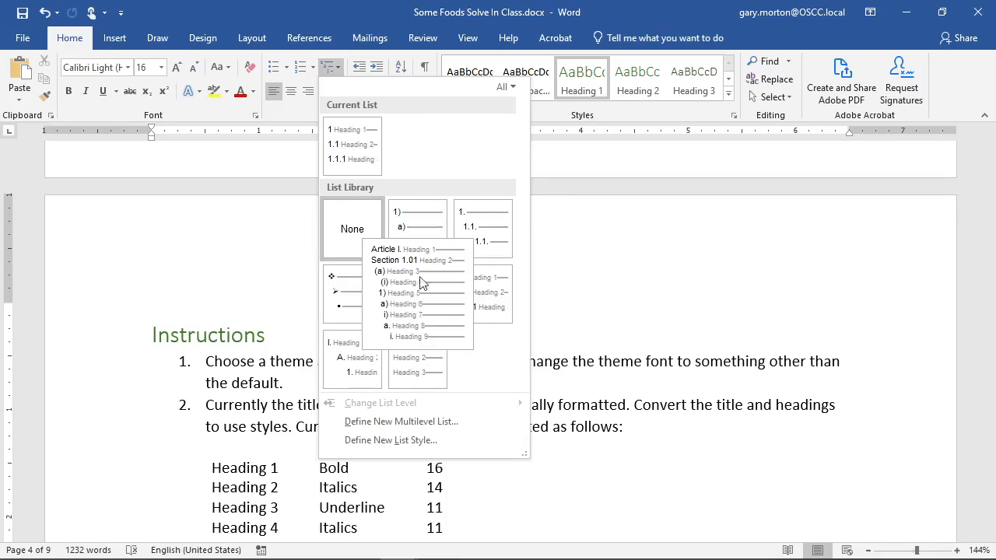
mouse_move(498, 300)
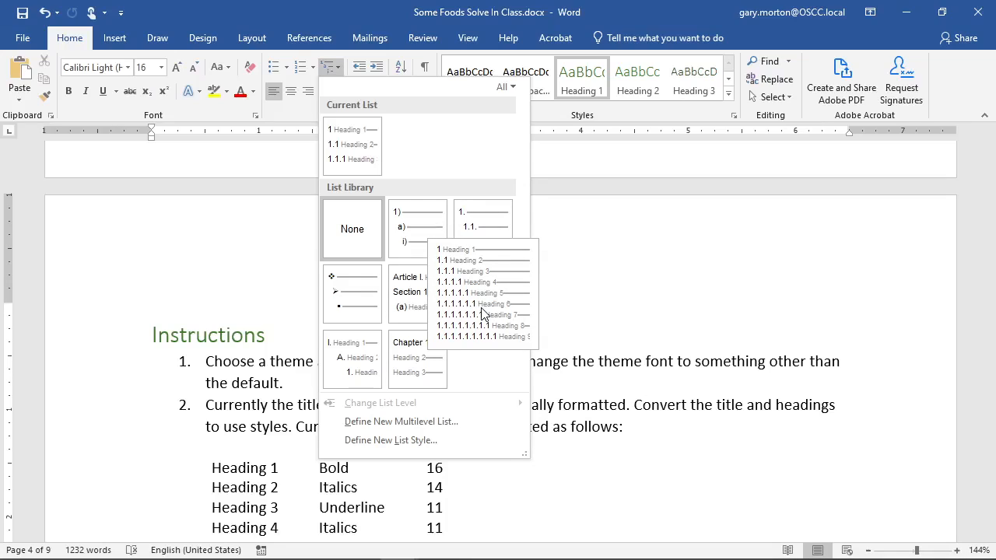
click(483, 313)
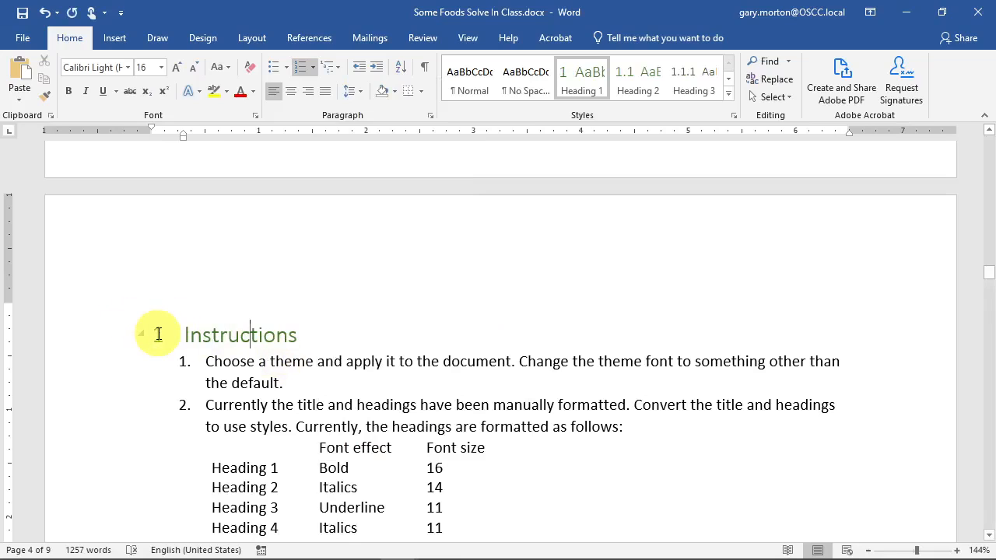
- Check the numbering, such as 1.1 Lemon, 1.4 Rice and 1.7.1.1 British, ending at the unnumbered Grain heading
scroll(156, 331, down, 10)
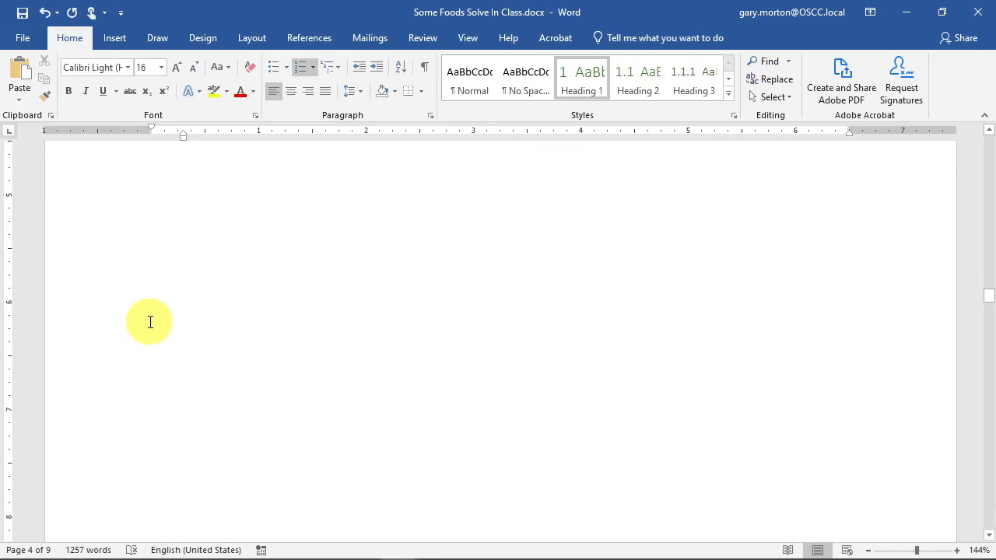
scroll(150, 323, down, 4)
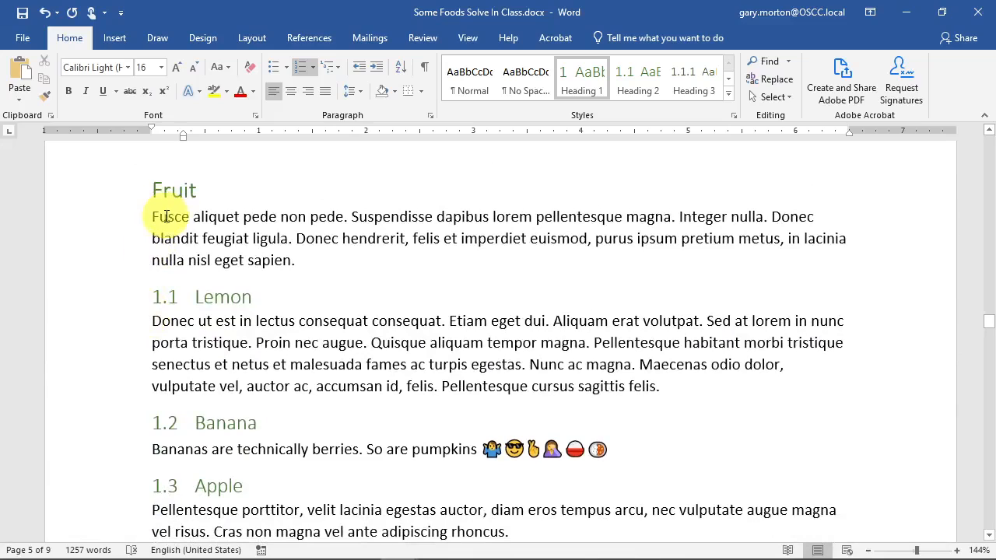
click(170, 192)
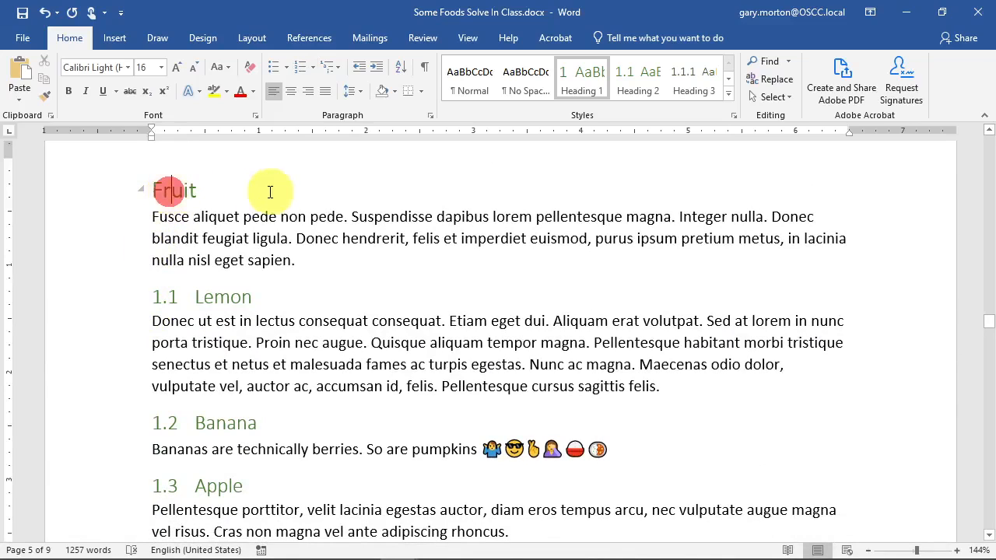
scroll(257, 193, down, 5)
scroll(226, 335, down, 5)
scroll(237, 298, down, 10)
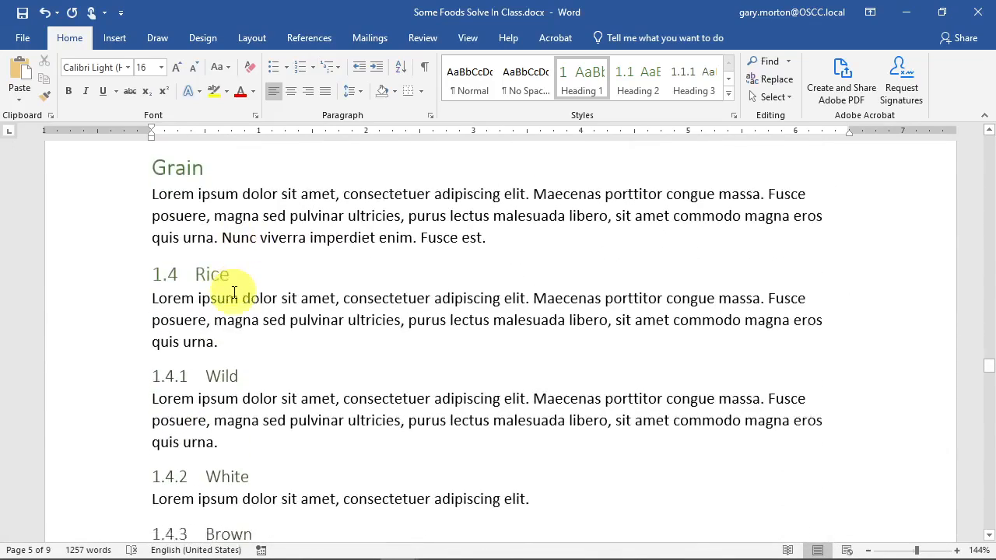
scroll(232, 296, down, 10)
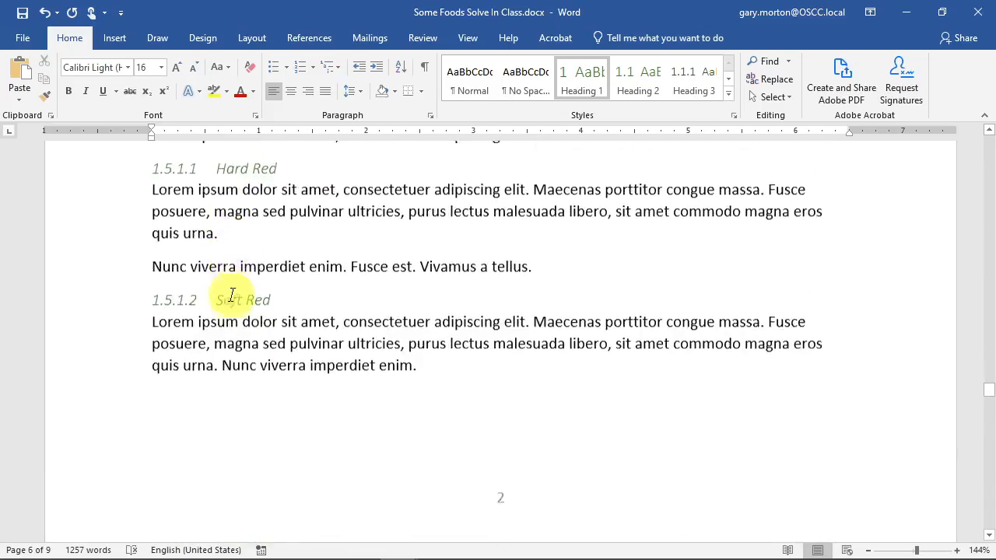
scroll(232, 295, down, 12)
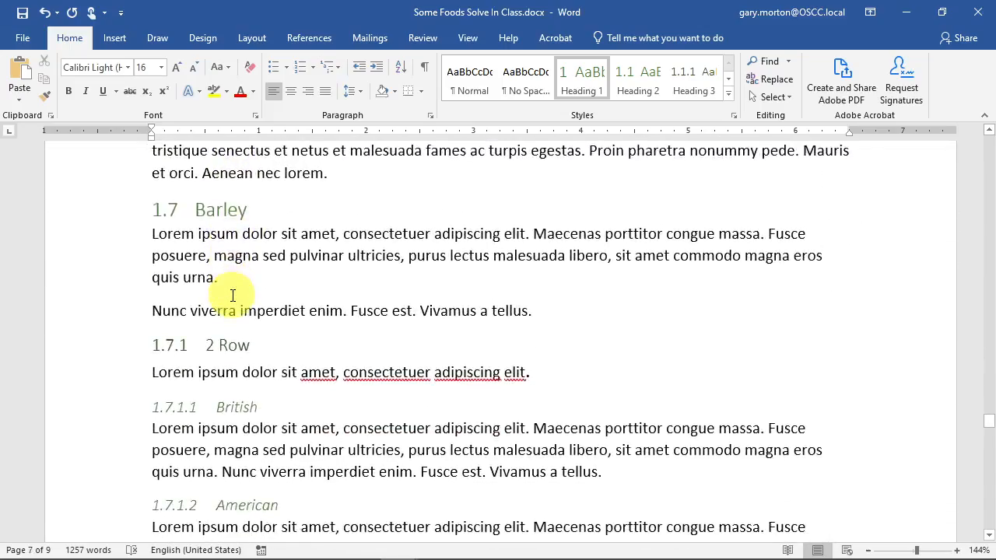
scroll(232, 292, up, 12)
scroll(231, 291, up, 12)
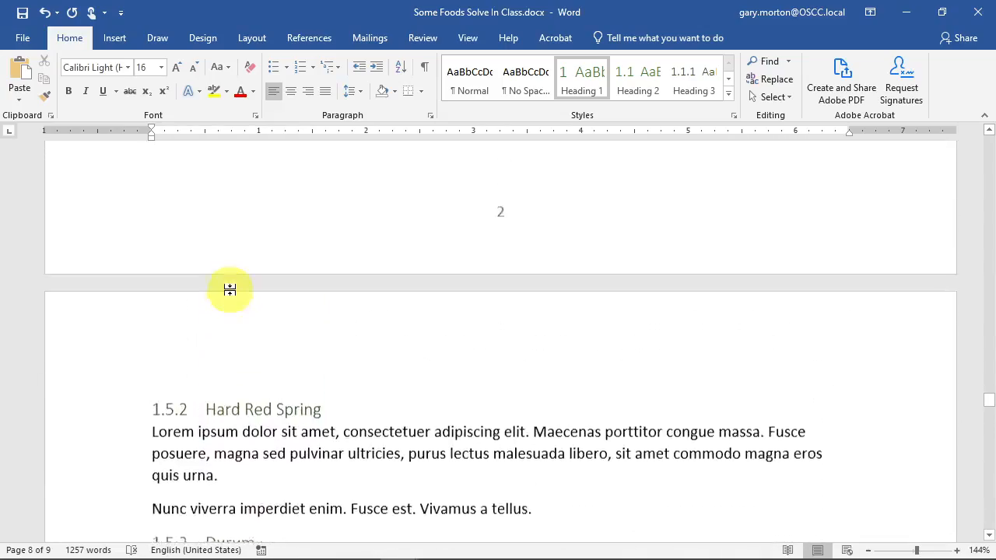
scroll(231, 290, up, 4)
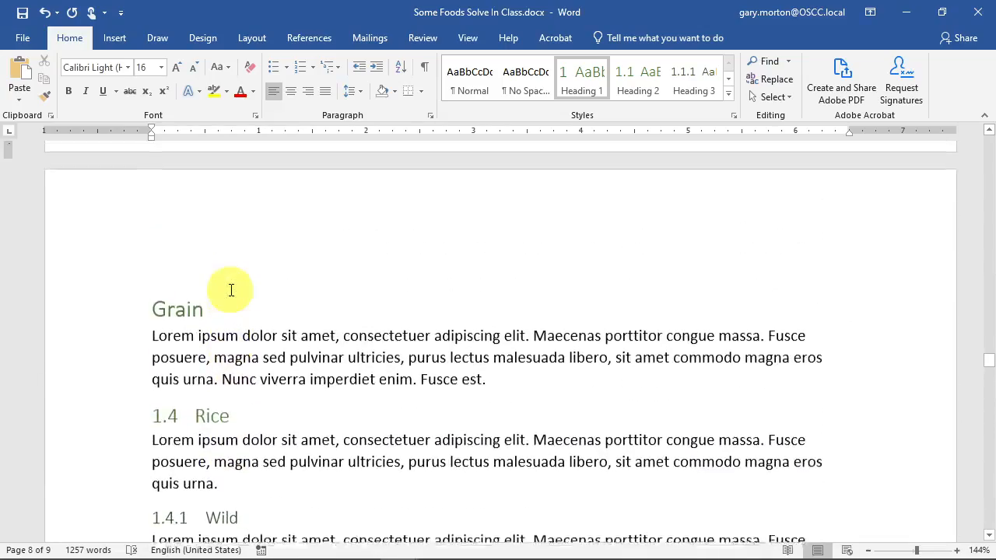
click(152, 313)
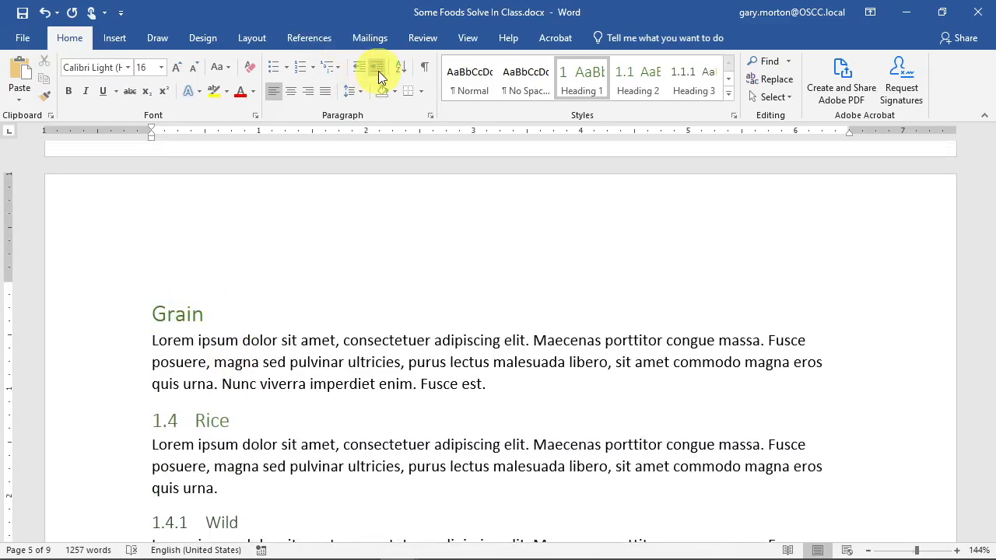
- Apply the 1 Heading 1 multilevel list to the Grain heading
click(331, 65)
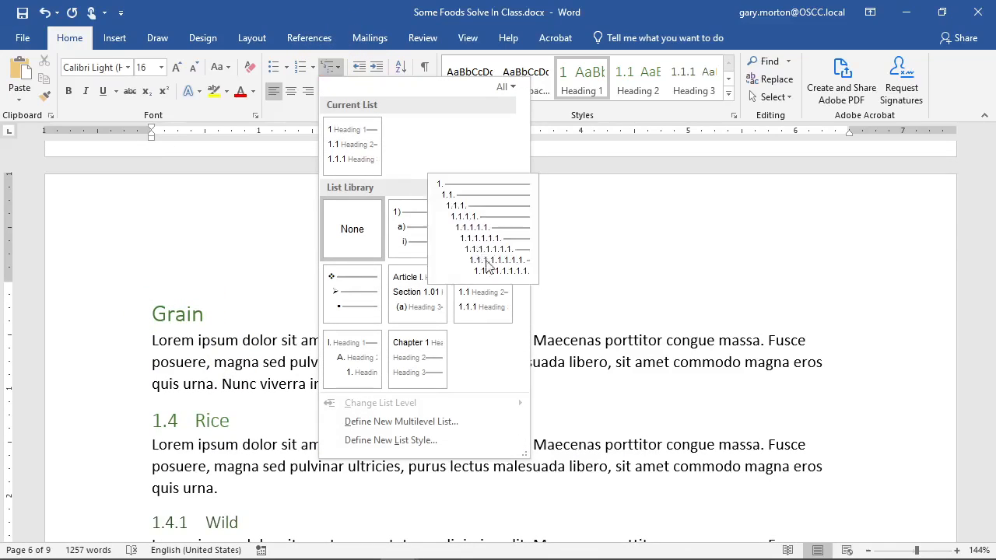
click(497, 302)
scroll(257, 243, up, 10)
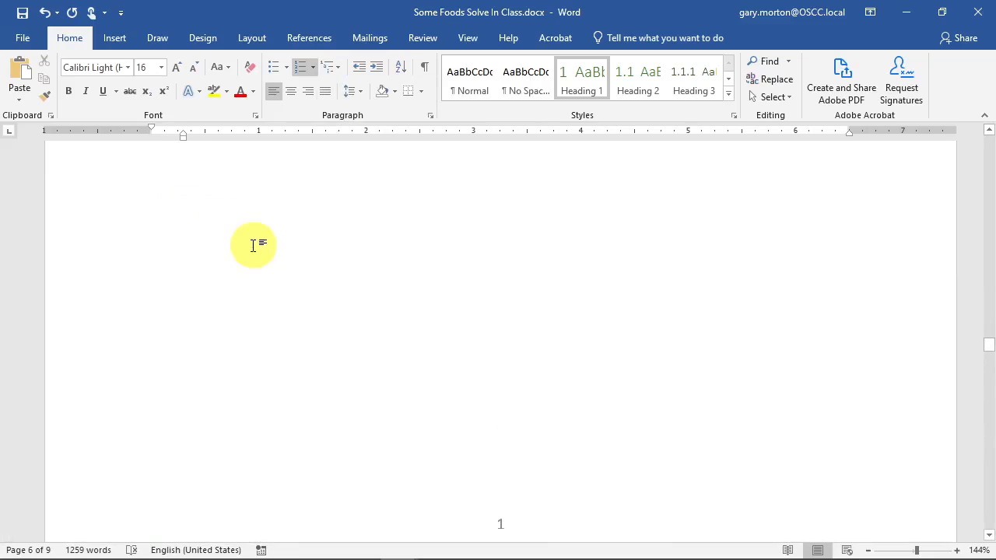
scroll(257, 247, up, 10)
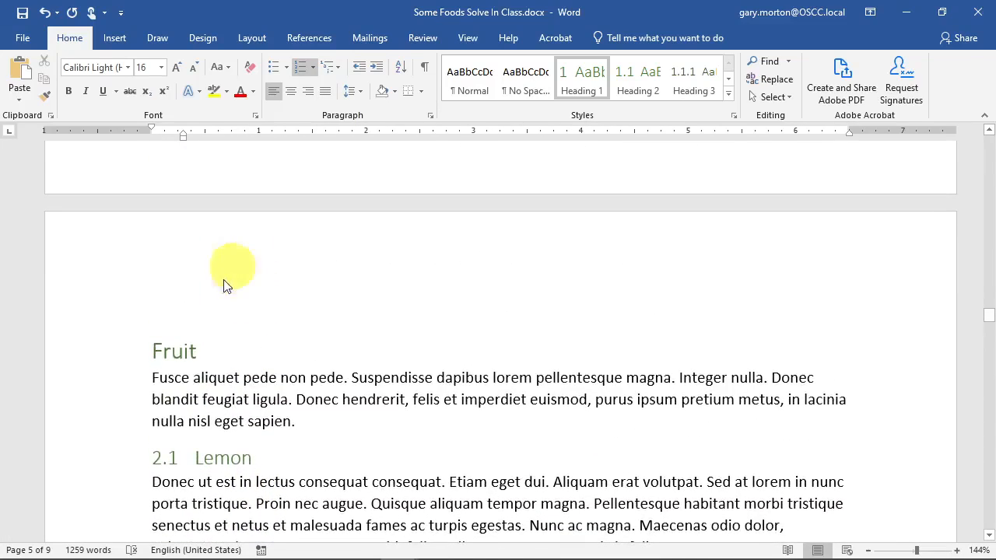
- Apply the same 1 Heading 1 multilevel numbering to the Fruit heading
click(194, 352)
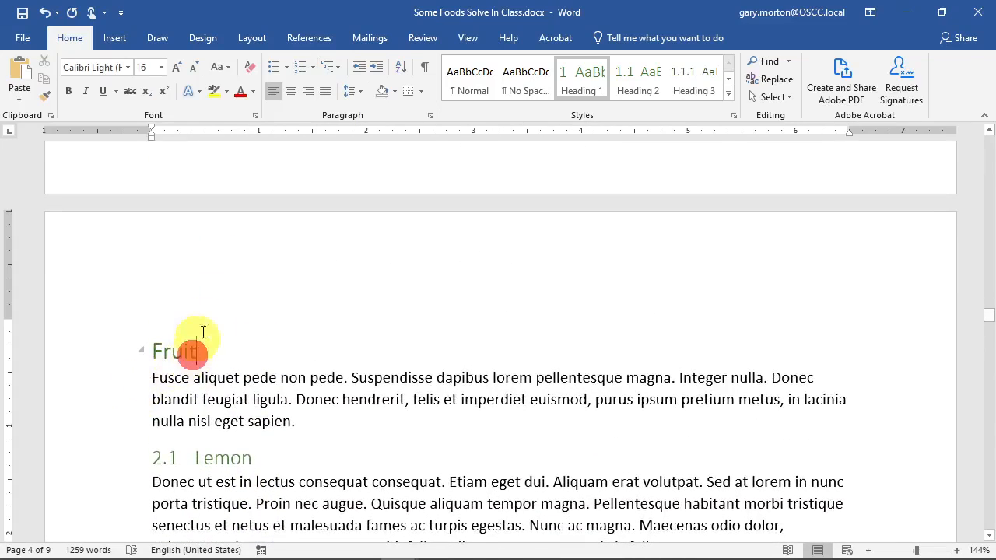
click(330, 67)
click(483, 290)
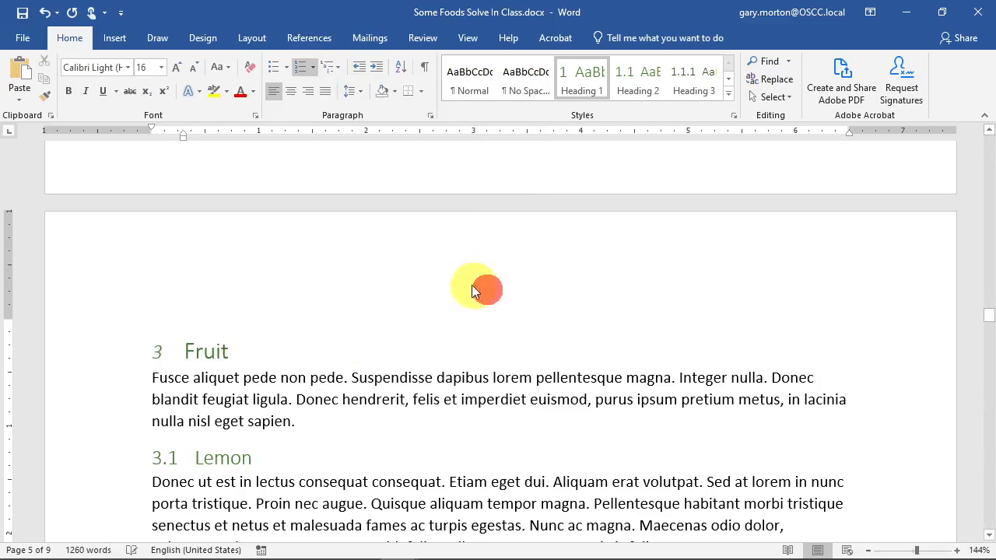
scroll(304, 284, up, 10)
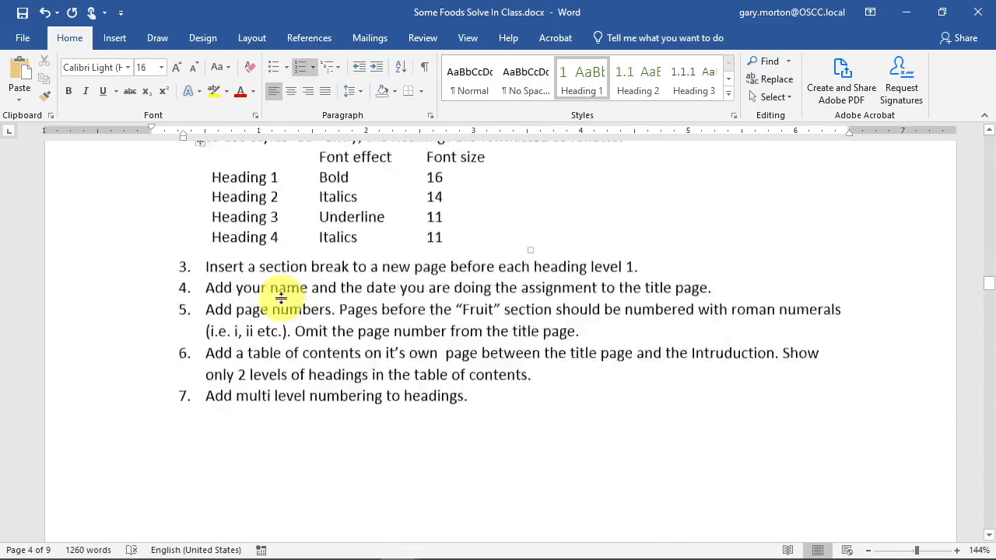
scroll(280, 292, up, 10)
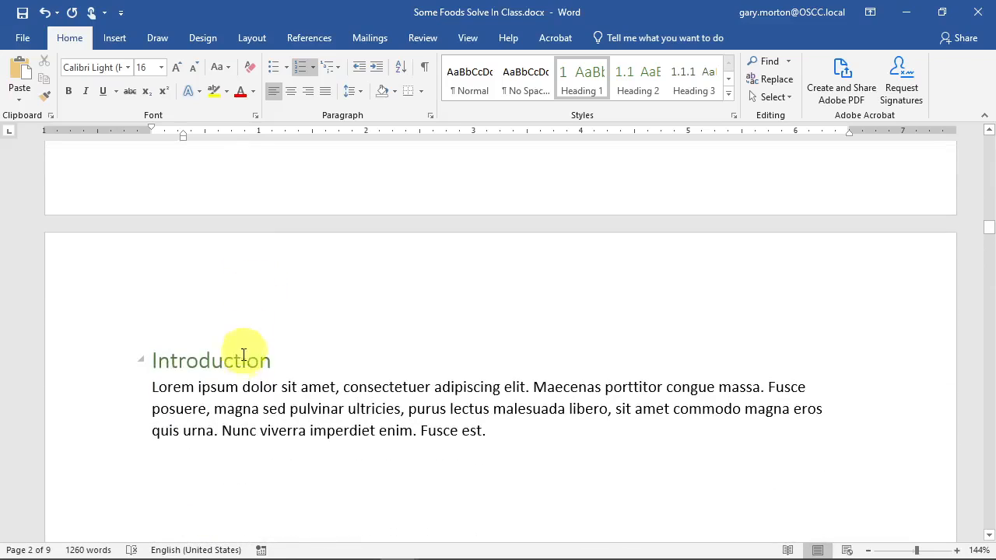
- Number the Introduction heading with the 1 Heading 1 multilevel list
click(244, 357)
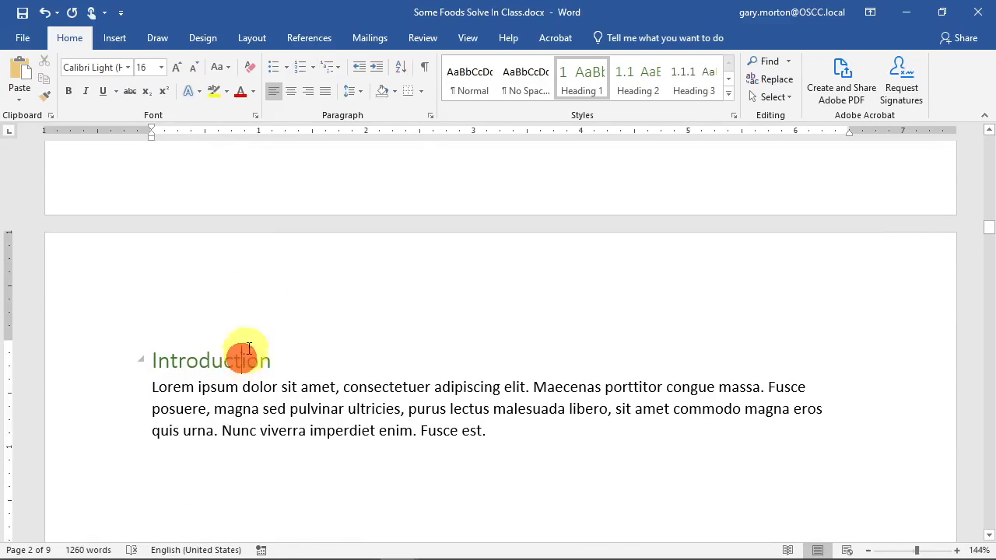
click(330, 66)
click(481, 292)
scroll(333, 275, up, 5)
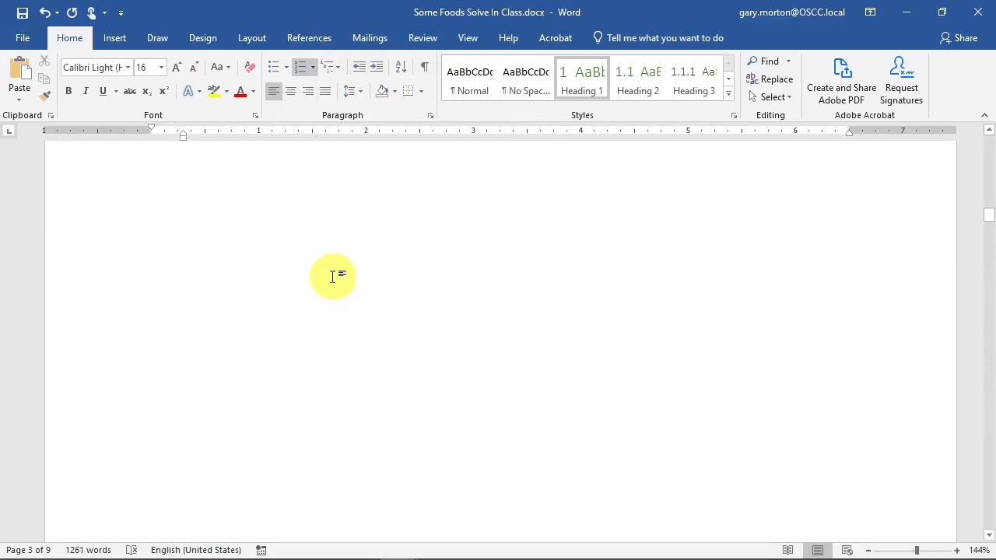
scroll(333, 264, up, 6)
scroll(323, 226, down, 4)
scroll(304, 175, up, 5)
scroll(307, 179, down, 10)
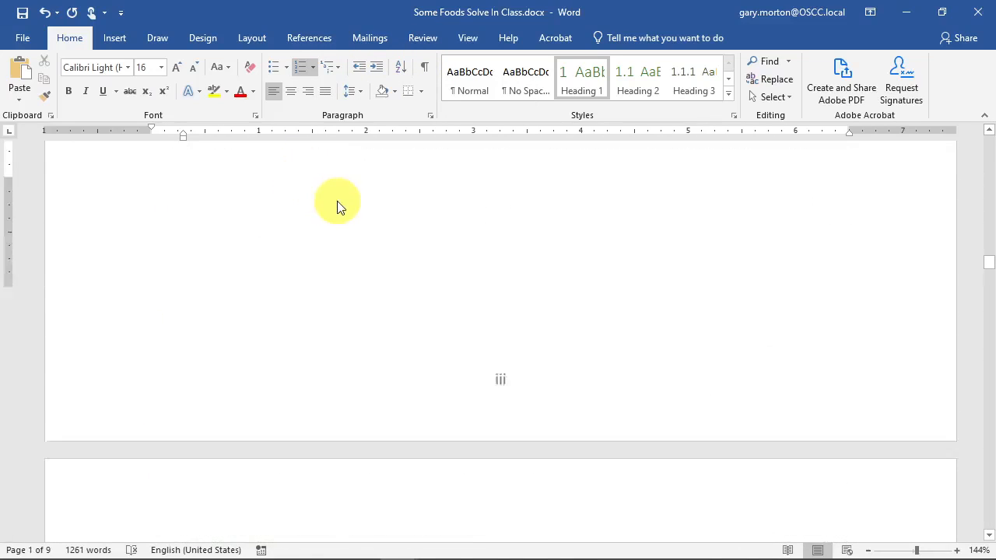
scroll(334, 201, up, 5)
- Apply the first style set in the Design tab's Document Formatting gallery
click(114, 38)
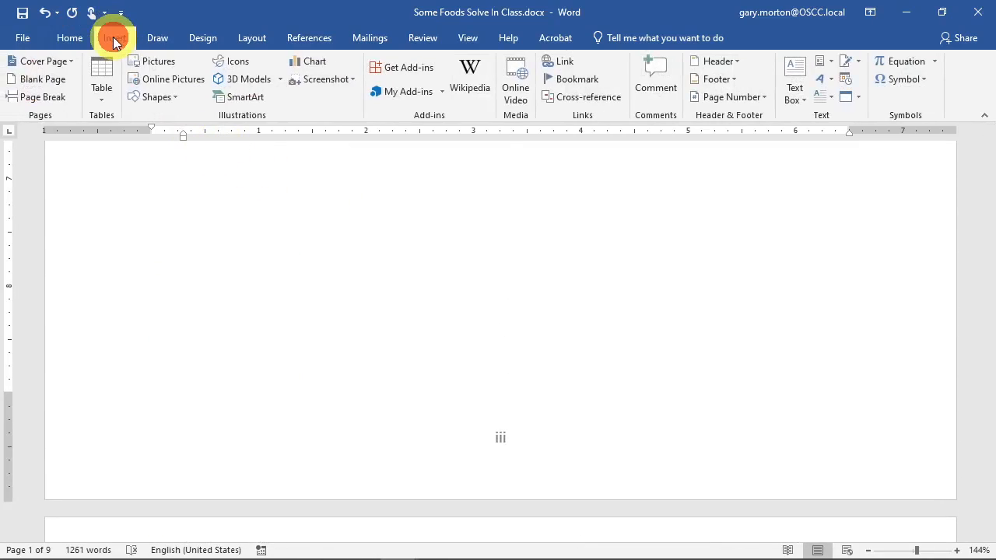
click(75, 37)
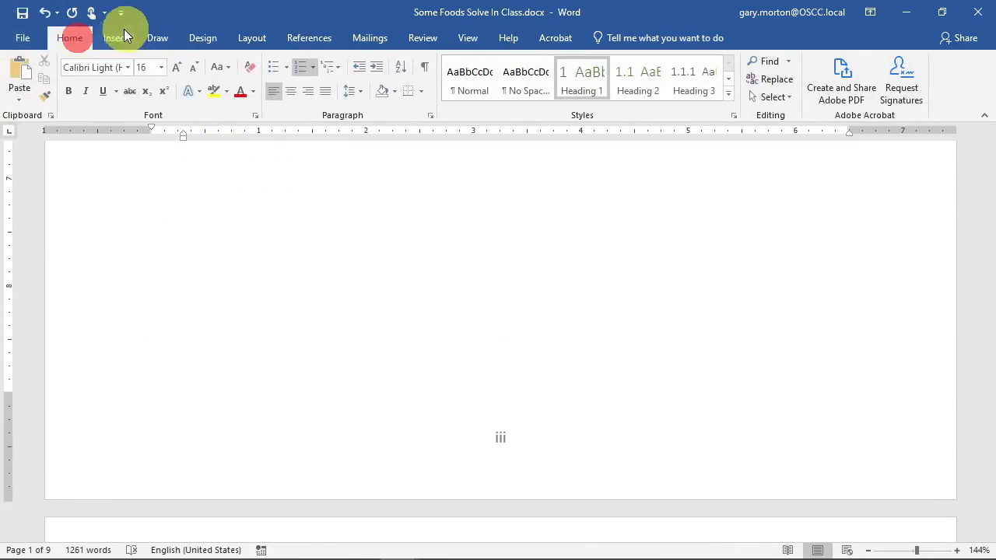
click(201, 38)
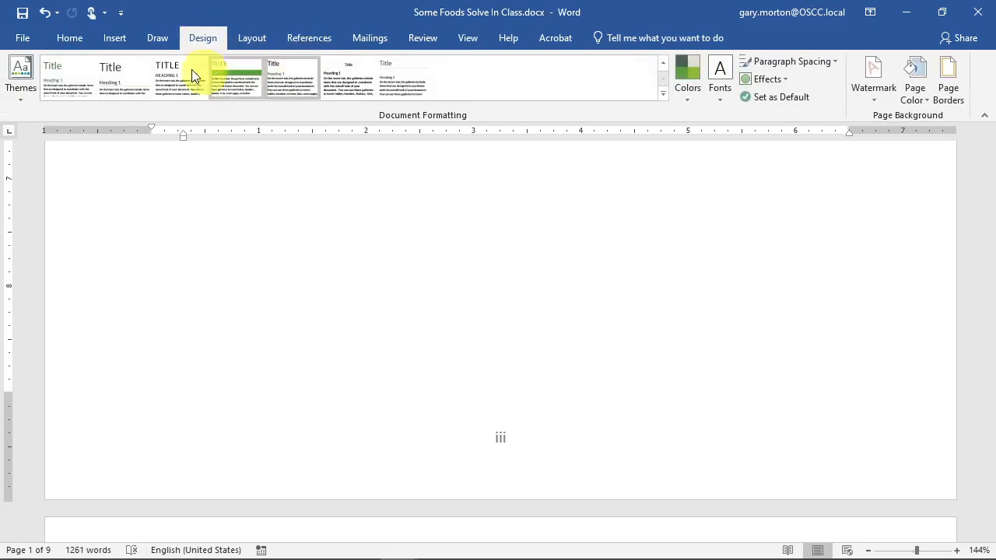
click(66, 71)
- Review the restyled 8-page document and place the caret in the Fruit heading
scroll(460, 265, down, 5)
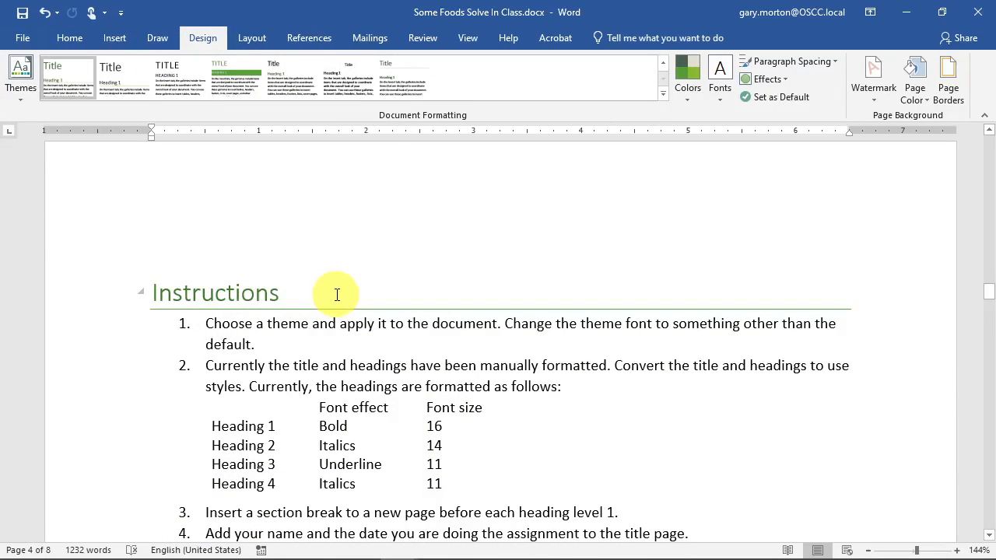
scroll(337, 295, down, 8)
scroll(337, 294, up, 2)
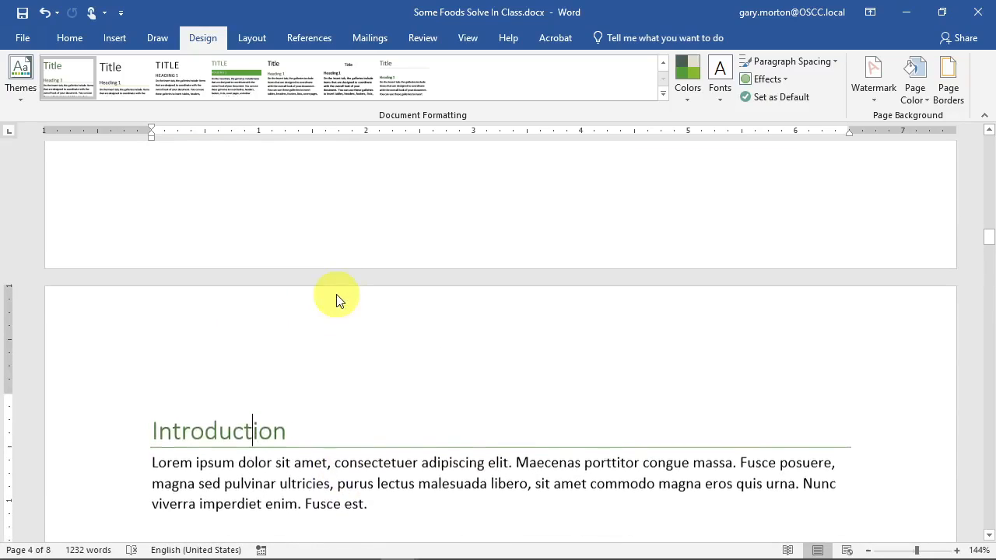
scroll(331, 302, up, 15)
scroll(320, 303, down, 3)
scroll(313, 302, down, 12)
scroll(293, 351, up, 3)
scroll(287, 351, down, 1)
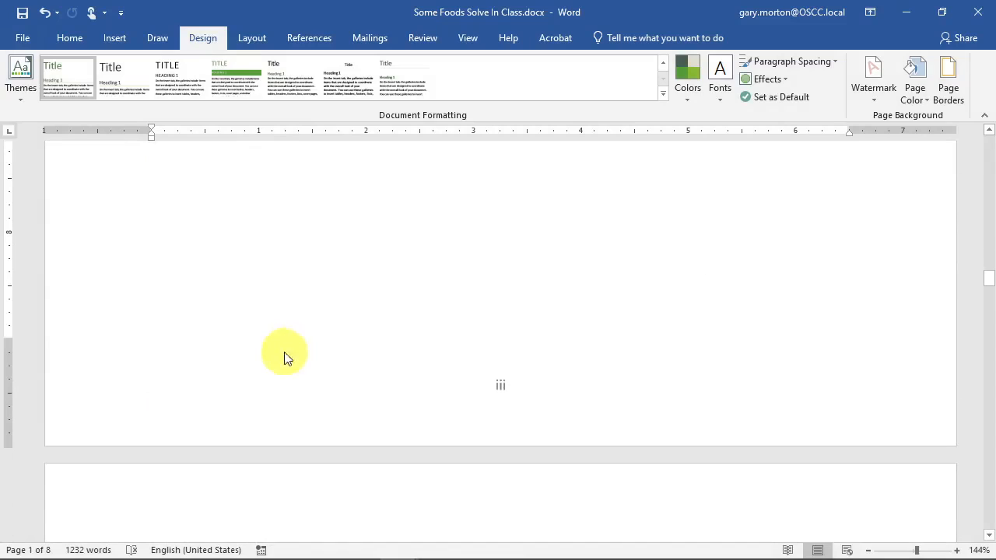
scroll(284, 347, down, 5)
scroll(279, 347, down, 5)
click(218, 257)
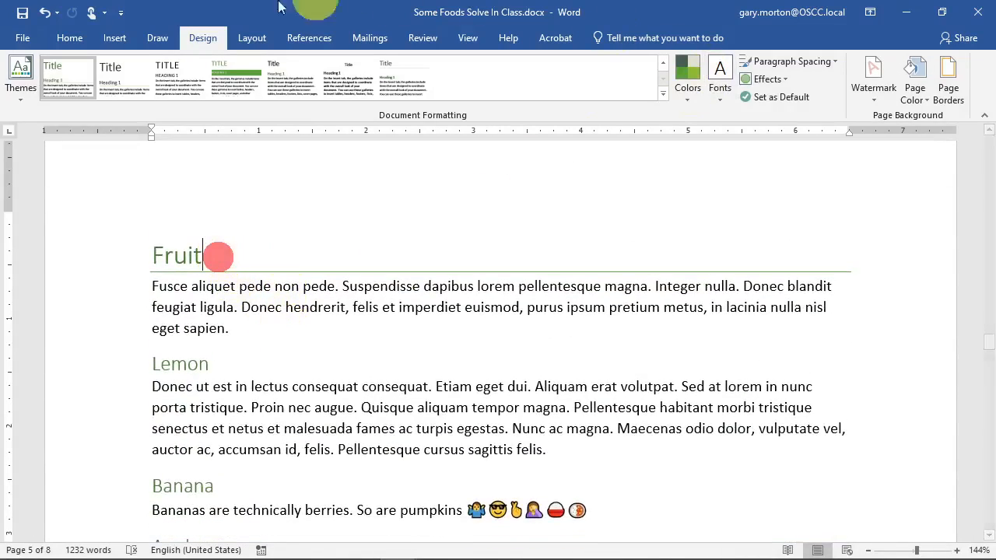
- Apply the 1 / 1.1 / 1.1.1 heading multilevel list to the document's headings
click(69, 36)
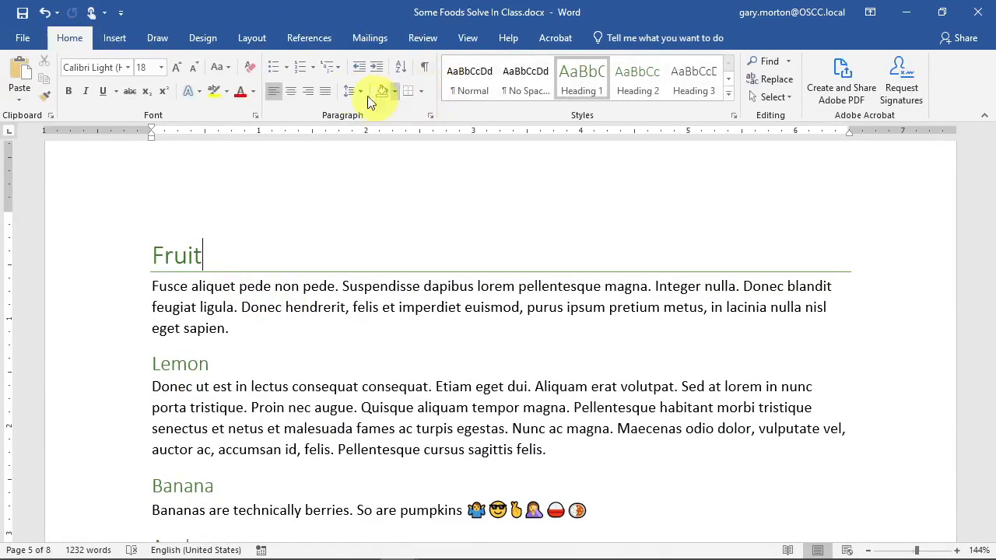
click(336, 67)
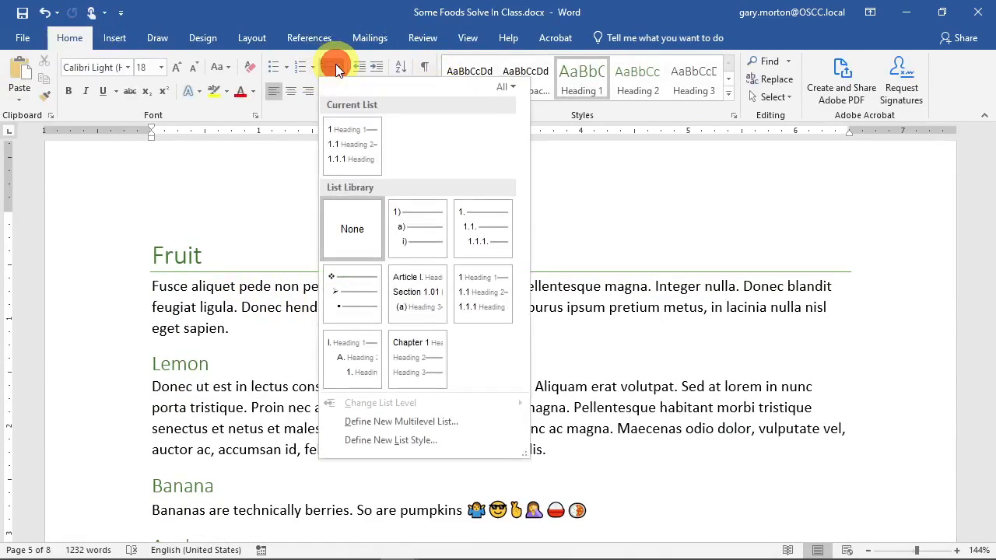
click(482, 303)
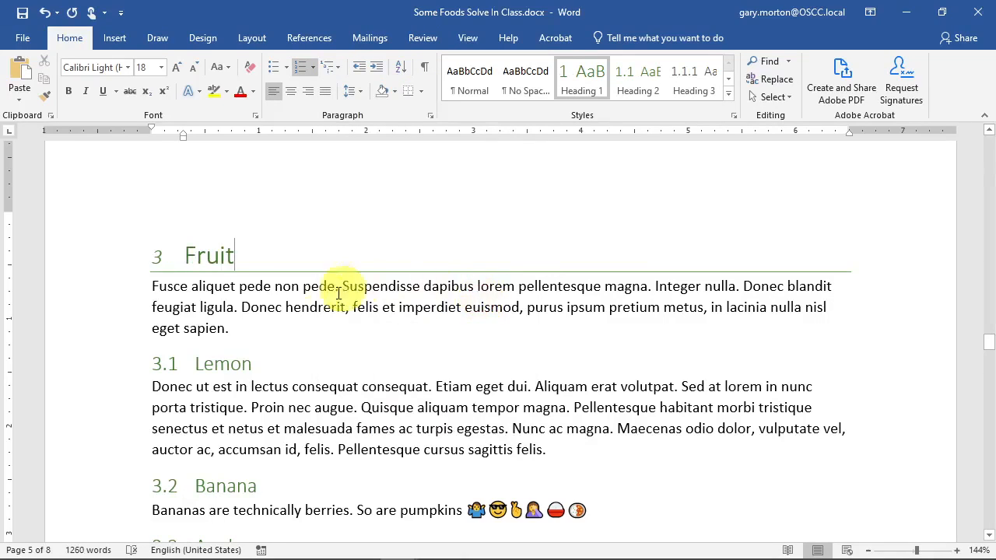
scroll(245, 352, up, 10)
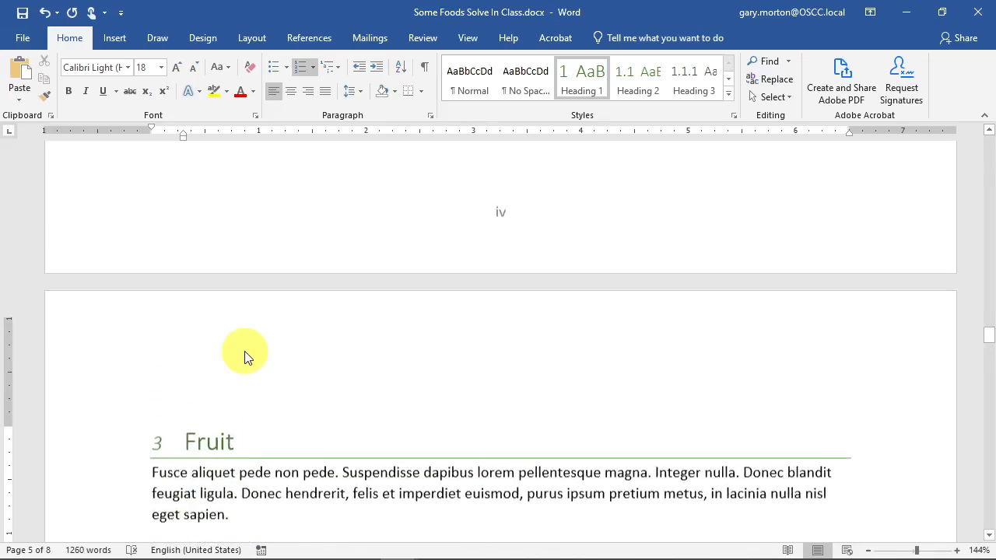
scroll(243, 348, up, 5)
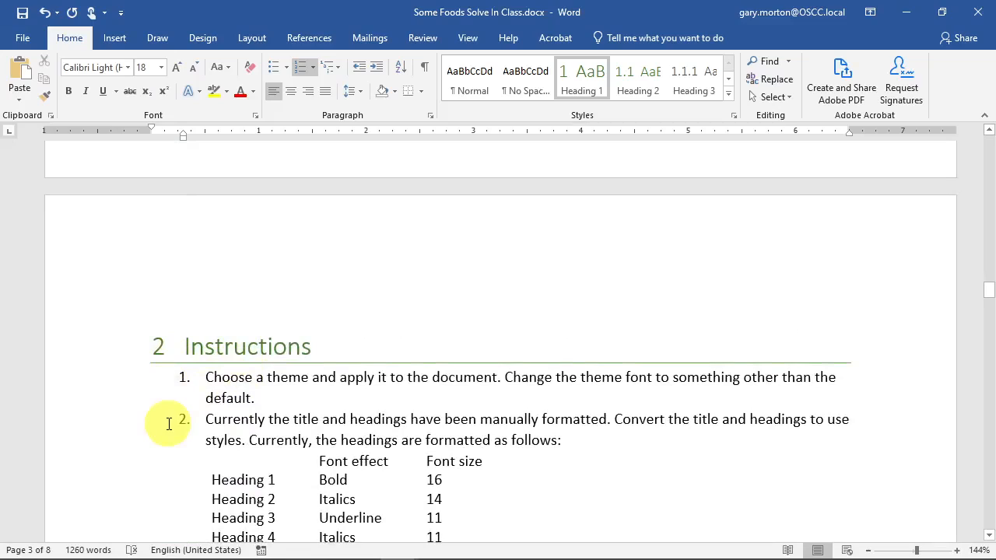
- Delete the numbers on the Instructions and Introduction headings
click(159, 345)
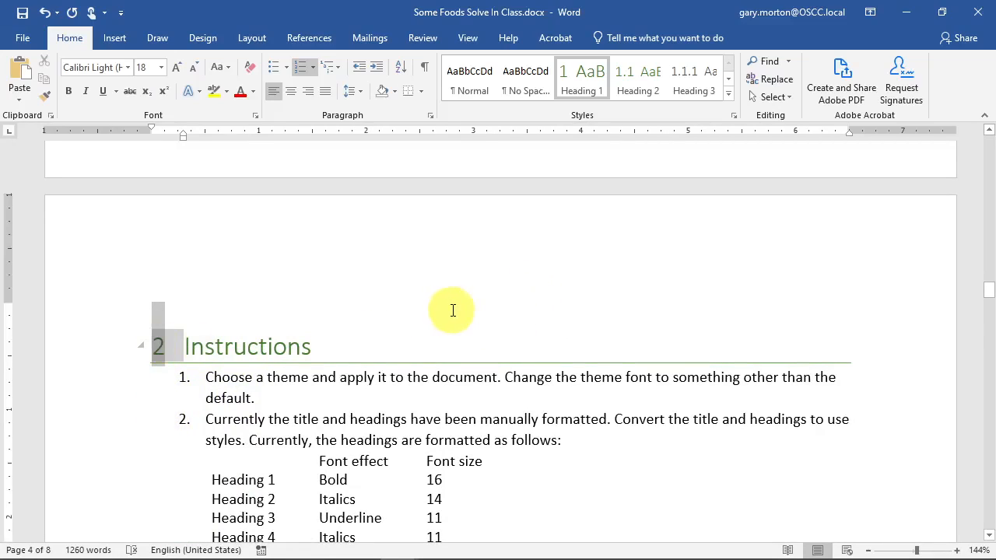
key(Delete)
scroll(205, 360, up, 10)
scroll(205, 365, up, 3)
click(159, 378)
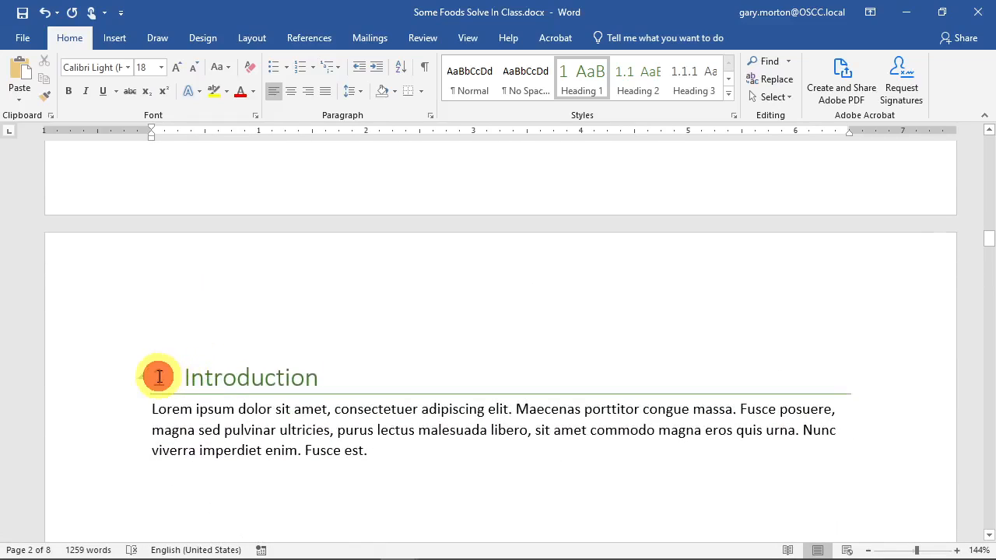
key(Delete)
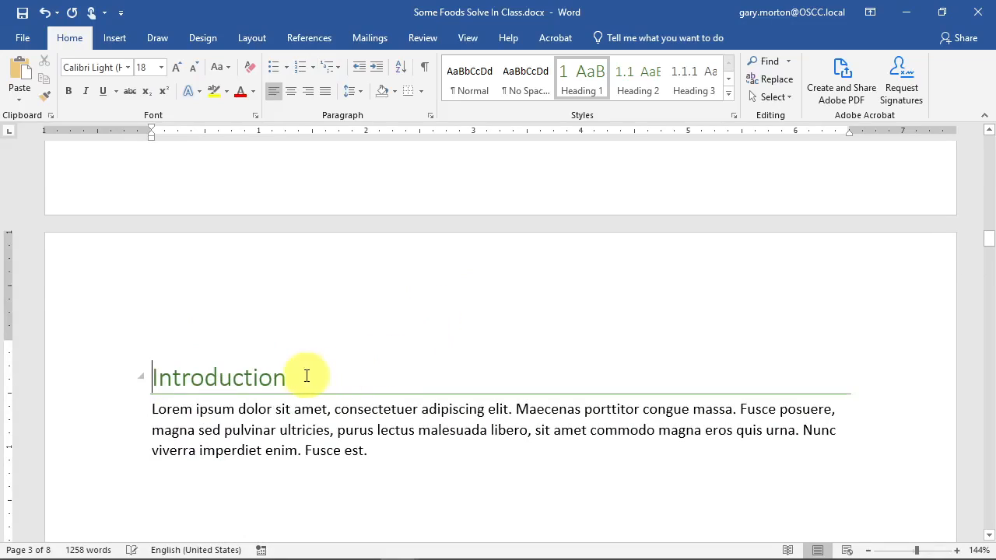
scroll(303, 370, up, 10)
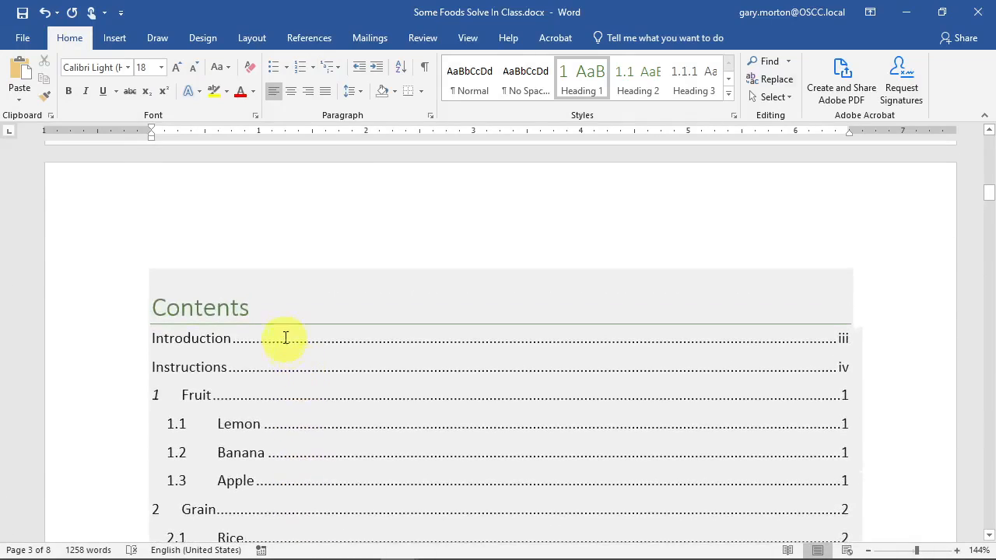
- Update the entire table of contents
click(281, 306)
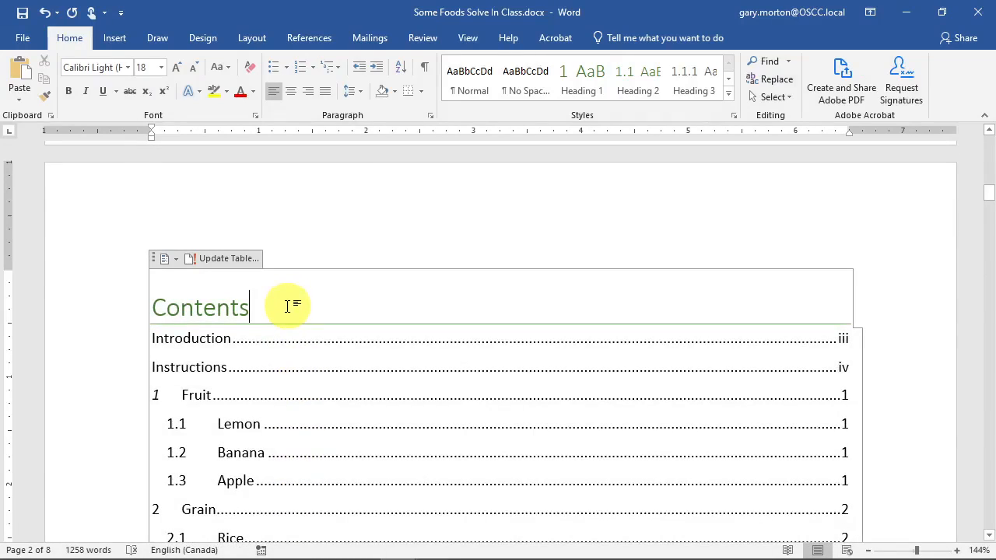
click(217, 261)
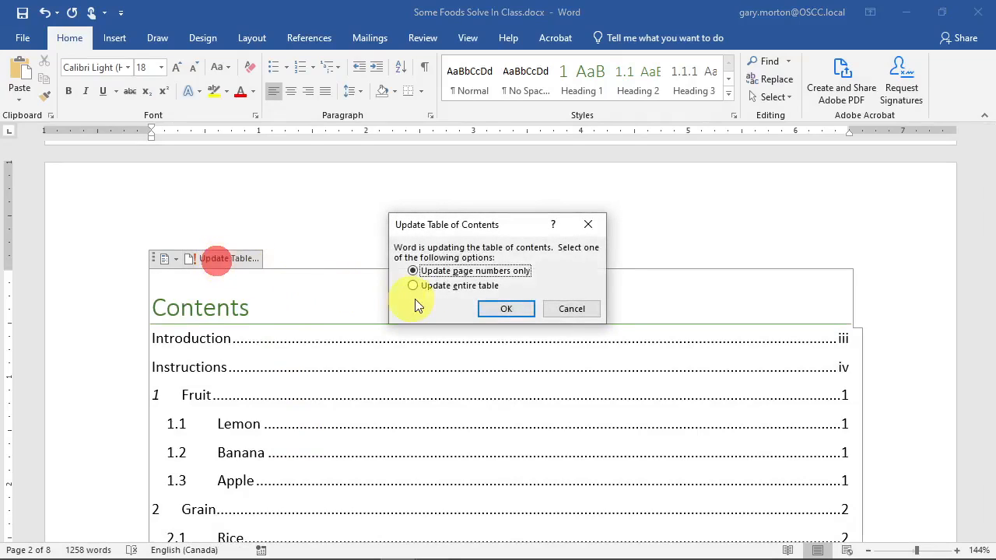
click(435, 287)
click(505, 308)
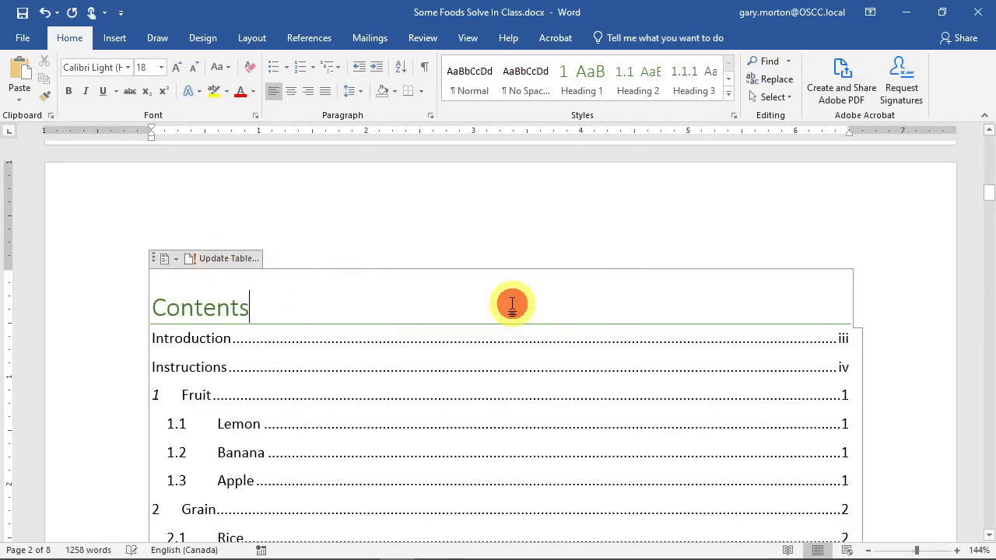
- Scroll through to confirm numbering runs 1 Fruit, 1.1 Lemon, then 2 Grain and 3 Desert
scroll(513, 305, down, 10)
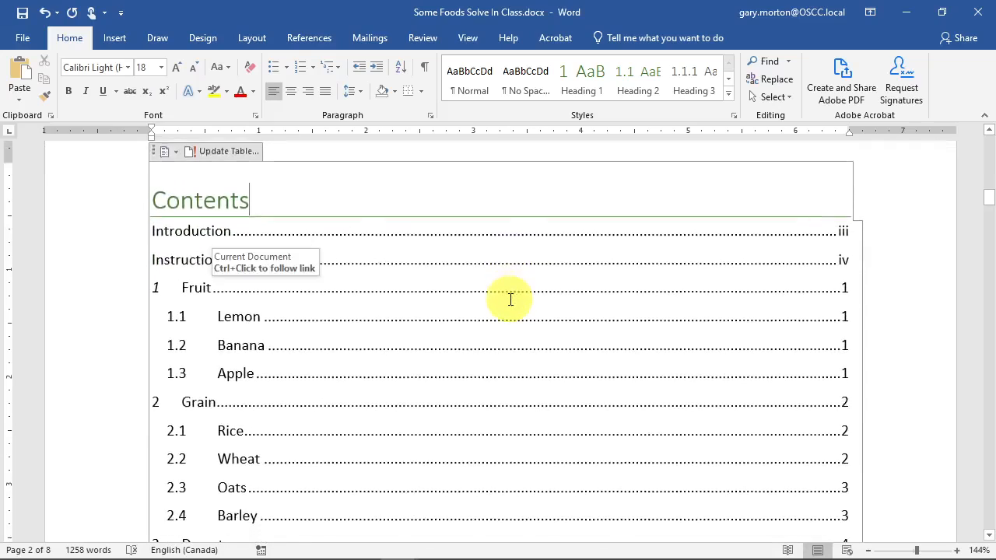
scroll(257, 261, down, 12)
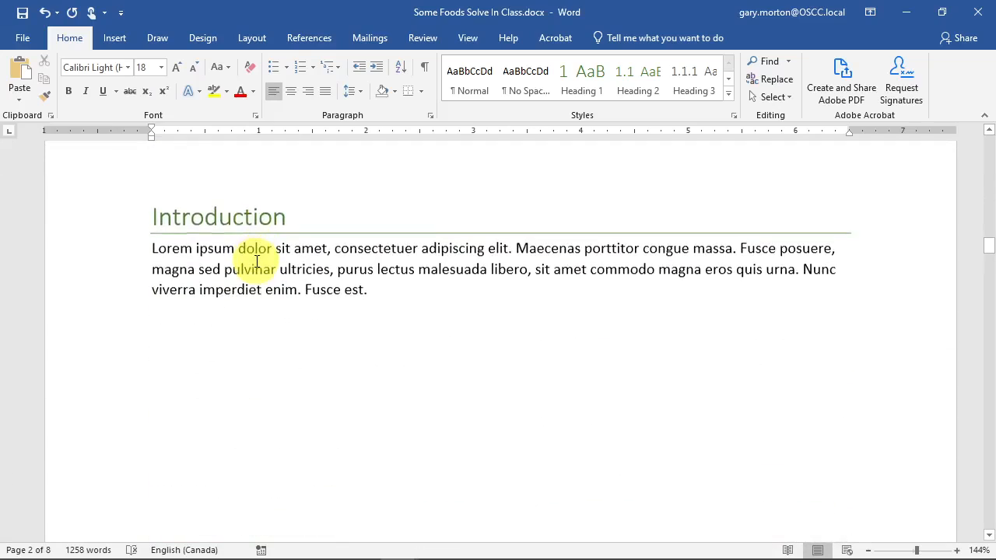
scroll(261, 261, down, 1)
scroll(262, 259, up, 2)
scroll(262, 257, down, 10)
scroll(264, 248, down, 3)
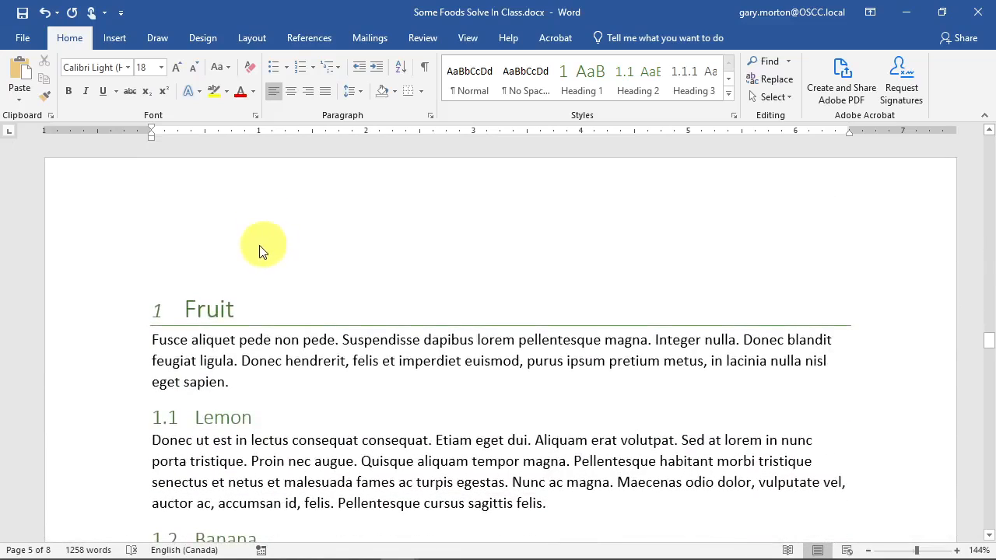
scroll(162, 400, down, 10)
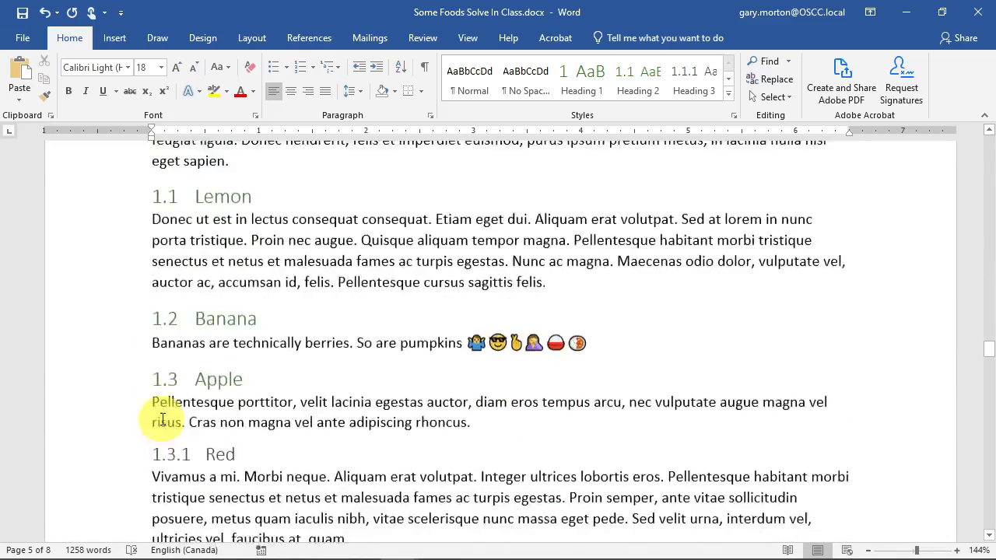
scroll(159, 410, down, 10)
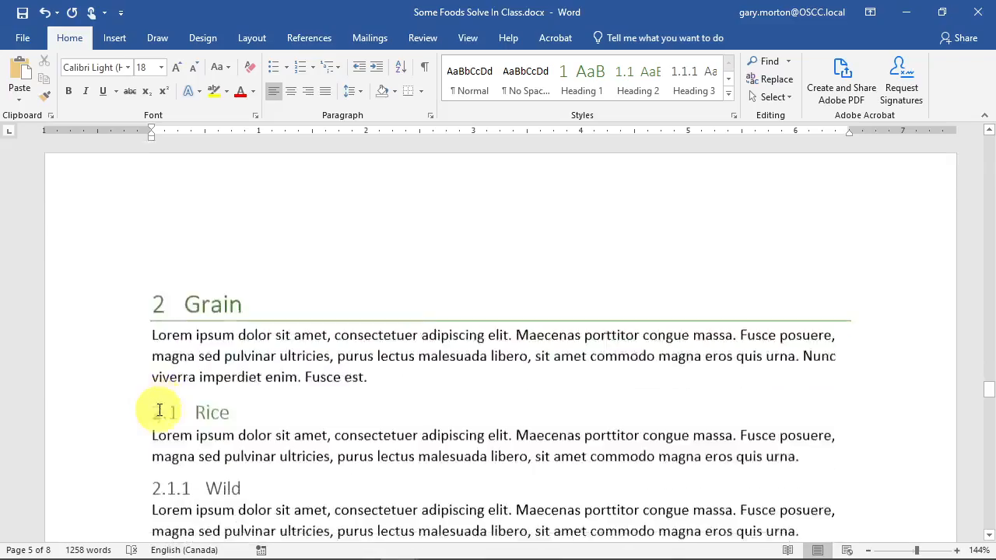
scroll(159, 410, down, 10)
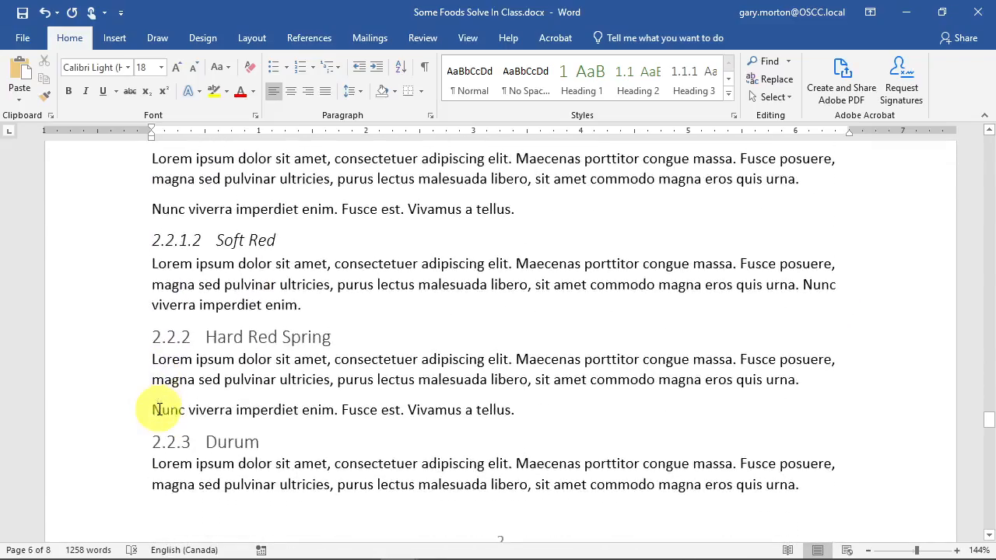
scroll(146, 403, down, 10)
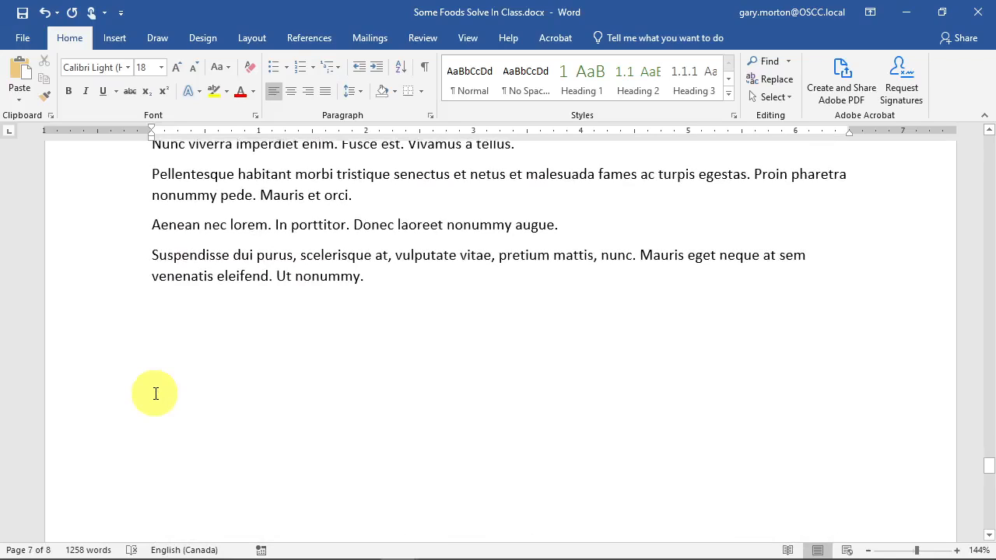
scroll(109, 389, down, 15)
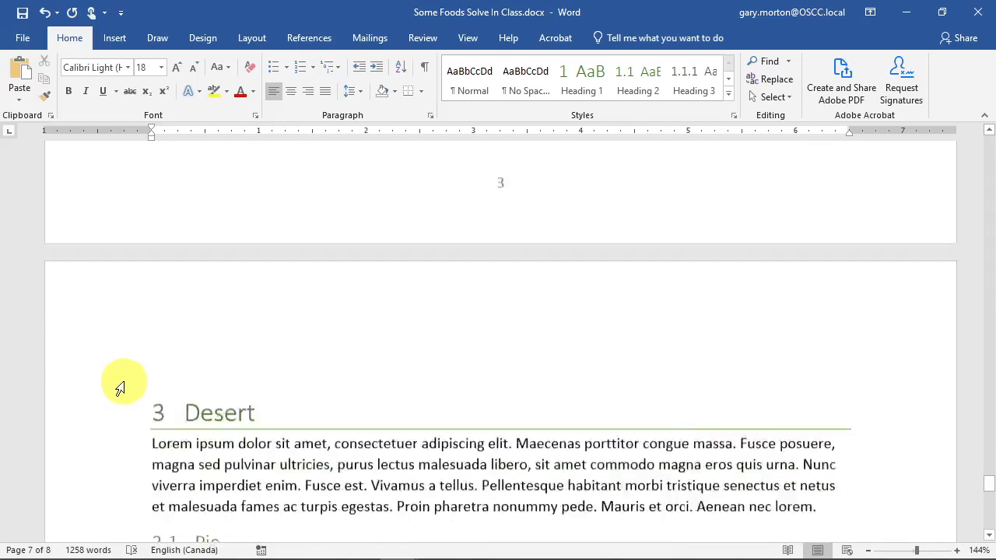
scroll(129, 374, down, 2)
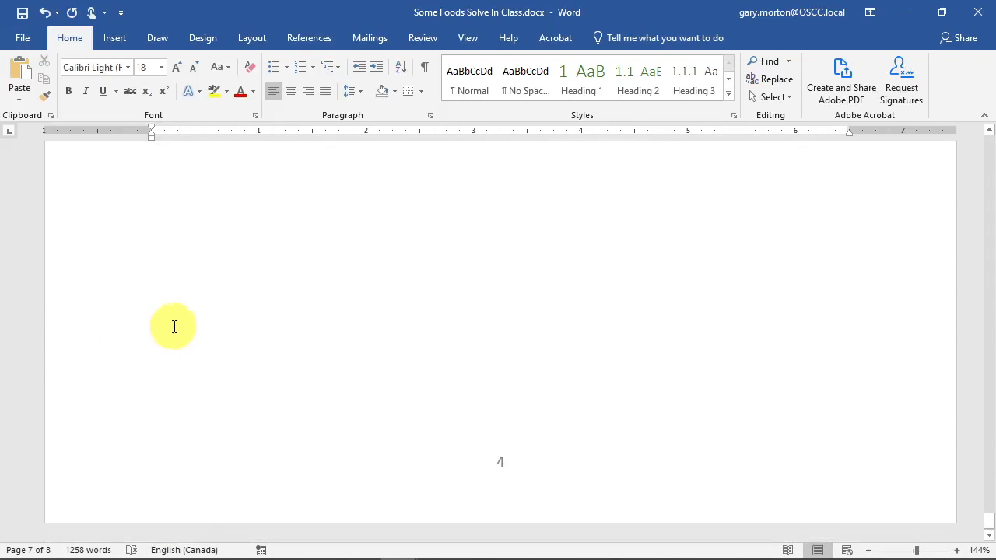